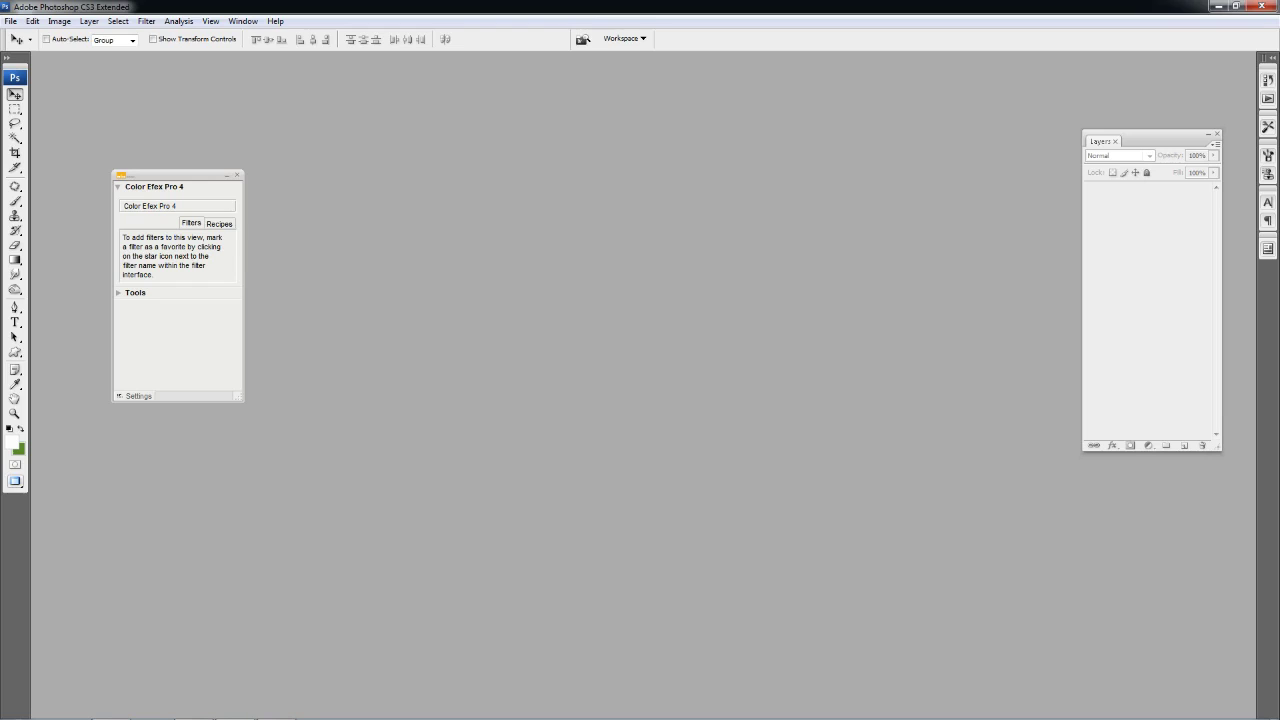
- Bring up the New document dialog, preset to 2000 × 3000 px at 300 ppi RGB
key("ctrl+n")
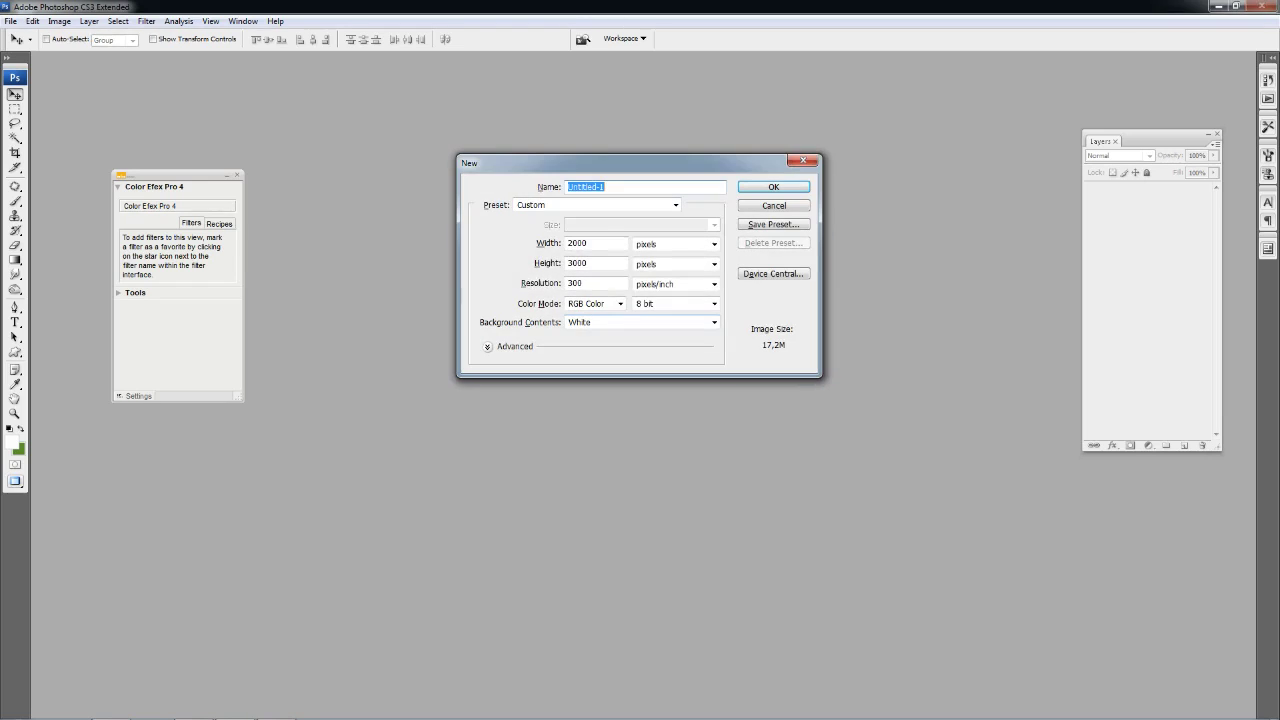
- Create a 2300 px wide document named 'cold drink'
double_click(580, 243)
type("22")
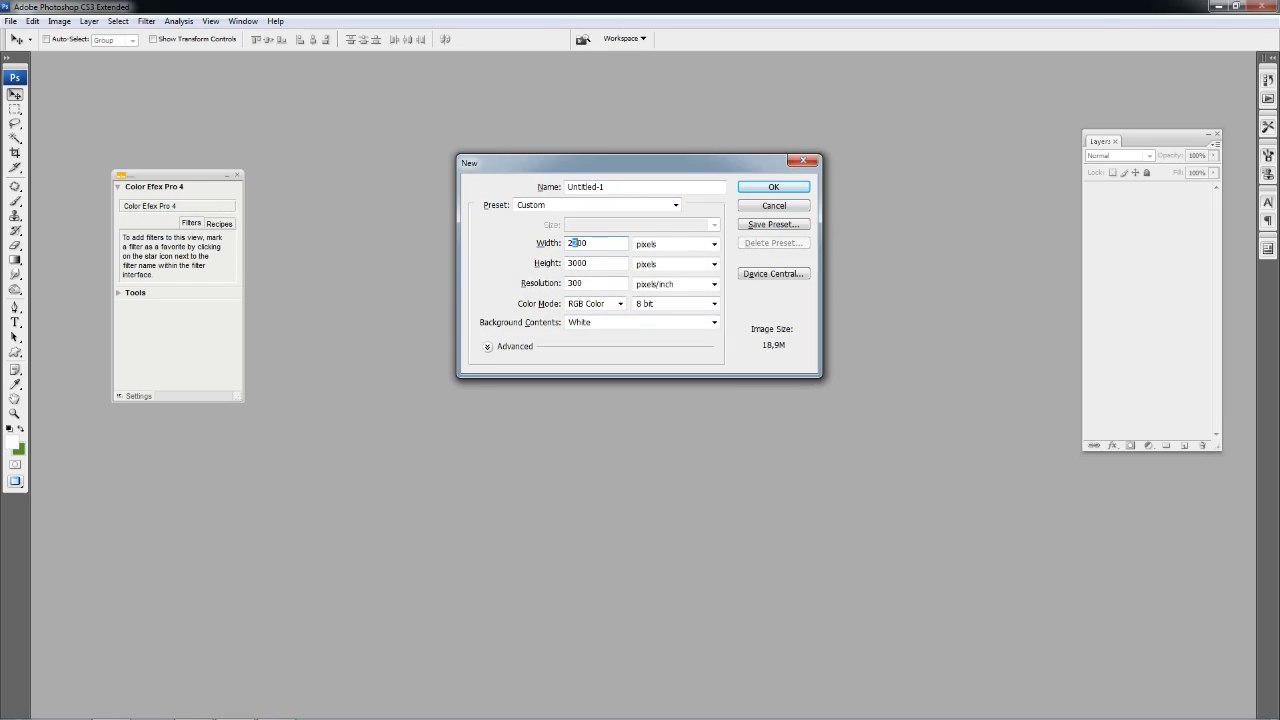
double_click(585, 187)
type("cold drink")
key("Return")
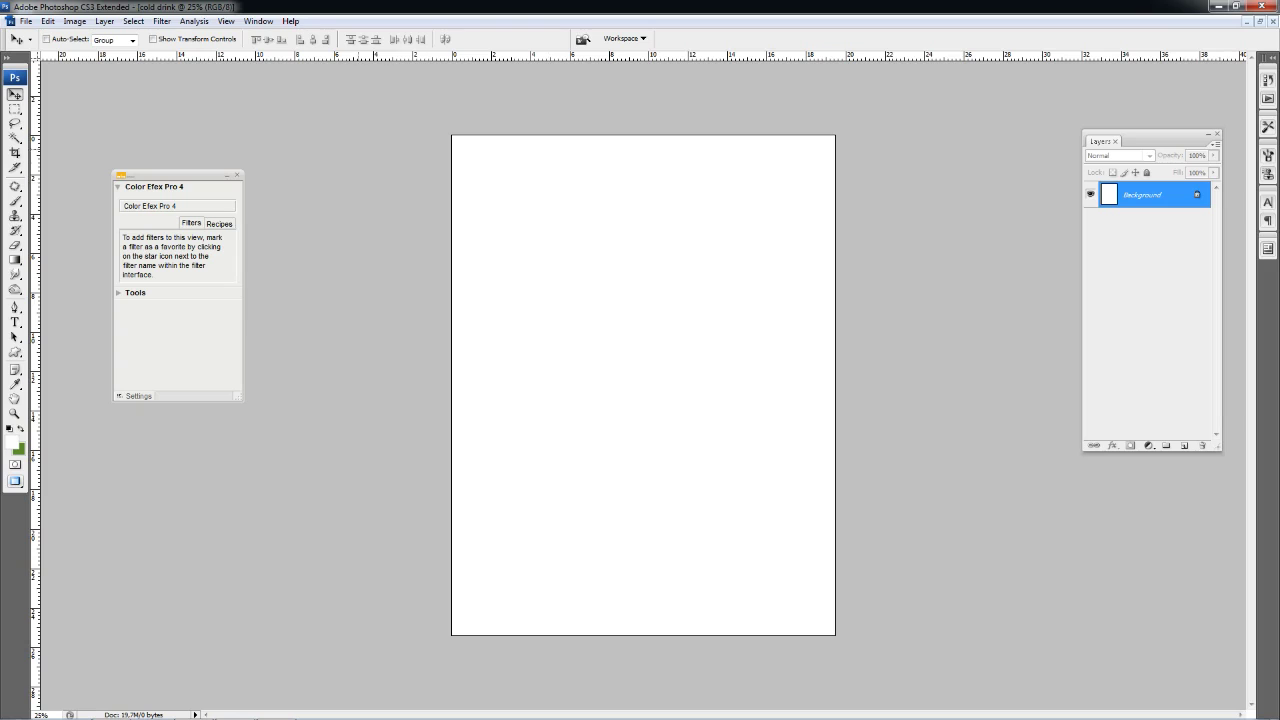
- Fill the background with dark blue #12577e and add an empty layer above
key("i")
left_click(14, 446)
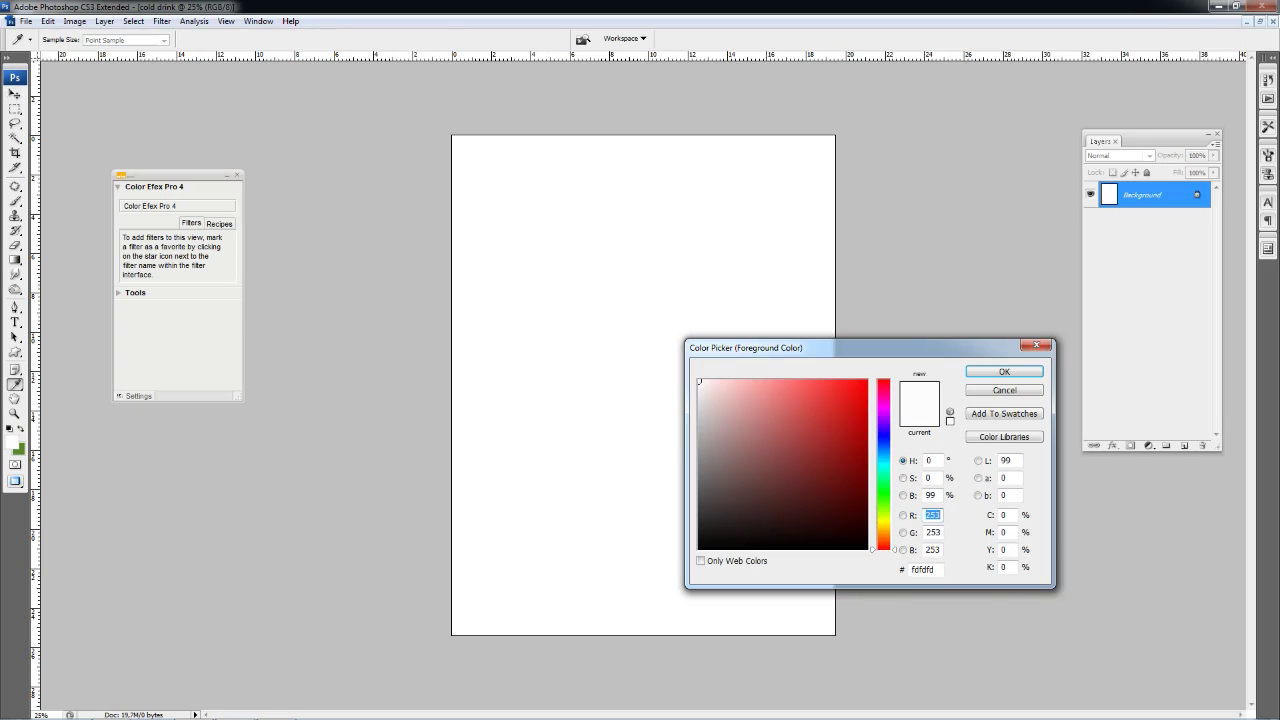
left_click(883, 454)
left_click(843, 465)
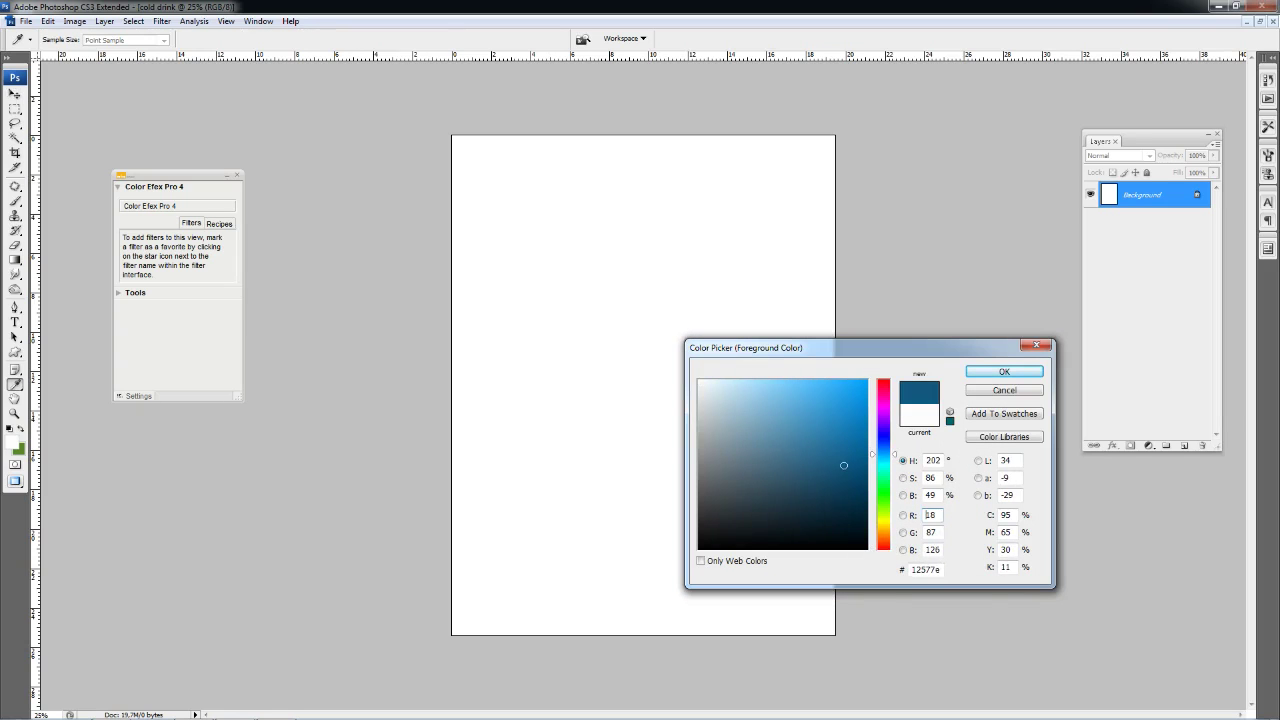
left_click(1004, 372)
key("v")
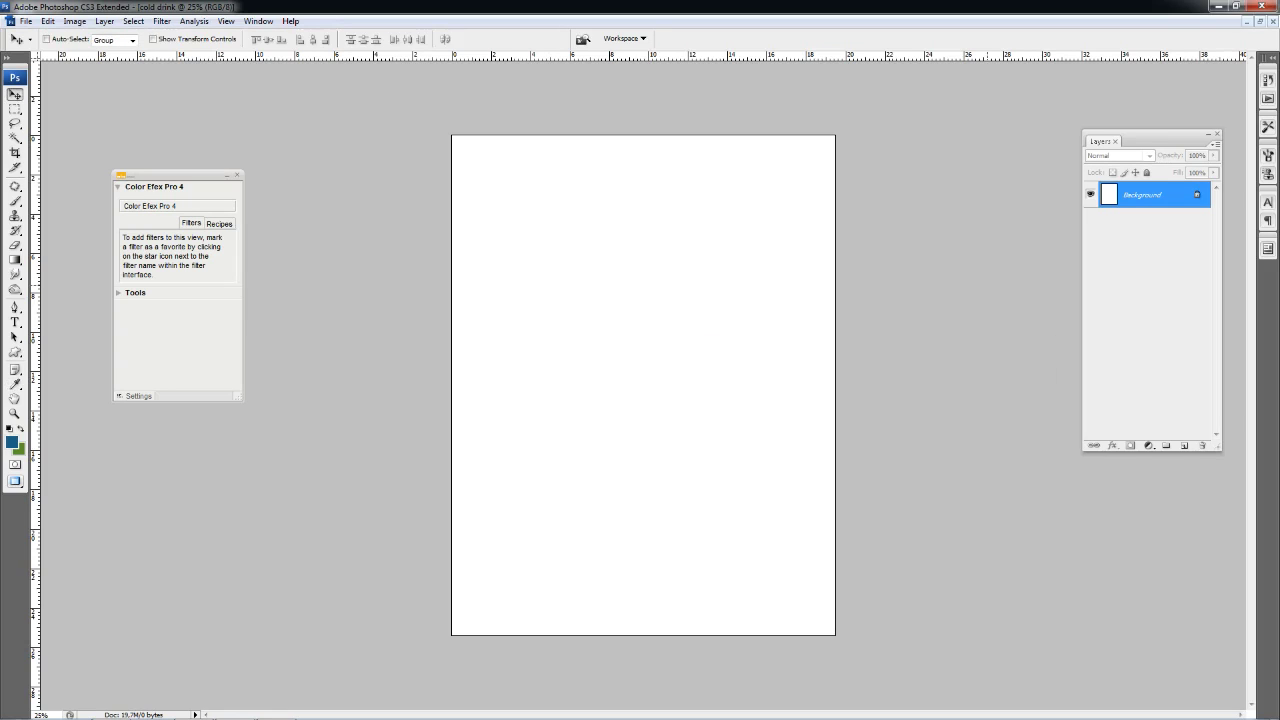
key("alt+BackSpace")
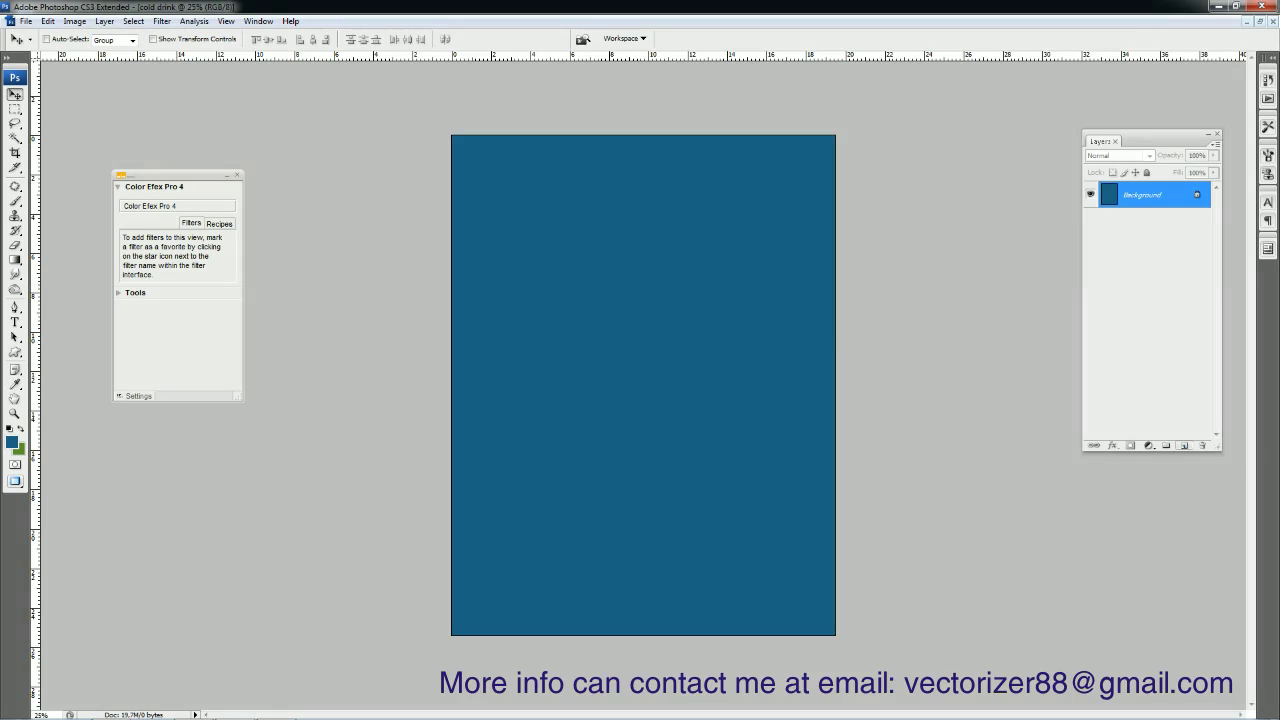
left_click(1183, 445)
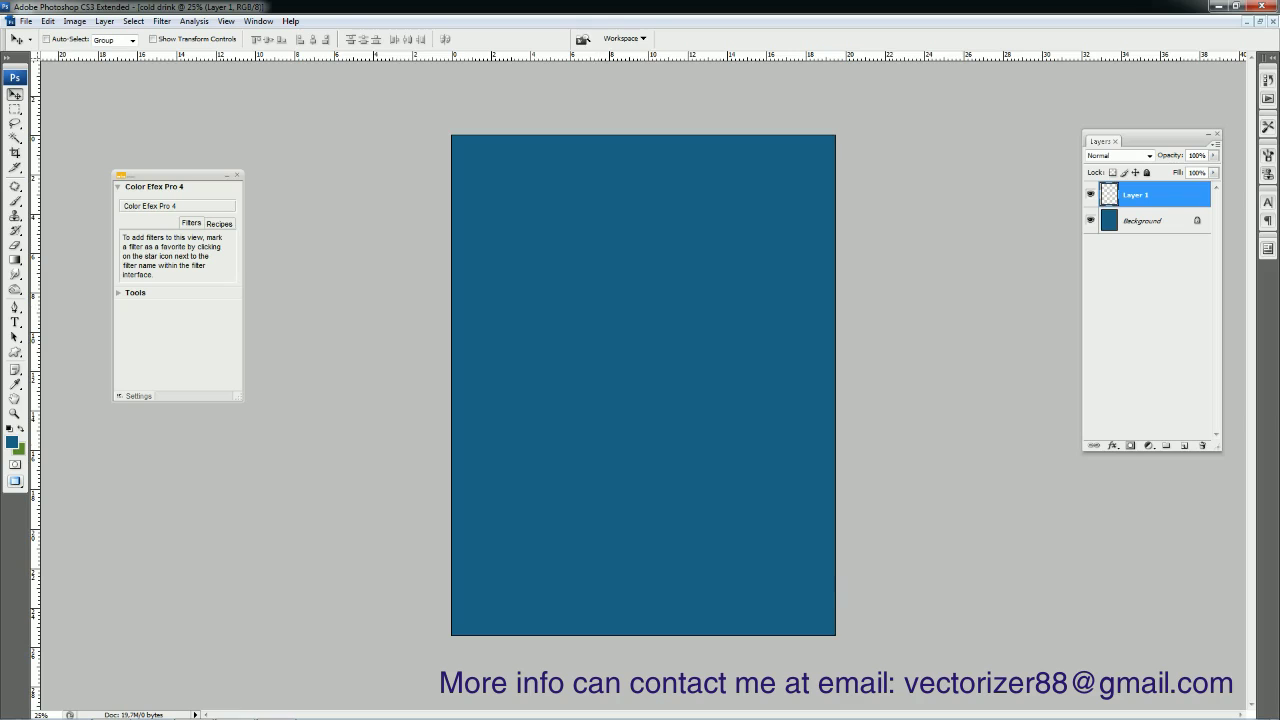
- Pick a darker blue and set up a 1399 px soft round brush
key("i")
left_click(12, 441)
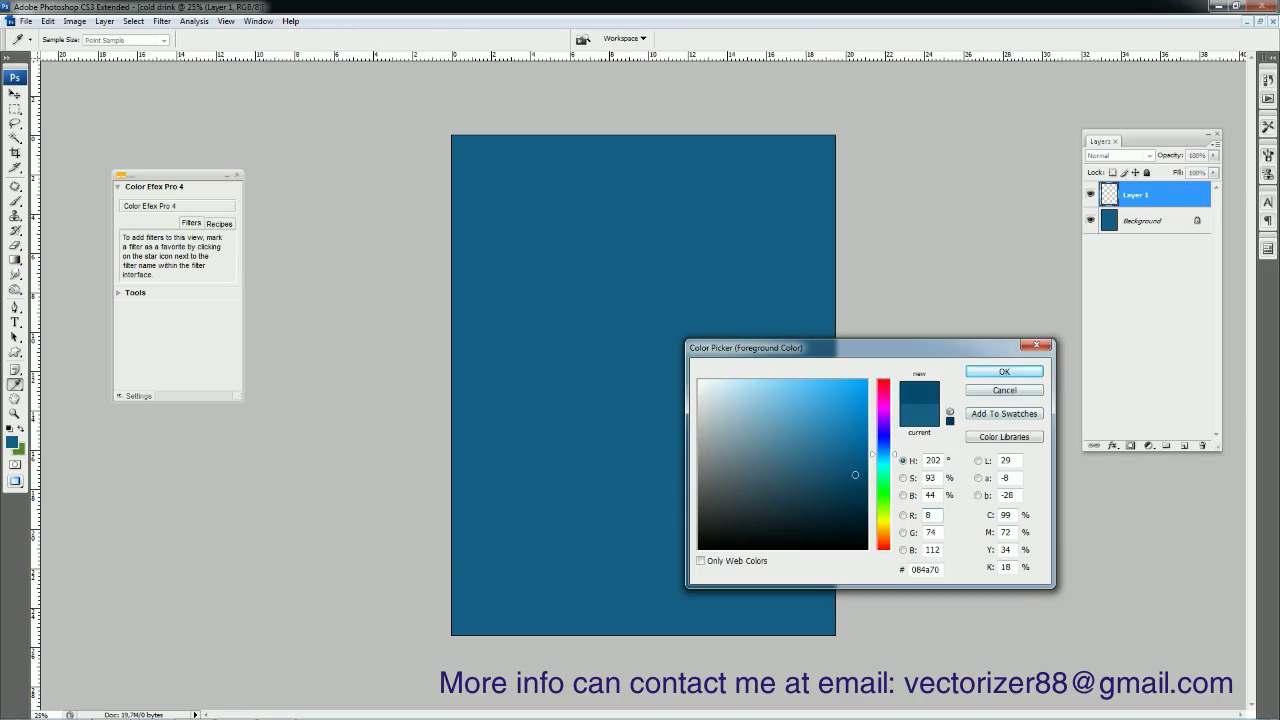
key("Return")
key("b")
right_click(762, 362)
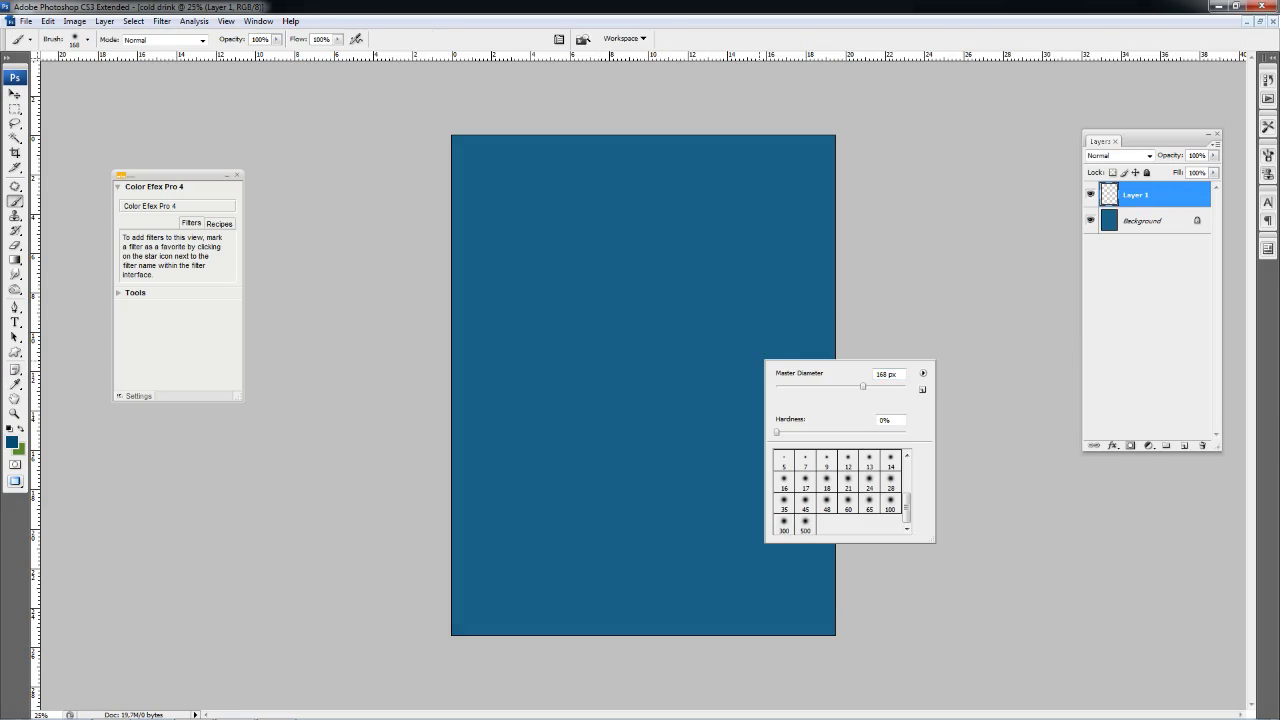
left_click(805, 524)
left_click_drag(880, 386, 893, 386)
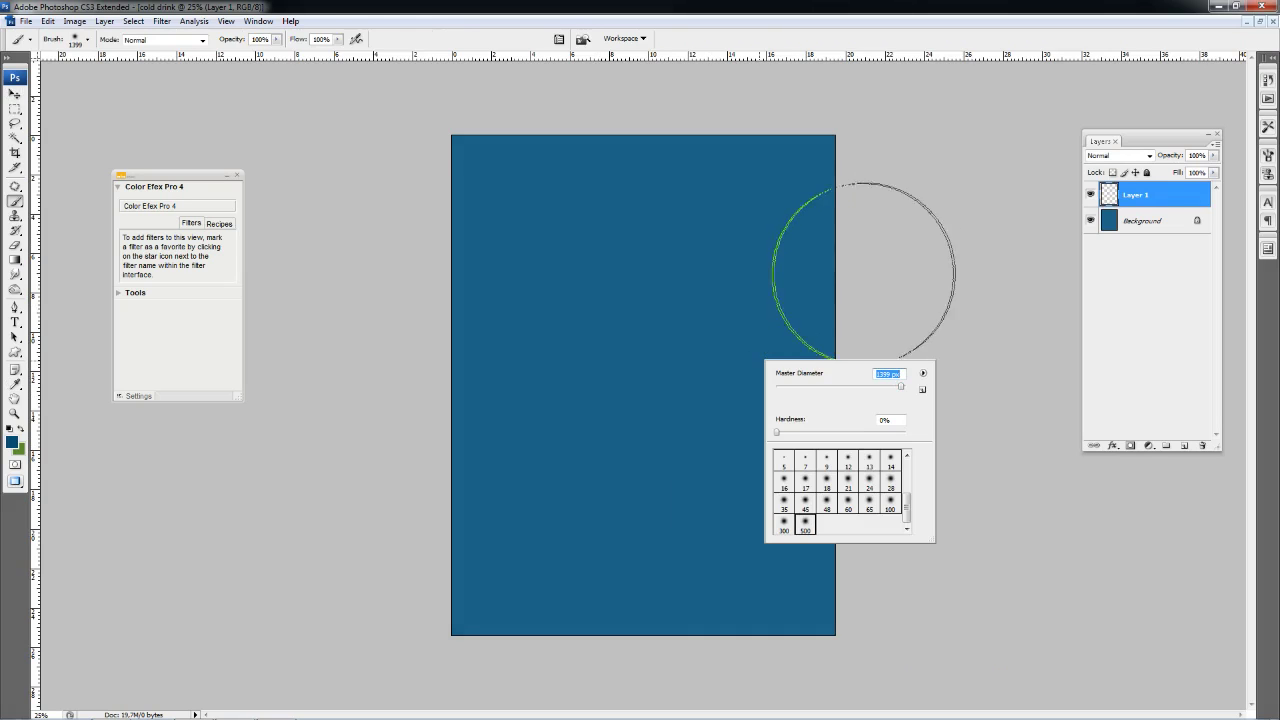
left_click(835, 265)
- Set Layer 1 to Multiply and paint dark blue along the canvas edges
left_click_drag(836, 265, 840, 600)
key("ctrl+z")
left_click(1149, 156)
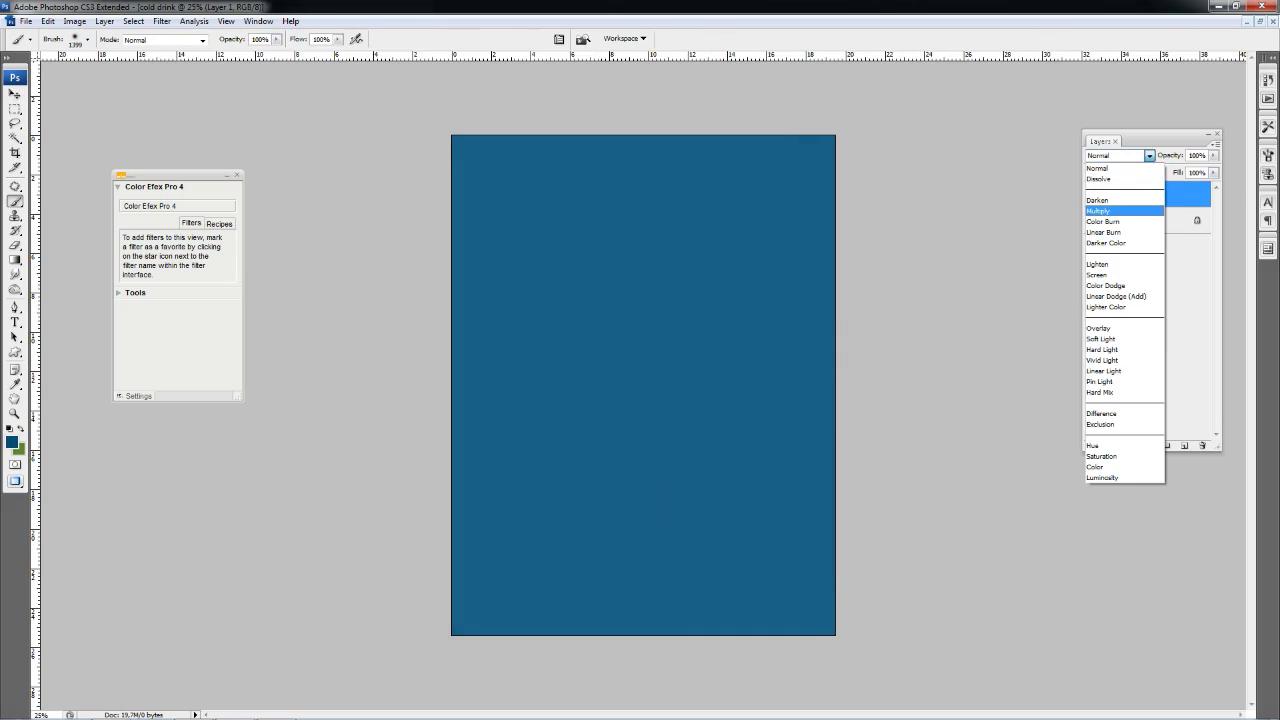
left_click(1098, 211)
mouse_move(874, 171)
left_mouse_down()
mouse_move(894, 663)
mouse_move(614, 698)
mouse_move(386, 694)
left_mouse_up()
mouse_move(400, 640)
left_mouse_down()
mouse_move(371, 129)
mouse_move(849, 94)
left_mouse_up()
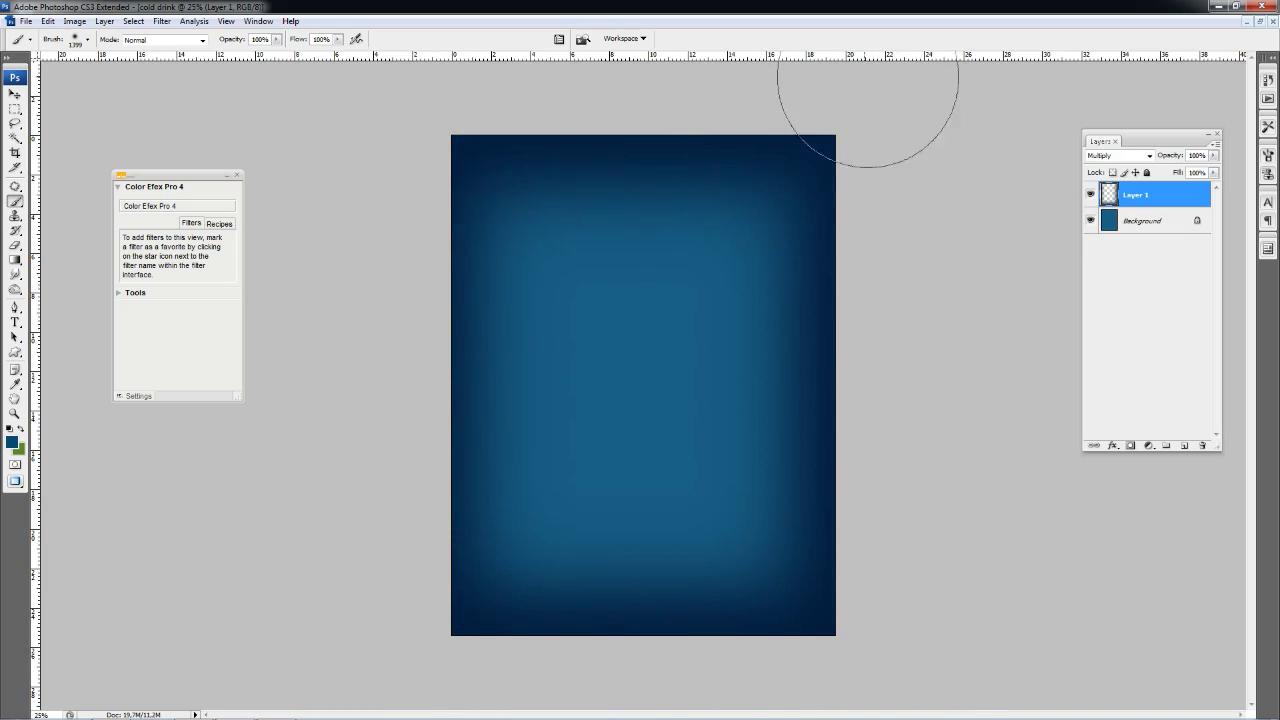
- Lower the vignette layer's opacity to 68% and open the Tsingtao bottle image
left_click(1213, 156)
left_click_drag(1213, 168, 1196, 168)
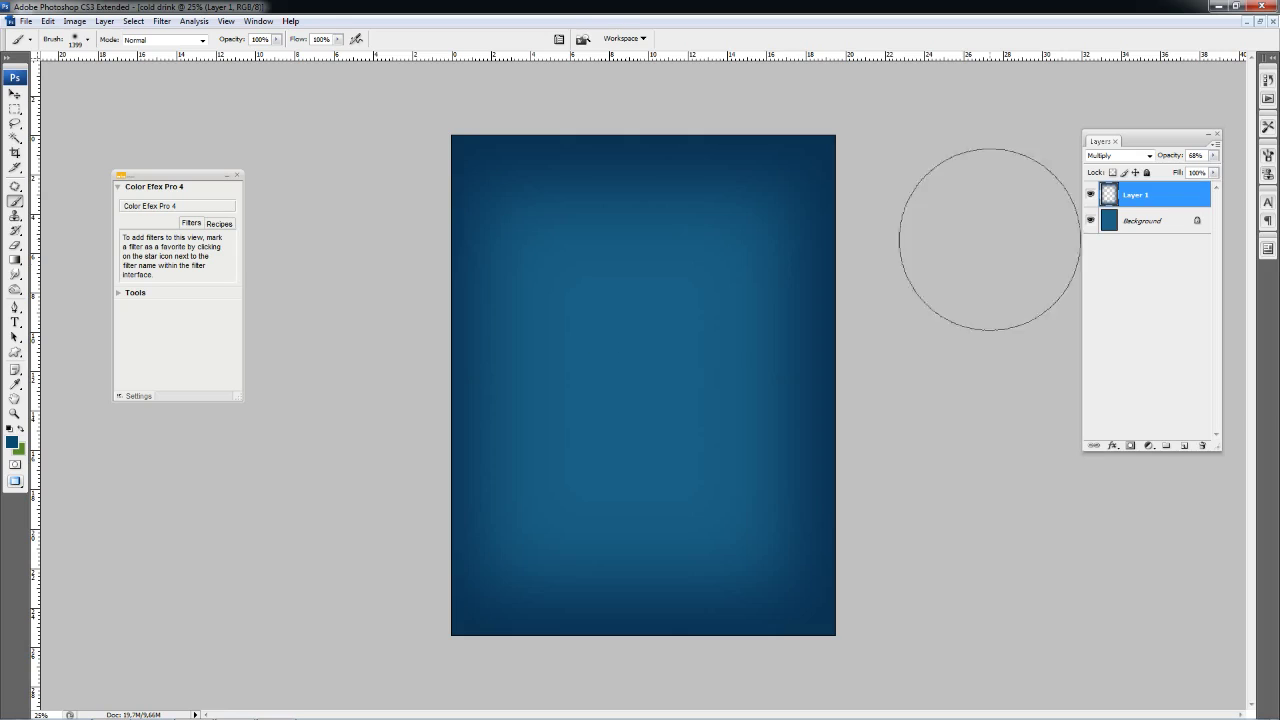
key("ctrl+o")
double_click(554, 284)
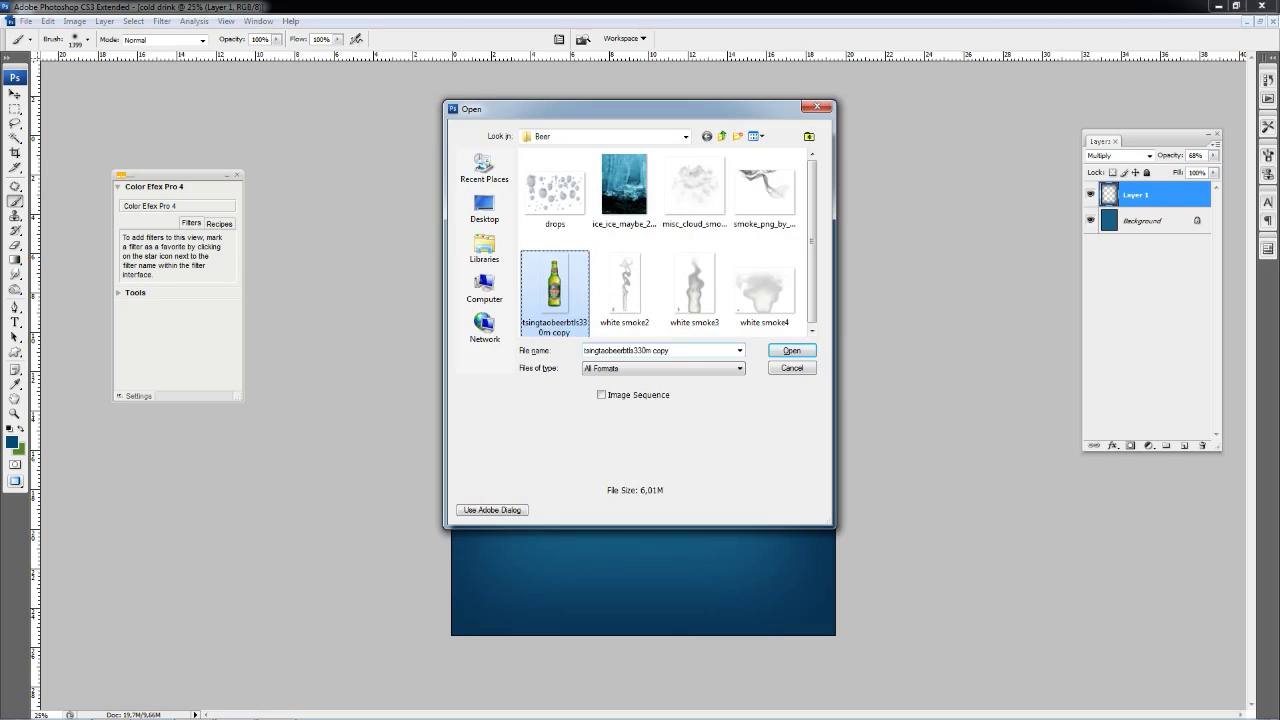
- Resize the bottle image to 1000 via Image Size
left_click(74, 21)
left_click(90, 117)
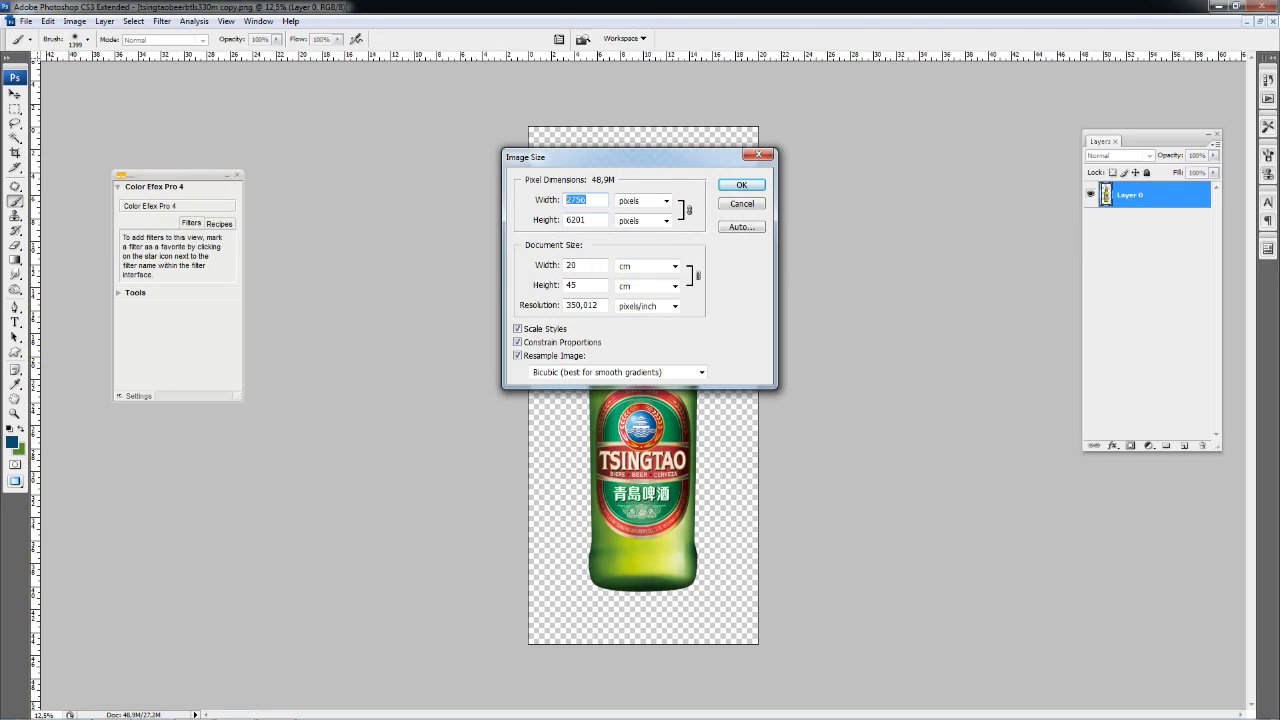
type("1000")
key("Return")
key("f")
key("f")
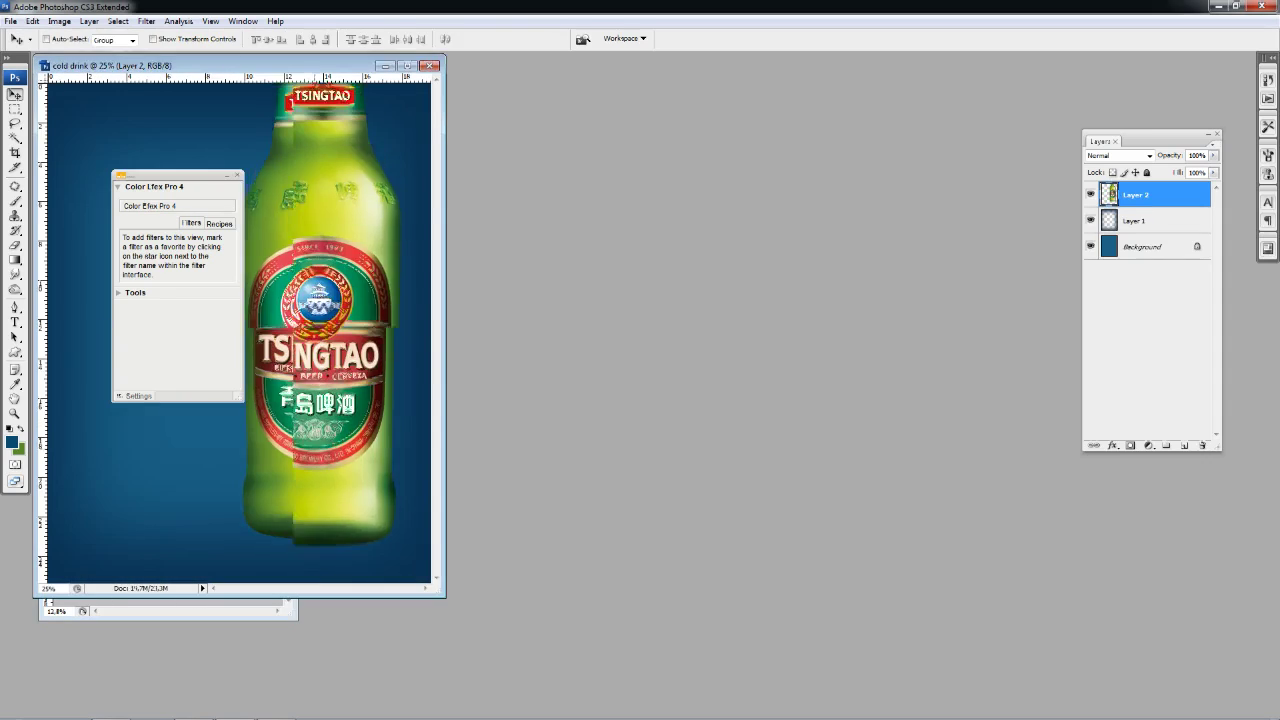
- Scale the bottle in cold drink to about 74% and centre it
key("ctrl+t")
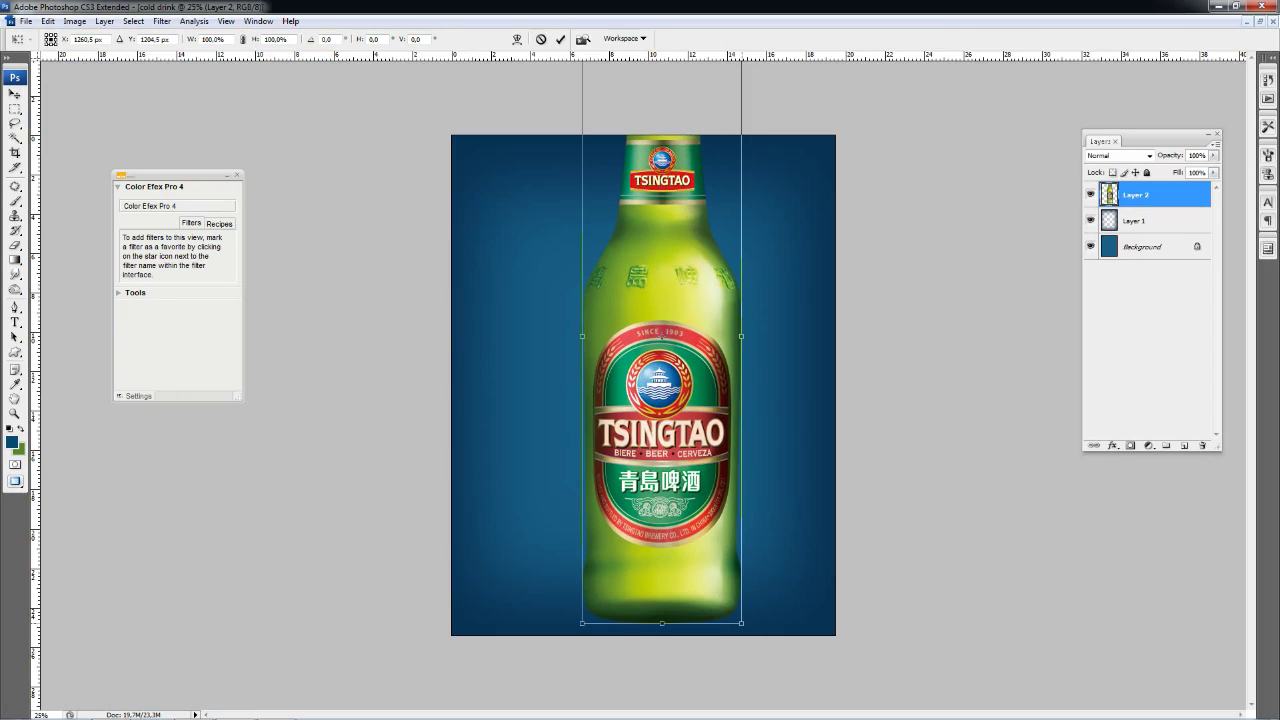
left_click_drag(647, 400, 660, 489)
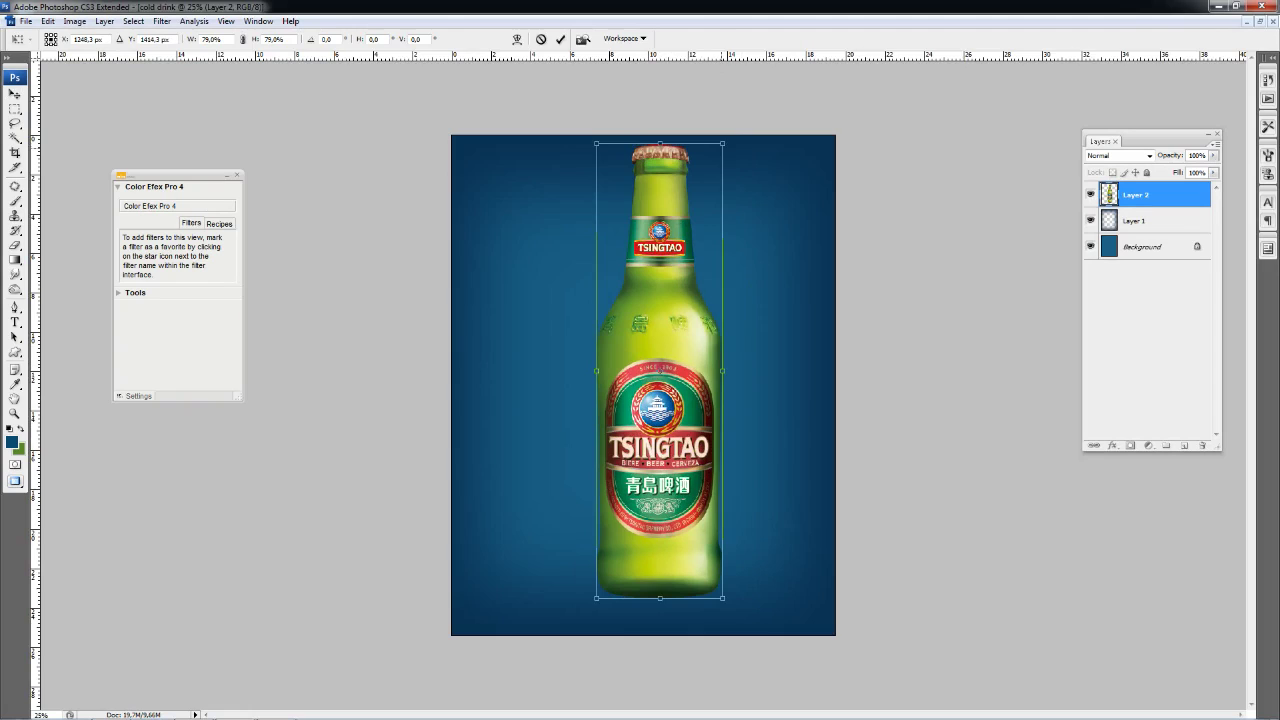
left_click_drag(723, 143, 714, 171)
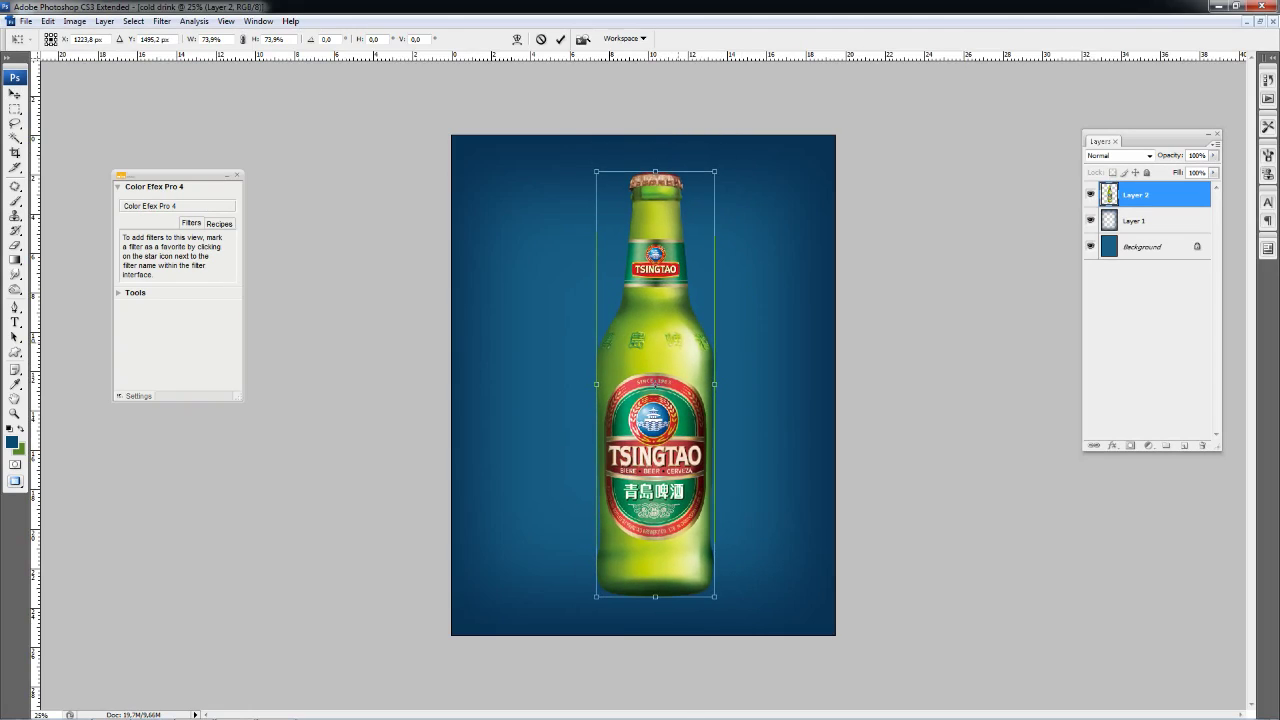
key("Return")
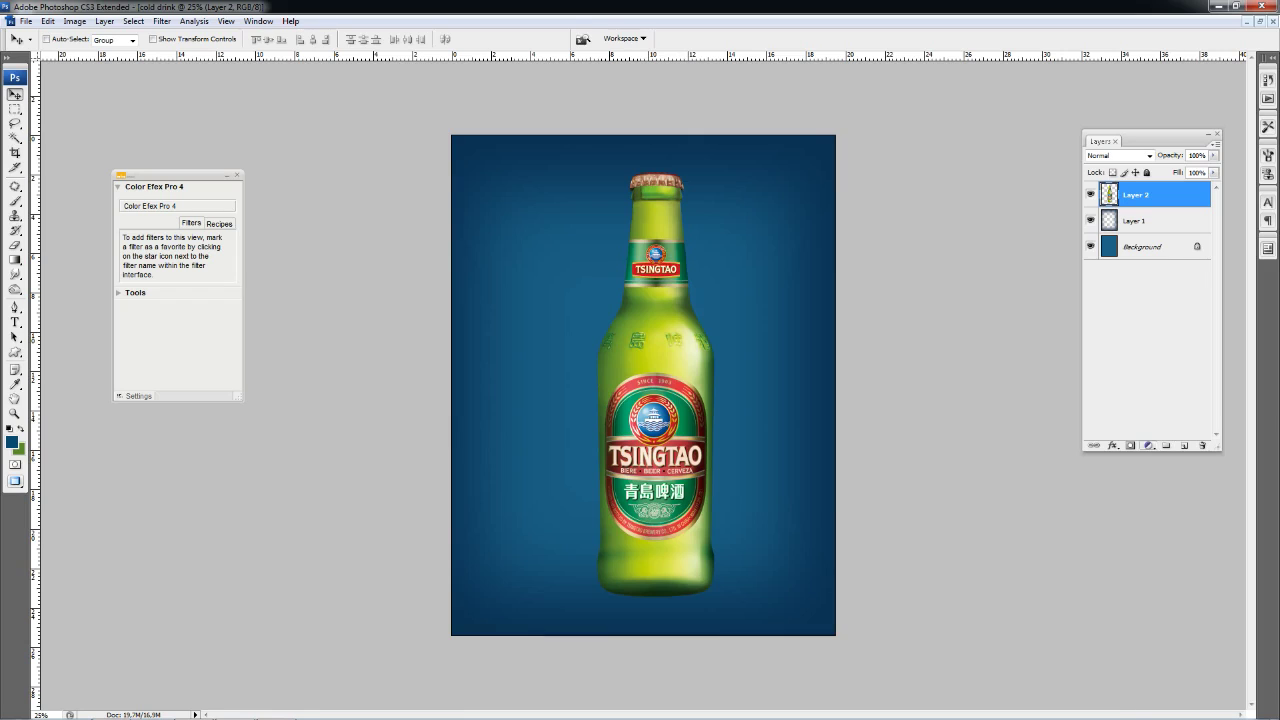
left_click(1148, 445)
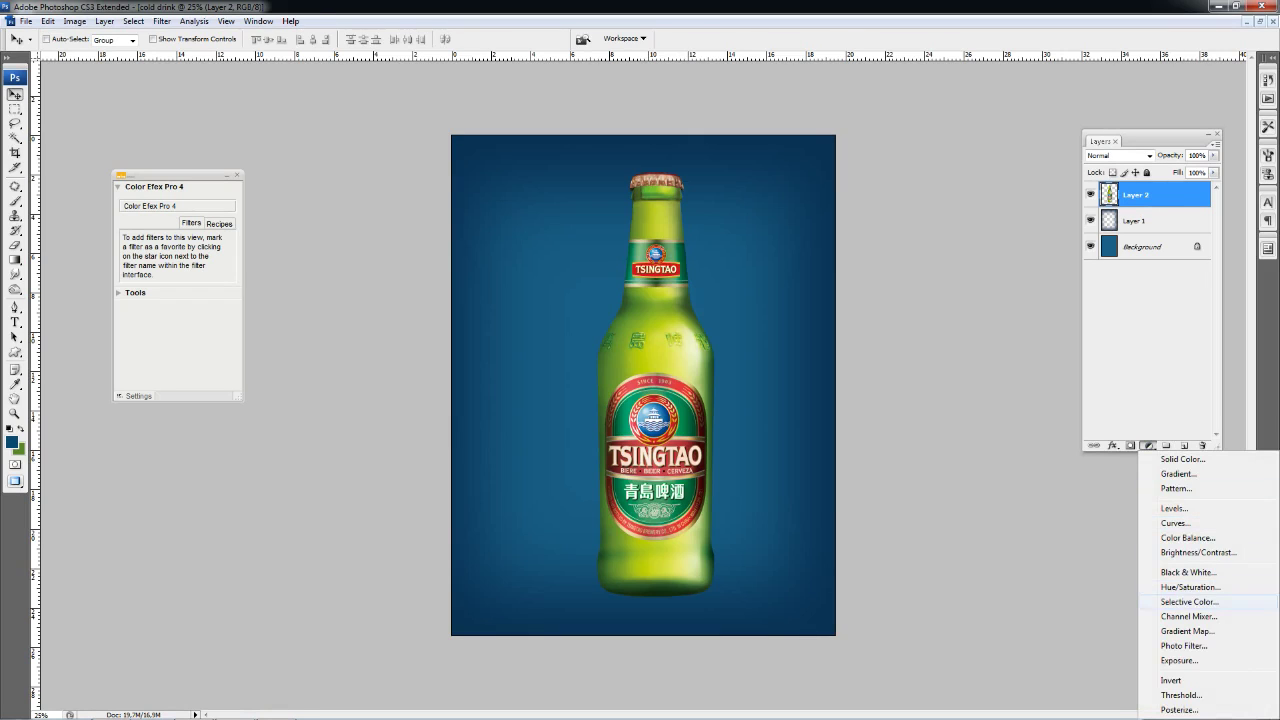
- Add a Selective Color layer adjusting Reds: more cyan, -22 and -30, yellow raised
left_click(1190, 601)
left_click(1010, 277)
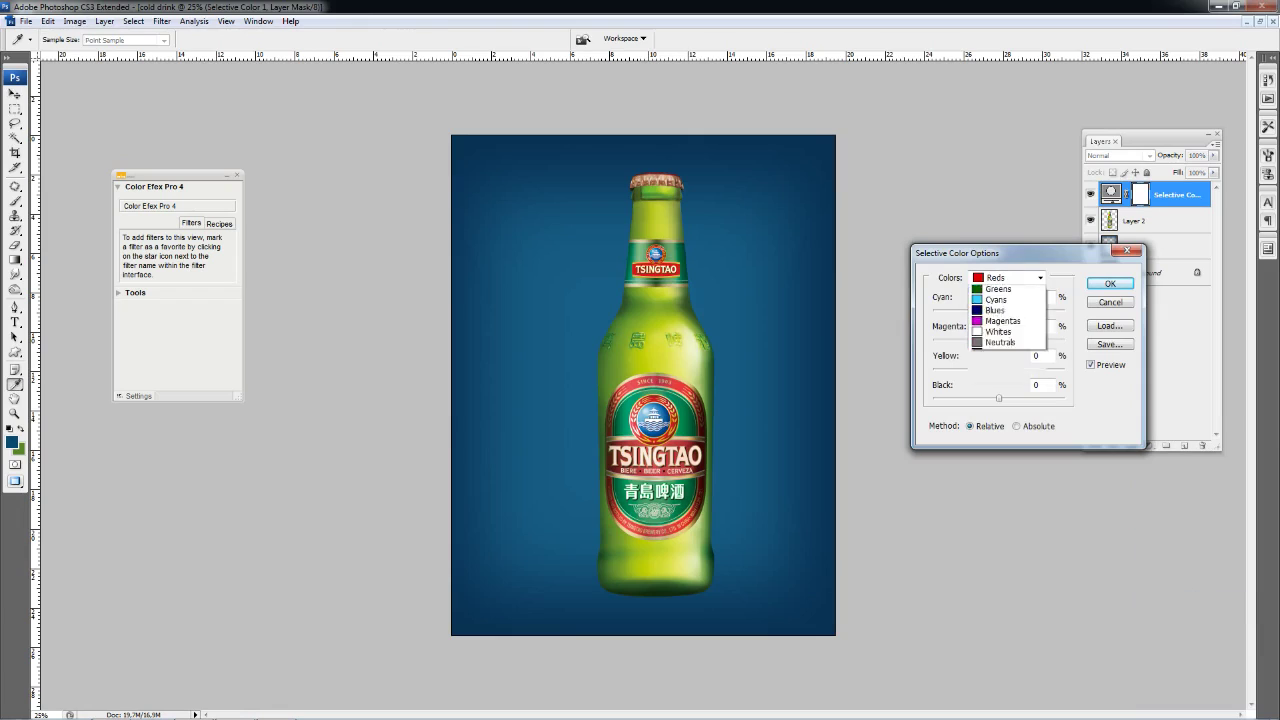
left_click(1000, 279)
left_click_drag(998, 310, 1023, 310)
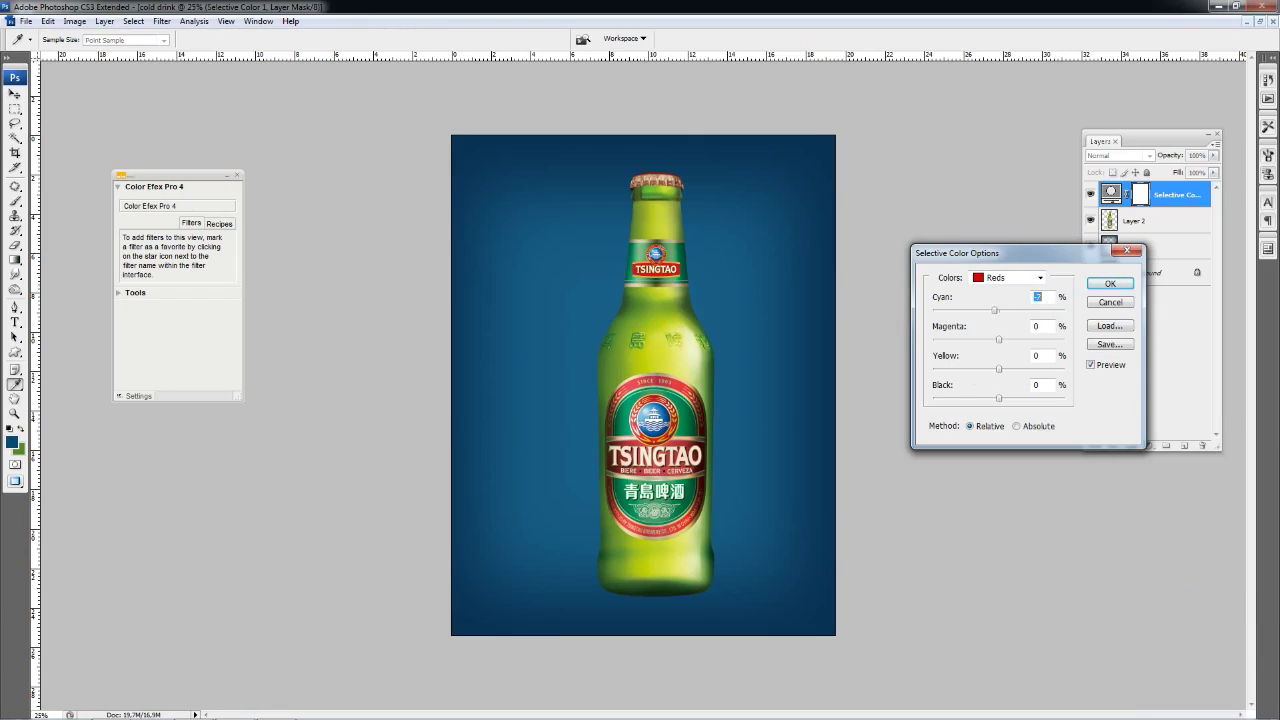
type("-22")
key("Tab")
type("-30")
key("Up")
key("Up")
key("Up")
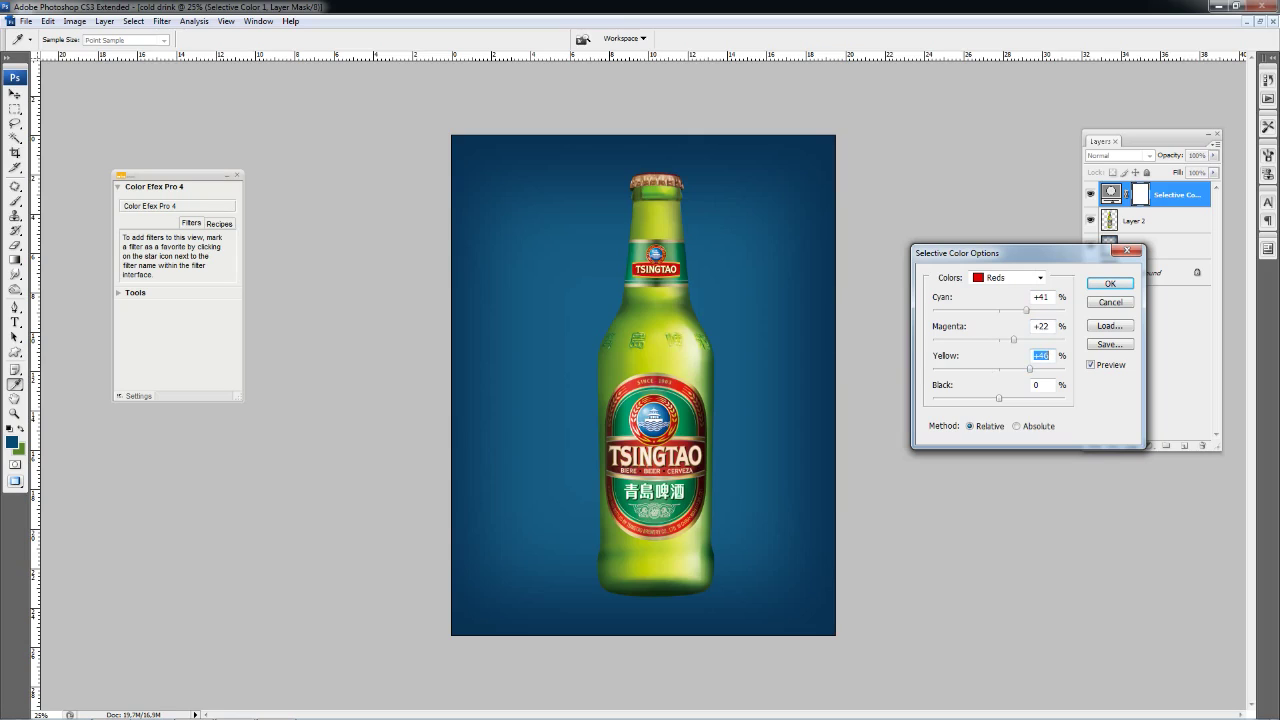
key("Return")
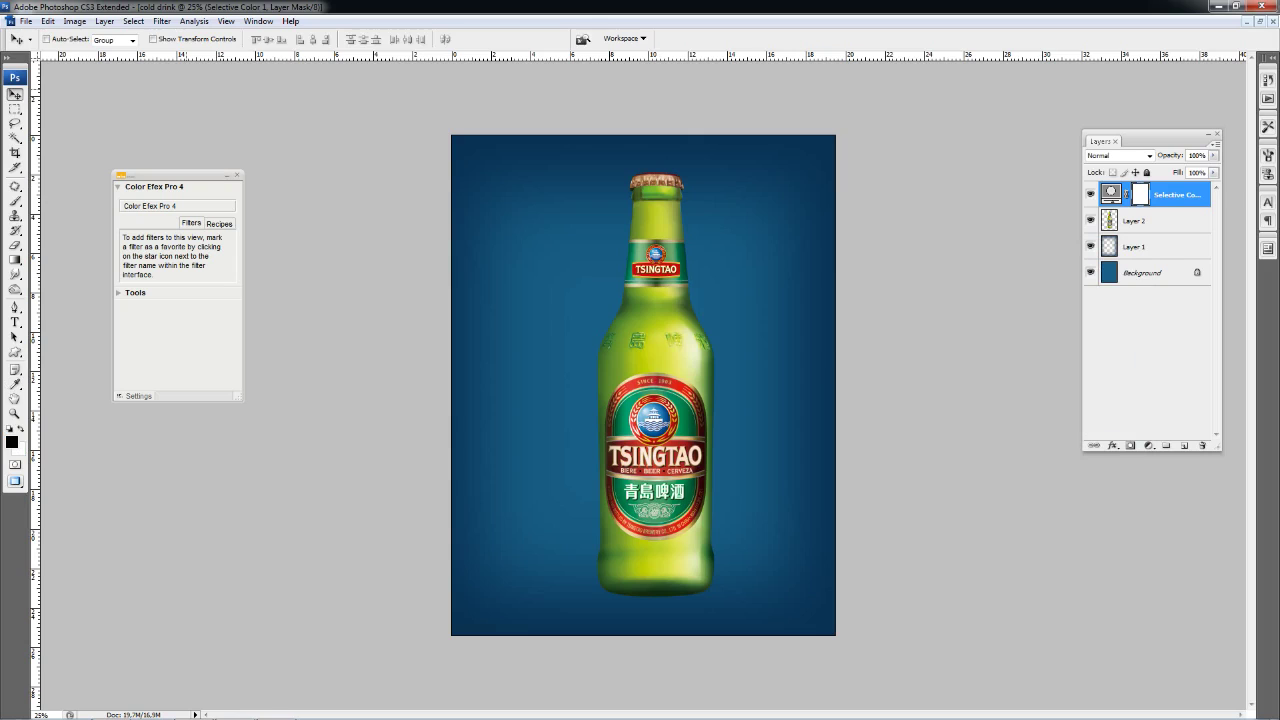
- Clip it to the bottle, then add a Selective Color layer adding cyan to Greens
left_click(104, 21)
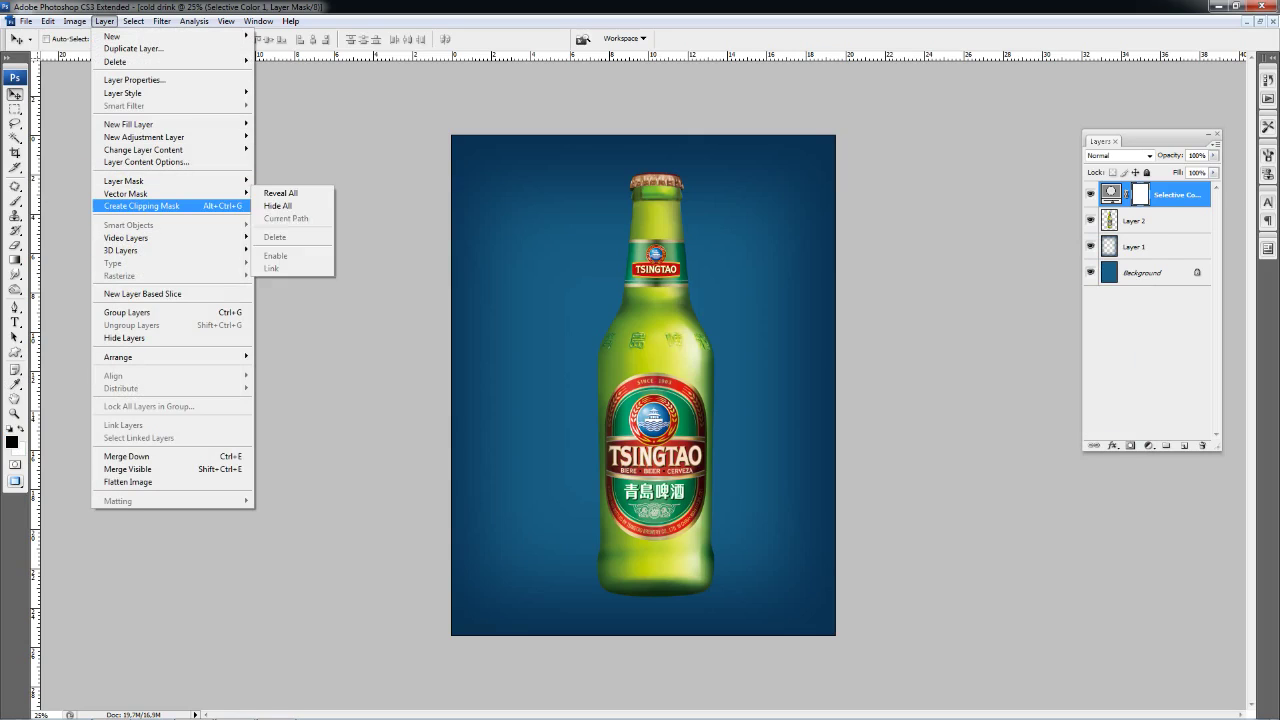
left_click(141, 206)
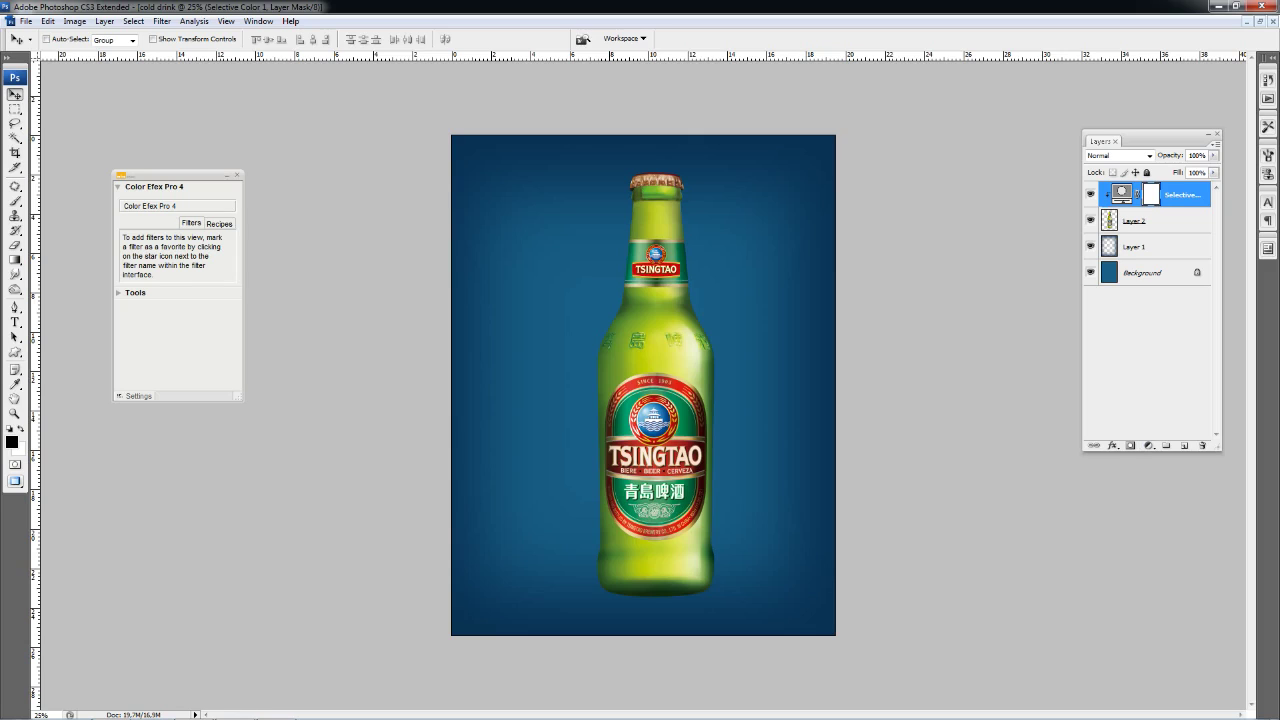
left_click(1140, 220)
left_click(1148, 445)
left_click(1189, 601)
left_click(1040, 277)
left_click(1000, 310)
mouse_move(999, 310)
left_mouse_down()
mouse_move(1029, 310)
mouse_move(990, 398)
mouse_move(1014, 398)
left_mouse_up()
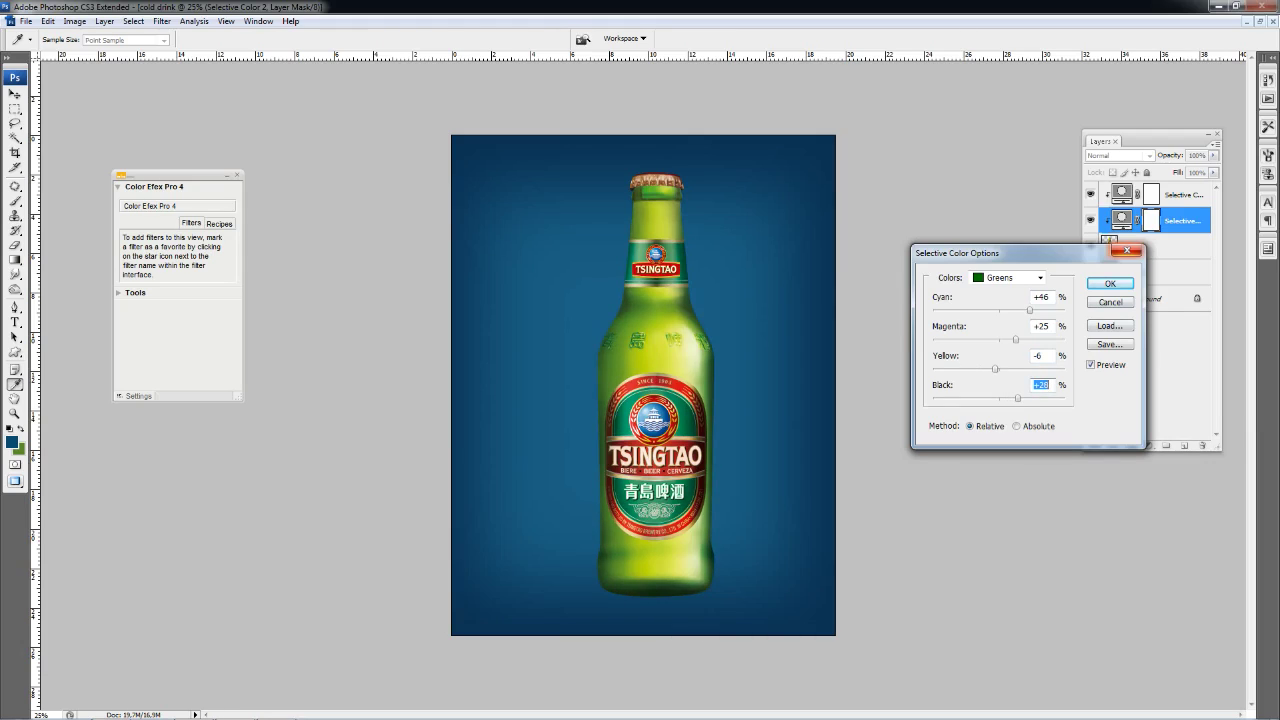
key("Return")
- Add a third Selective Color layer adding cyan to the Yellows
left_click(1136, 246)
left_click(1148, 445)
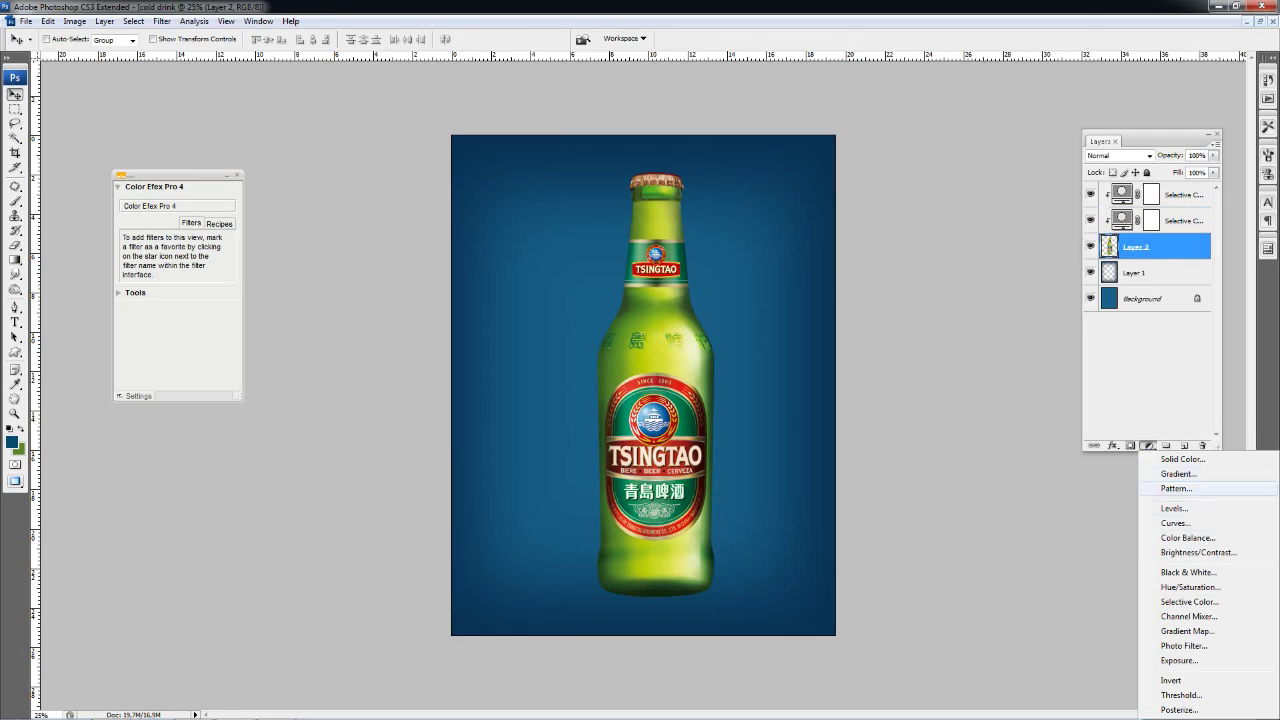
left_click(1165, 597)
left_click(1005, 278)
left_click(1000, 301)
mouse_move(998, 310)
left_mouse_down()
mouse_move(1019, 310)
mouse_move(985, 339)
mouse_move(980, 368)
mouse_move(1017, 398)
left_mouse_up()
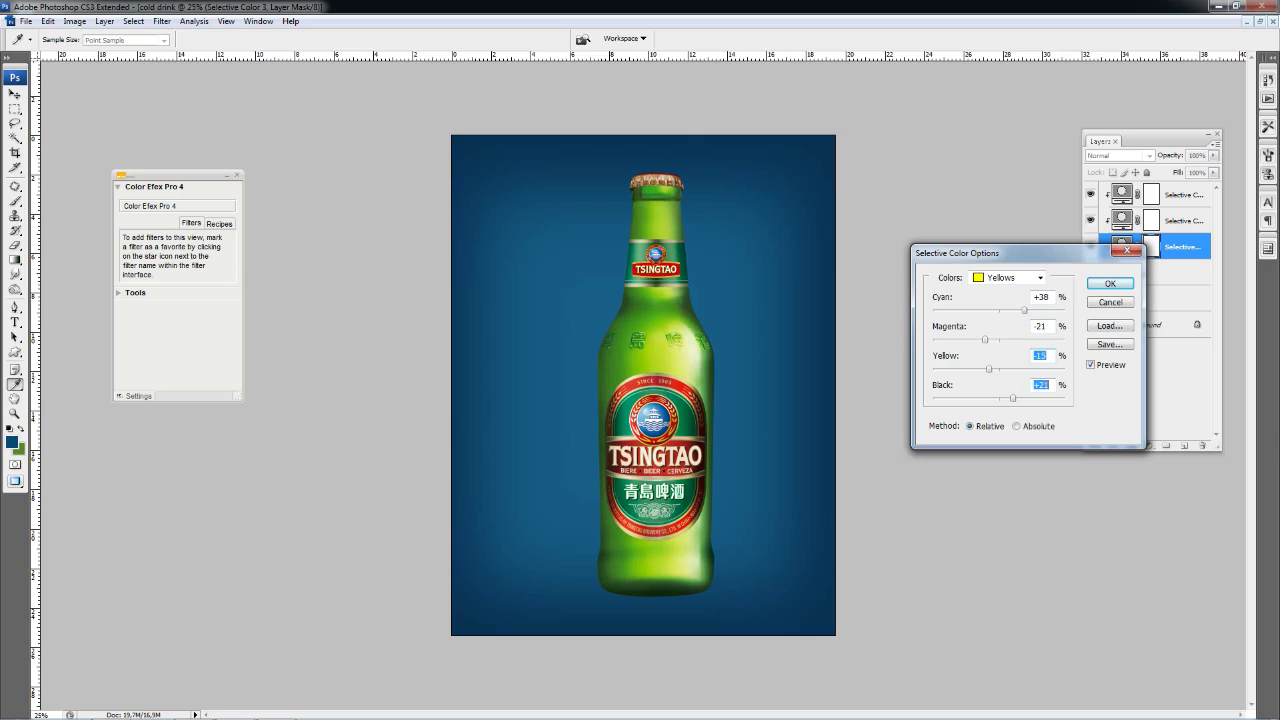
key("Return")
left_click(1180, 194)
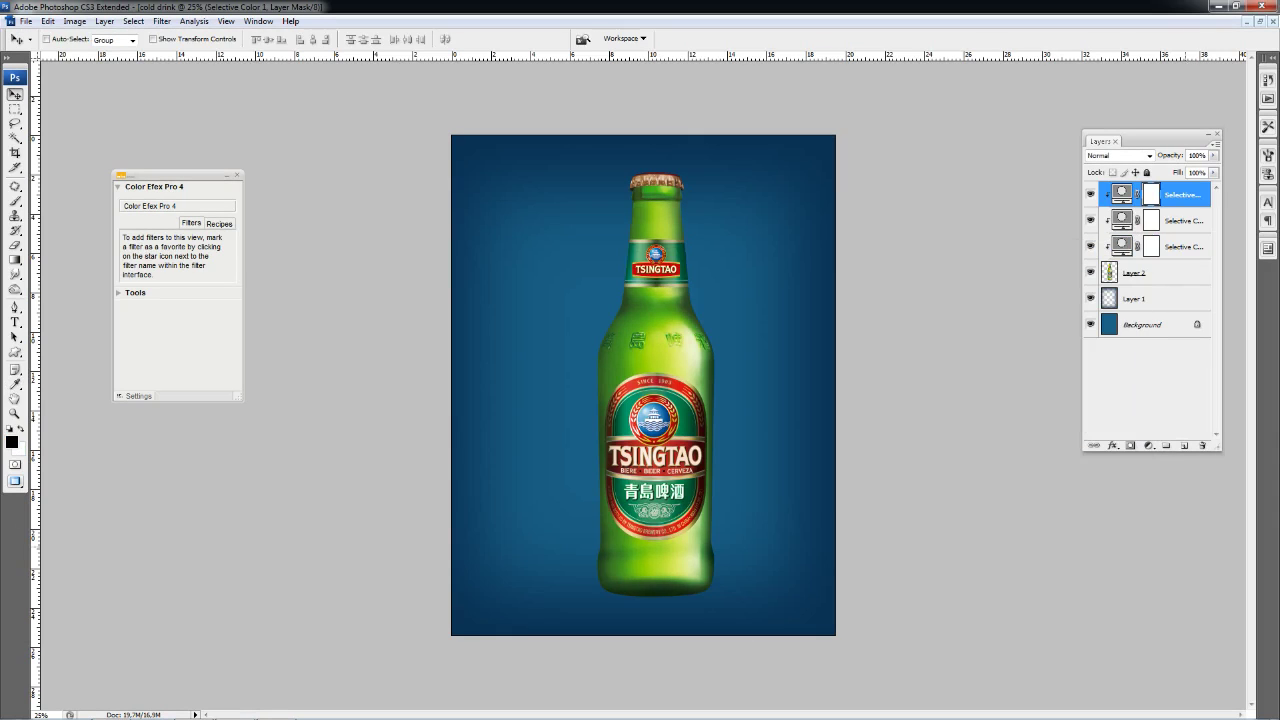
- Add a Brightness/Contrast layer with brightness -12 and slightly more contrast
left_click(1148, 445)
left_click(1196, 552)
left_click_drag(991, 296, 993, 333)
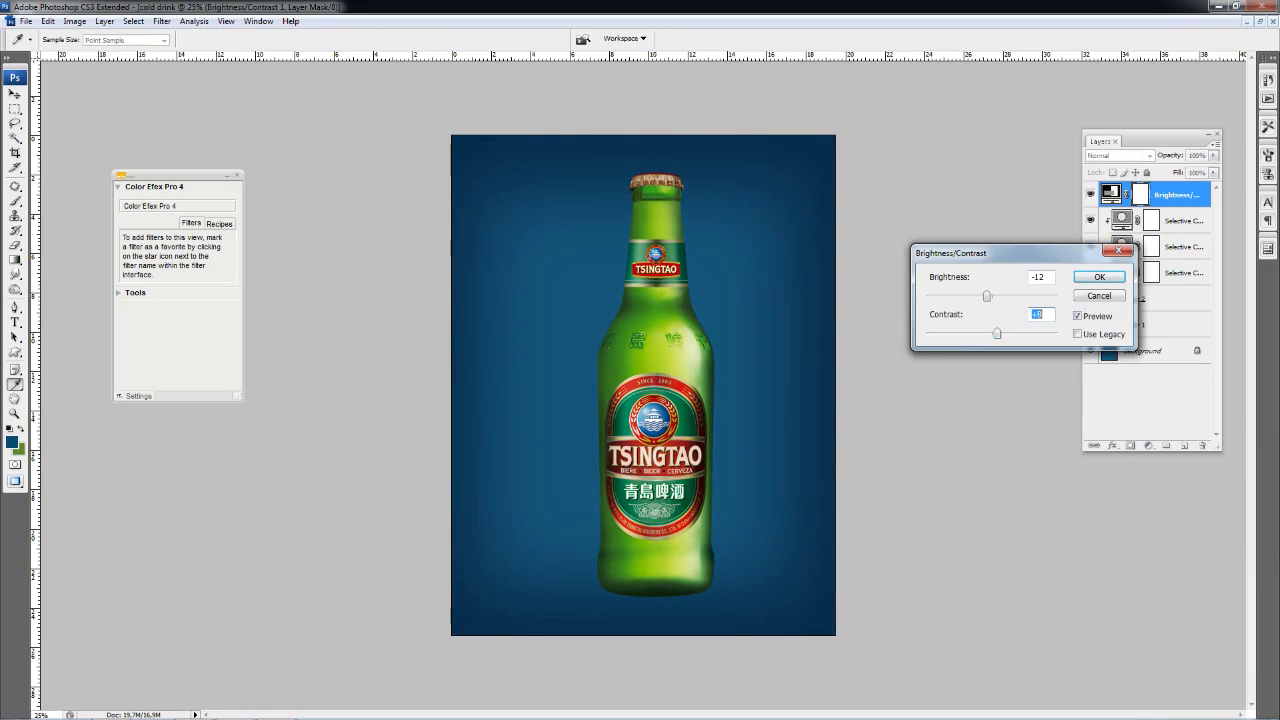
left_click(1099, 277)
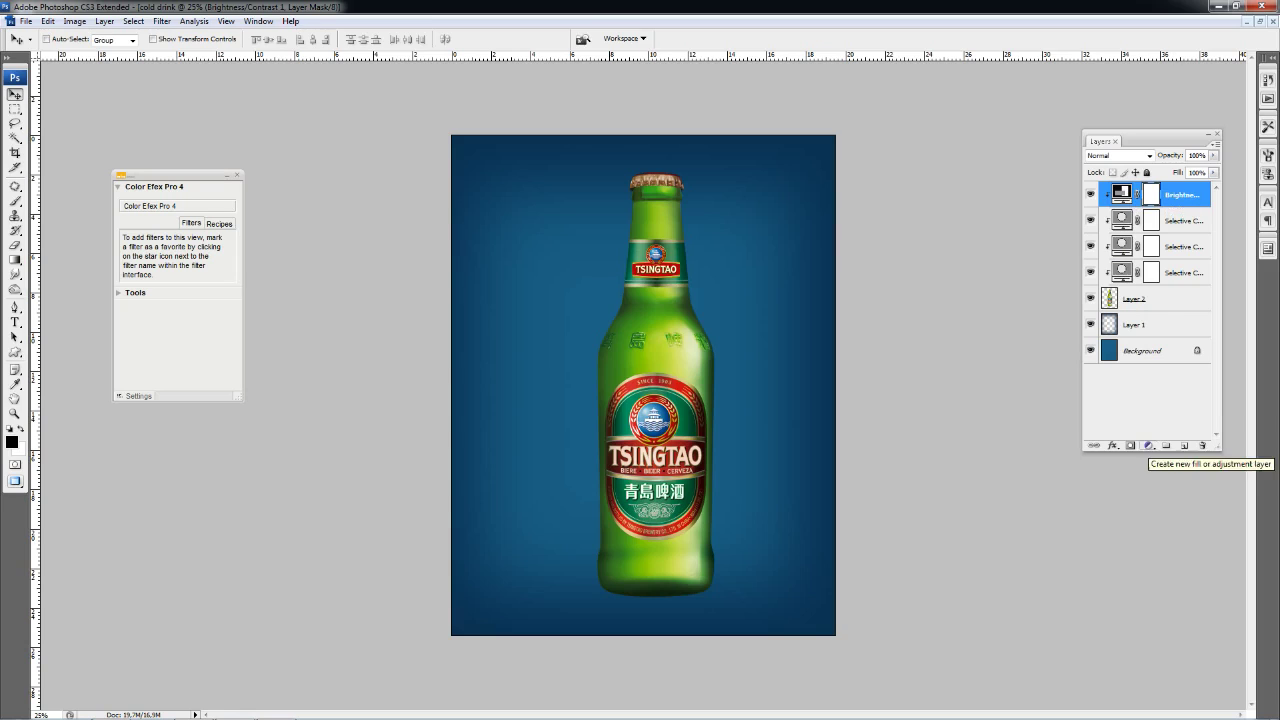
- Add a Levels layer with midtone 0.75 and black 22, clipped to the bottle
left_click(1148, 445)
left_click(1174, 508)
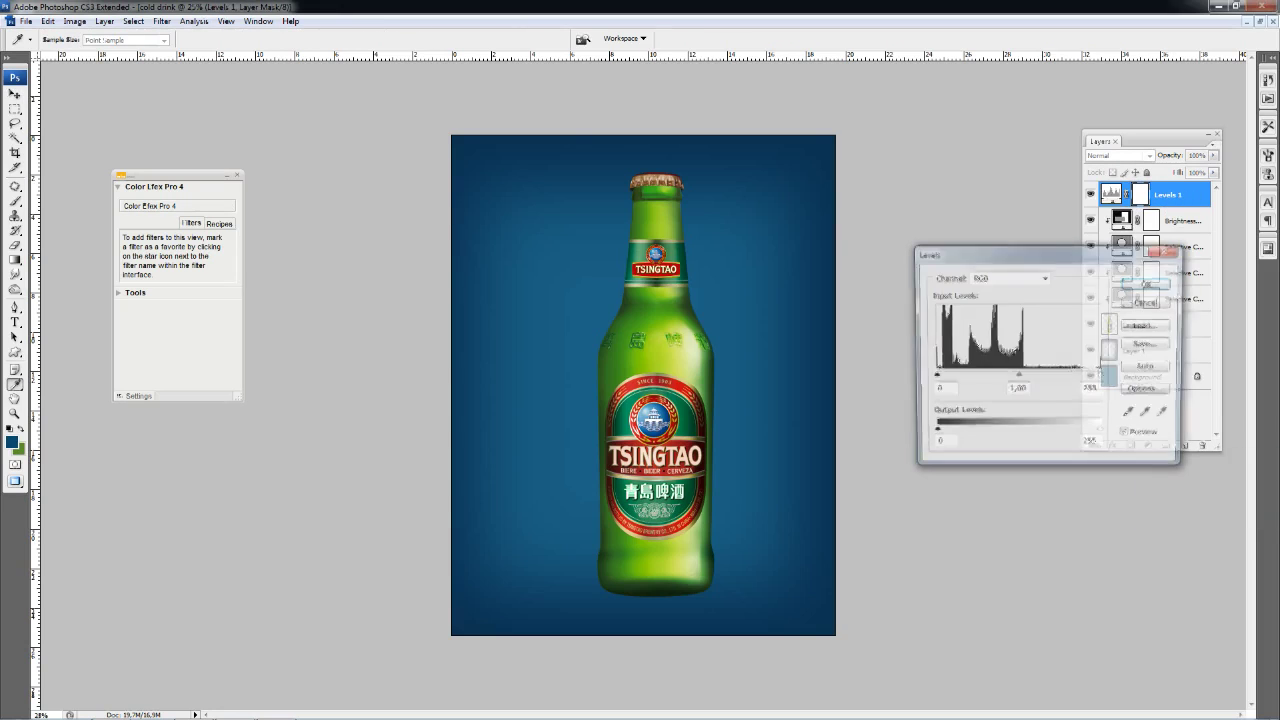
type("0,75")
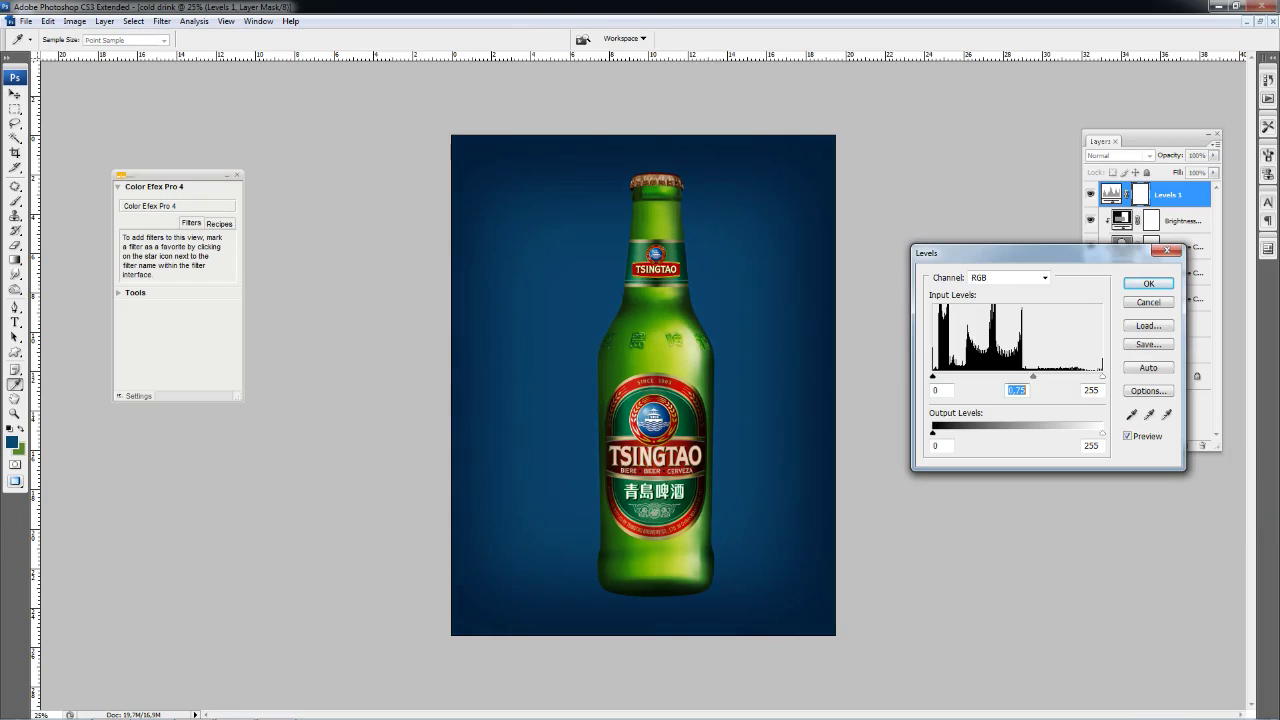
key("shift+Tab")
type("22")
key("Tab")
key("Tab")
type("226")
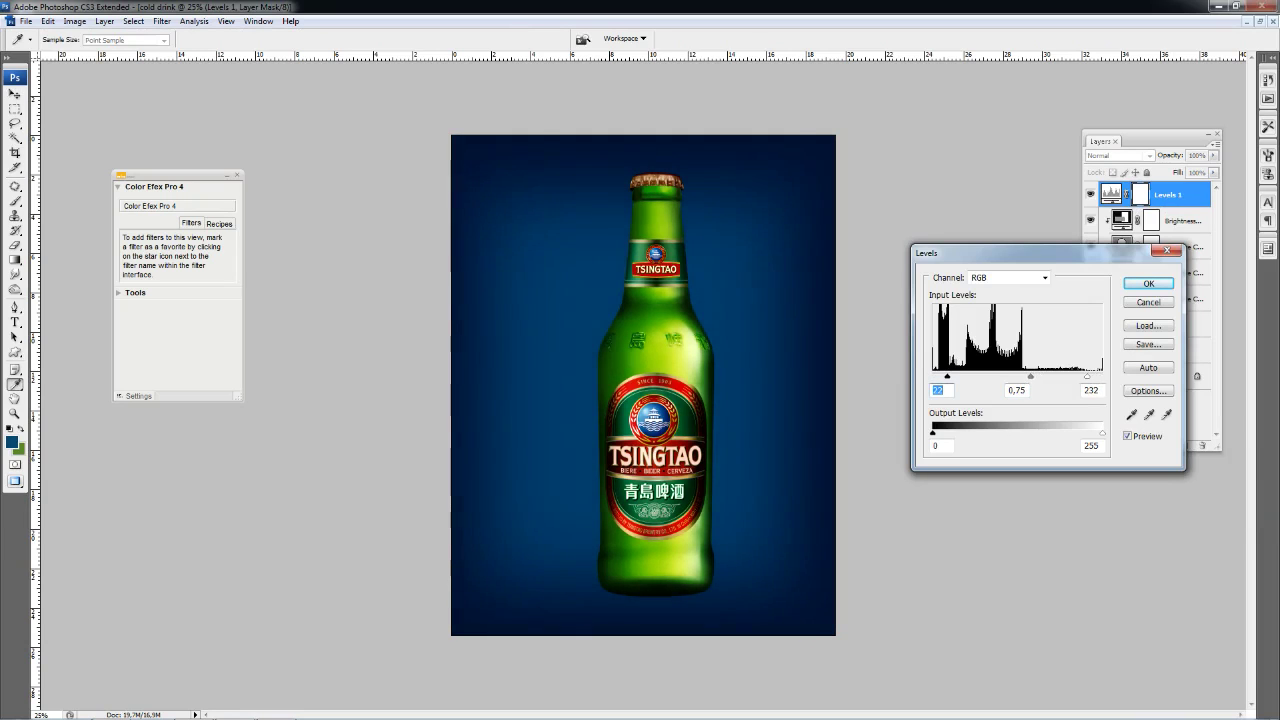
key("Return")
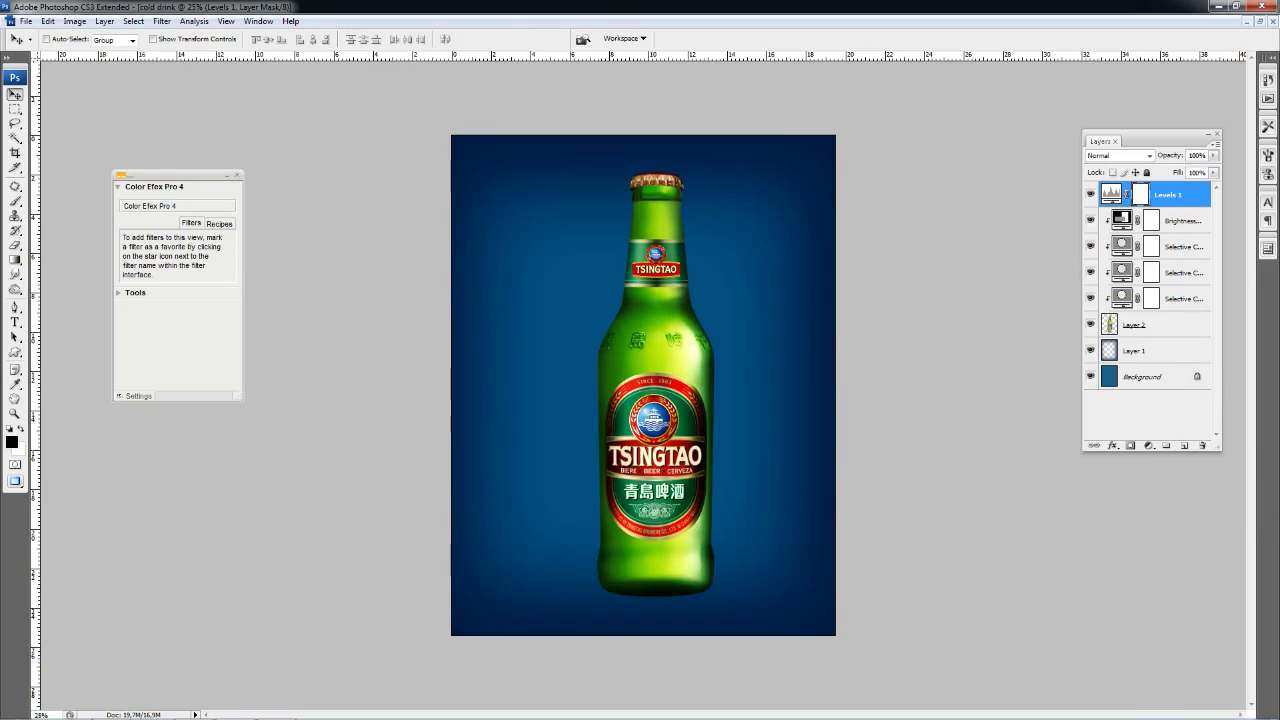
key("ctrl+alt+g")
key("b")
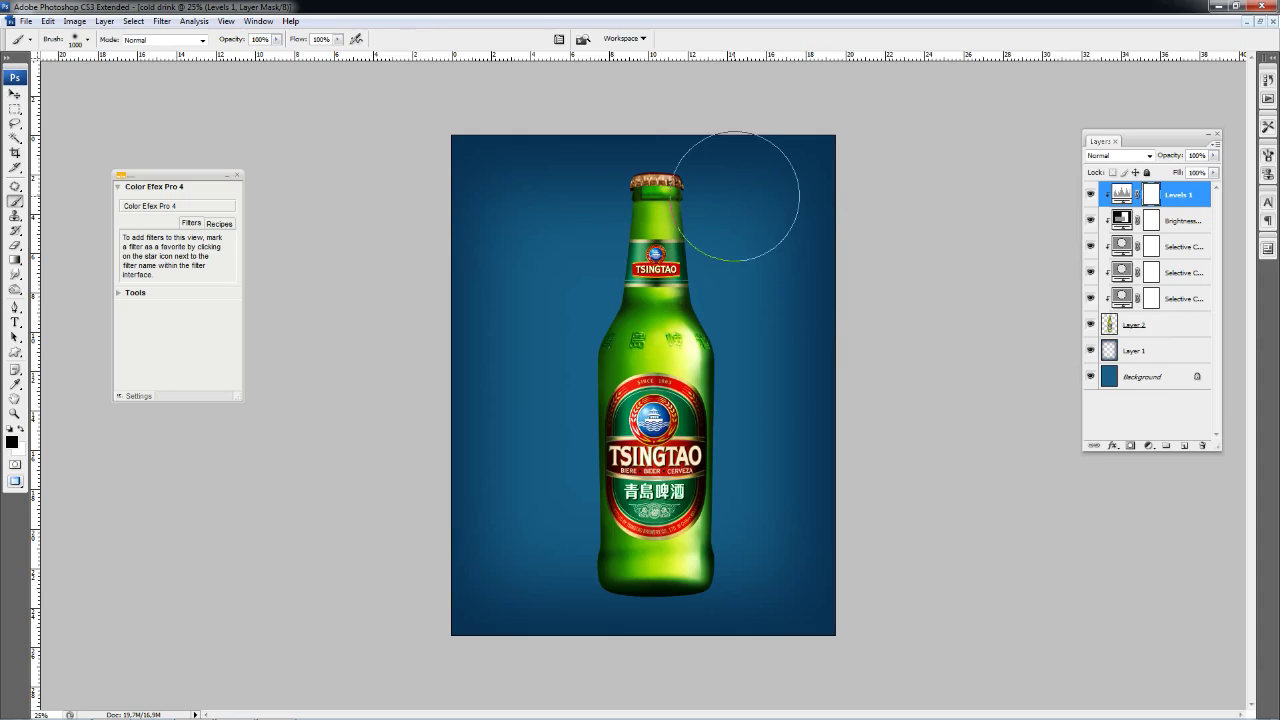
- Paint the Levels mask around the bottle's upper right and right side
left_click_drag(736, 196, 734, 177)
mouse_move(589, 319)
left_mouse_down()
mouse_move(551, 543)
mouse_move(737, 614)
mouse_move(749, 309)
left_mouse_up()
mouse_move(706, 371)
left_mouse_down()
mouse_move(737, 474)
mouse_move(771, 200)
mouse_move(690, 482)
mouse_move(743, 500)
left_mouse_up()
- Set Levels 1 to 66% opacity and add a Color Balance adjustment layer
left_click(1213, 155)
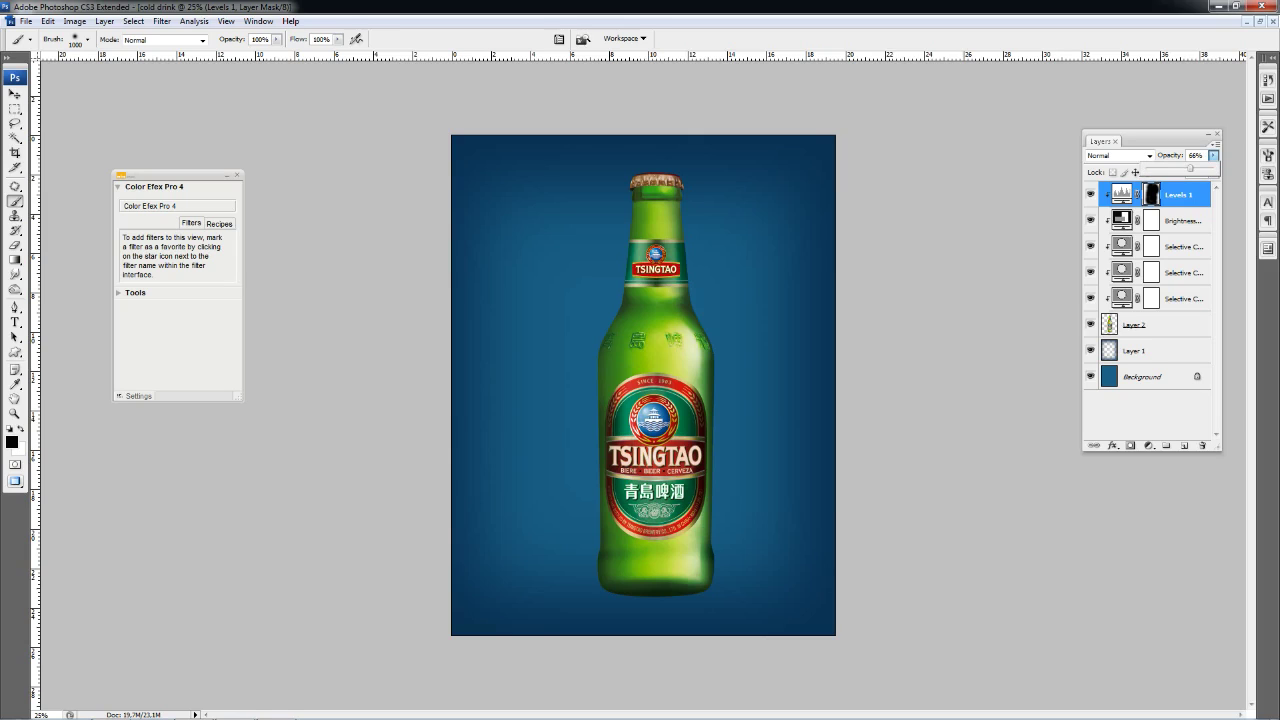
left_click(1148, 445)
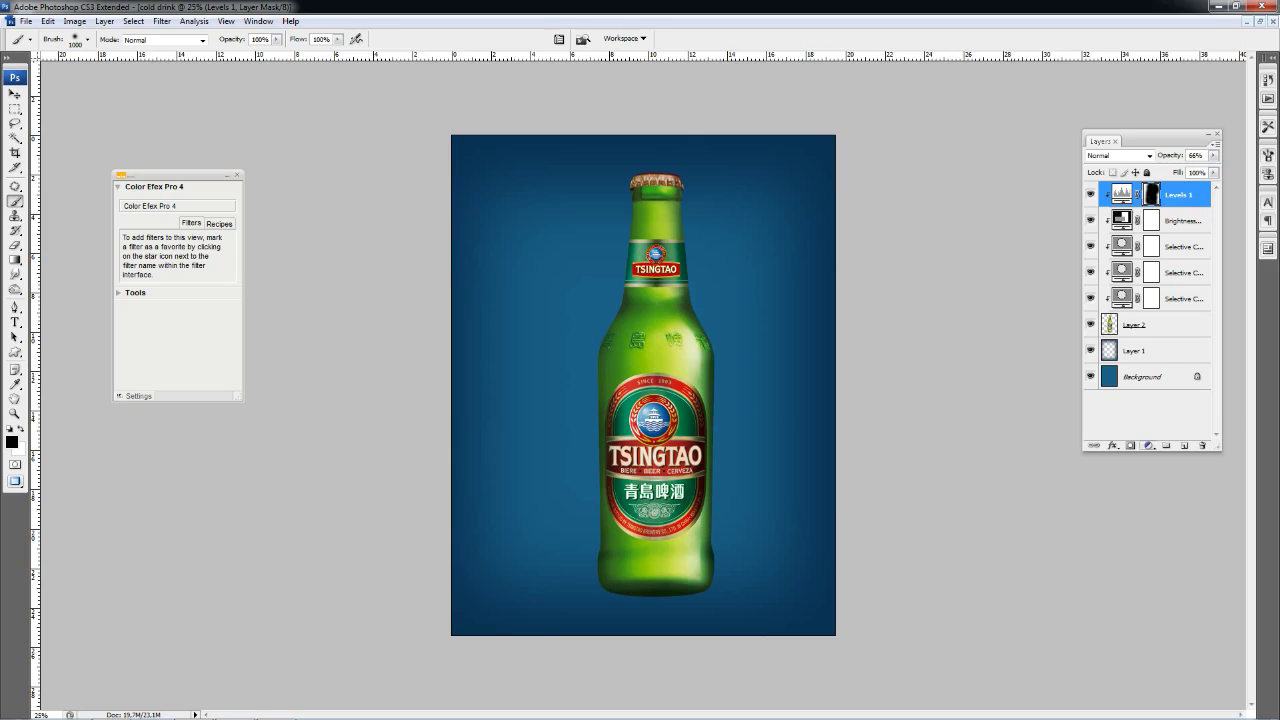
left_click(1200, 554)
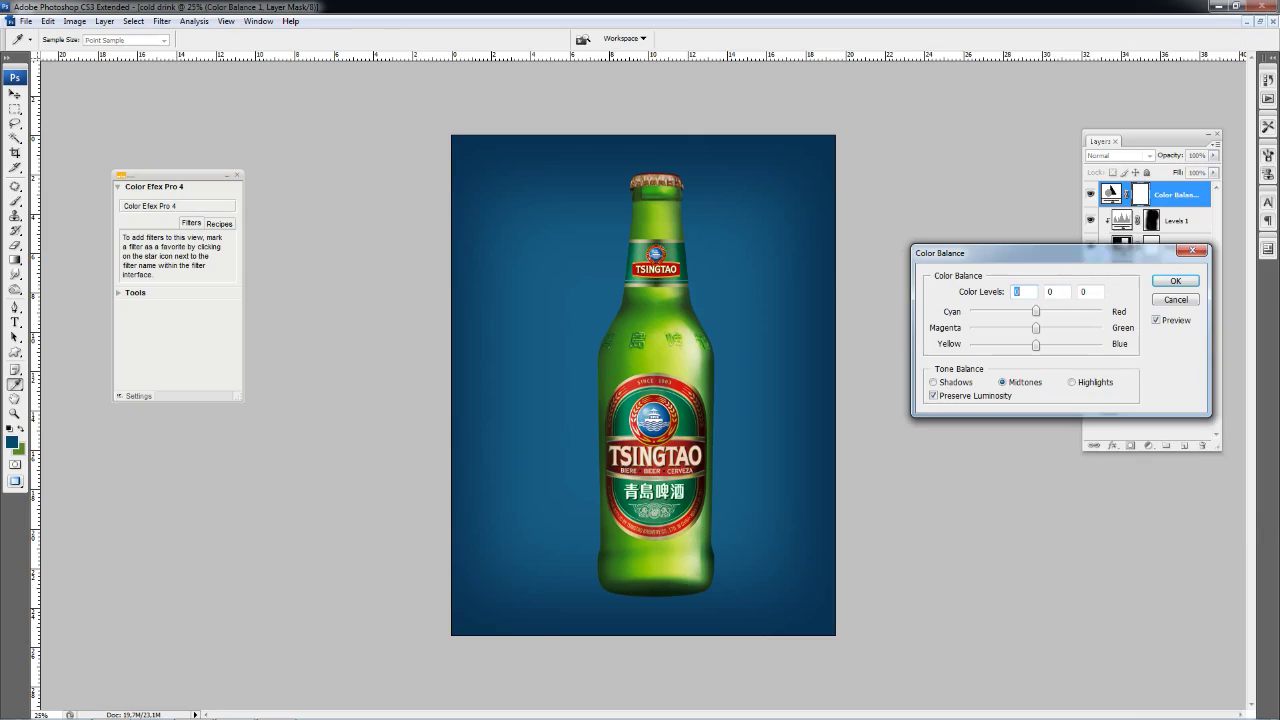
- Shift midtones to about +22 green, then merge Color Balance through Layer 2
mouse_move(1036, 328)
left_mouse_down()
mouse_move(1058, 328)
mouse_move(1031, 311)
mouse_move(1038, 344)
left_mouse_up()
left_click(1175, 281)
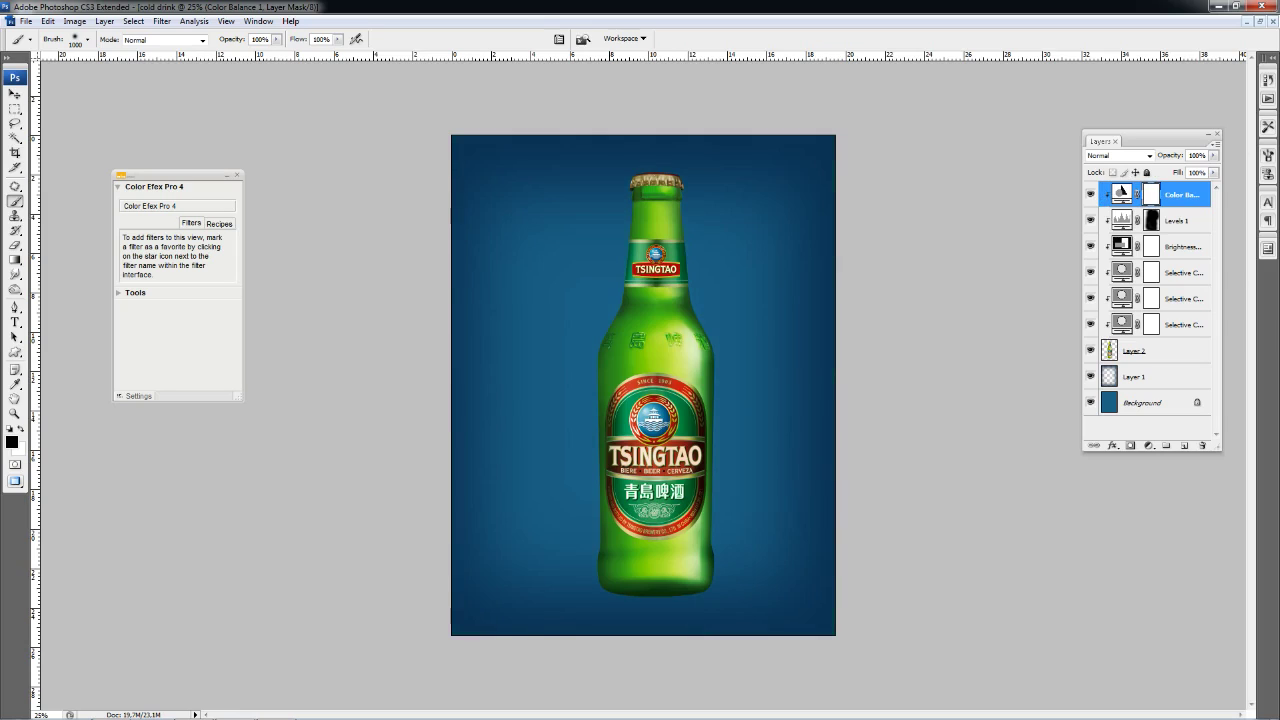
left_click(1135, 350, "shift")
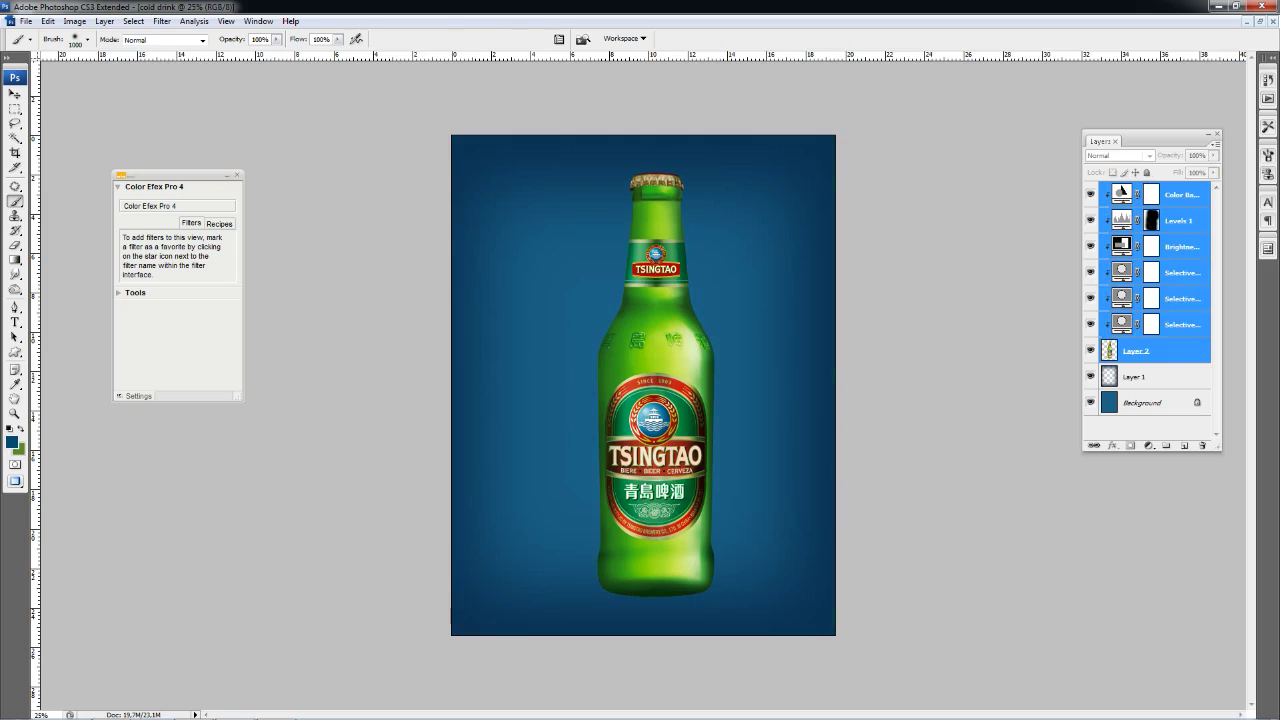
right_click(1136, 196)
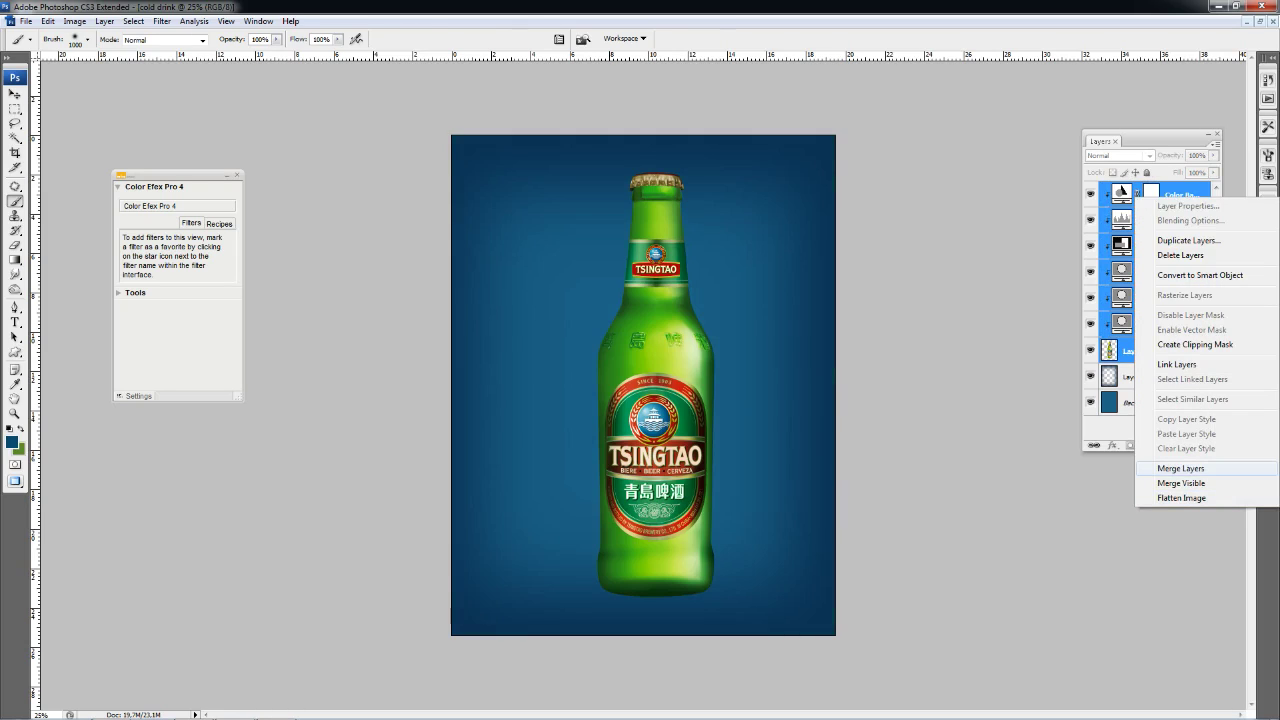
left_click(1180, 468)
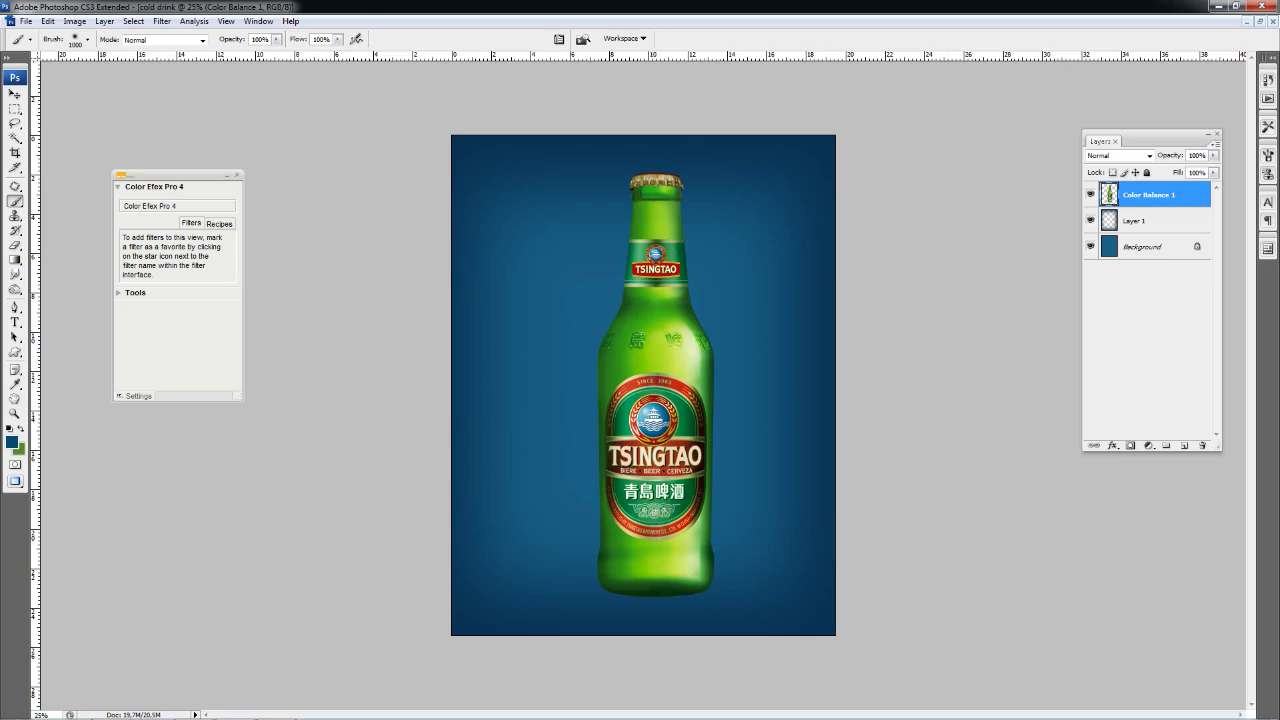
- Nudge the merged bottle up and scale it to about 88.1%
key("v")
left_click_drag(730, 421, 728, 409)
key("ctrl+t")
left_click_drag(711, 578, 698, 531)
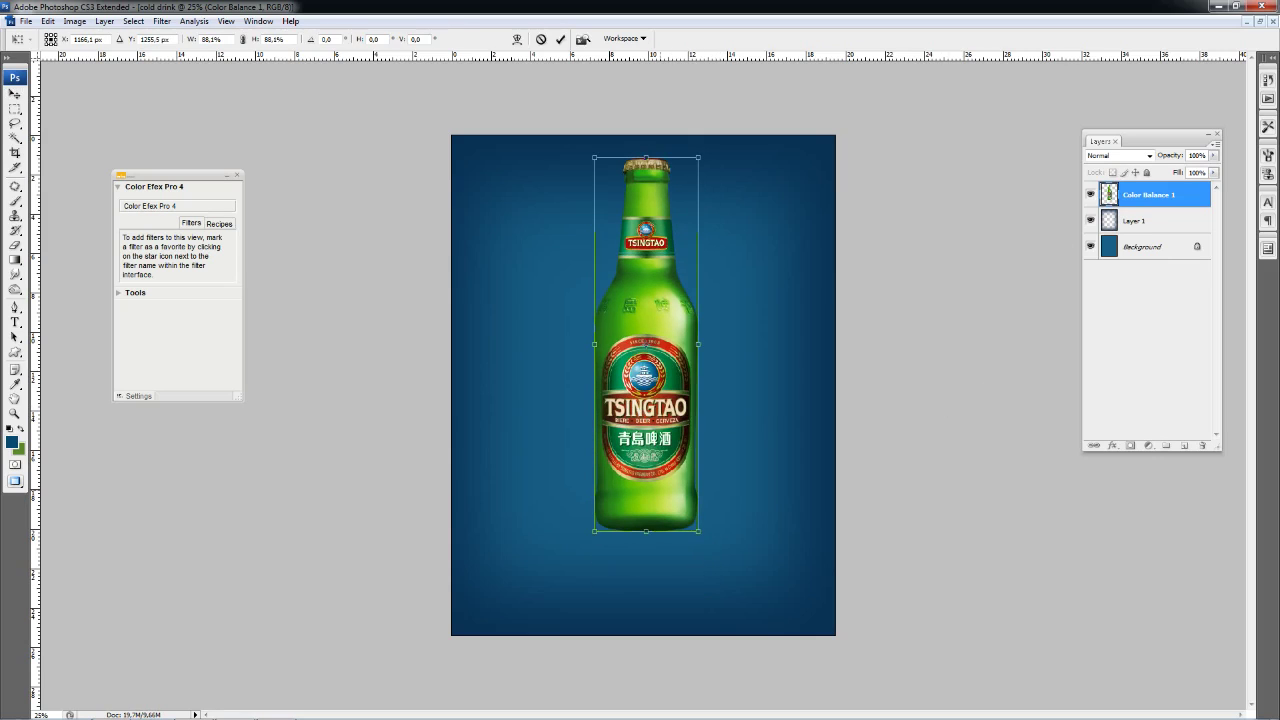
key("Return")
key("ctrl+o")
- Open the ice photo and crop it to its upper portion
left_click(625, 182)
key("Return")
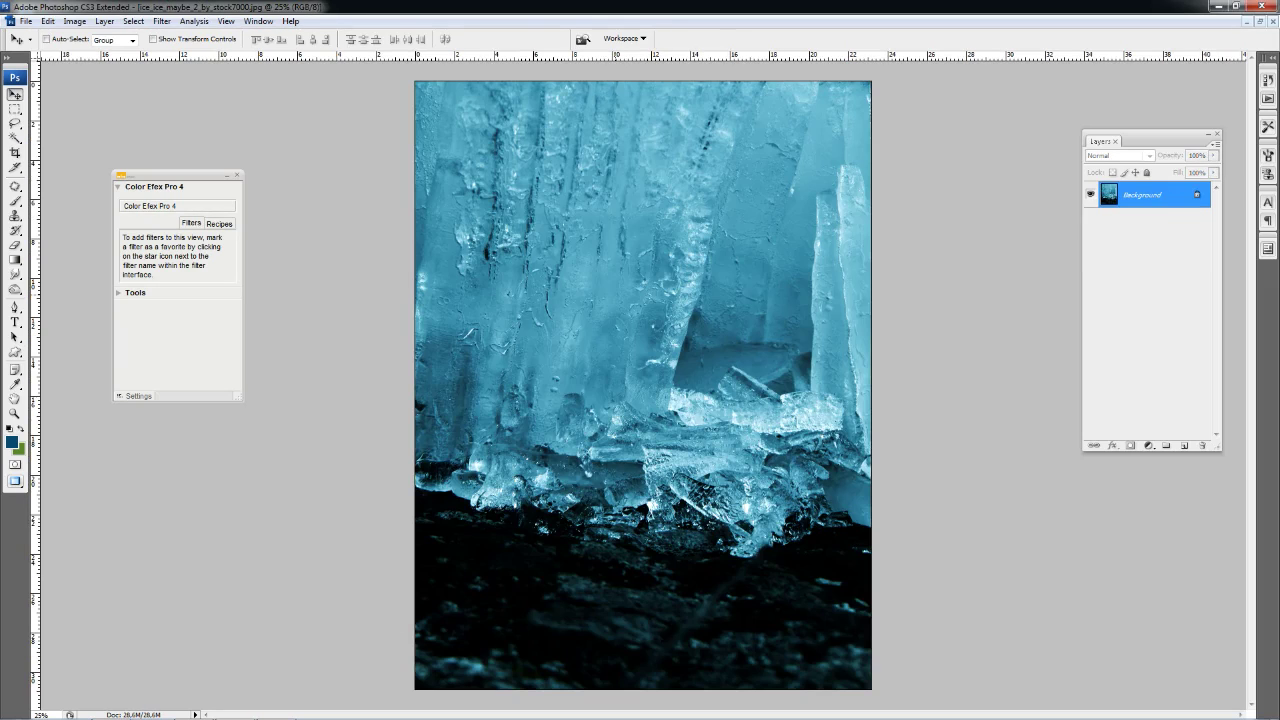
key("c")
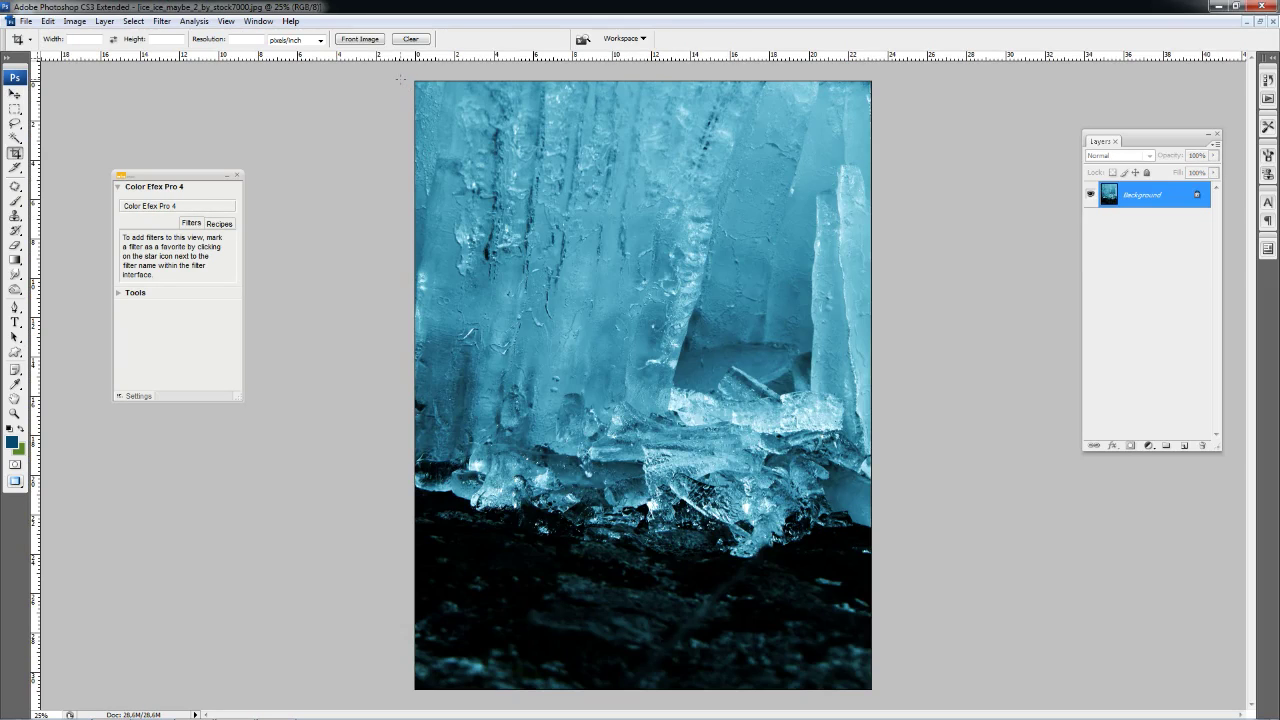
left_click_drag(415, 81, 871, 480)
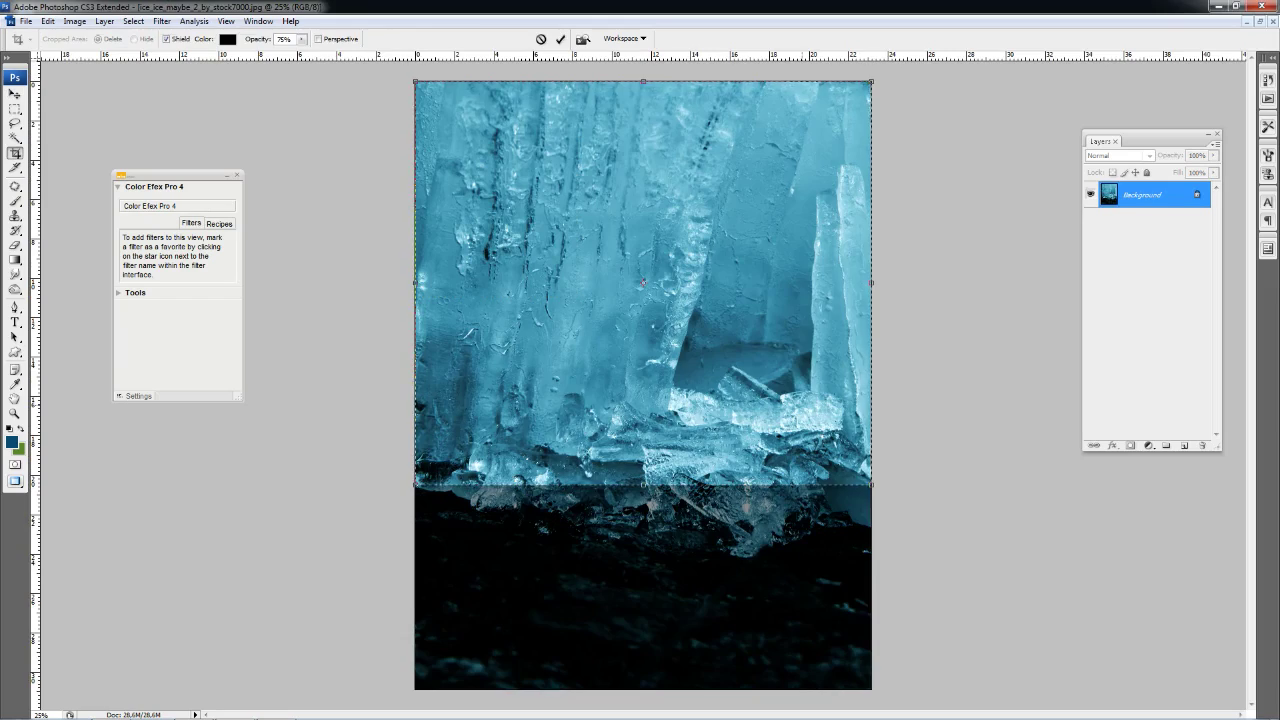
key("Return")
- Drag the cropped ice into the cold drink document and move it up
key("f")
key("f")
key("f")
key("v")
left_click_drag(200, 117, 600, 89)
left_click_drag(650, 400, 260, 430)
key("f")
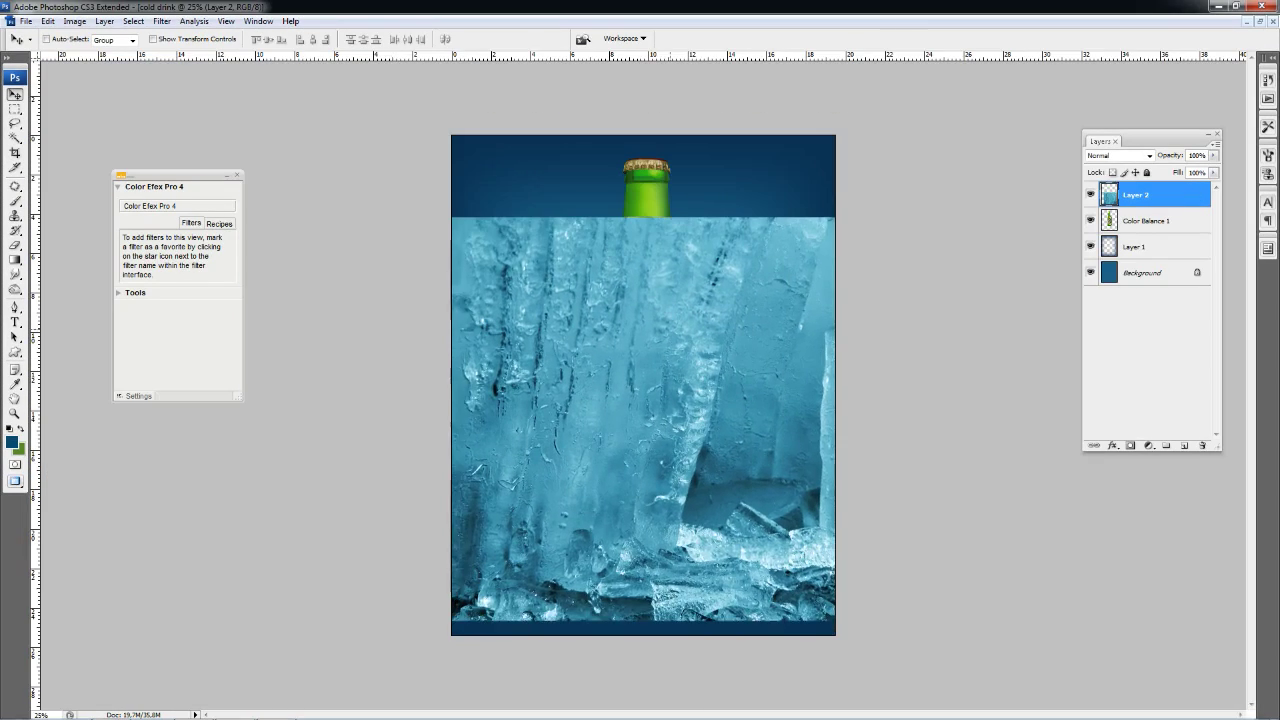
left_click_drag(785, 418, 785, 374)
key("z")
key("ctrl+minus")
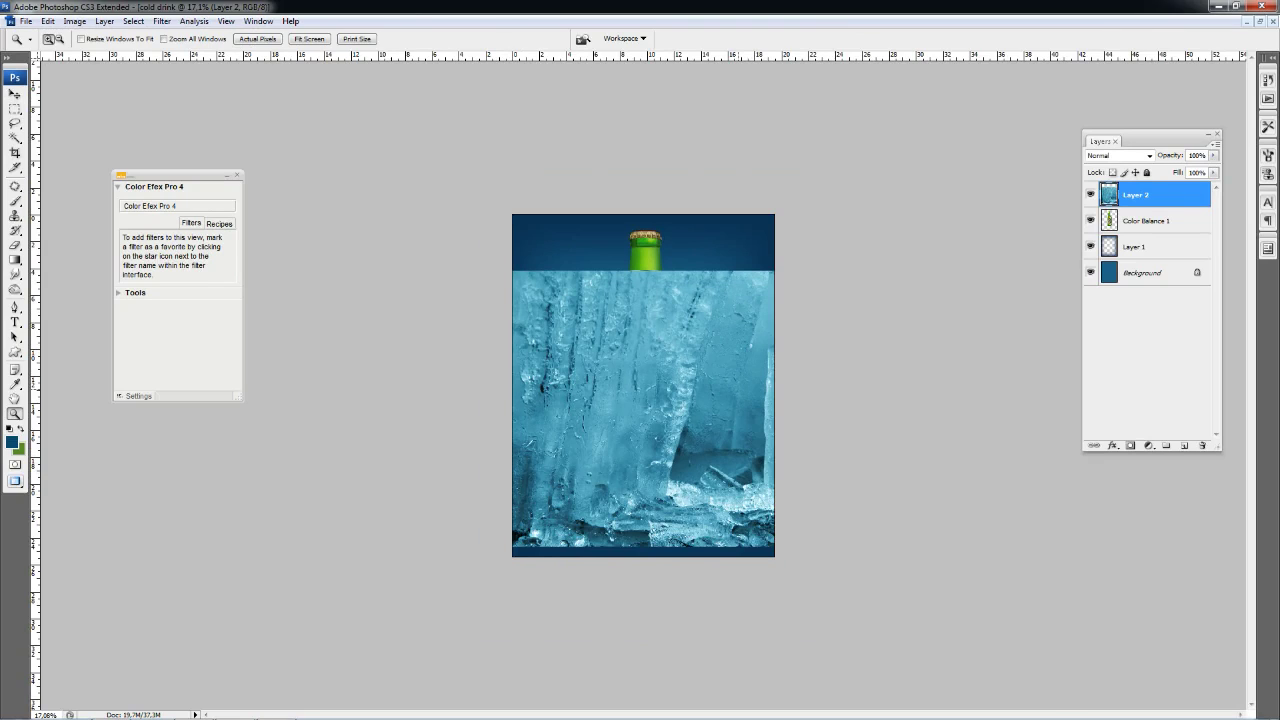
- Send the ice layer behind the bottle and adjust its position
key("ctrl+bracketleft")
key("ctrl+t")
mouse_move(650, 408)
left_mouse_down()
mouse_move(659, 510)
mouse_move(659, 423)
left_mouse_up()
key("Return")
- Skew the ice layer, widening its bottom edge to both sides
key("z")
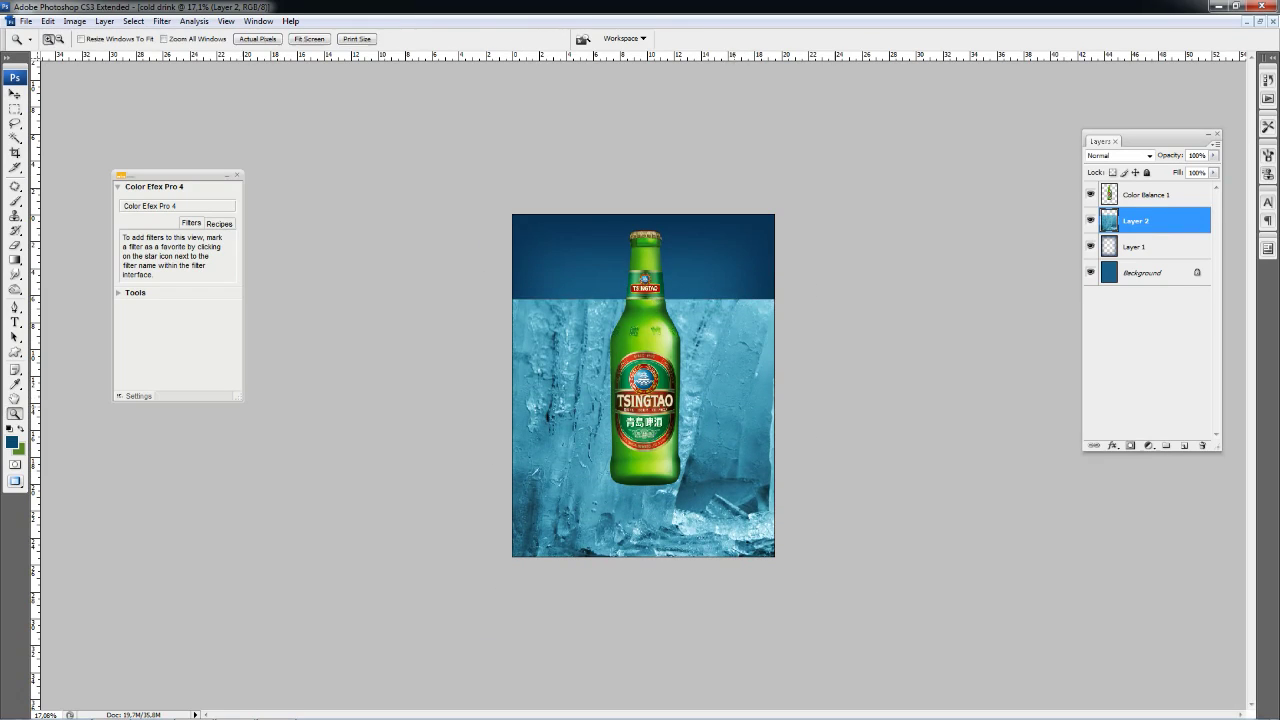
key("ctrl+t")
right_click(749, 404)
left_click(775, 483)
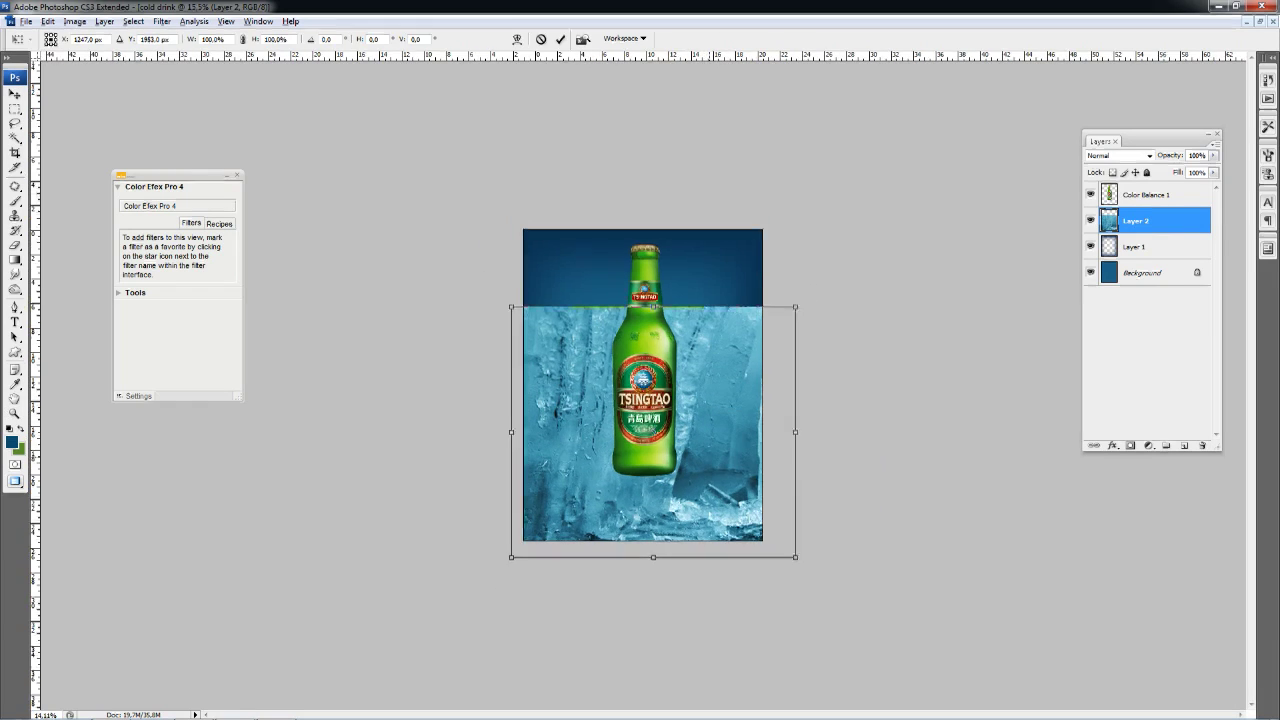
right_click(706, 414)
left_click(760, 487)
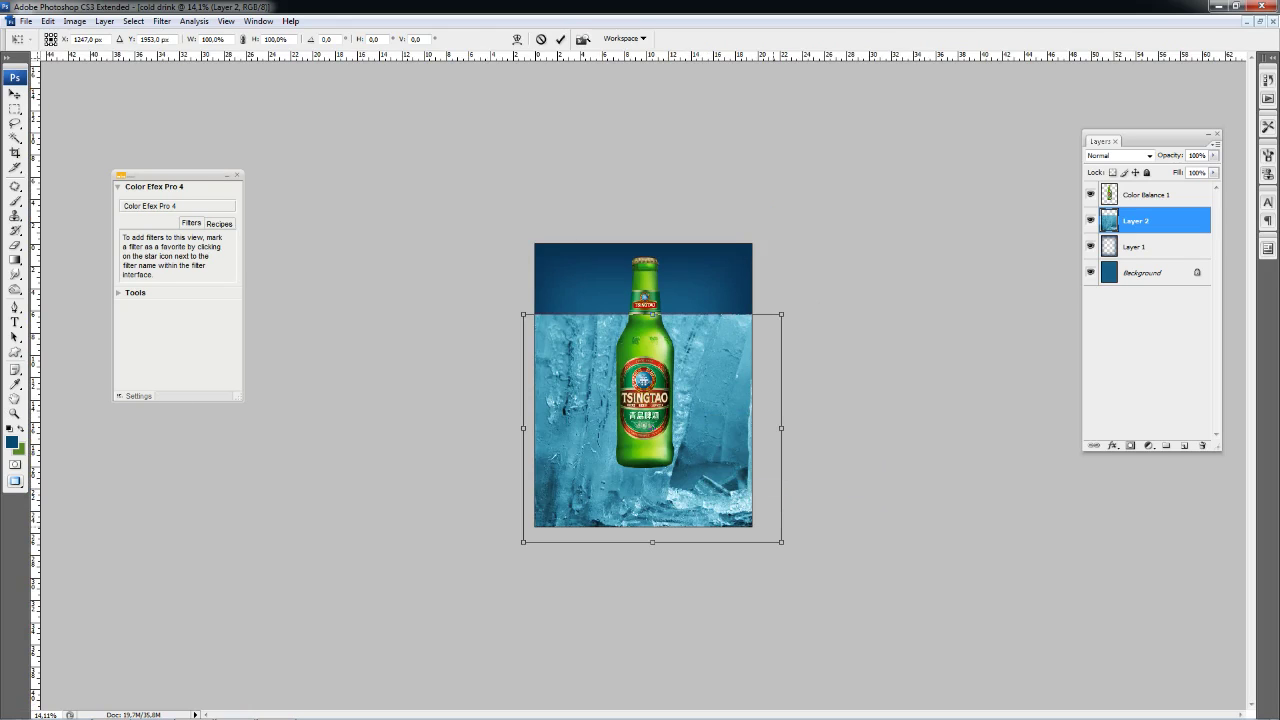
right_click(742, 466)
left_click(760, 522)
left_click_drag(781, 542, 898, 542)
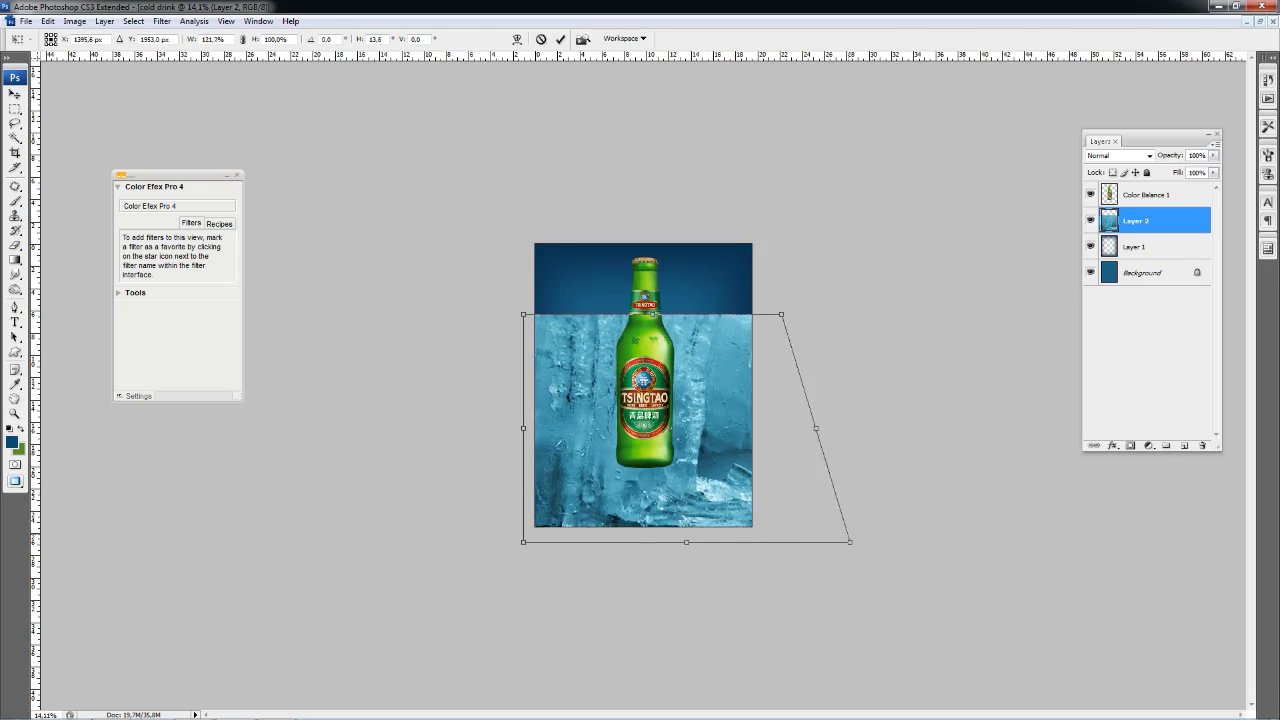
left_click_drag(523, 542, 417, 542)
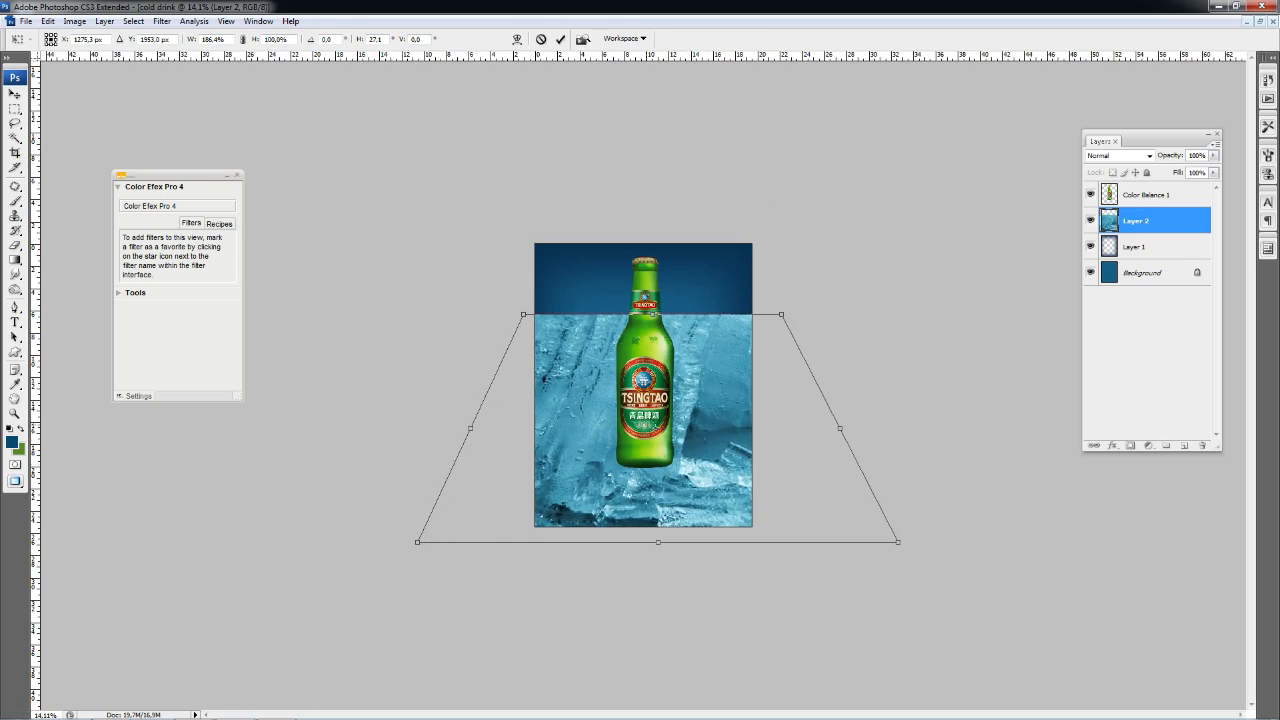
- Distort the ice corners into a perspective trapezoid meeting the bottle base, then commit
right_click(682, 362)
left_click(716, 433)
left_click_drag(652, 314, 645, 440)
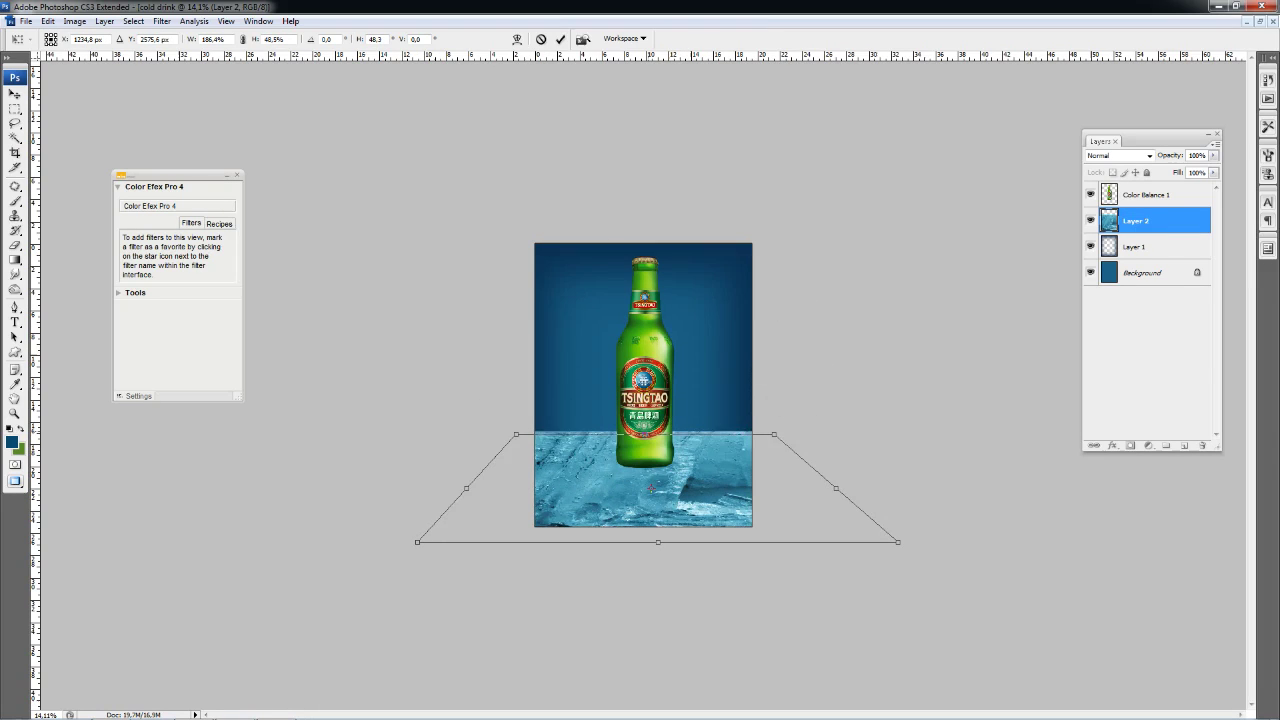
left_click_drag(898, 542, 972, 542)
left_click_drag(417, 542, 355, 542)
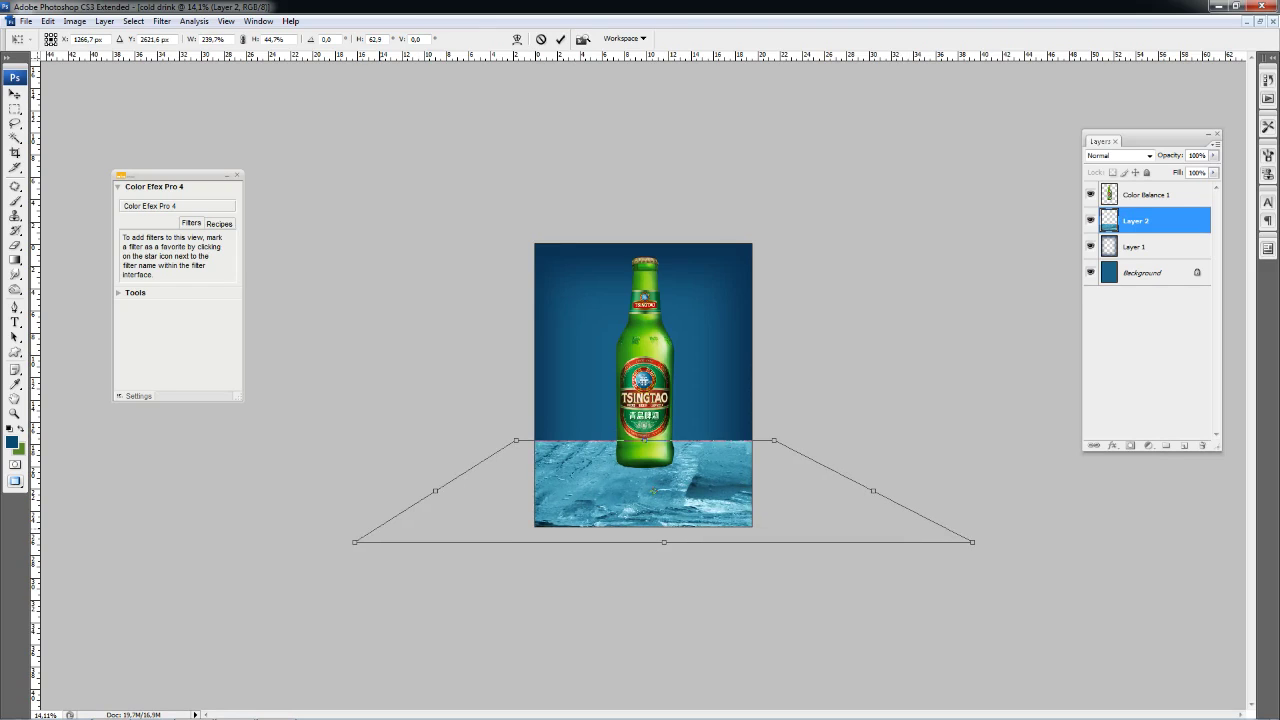
left_click_drag(516, 440, 506, 440)
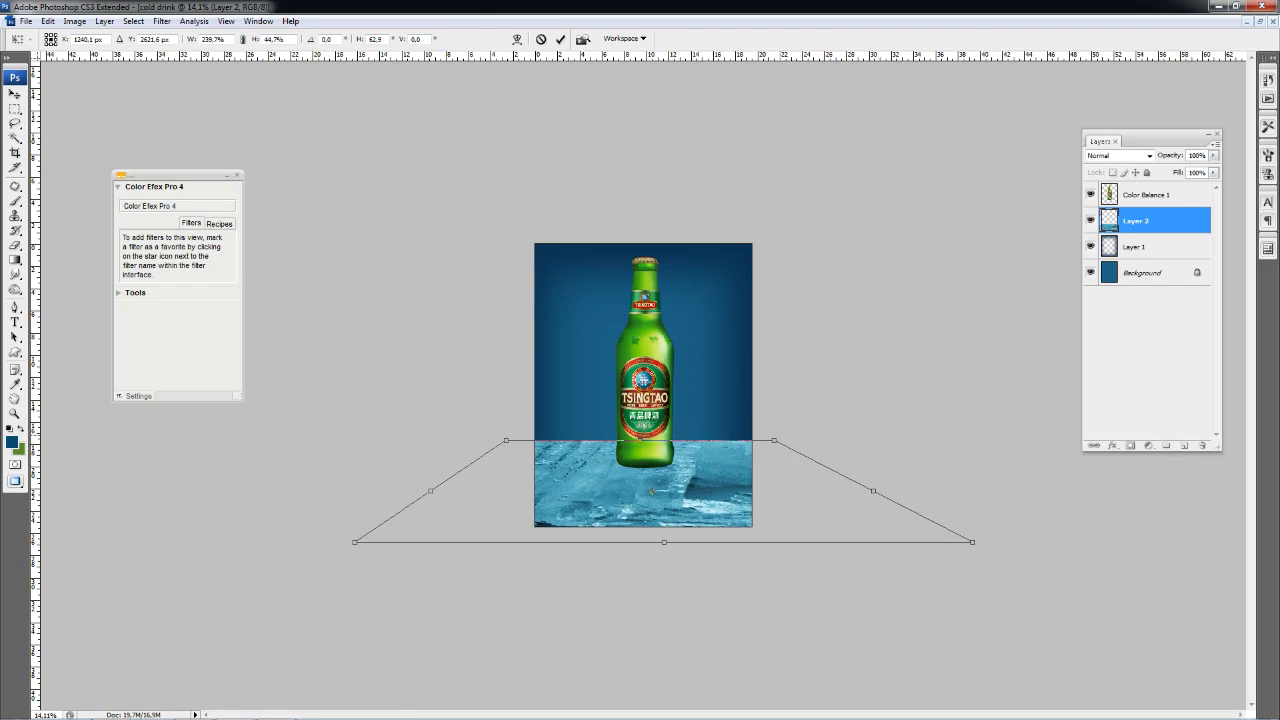
left_click_drag(774, 440, 754, 440)
left_click_drag(506, 440, 531, 440)
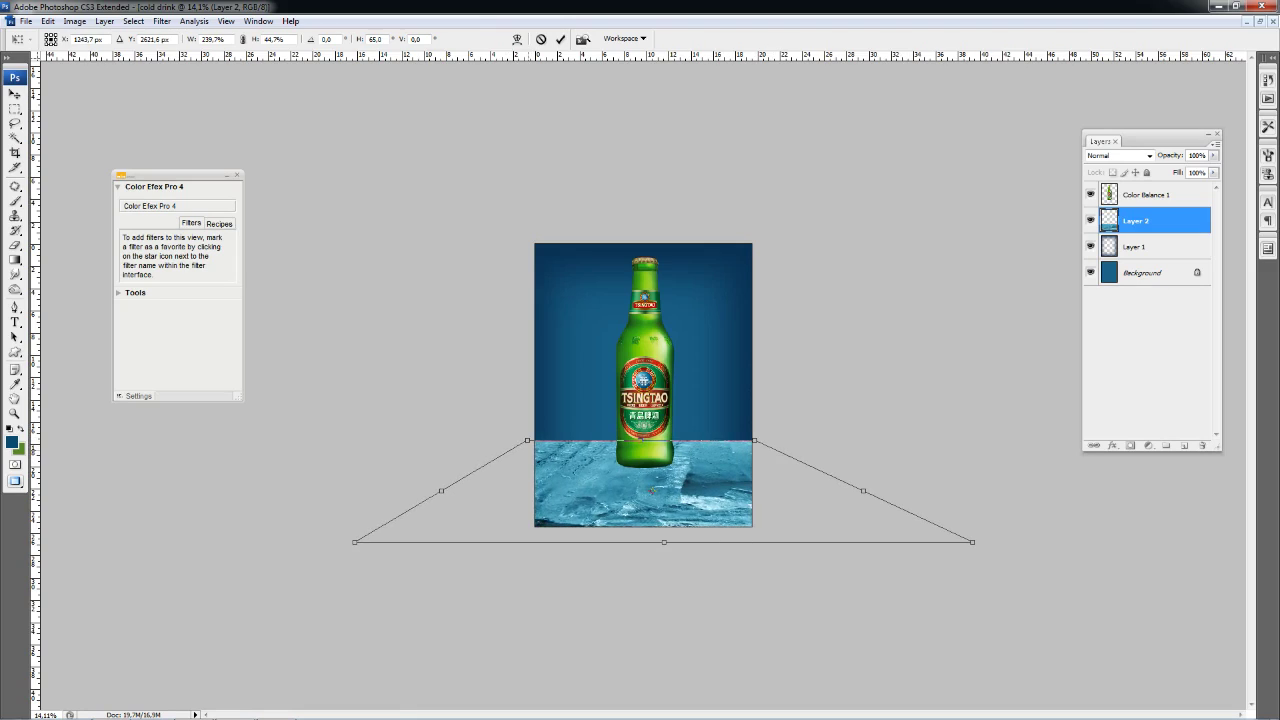
left_click_drag(754, 440, 763, 440)
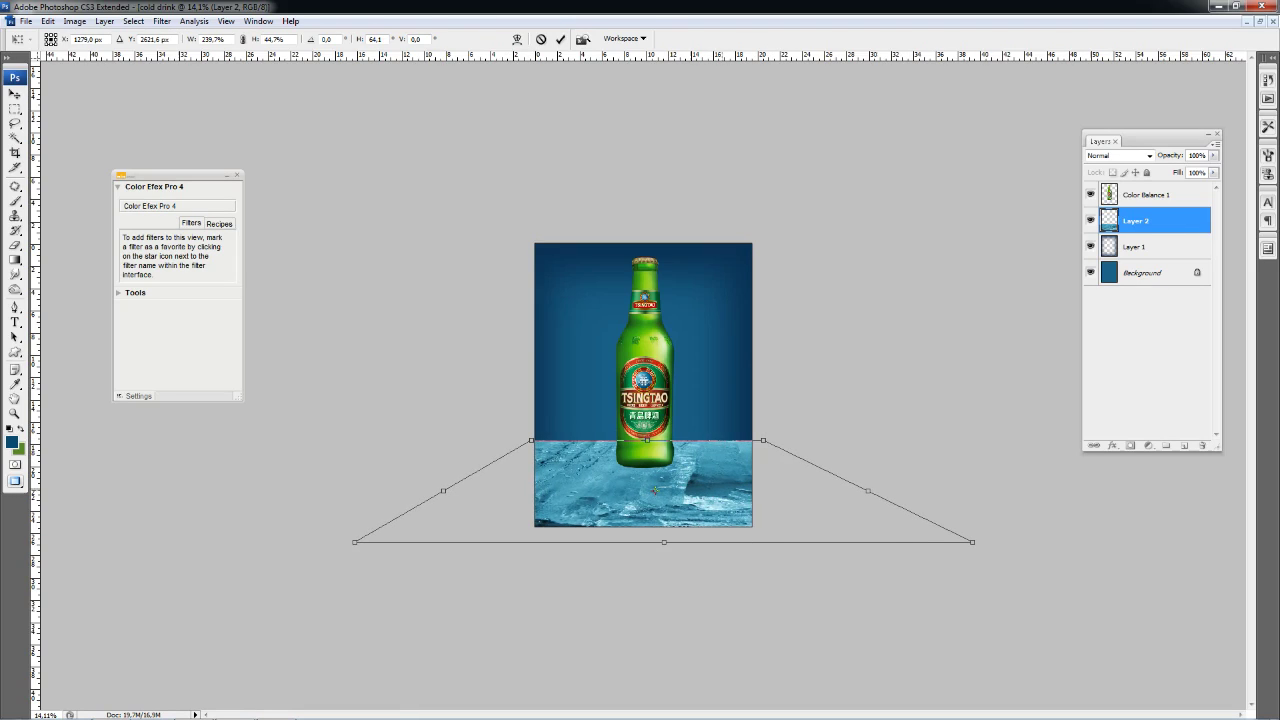
left_click_drag(664, 542, 664, 561)
key("z")
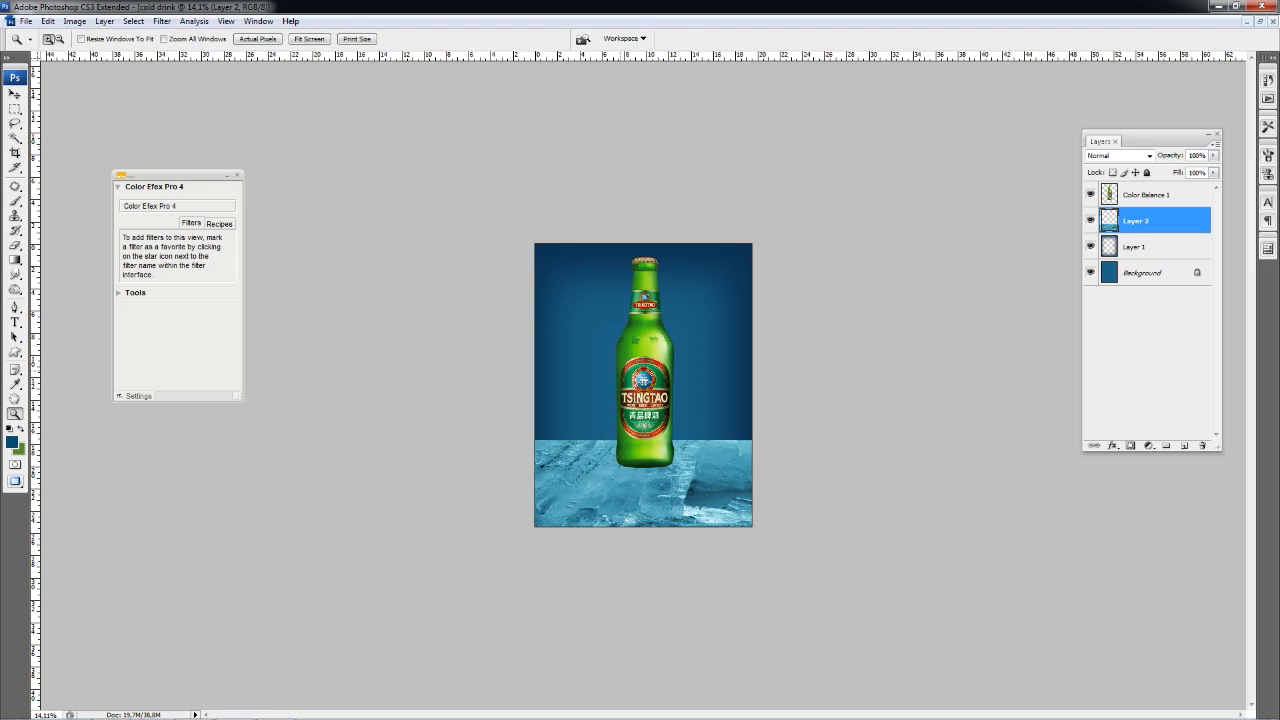
- Zoom in and apply a small Color Balance shift (Yellow-Blue +3) to the ice layer
left_click(645, 296)
left_click(645, 296)
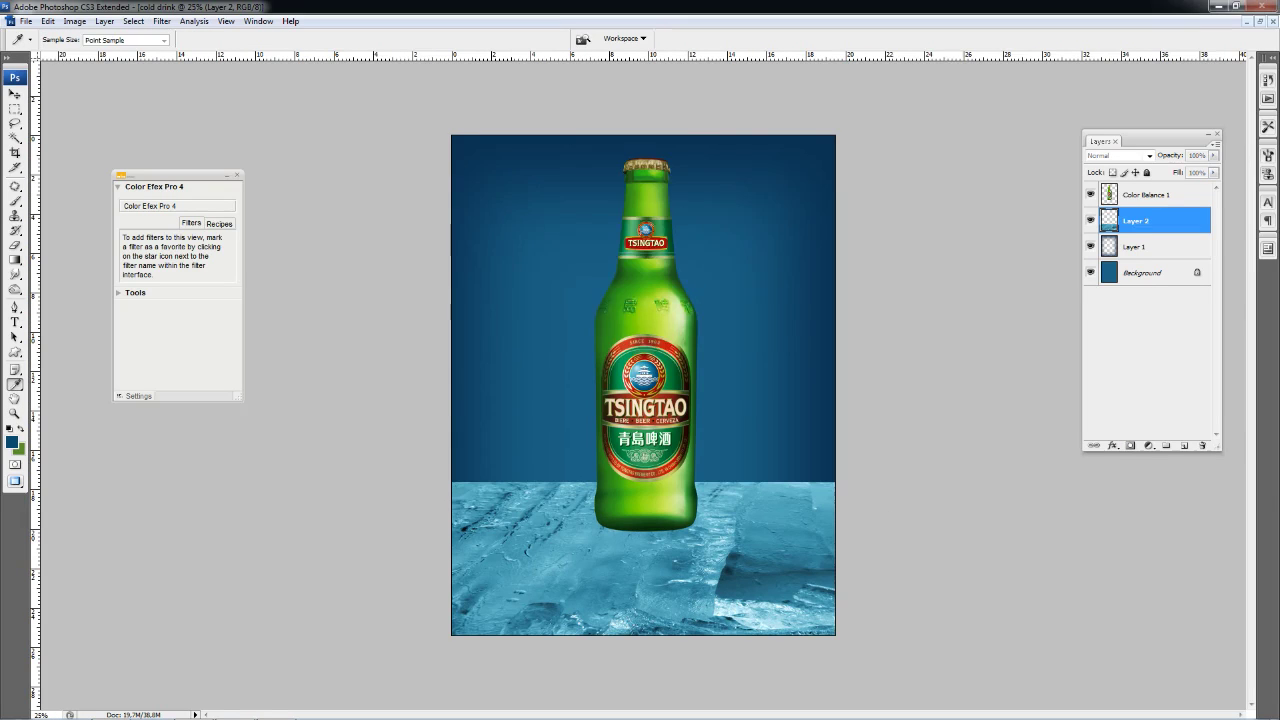
key("ctrl+b")
key("Tab")
key("Tab")
key("Up")
key("Up")
key("Up")
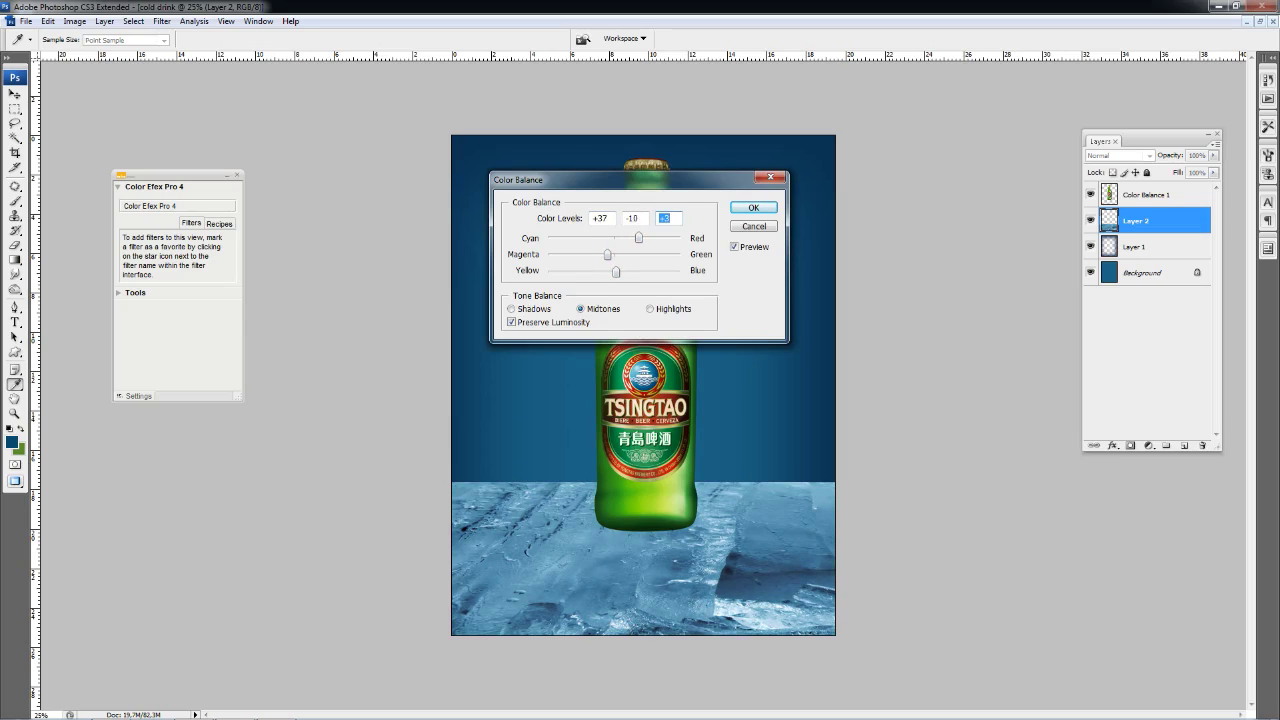
key("Return")
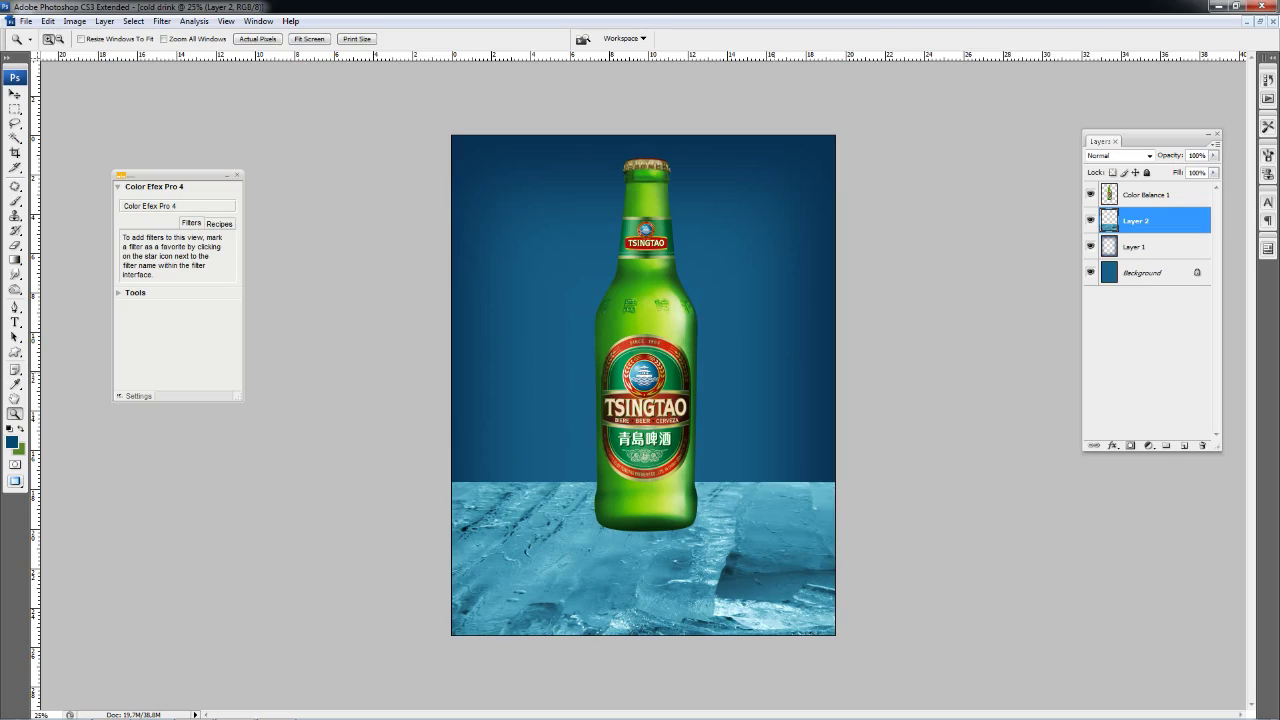
- Apply a second Color Balance pushing the ice toward blue (+26), then duplicate it as Layer 2 copy
key("ctrl+b")
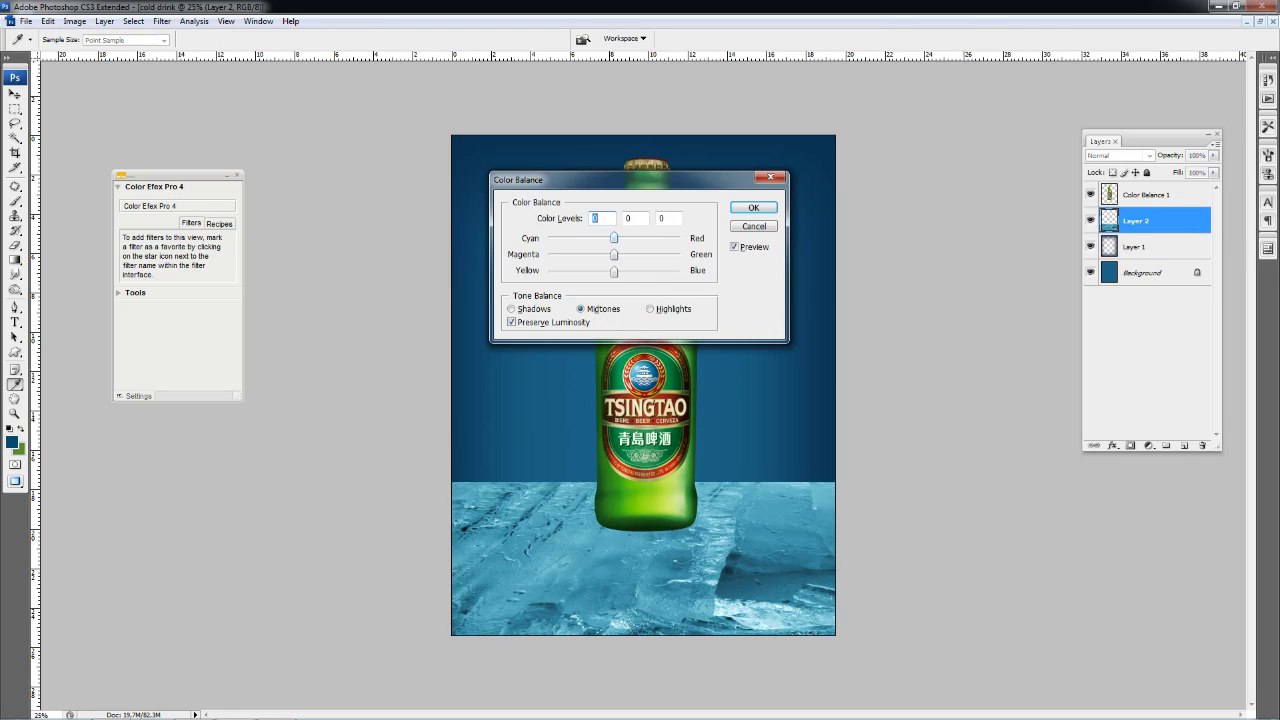
mouse_move(614, 271)
left_mouse_down()
mouse_move(631, 271)
mouse_move(608, 238)
left_mouse_up()
key("Return")
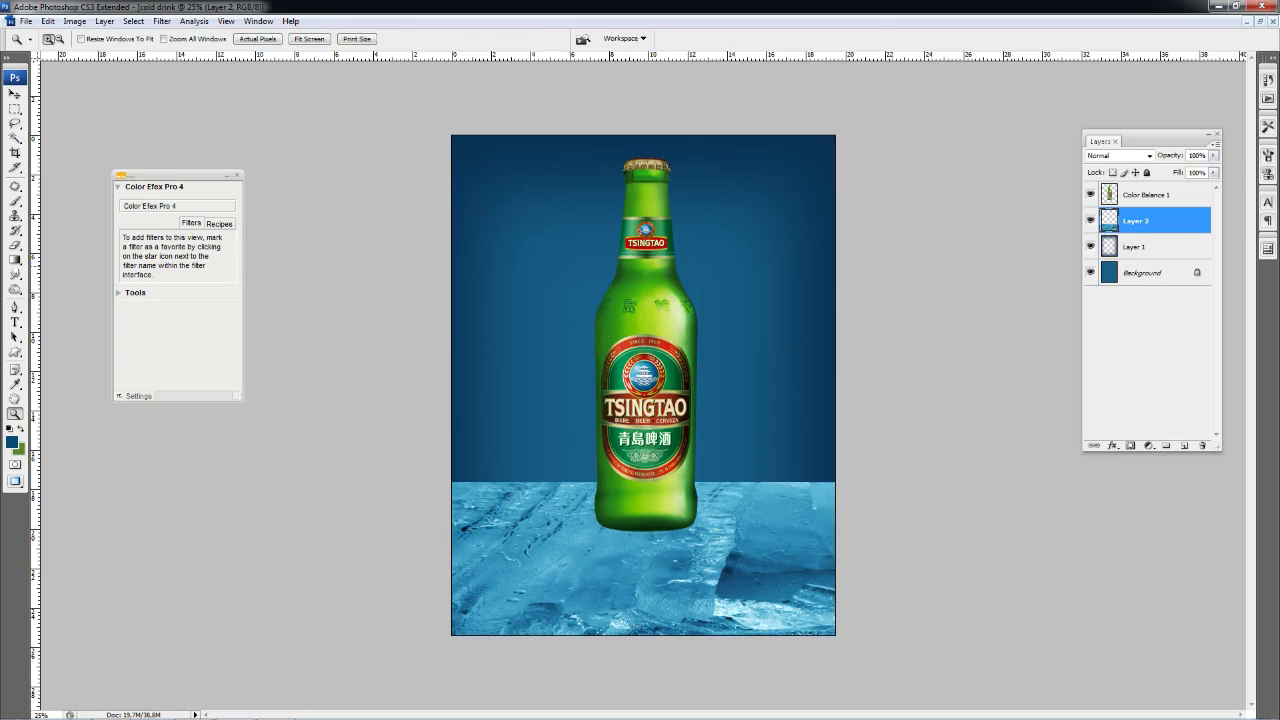
key("ctrl+j")
left_click(161, 21)
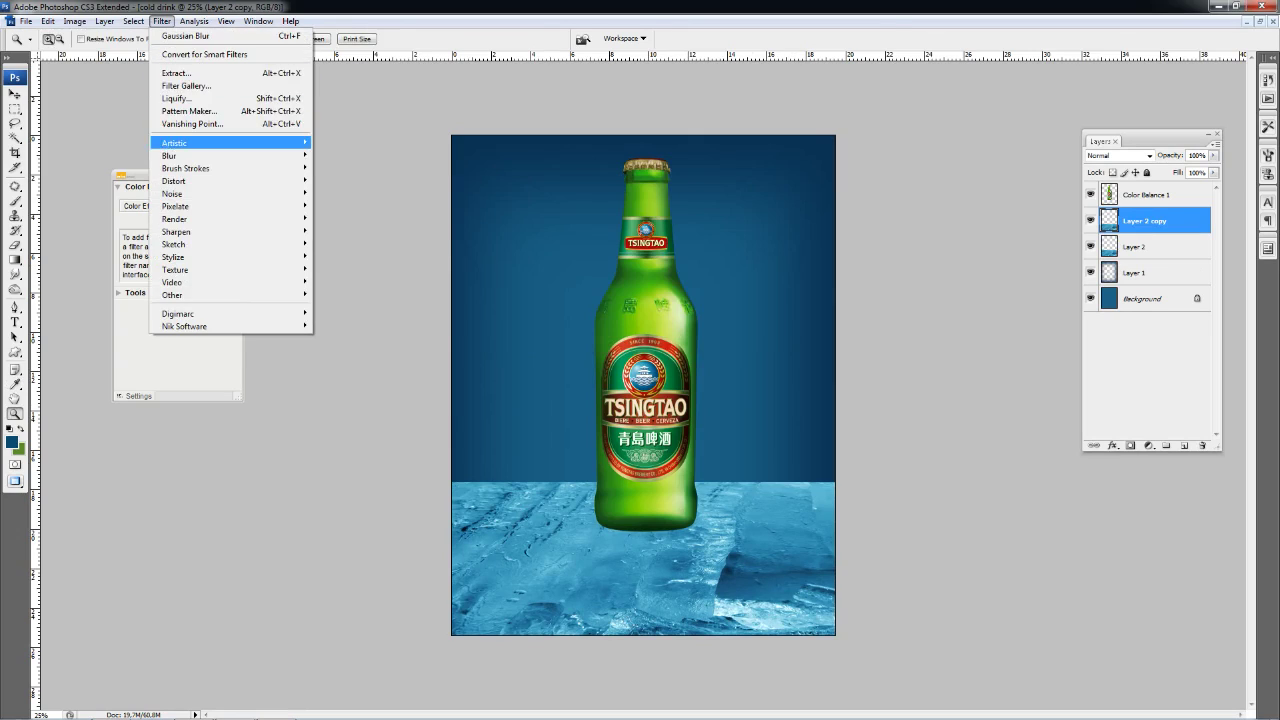
- Apply a Gaussian Blur of about 21.4 pixels to Layer 2 copy
left_click(345, 200)
type("8,9")
mouse_move(1011, 401)
left_mouse_down()
mouse_move(1026, 401)
mouse_move(1014, 401)
left_mouse_up()
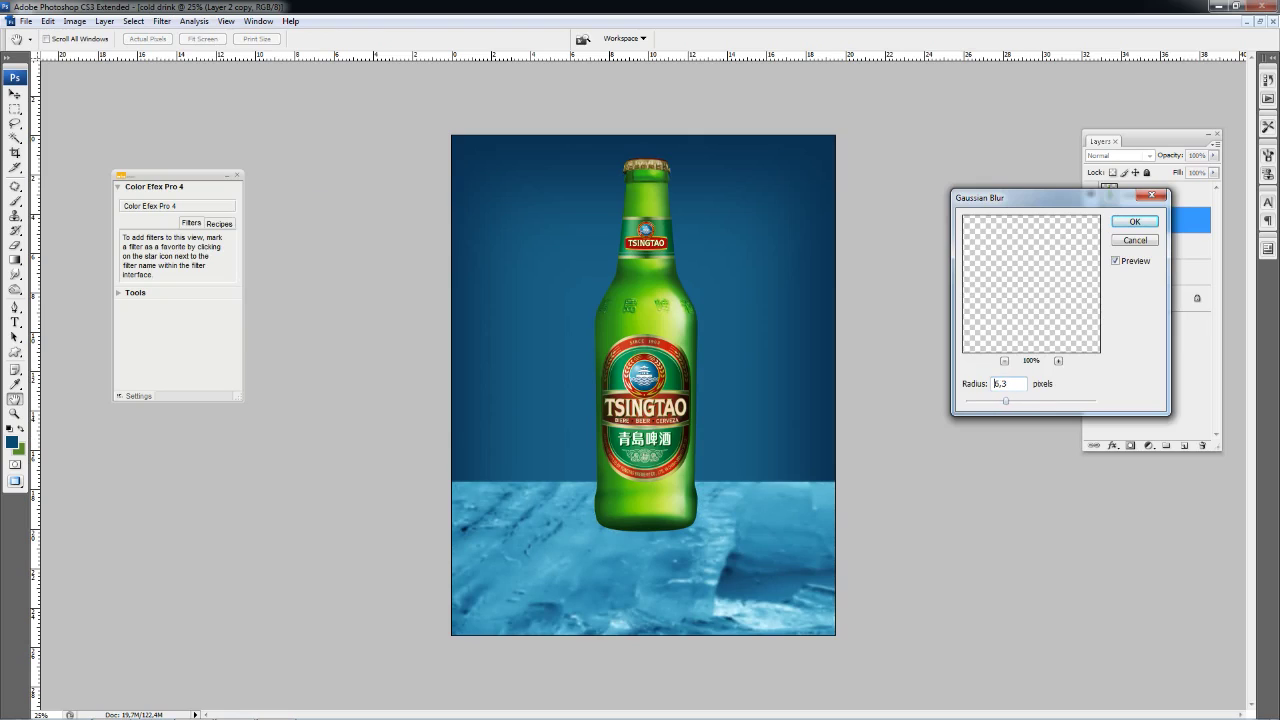
key("Return")
key("z")
- Compare the blurred copy against Layer 2 by toggling visibility, then delete Layer 2 copy
left_click(1090, 246)
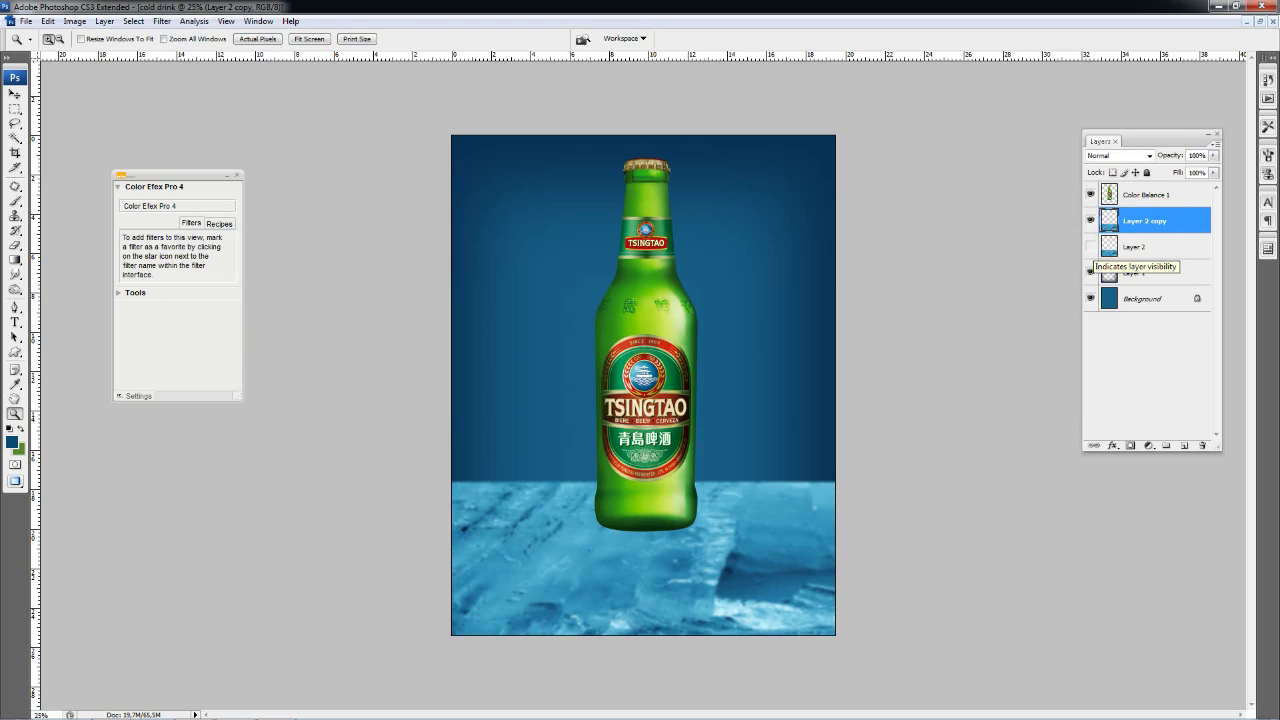
left_click(1090, 246)
left_click(1090, 220)
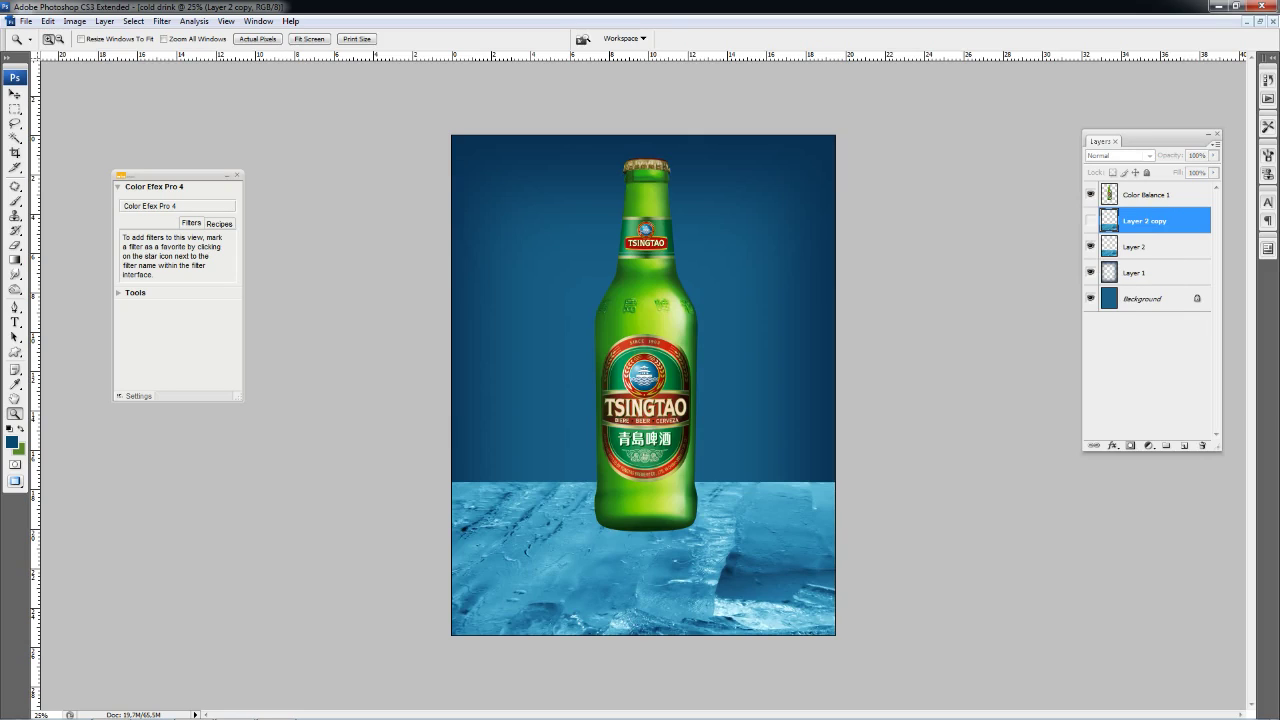
left_click_drag(1150, 220, 1202, 445)
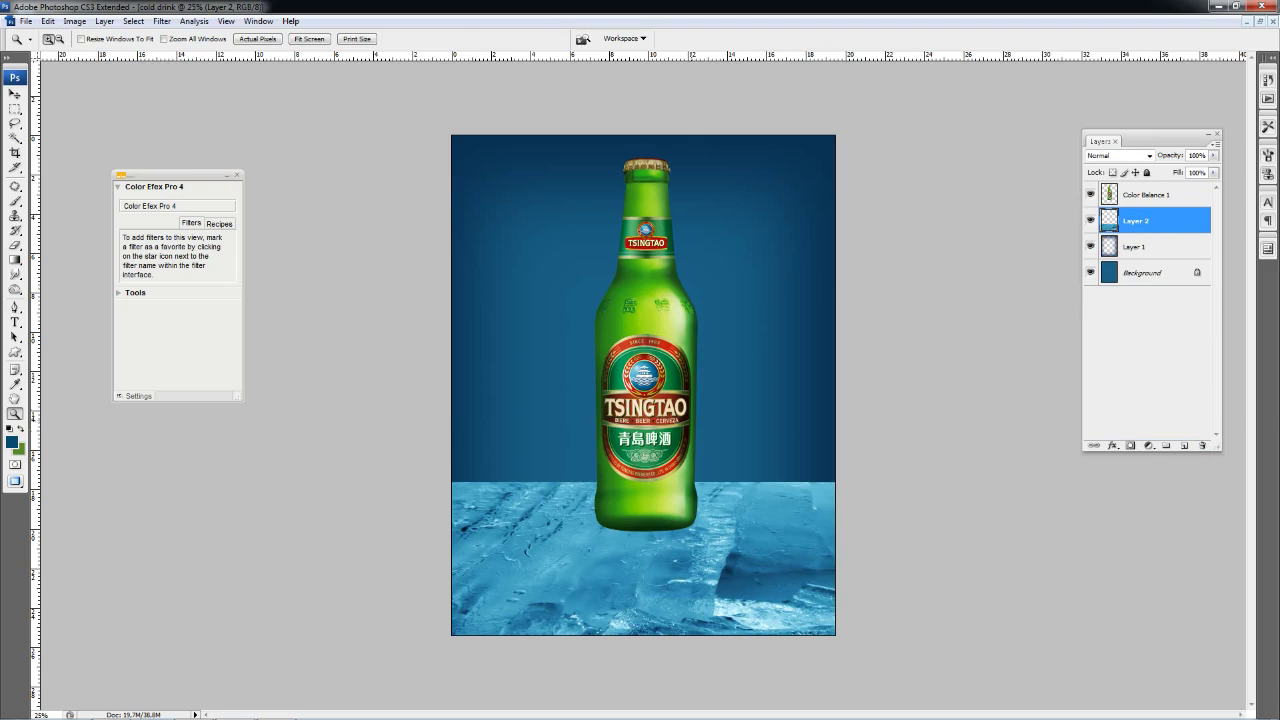
left_click(1146, 194)
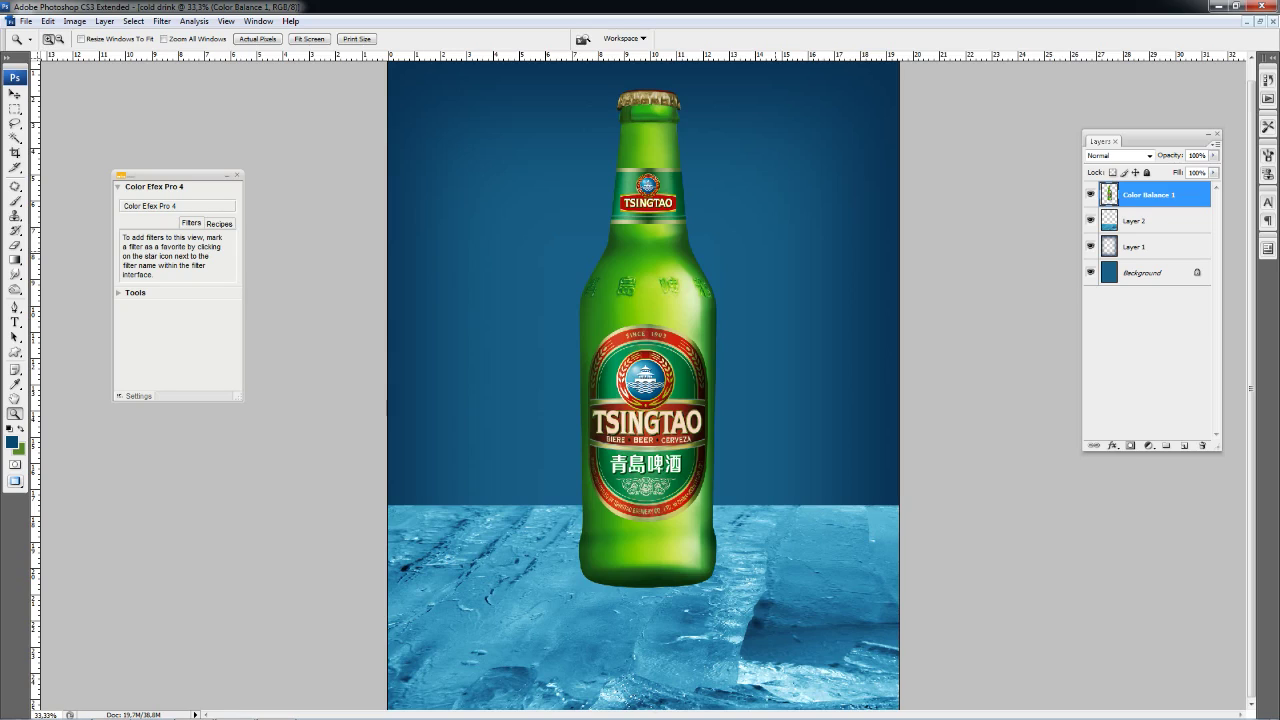
- Add a layer mask to Layer 2 and choose a black Foreground to Transparent gradient
left_click(1146, 220)
left_click(1130, 445)
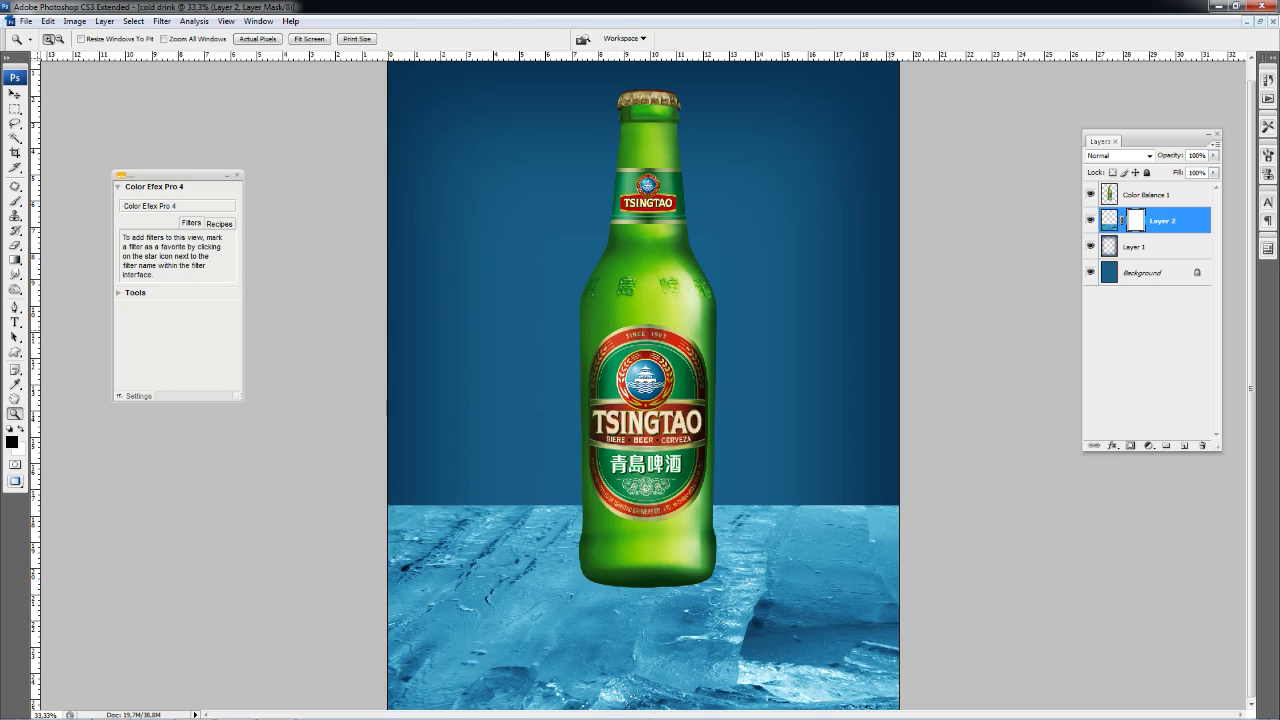
key("b")
key("d")
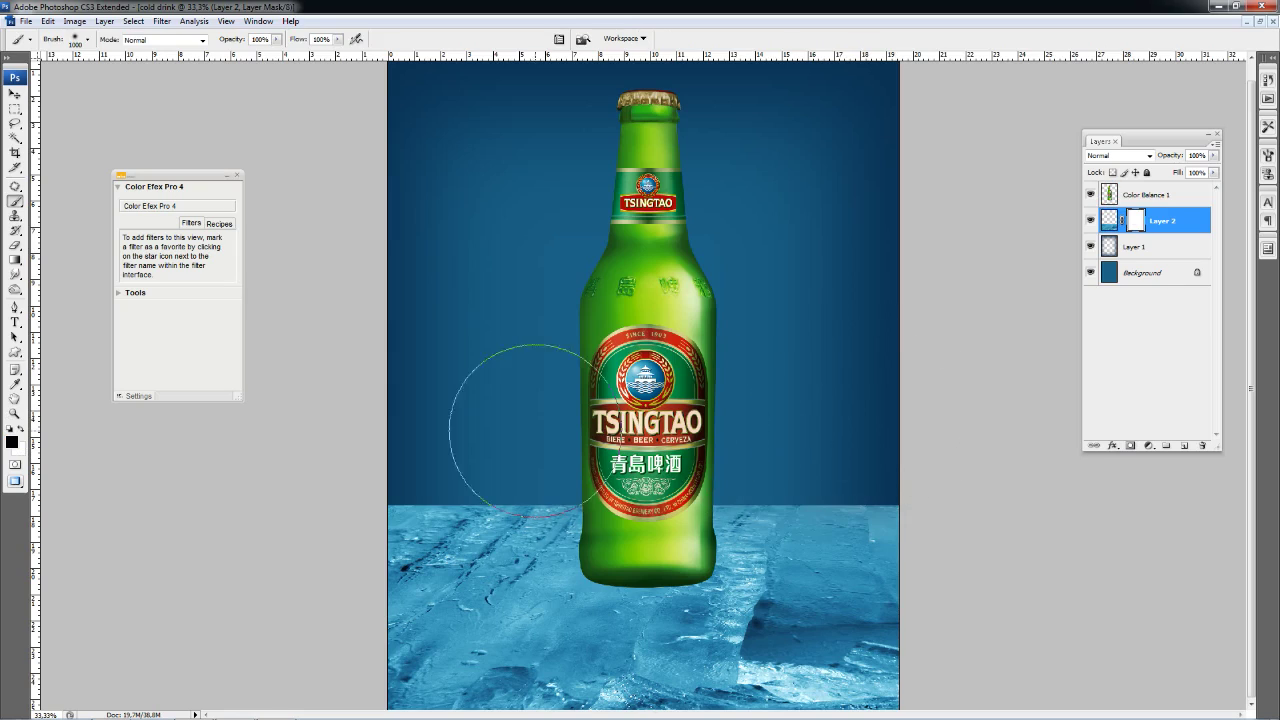
key("g")
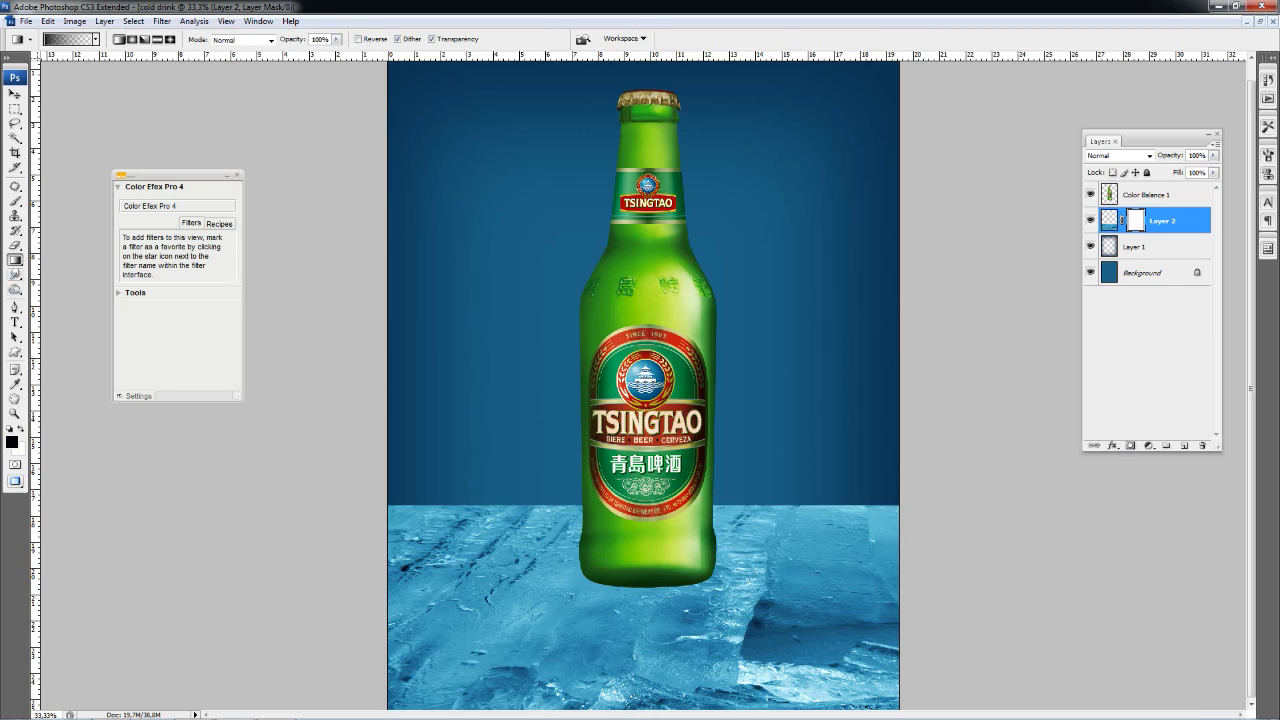
left_click(70, 39)
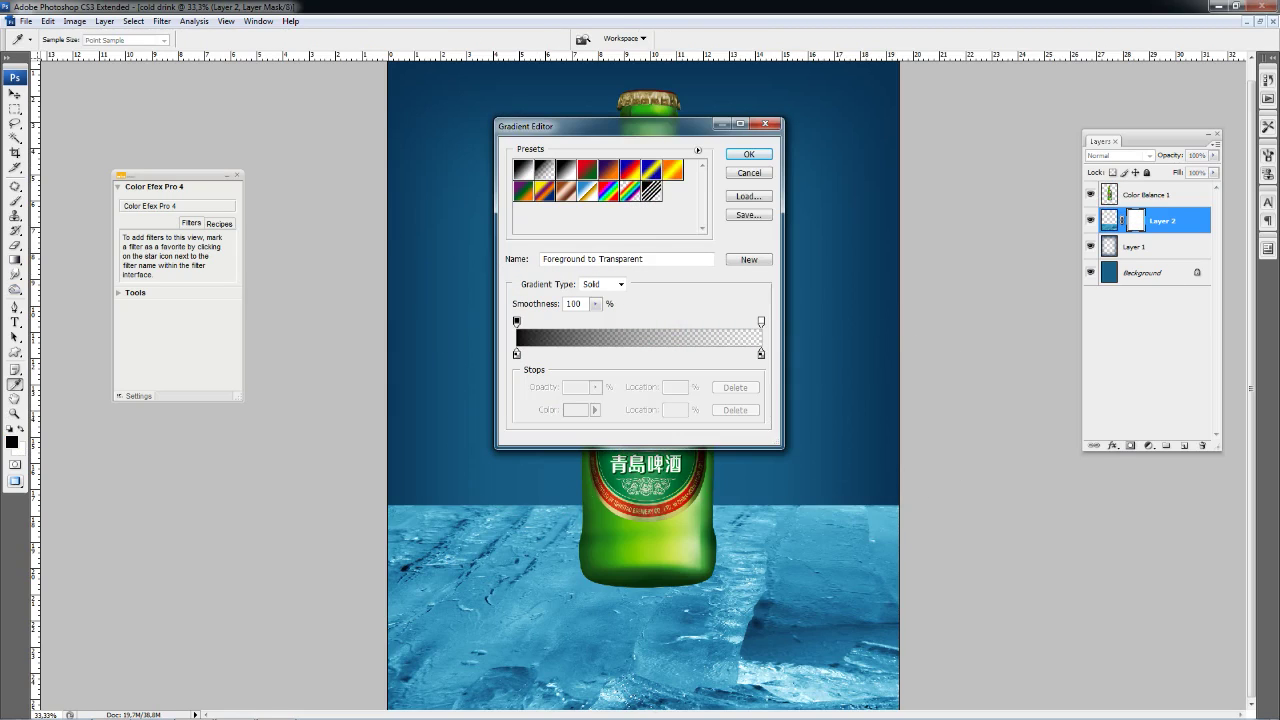
left_click(749, 154)
- Fade the ice's back edge on the mask with gradient drags, then zoom out to the whole image
left_click_drag(640, 504, 640, 528)
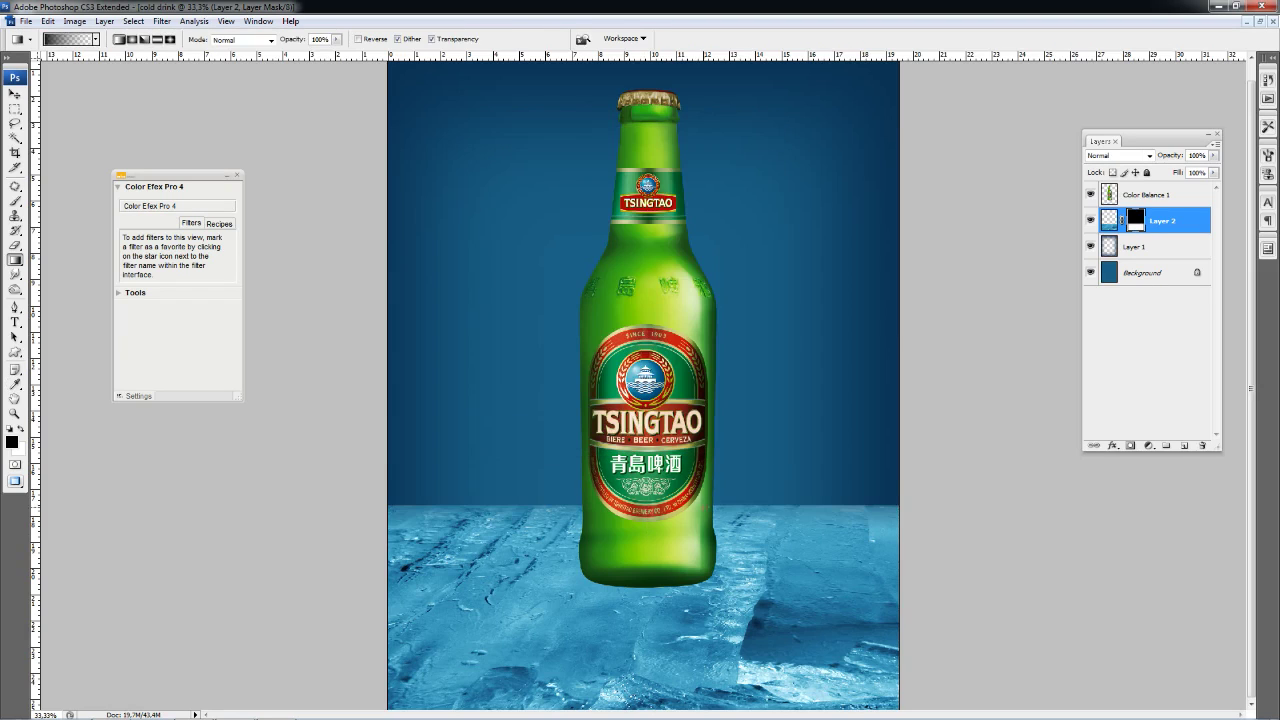
left_click_drag(710, 490, 710, 516)
mouse_move(722, 473)
left_mouse_down()
mouse_move(722, 511)
mouse_move(721, 405)
mouse_move(736, 459)
left_mouse_up()
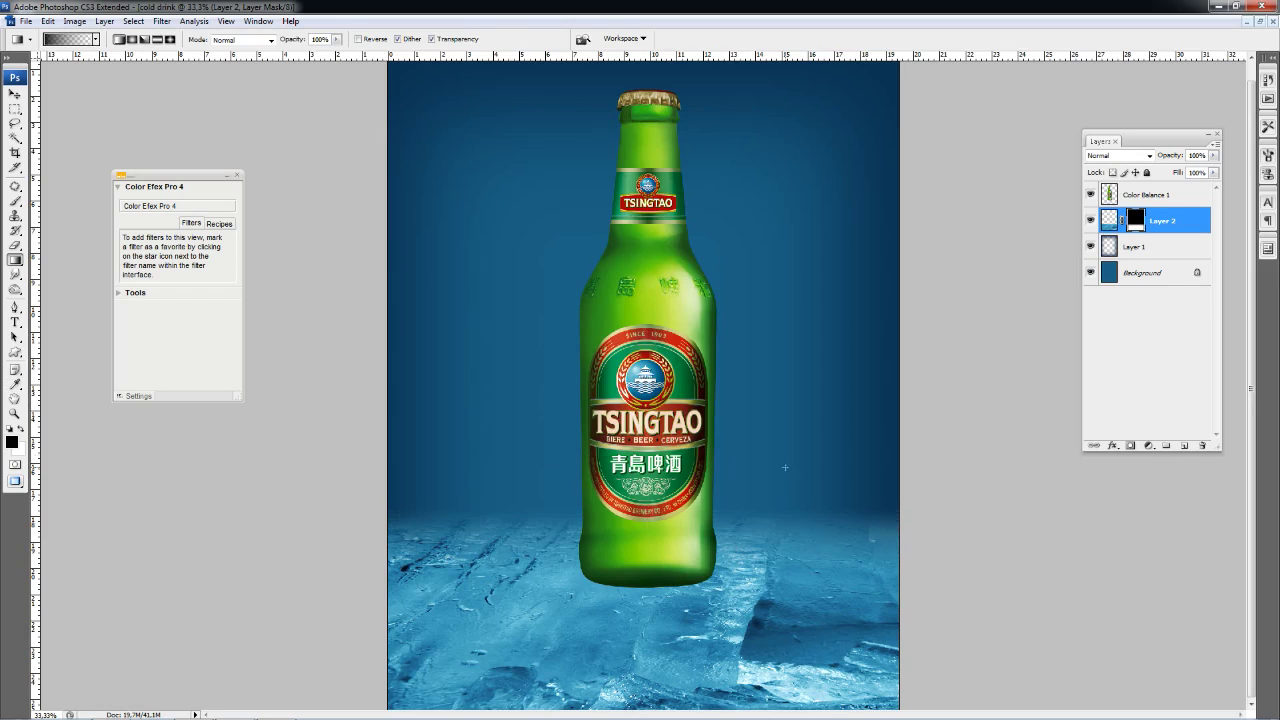
key("z")
key("ctrl+minus")
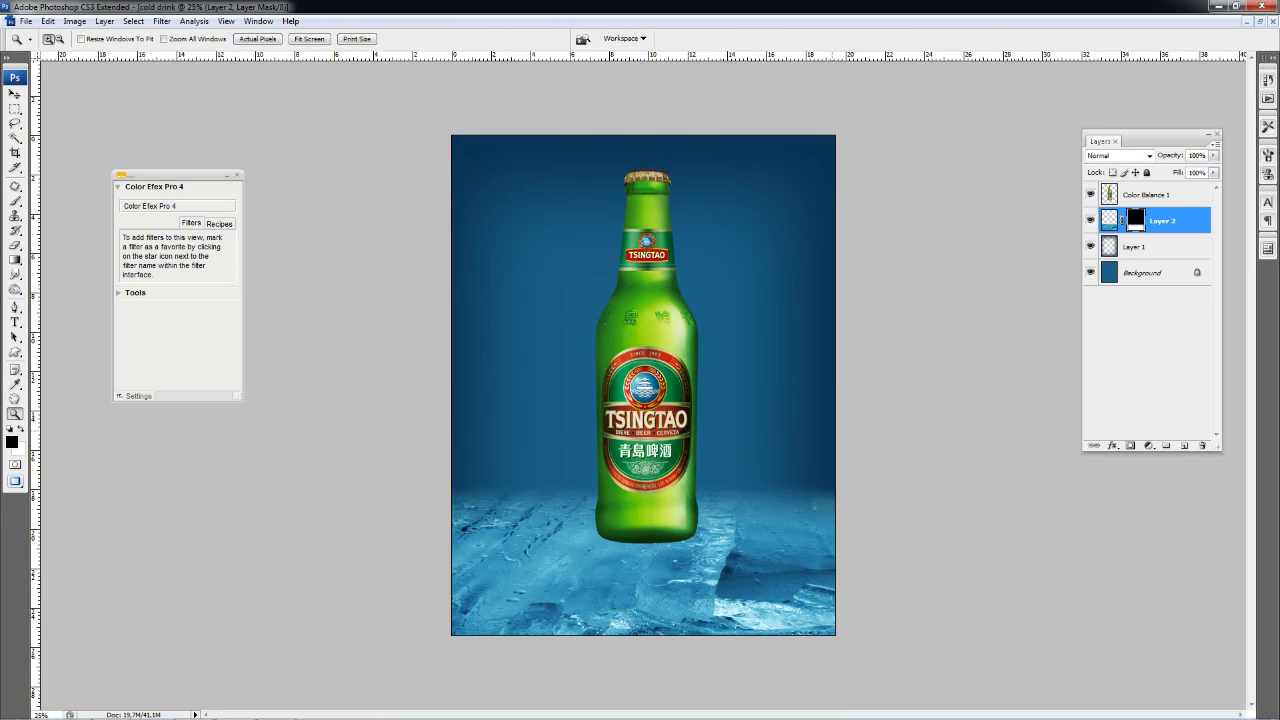
key("ctrl+minus")
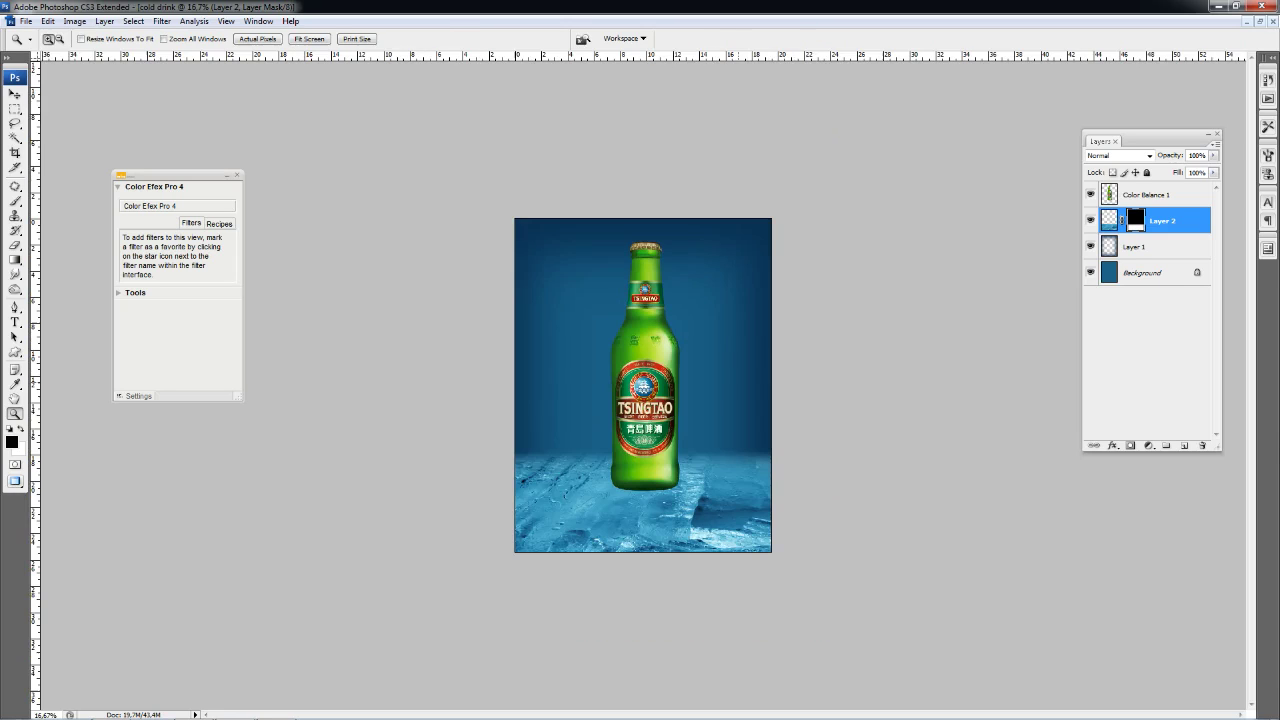
- Try moving Layer 2 below Layer 1, undo it, and select Color Balance 1
key("ctrl+bracketleft")
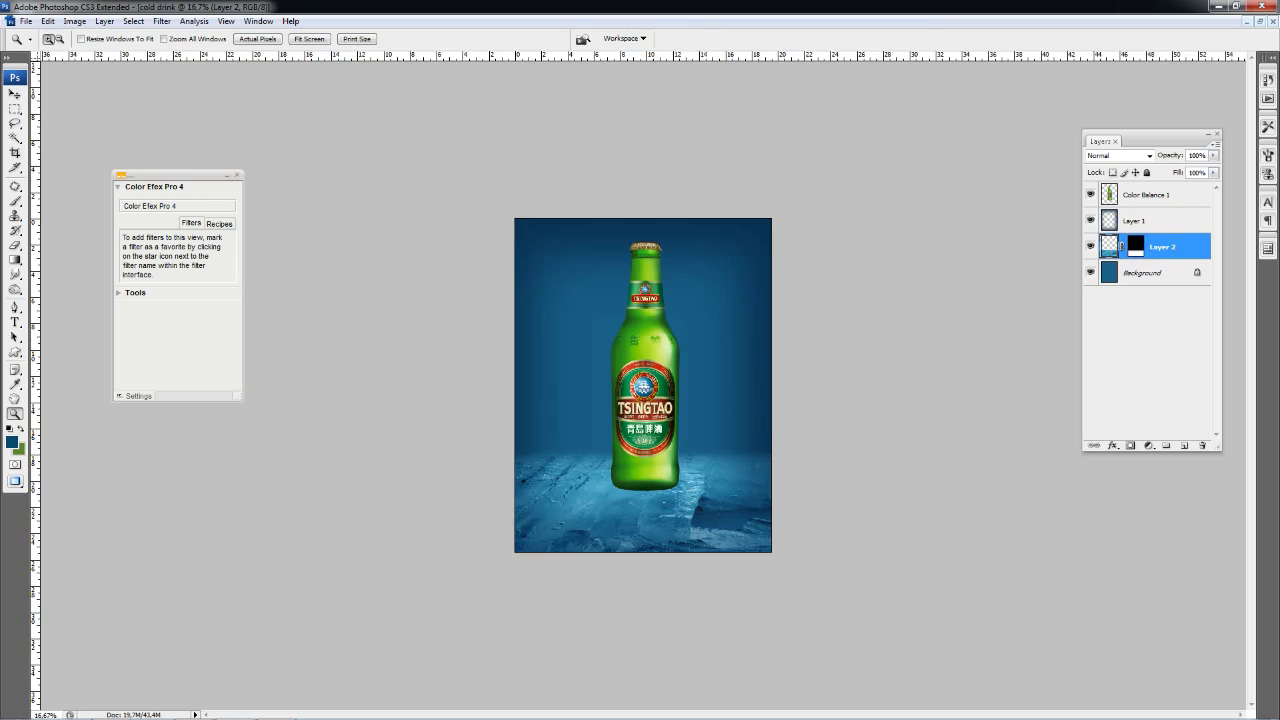
key("ctrl+z")
key("ctrl+z")
left_click(1146, 195)
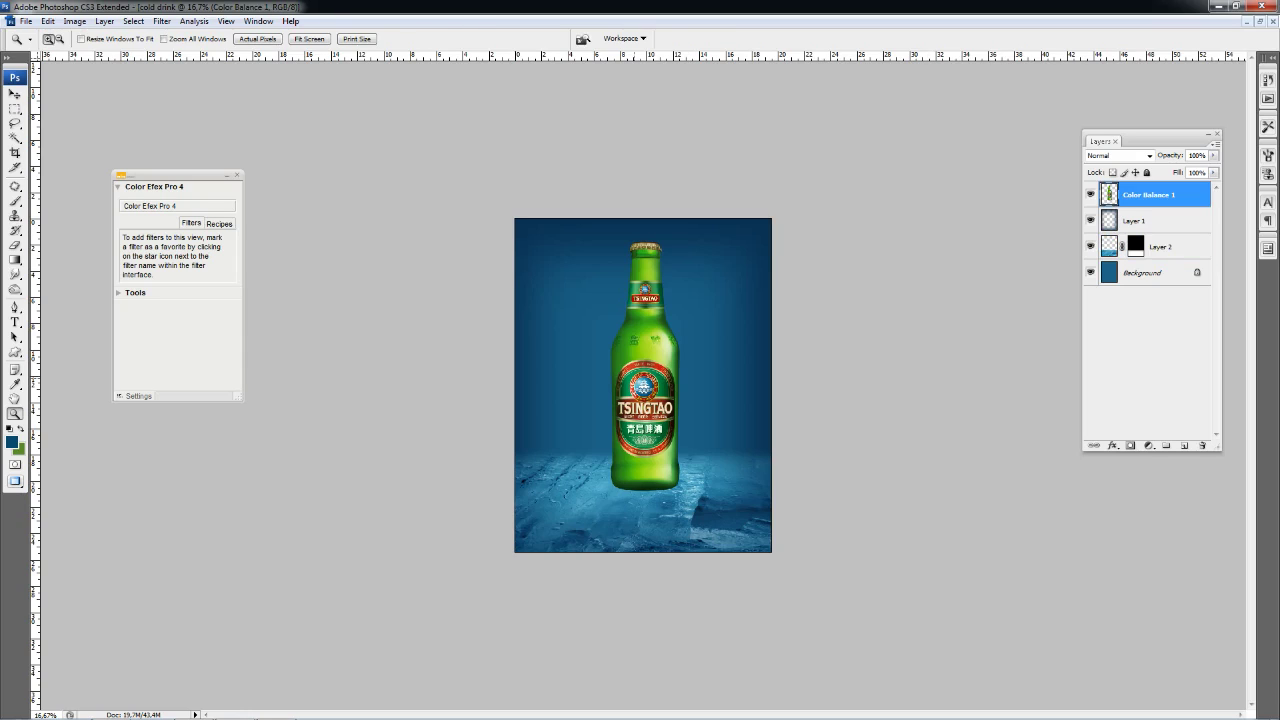
- Bring in the drops image and scale it down over the bottle's lower label
key("ctrl+o")
left_click(555, 190)
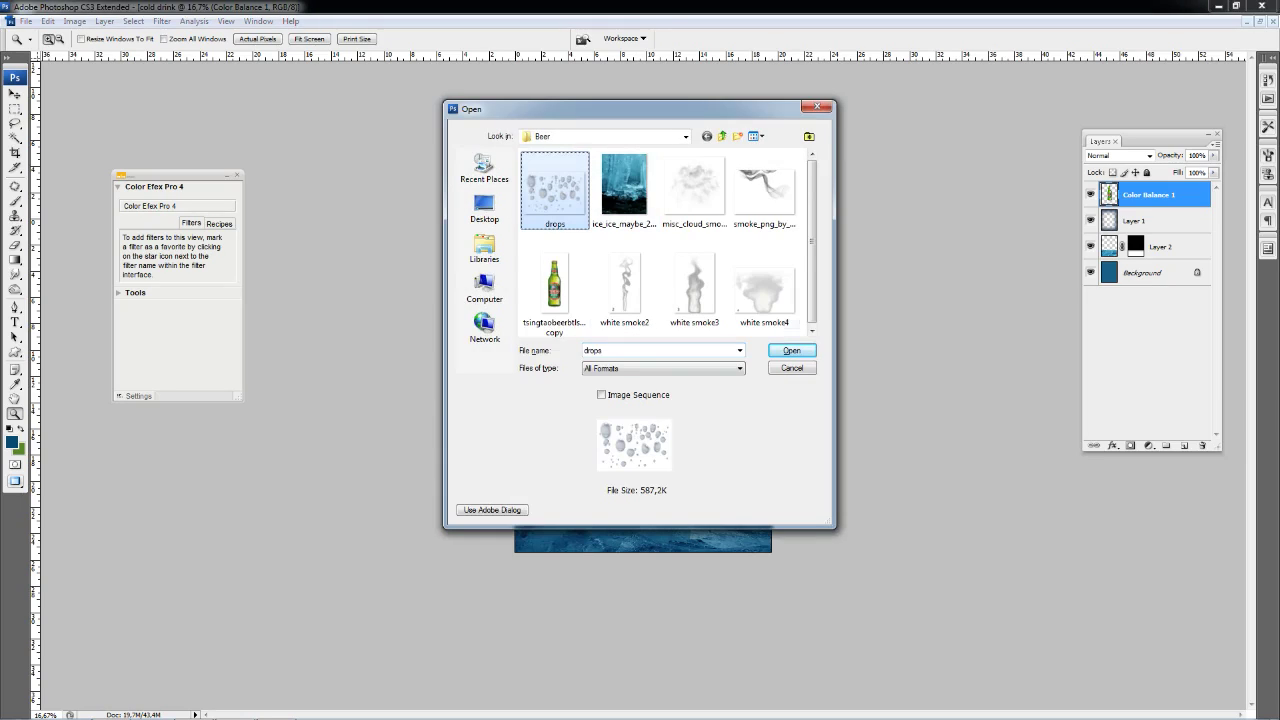
key("Return")
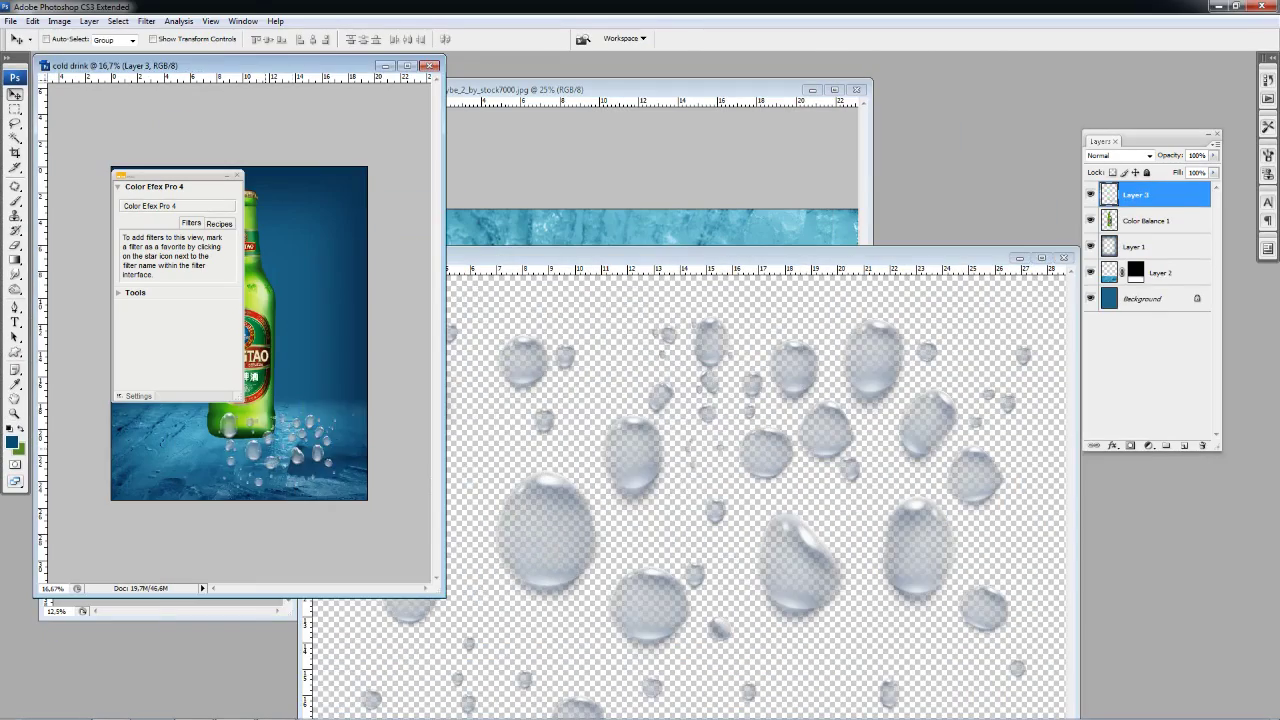
key("ctrl+t")
key("ctrl+plus")
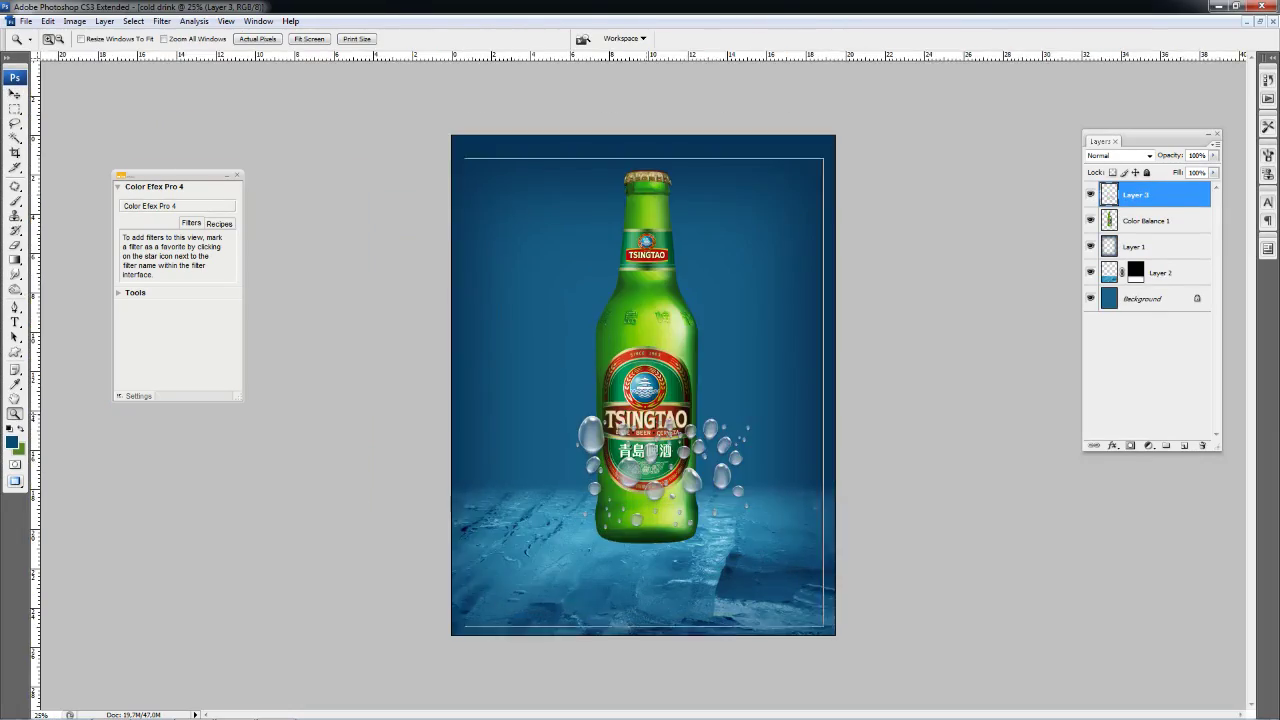
key("ctrl+plus")
left_click_drag(786, 570, 726, 544)
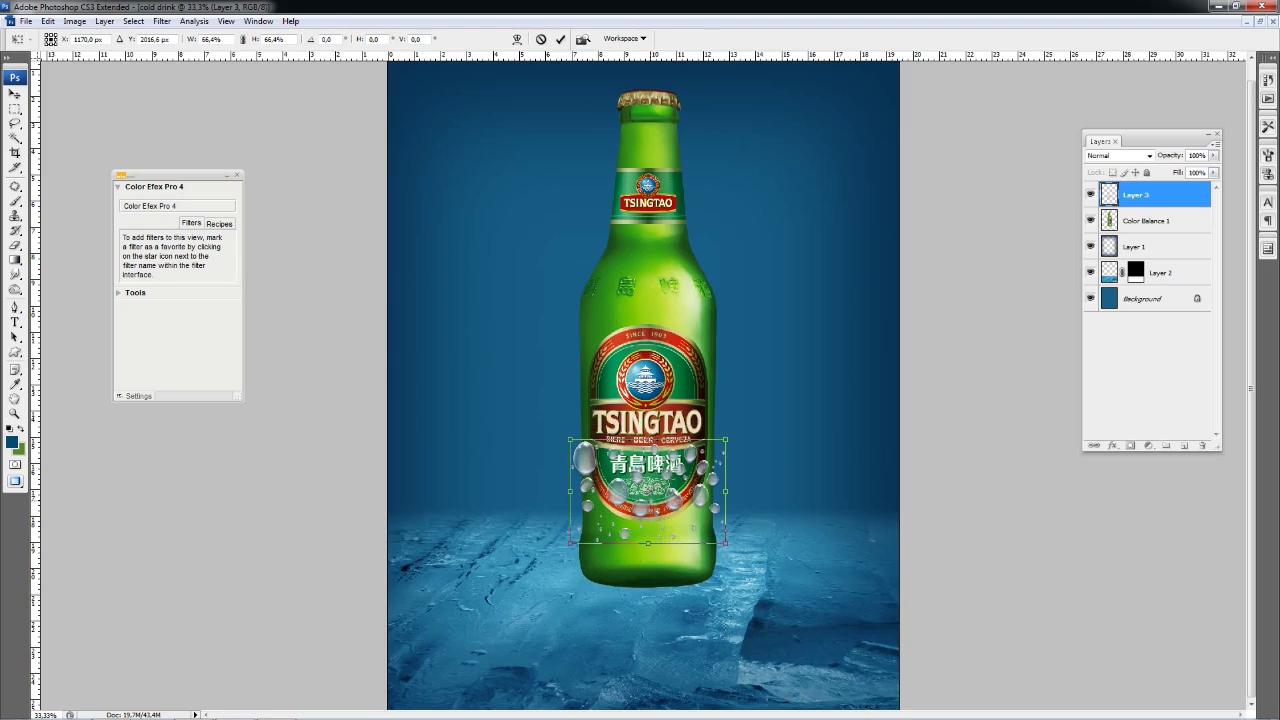
left_click_drag(726, 544, 722, 543)
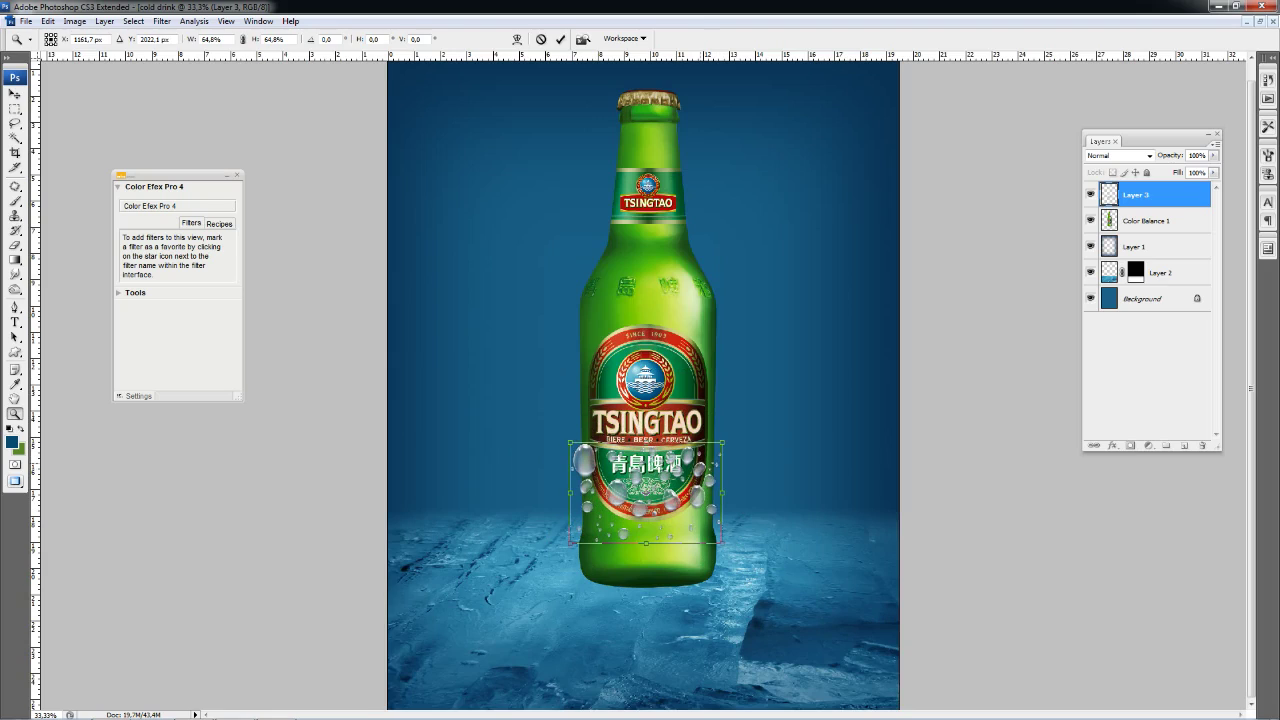
key("Return")
- Set the drops layer's blend mode to Overlay and zoom in on the Tsingtao label
key("z")
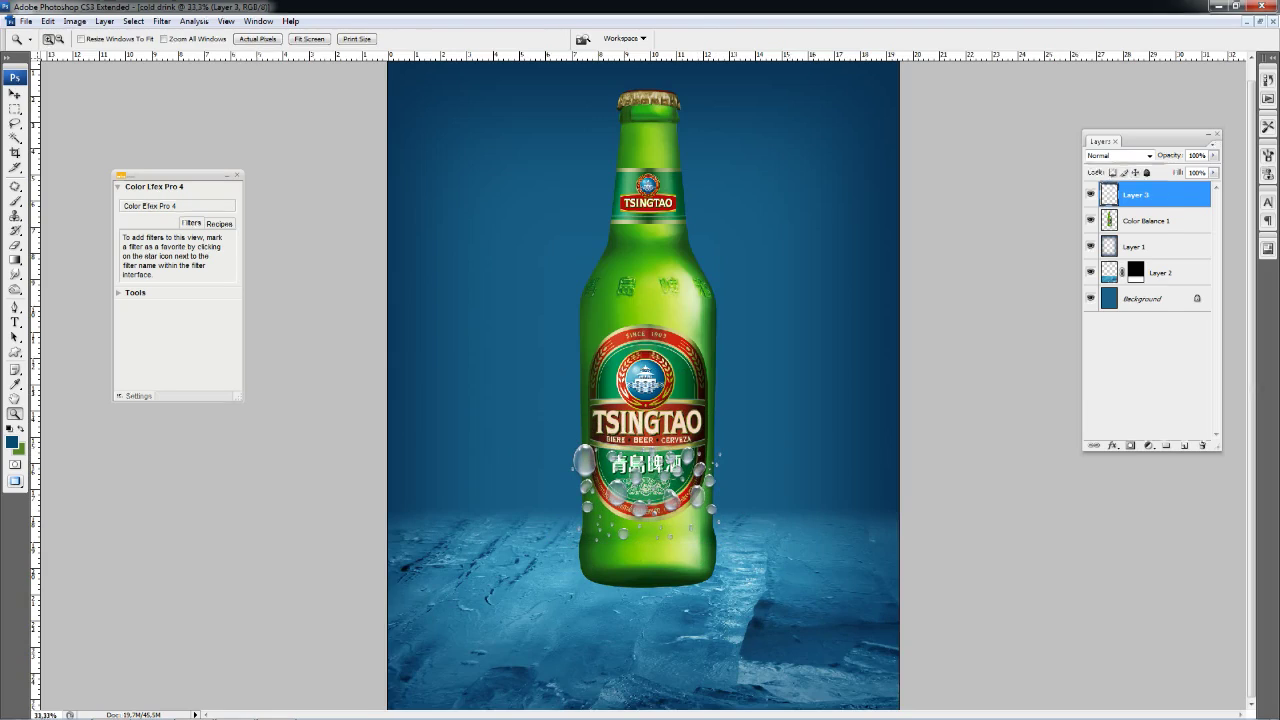
left_click(1120, 155)
left_click(1125, 328)
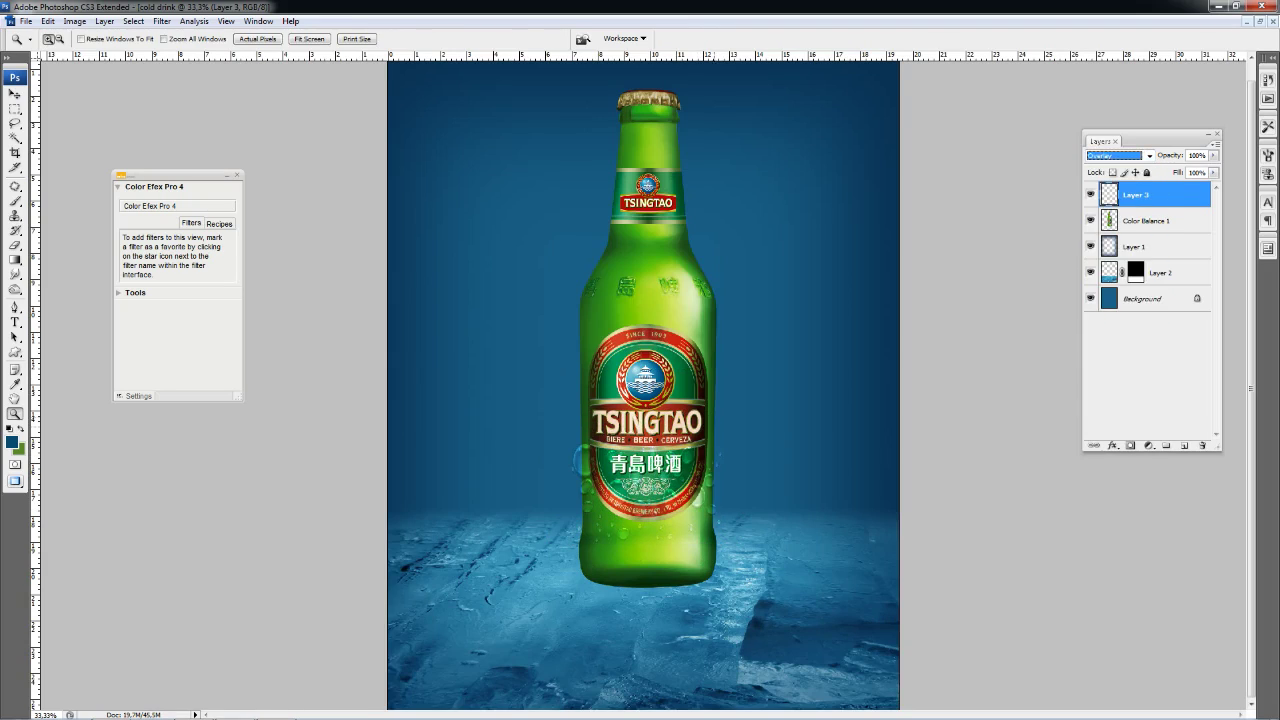
key("ctrl+plus")
key("ctrl+plus")
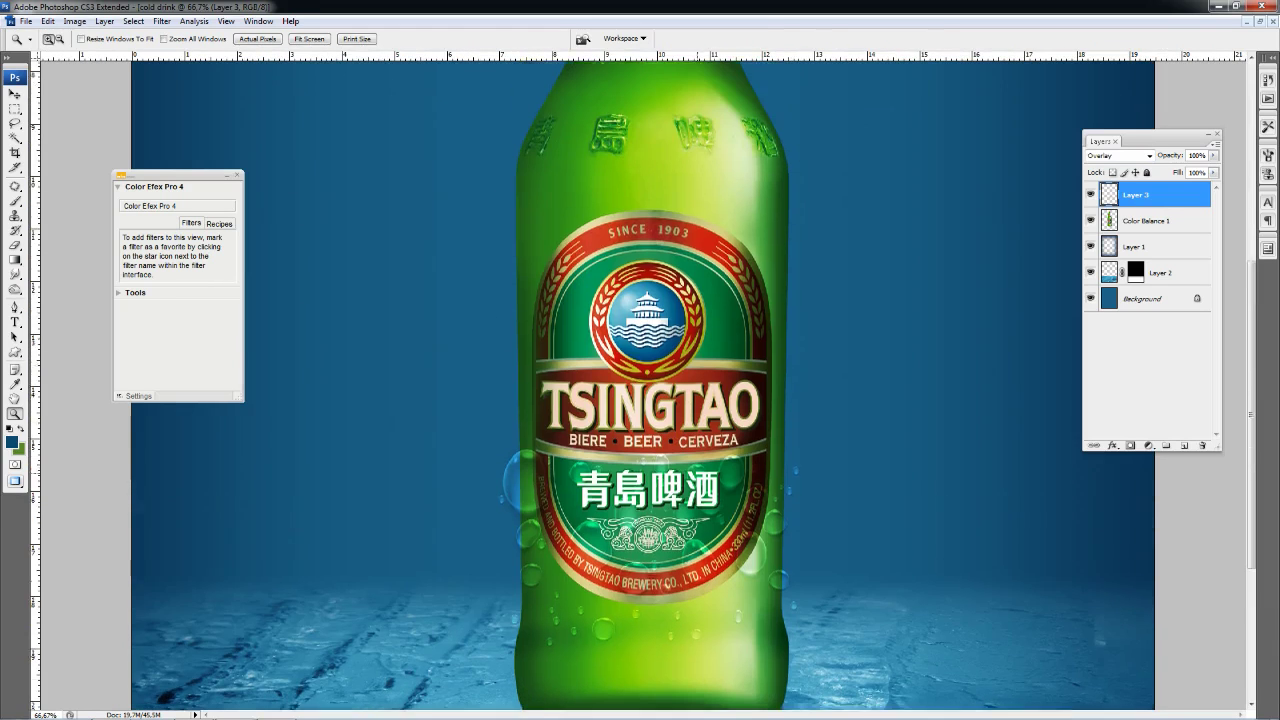
scroll(640, 385, "up", 1)
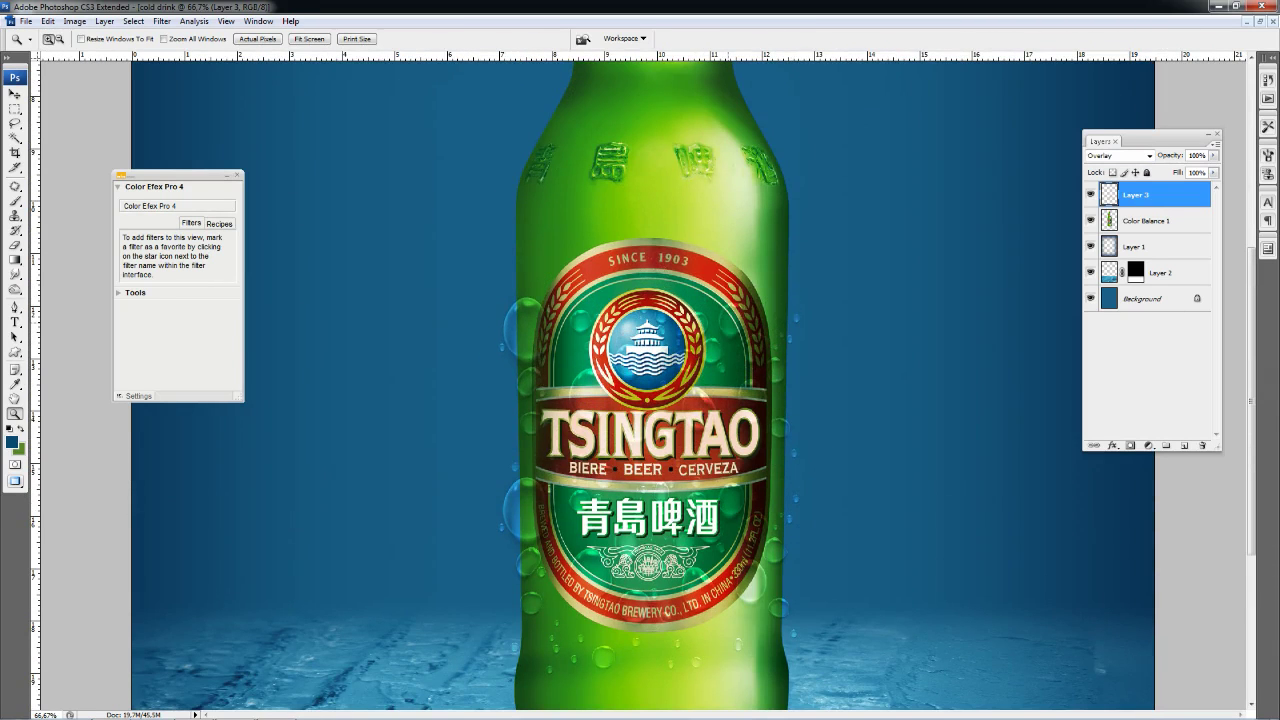
- Duplicate the drops, flip the copy horizontally and nudge it slightly left
key("ctrl+j")
key("ctrl+t")
right_click(726, 318)
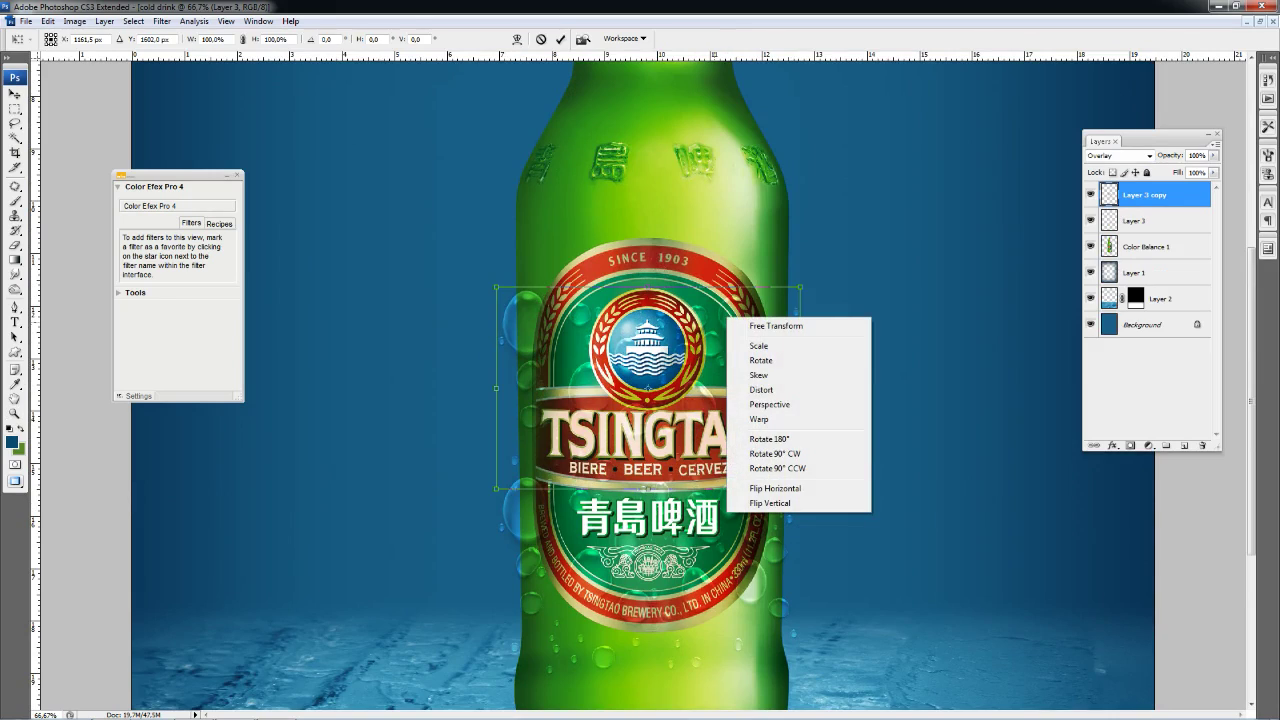
left_click(775, 488)
left_click_drag(700, 395, 685, 392)
key("Return")
key("z")
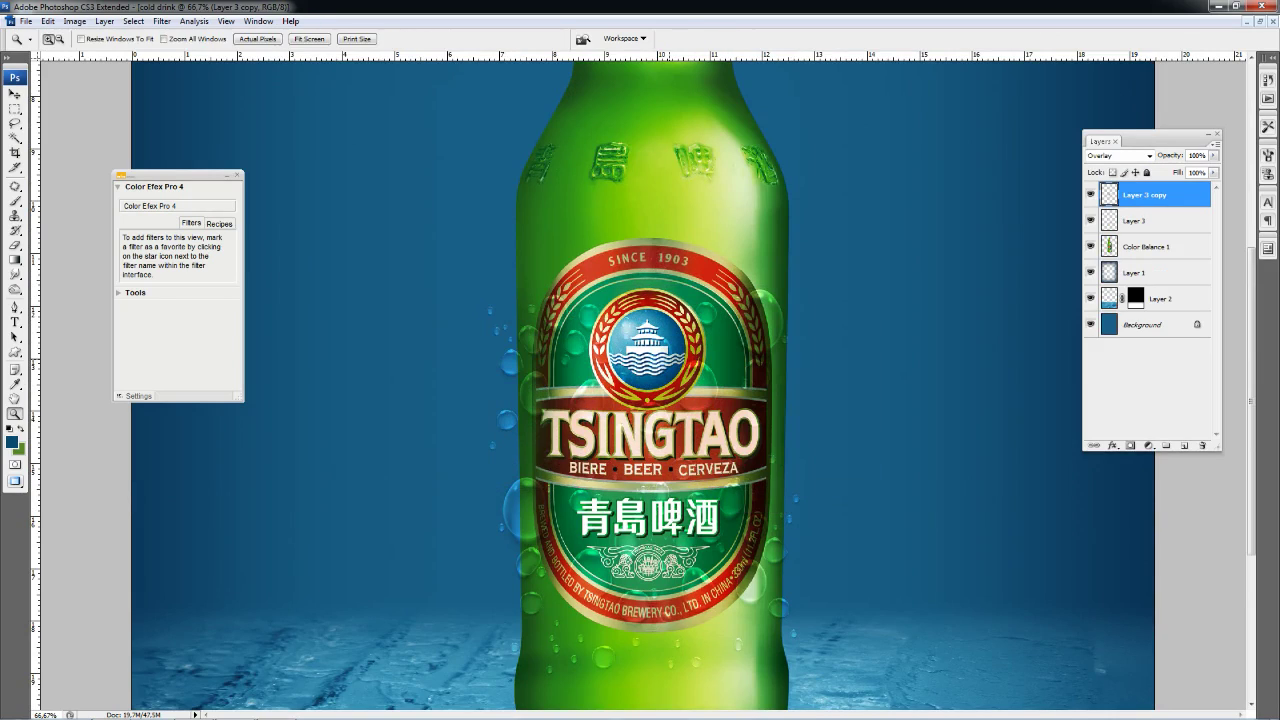
- Warp another drops copy so it curves around the bottle neck
left_click_drag(650, 400, 650, 220)
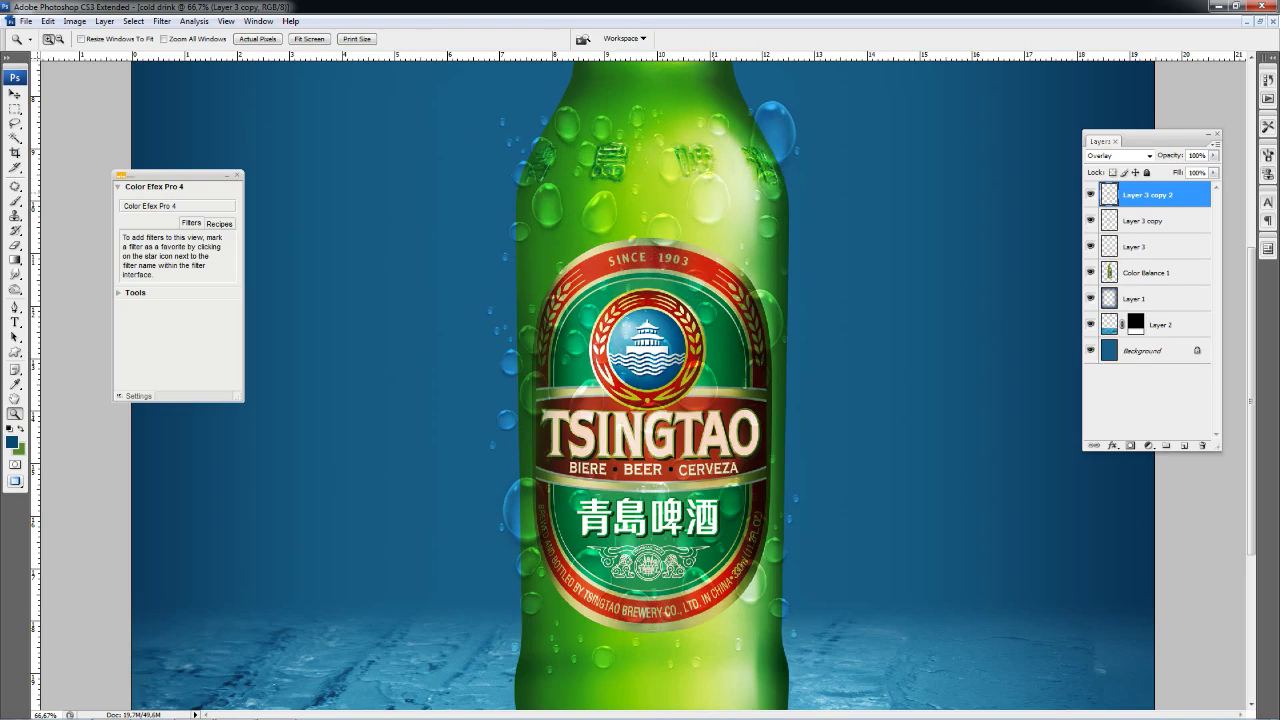
scroll(640, 380, "up", 3)
key("ctrl+t")
right_click(698, 322)
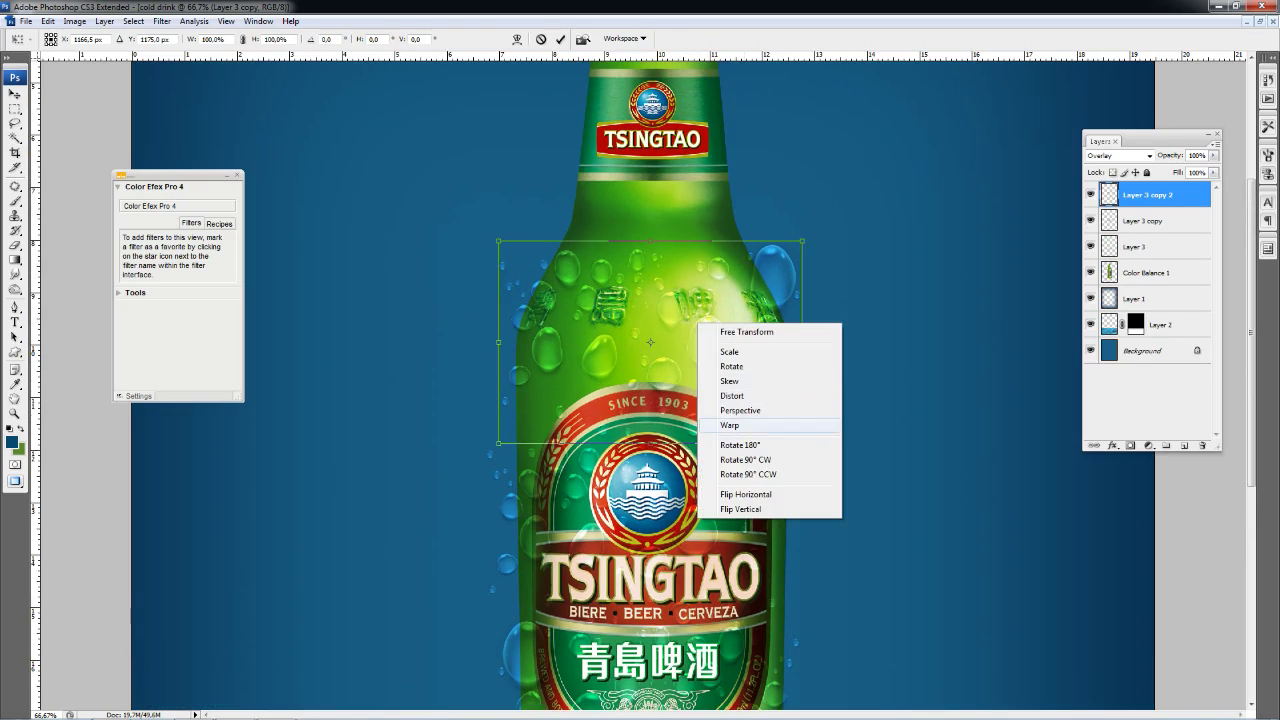
left_click(740, 426)
left_click_drag(802, 241, 757, 254)
left_click_drag(802, 376, 818, 370)
left_click_drag(498, 241, 565, 243)
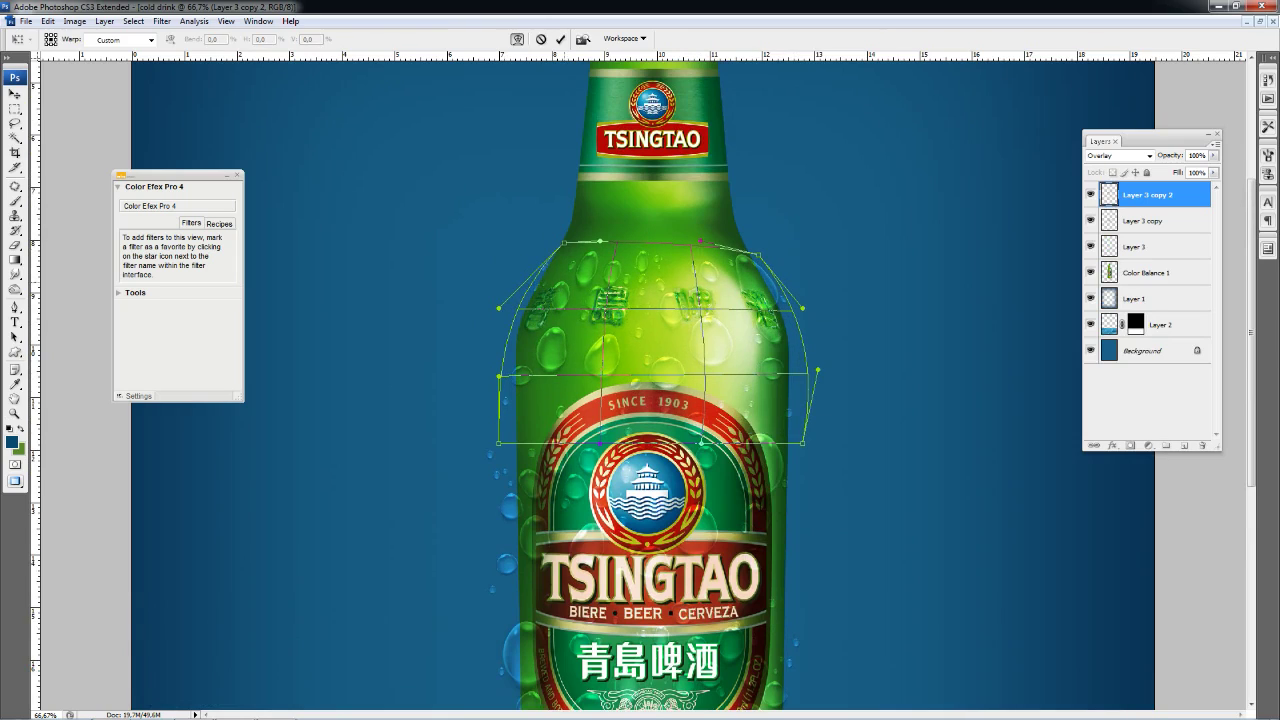
left_click_drag(498, 443, 517, 423)
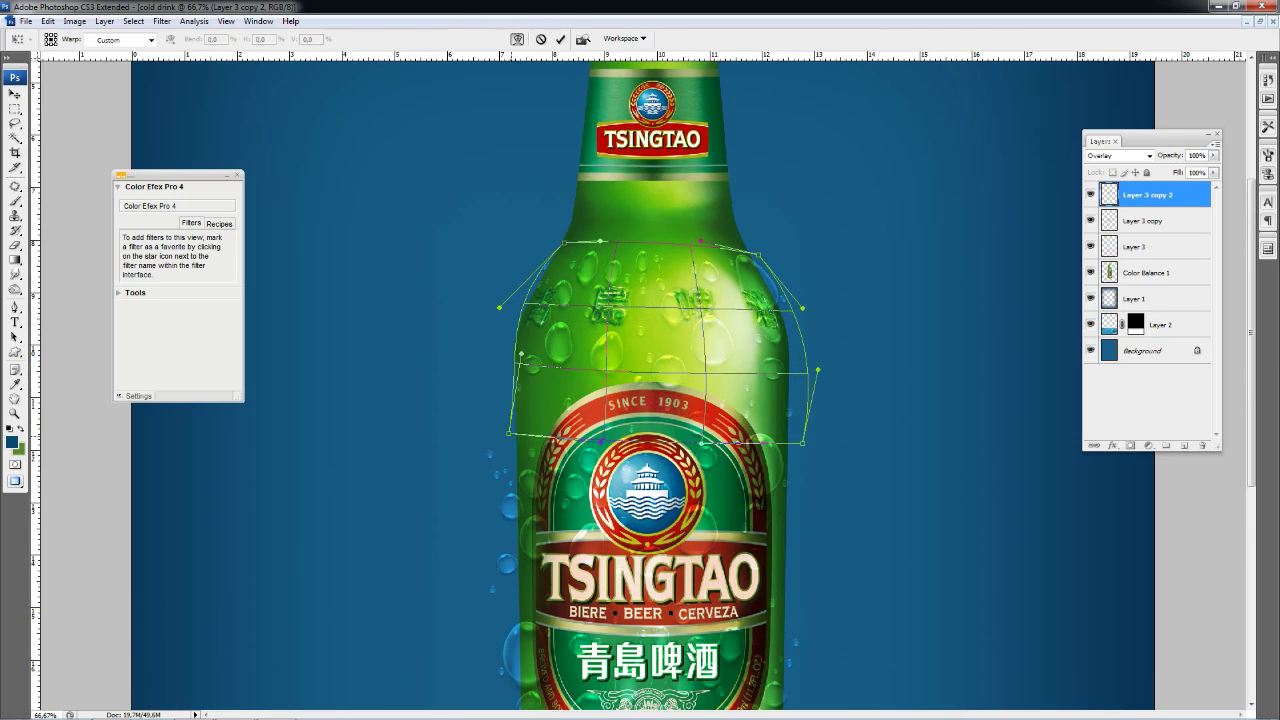
key("Return")
- Select the Layer 3 copy drops layer and drag it upward
right_click(760, 468)
left_click(834, 477)
left_click_drag(788, 420, 788, 120)
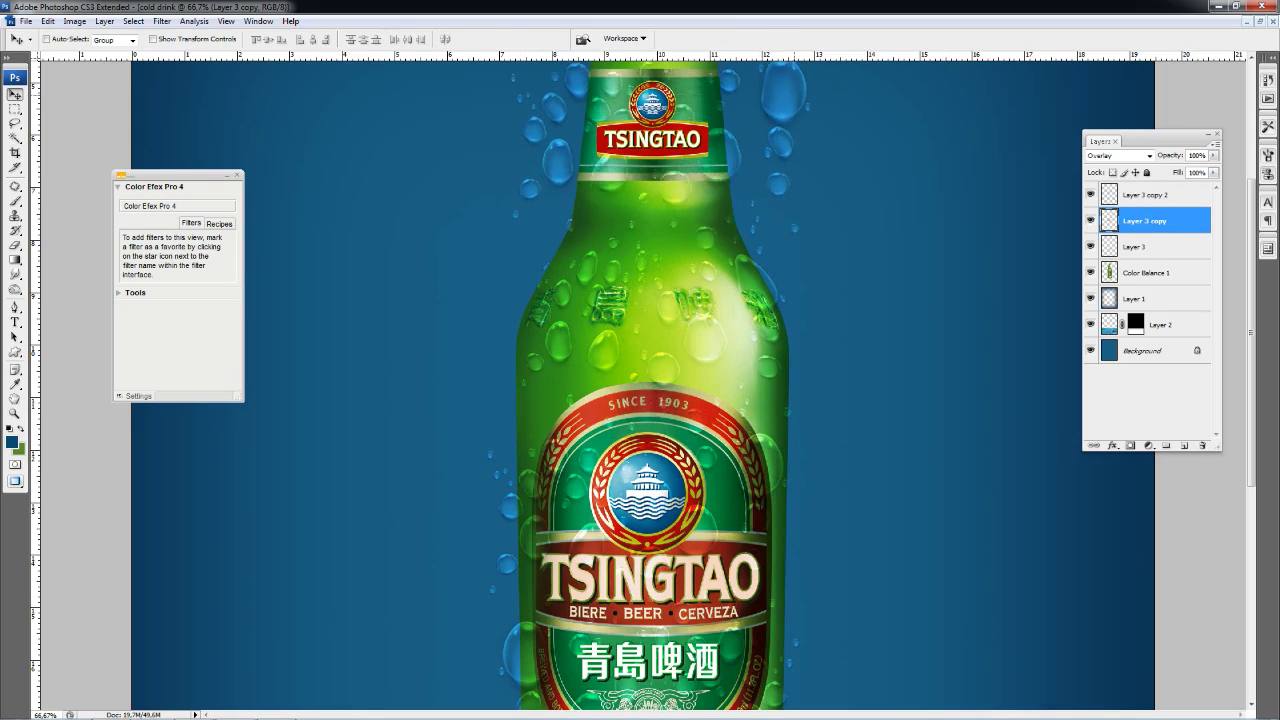
- Move a drops copy up to the neck, flip it horizontally and shrink it to about 68%
scroll(640, 380, "up", 3)
scroll(650, 400, "up", 1)
mouse_move(785, 300)
left_mouse_down()
mouse_move(788, 205)
mouse_move(788, 340)
left_mouse_up()
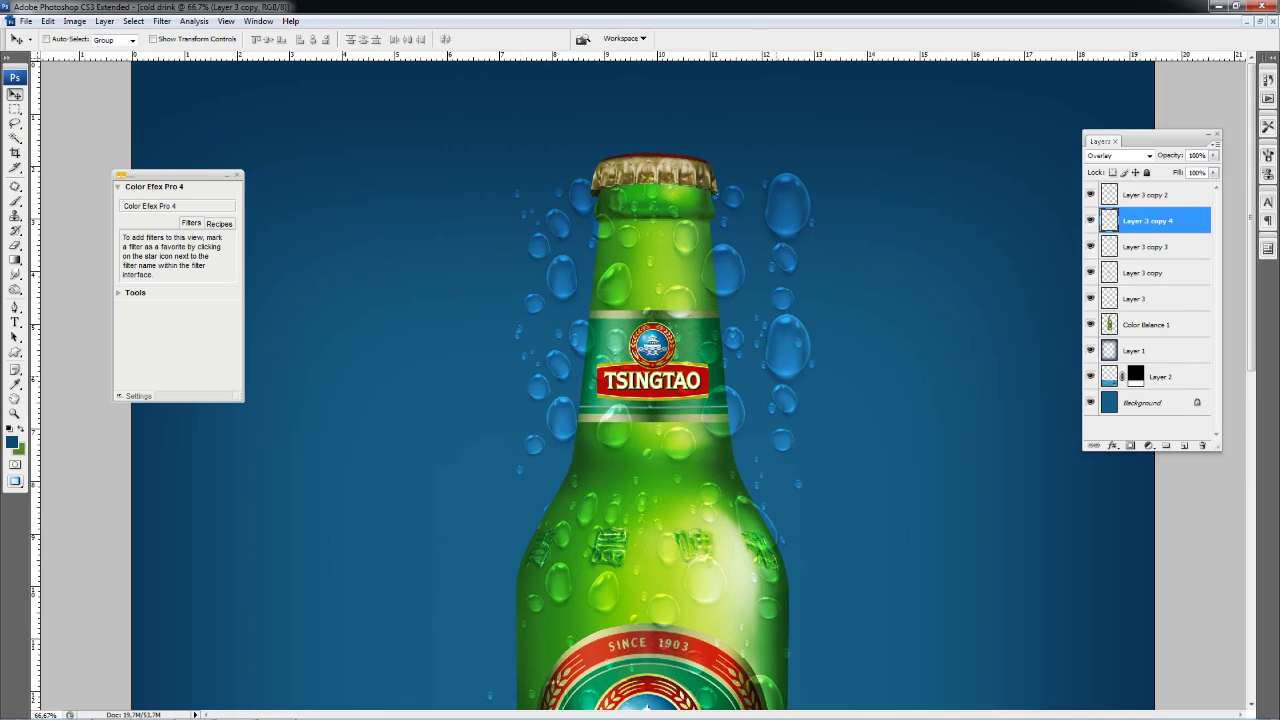
key("ctrl+t")
right_click(767, 378)
left_click(815, 549)
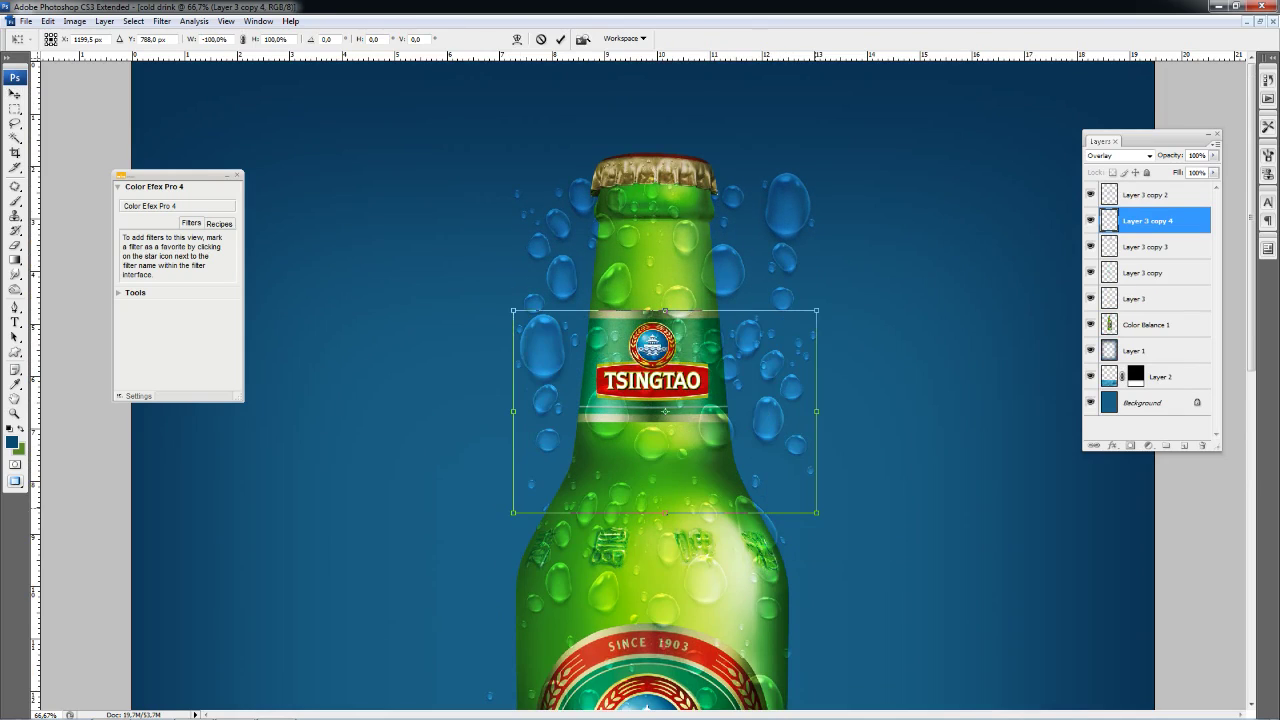
left_click_drag(817, 512, 766, 469)
left_click_drag(640, 390, 655, 453)
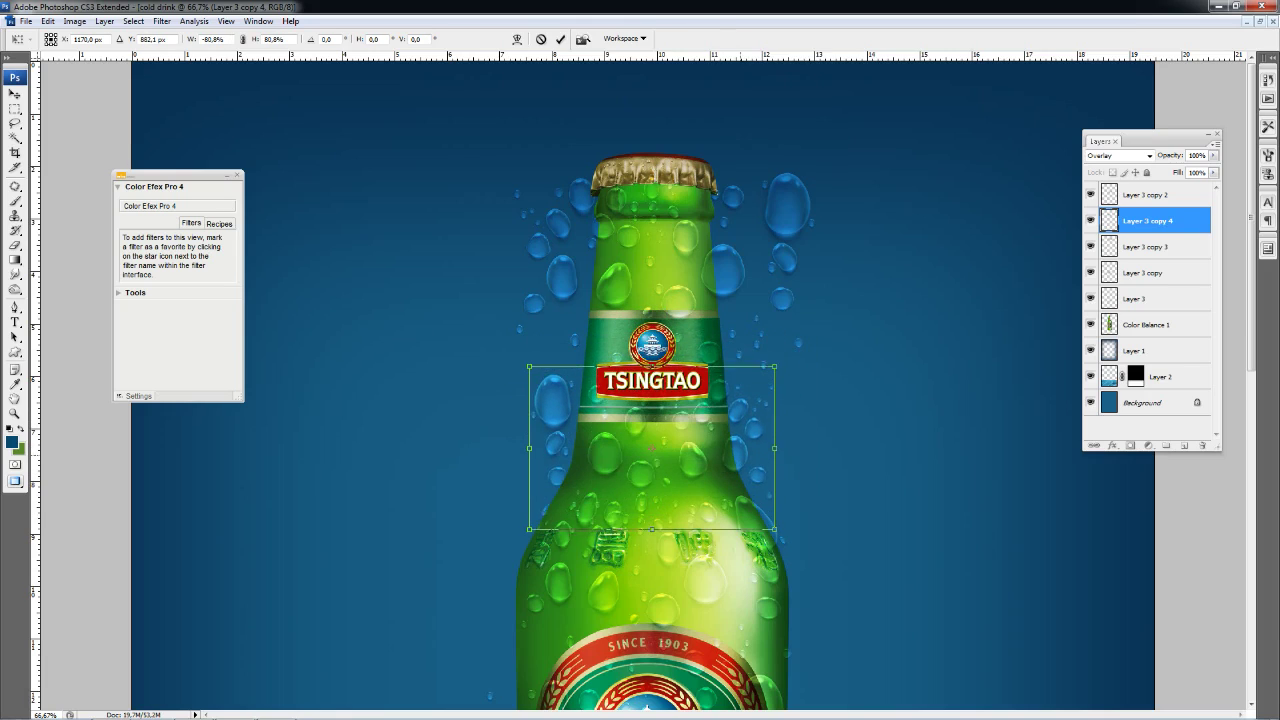
left_click_drag(775, 535, 739, 510)
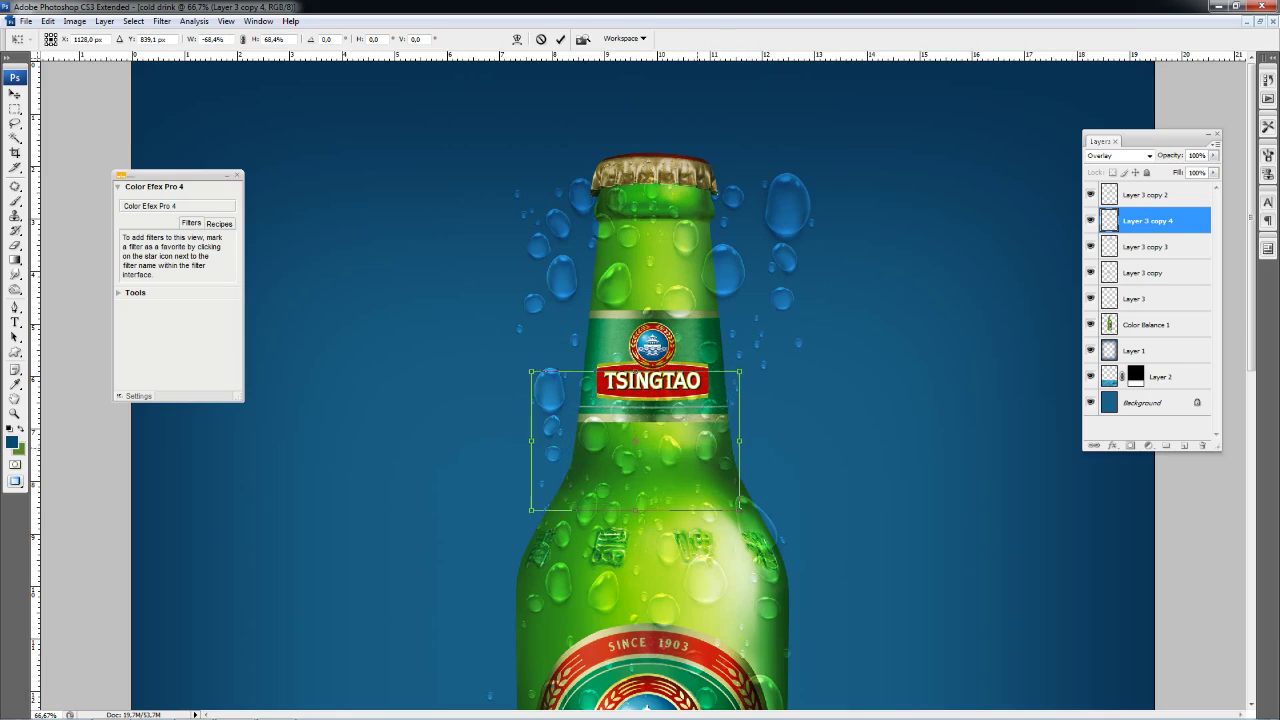
key("Return")
- Zoom out, duplicate the drops layer and shift the copy below the bottle base
key("z")
key("ctrl+minus")
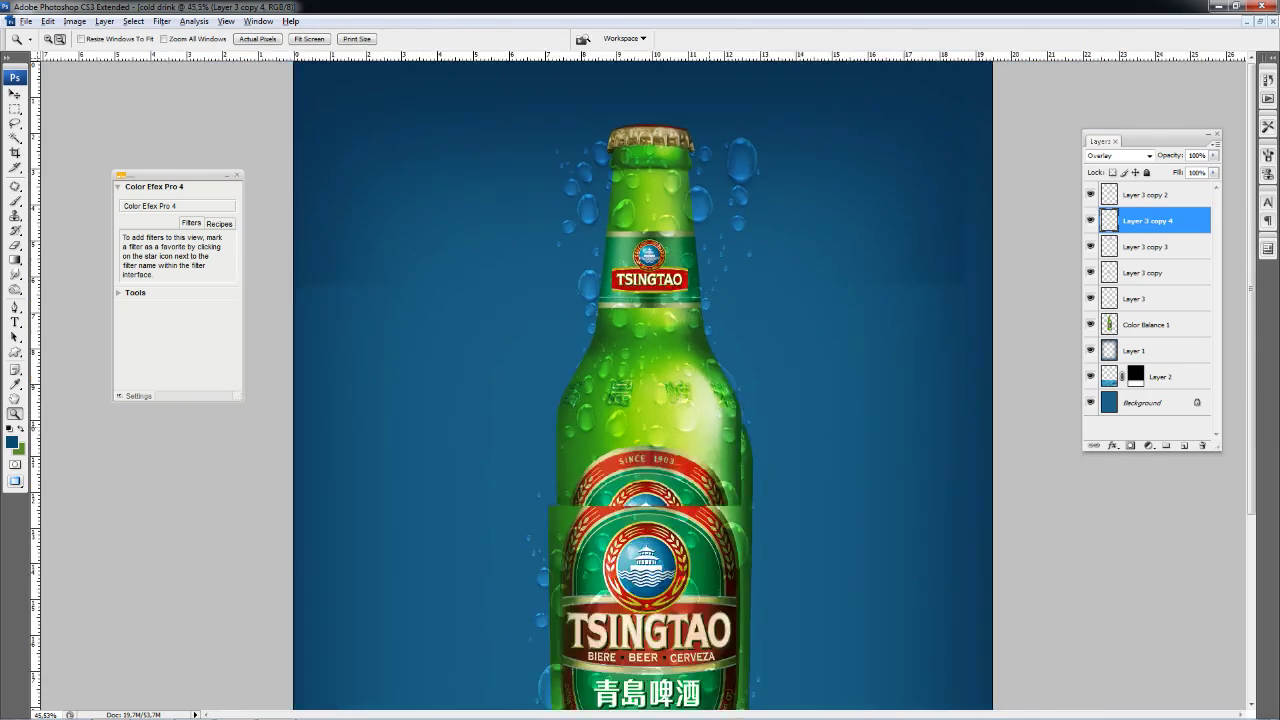
key("ctrl+minus")
key("ctrl+plus")
key("v")
key("ctrl+j")
key("ctrl+bracketleft")
key("ctrl+bracketleft")
key("ctrl+bracketleft")
key("shift+Down")
key("shift+Down")
key("shift+Down")
key("shift+Down")
key("shift+Down")
key("shift+Down")
key("shift+Down")
key("shift+Down")
key("shift+Down")
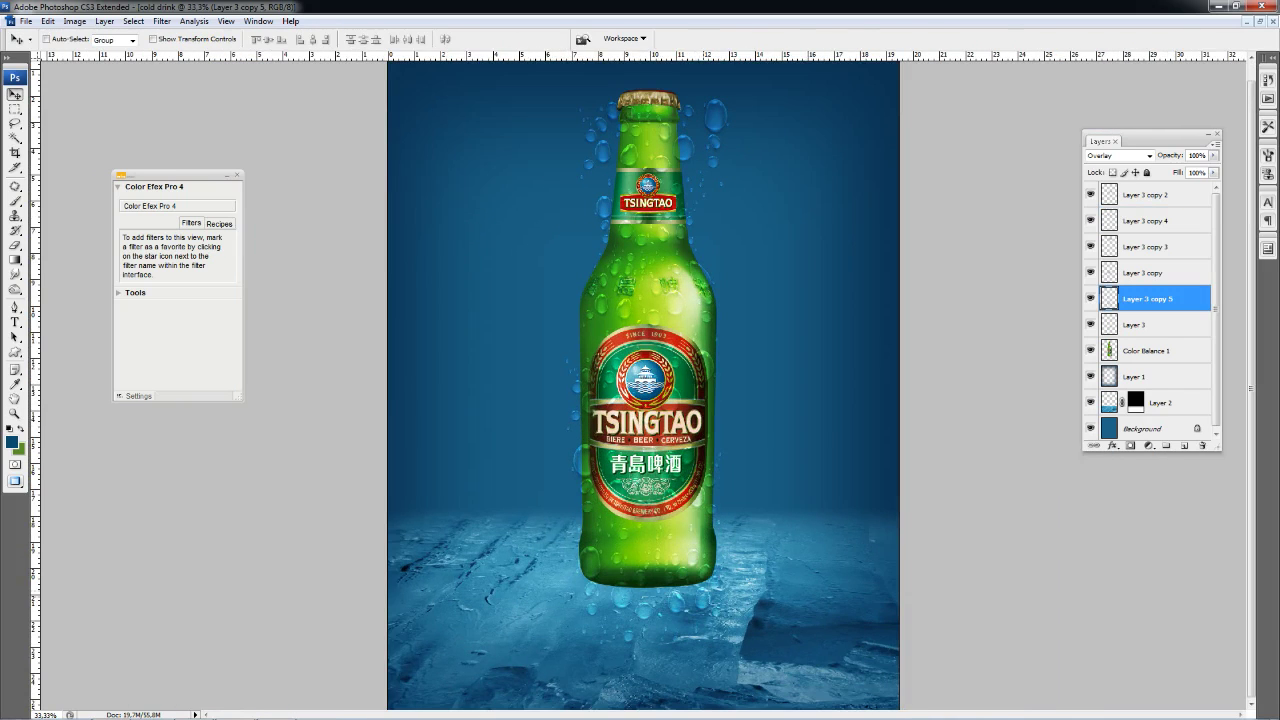
key("ctrl+plus")
key("ctrl+plus")
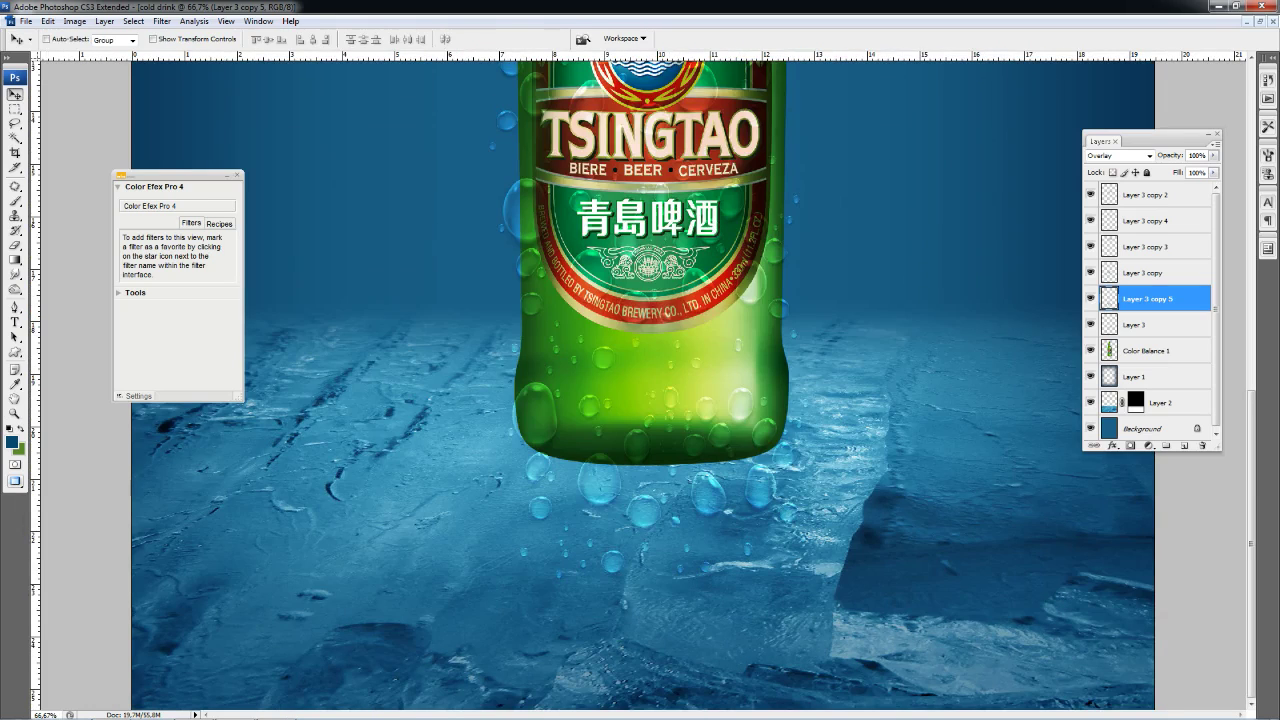
- Select all the droplet layers and group them into Group 1
key("alt+bracketleft")
key("shift+alt+period")
key("ctrl+g")
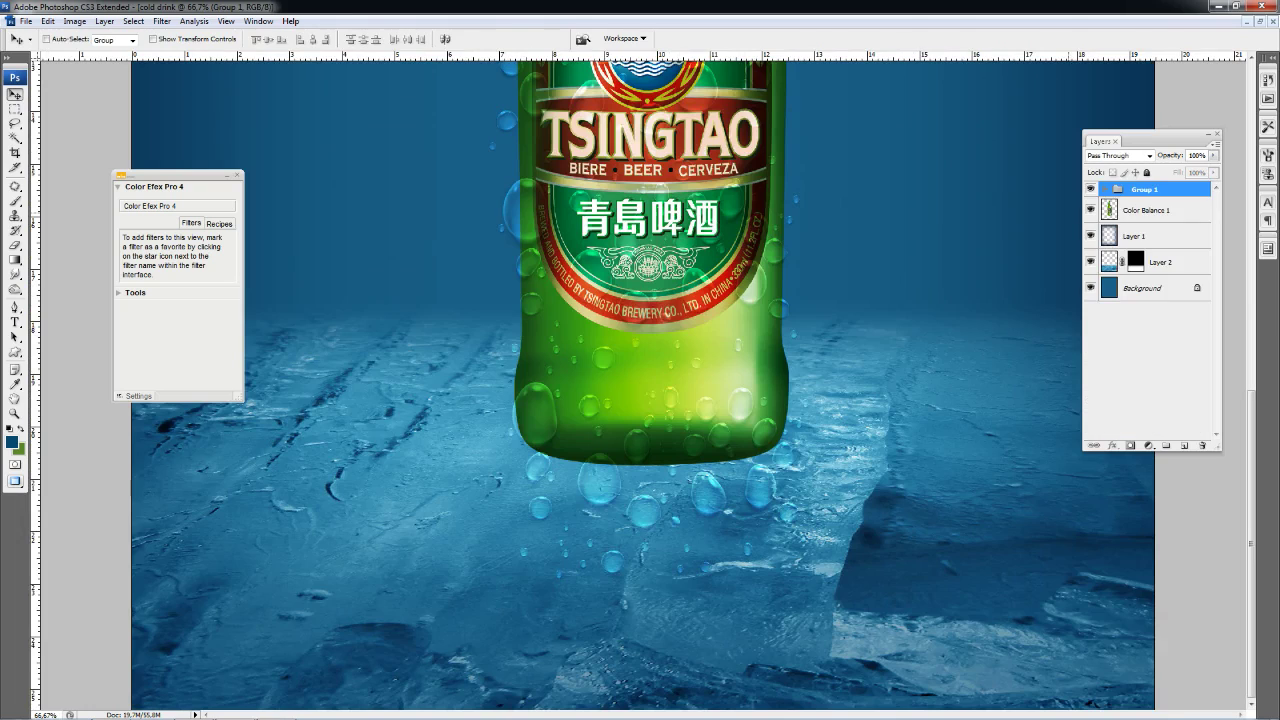
- Add a mask to Group 1 and set up a 127 px hard round black brush
left_click(1130, 445)
key("z")
left_click(885, 526)
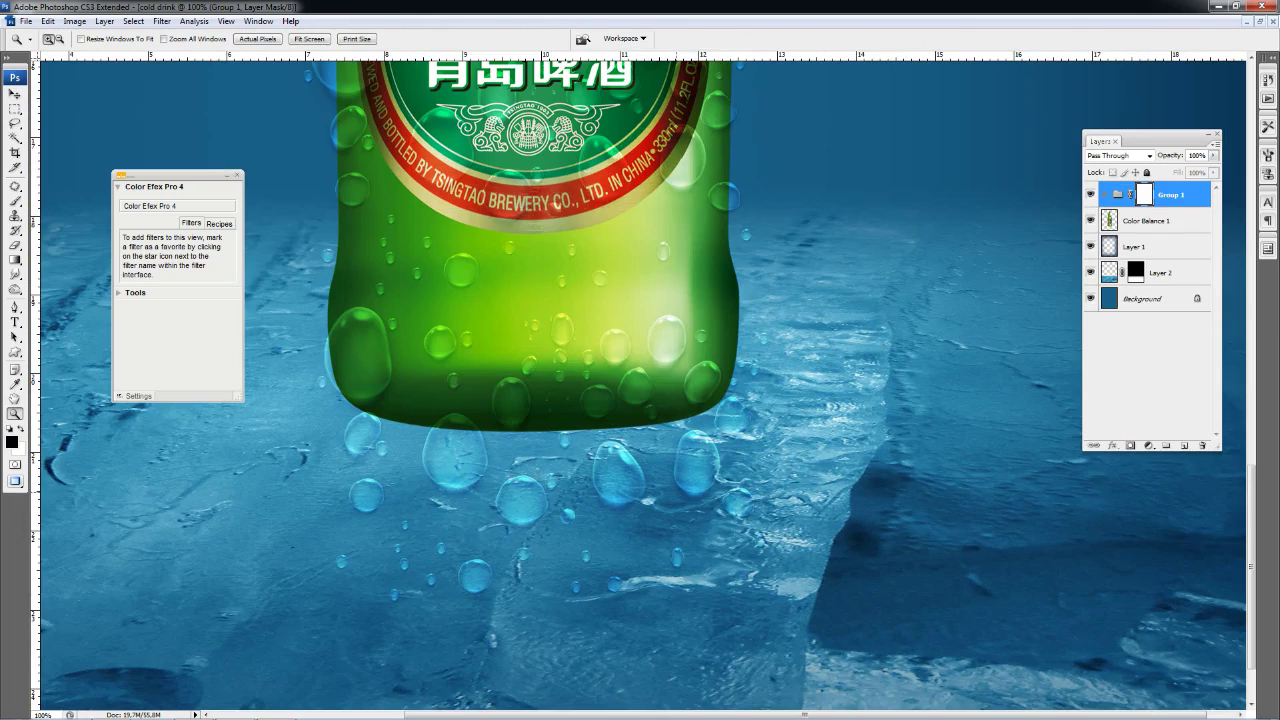
key("b")
right_click(757, 389)
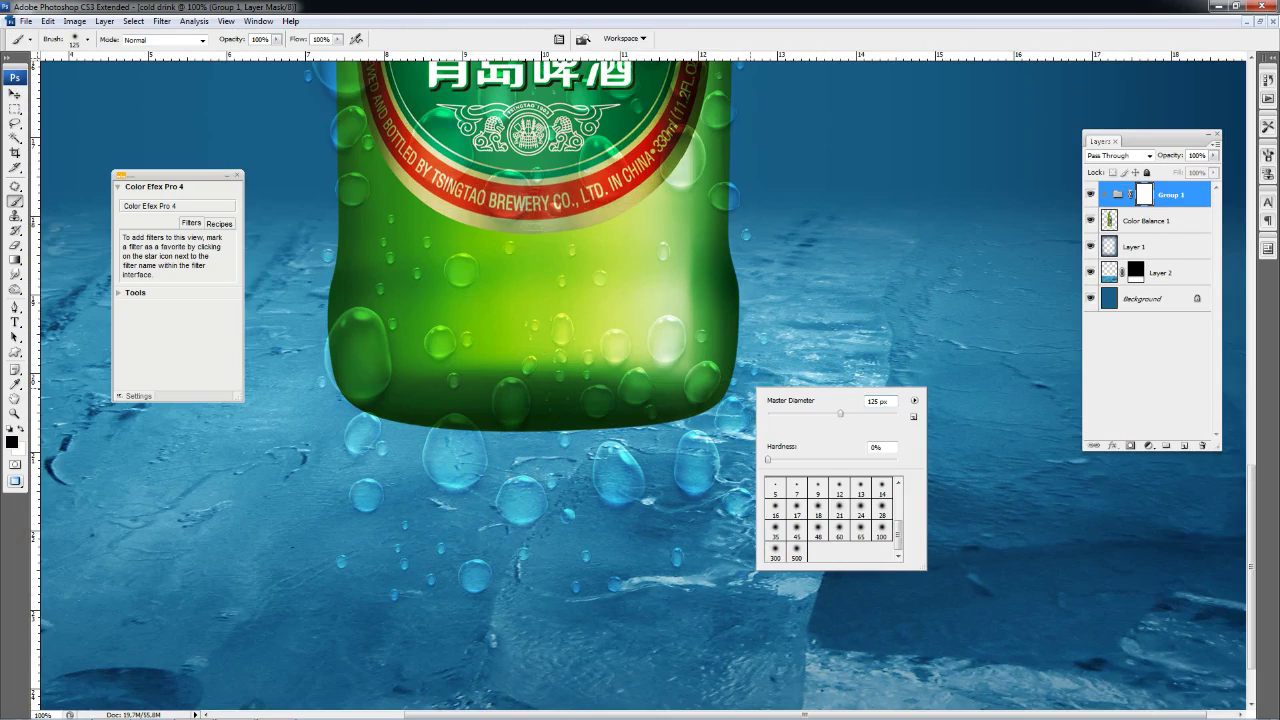
scroll(830, 520, "up", 3)
left_click(796, 505)
left_click_drag(806, 413, 841, 413)
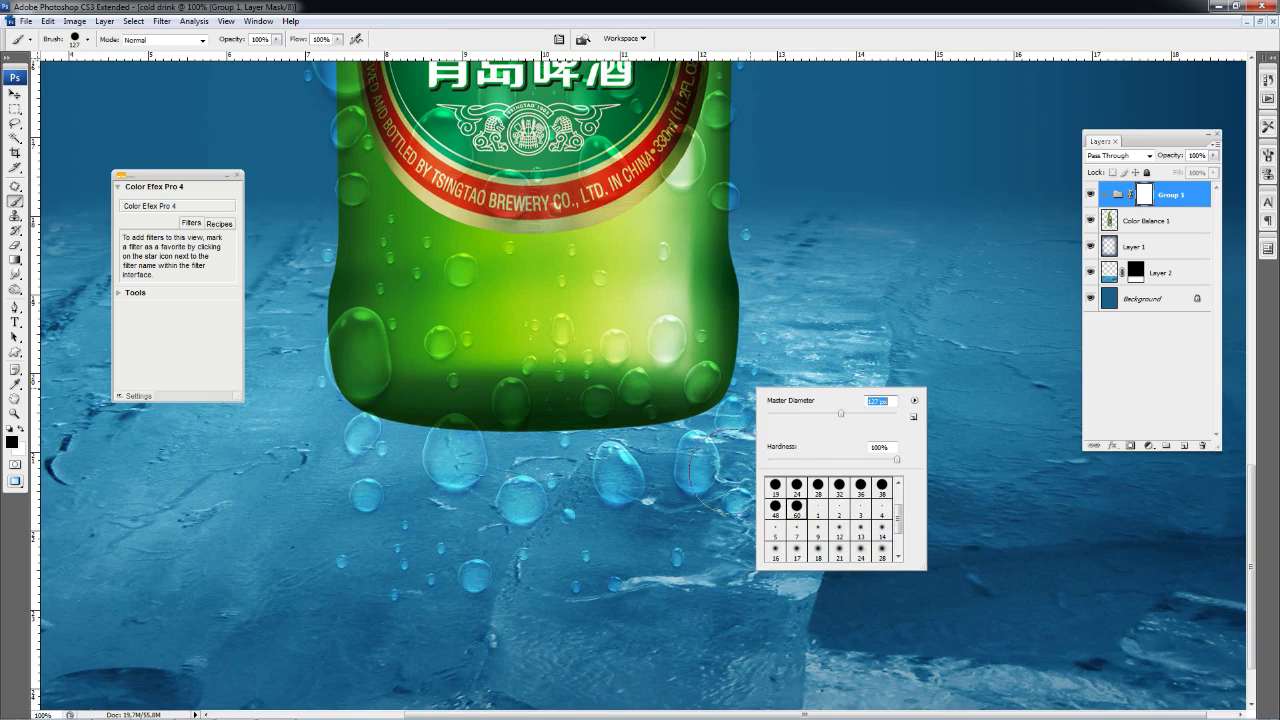
key("Return")
- Paint out the droplets below the bottle, then with a 50 px brush those off its left and right edges
mouse_move(700, 465)
left_mouse_down()
mouse_move(634, 486)
mouse_move(545, 482)
mouse_move(470, 585)
mouse_move(365, 510)
mouse_move(360, 456)
mouse_move(460, 460)
mouse_move(297, 425)
left_mouse_up()
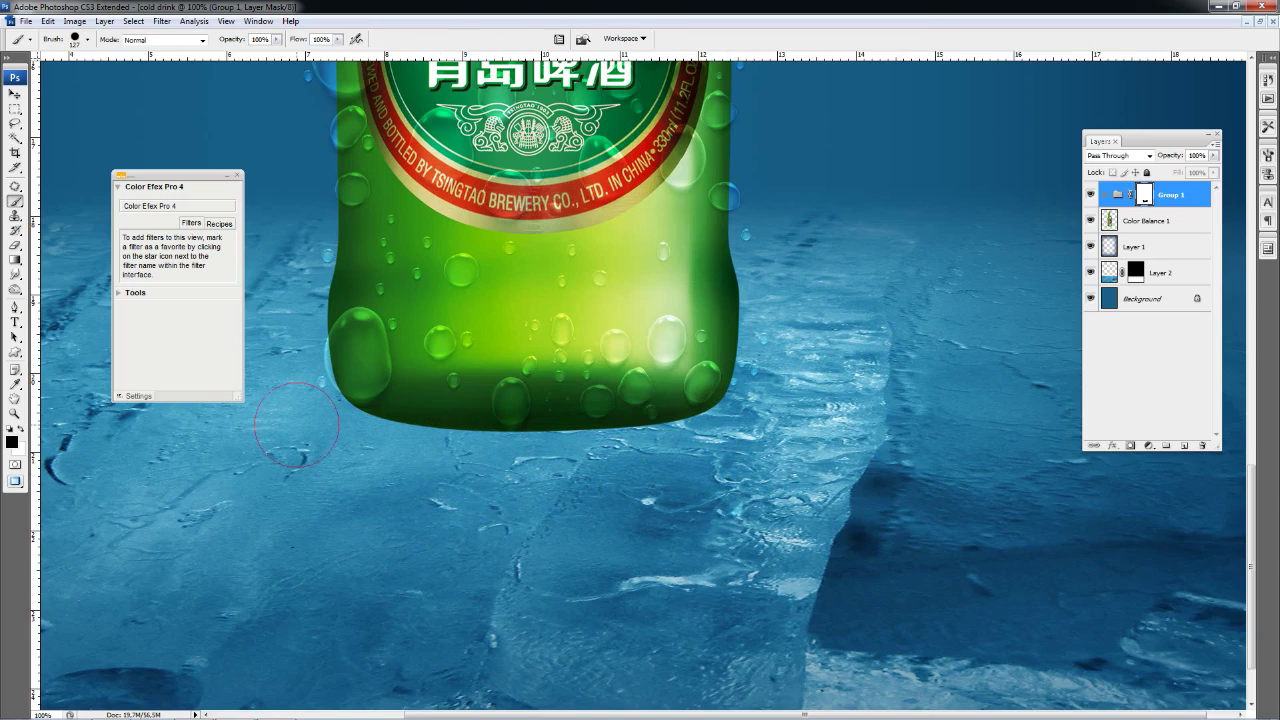
scroll(390, 487, "up", 5)
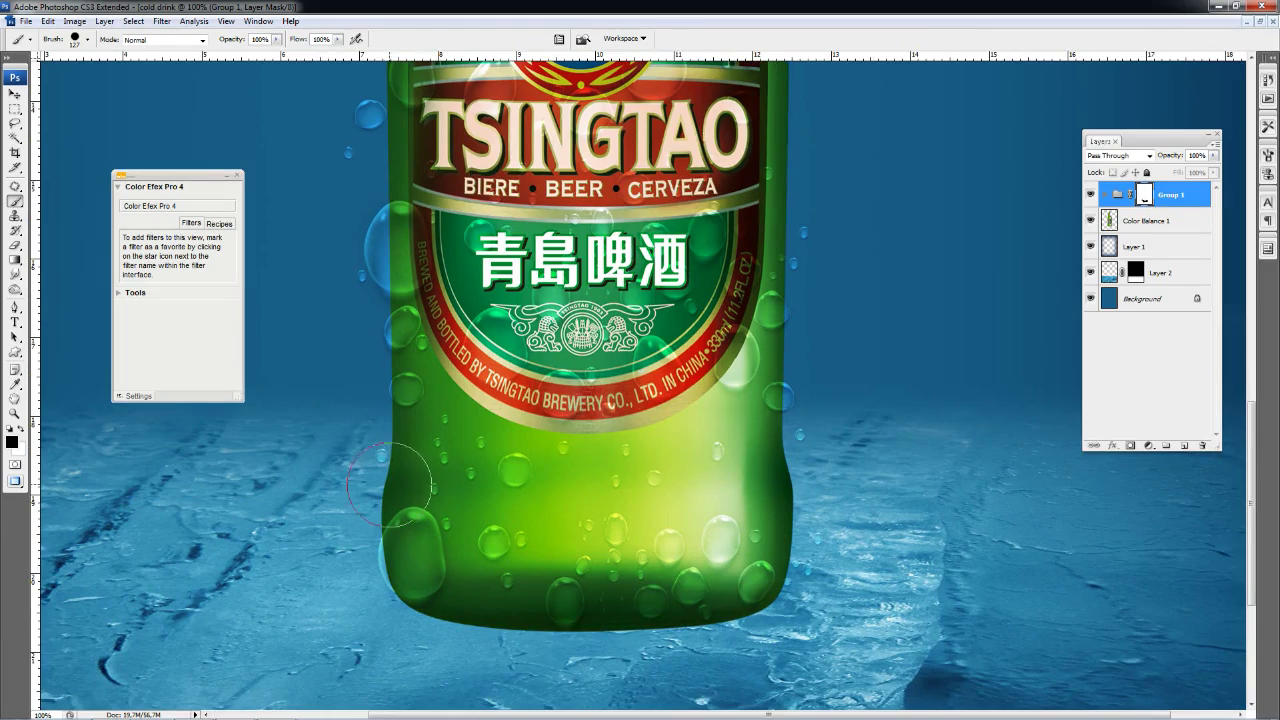
key("bracketleft")
key("bracketleft")
key("bracketleft")
left_click_drag(781, 402, 778, 394)
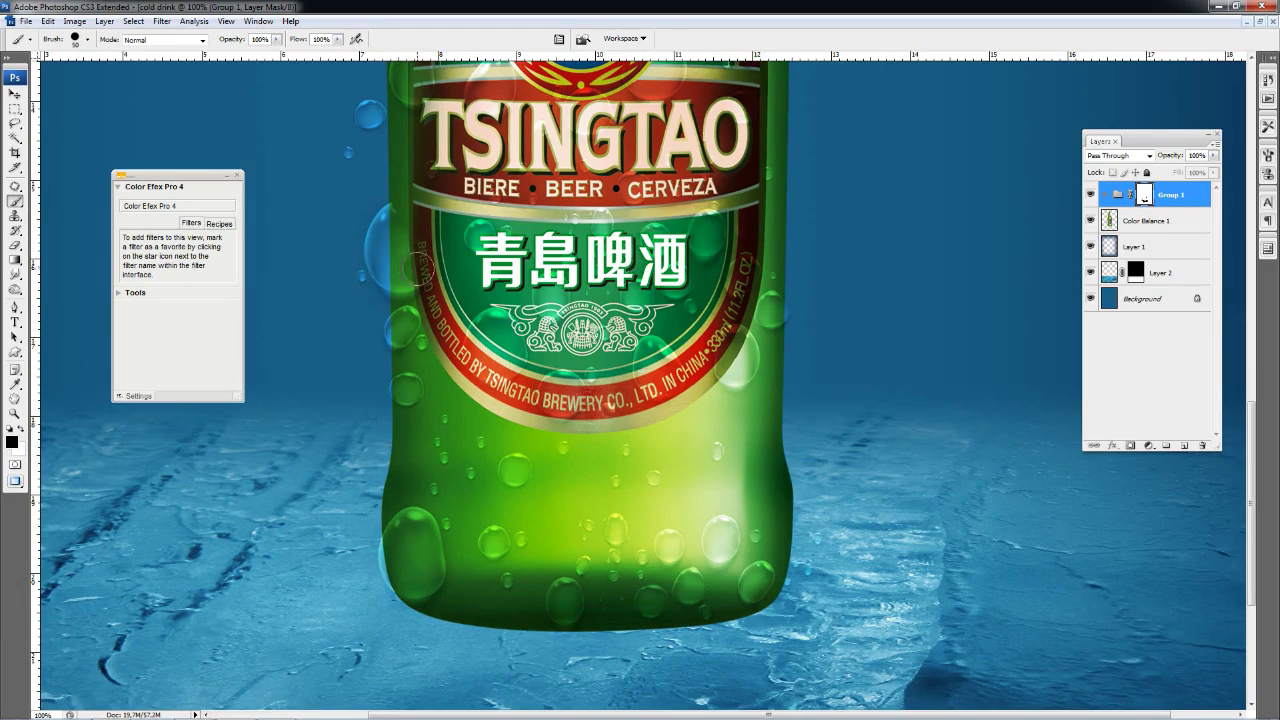
left_click_drag(424, 265, 397, 343)
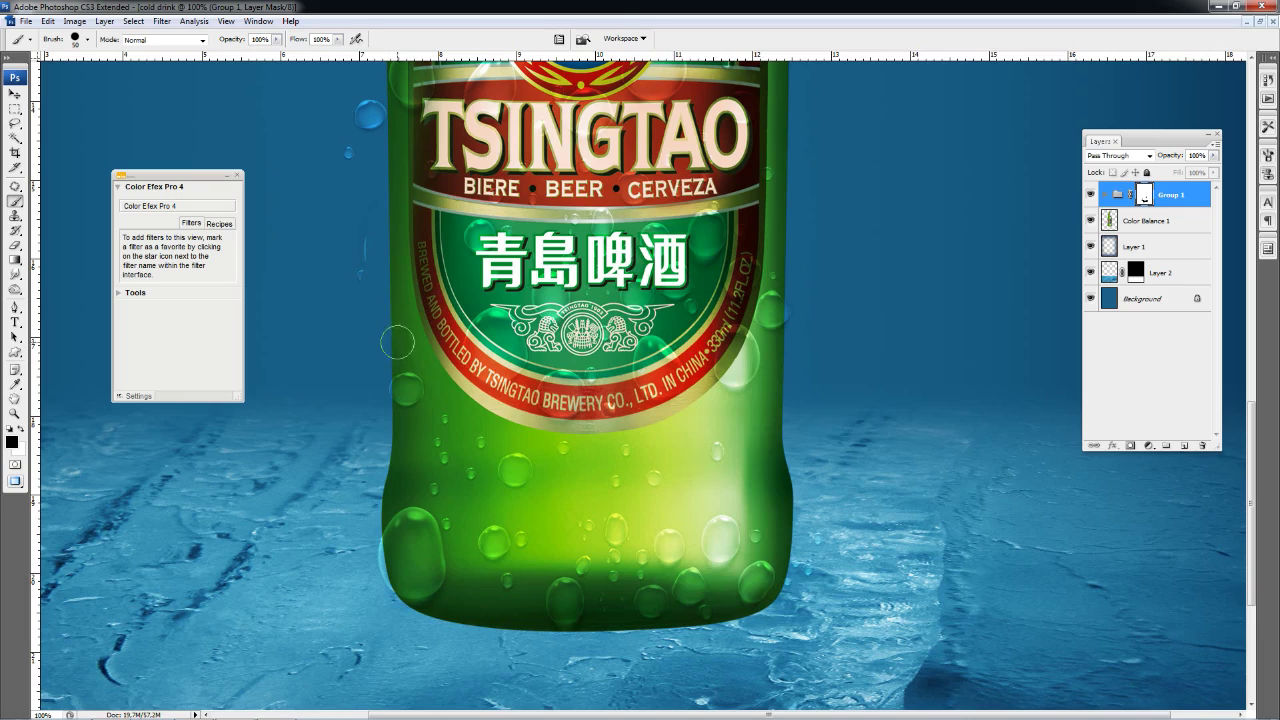
scroll(372, 230, "up", 4)
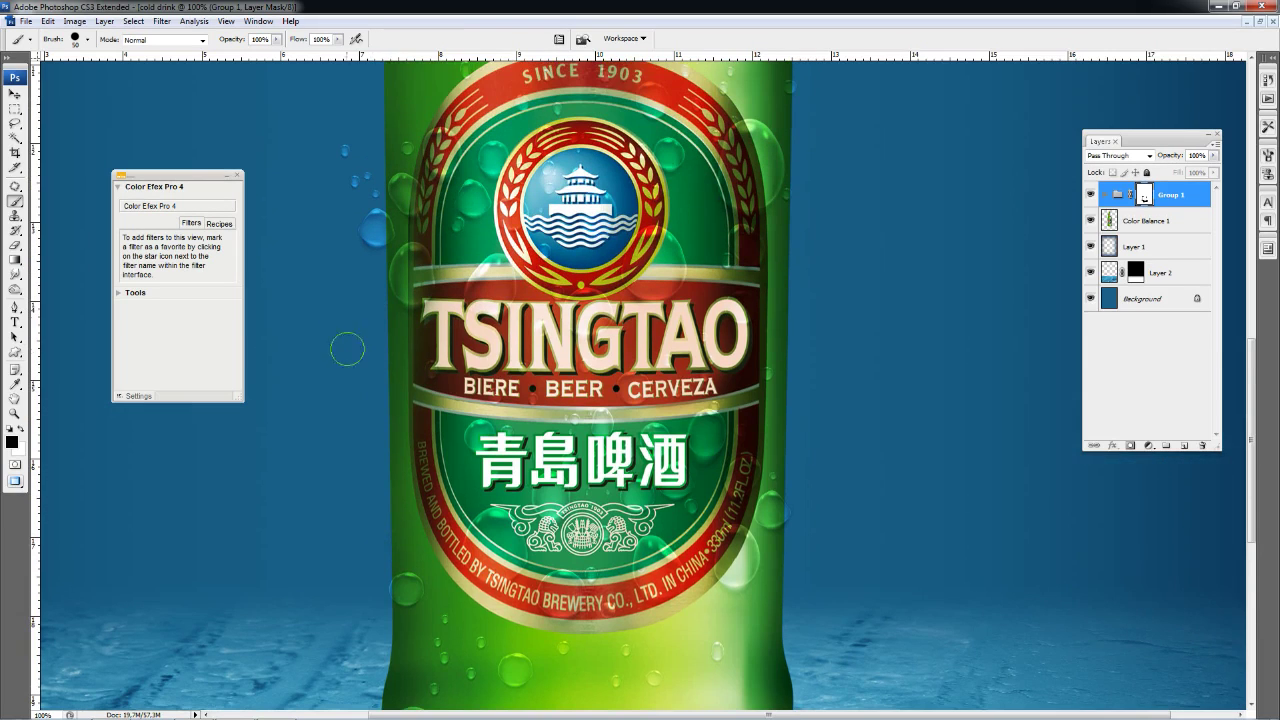
- Paint out the droplets left of the neck, right of the neck and beside the cap
scroll(340, 150, "up", 4)
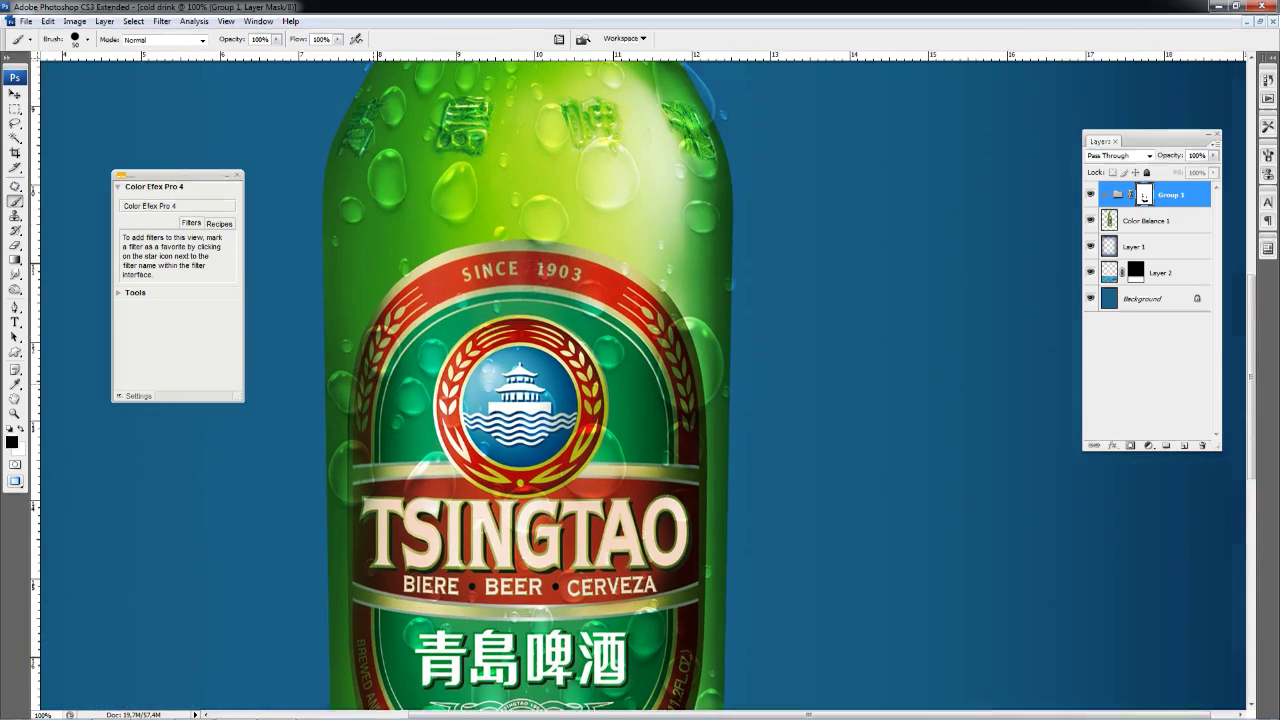
scroll(743, 271, "up", 2)
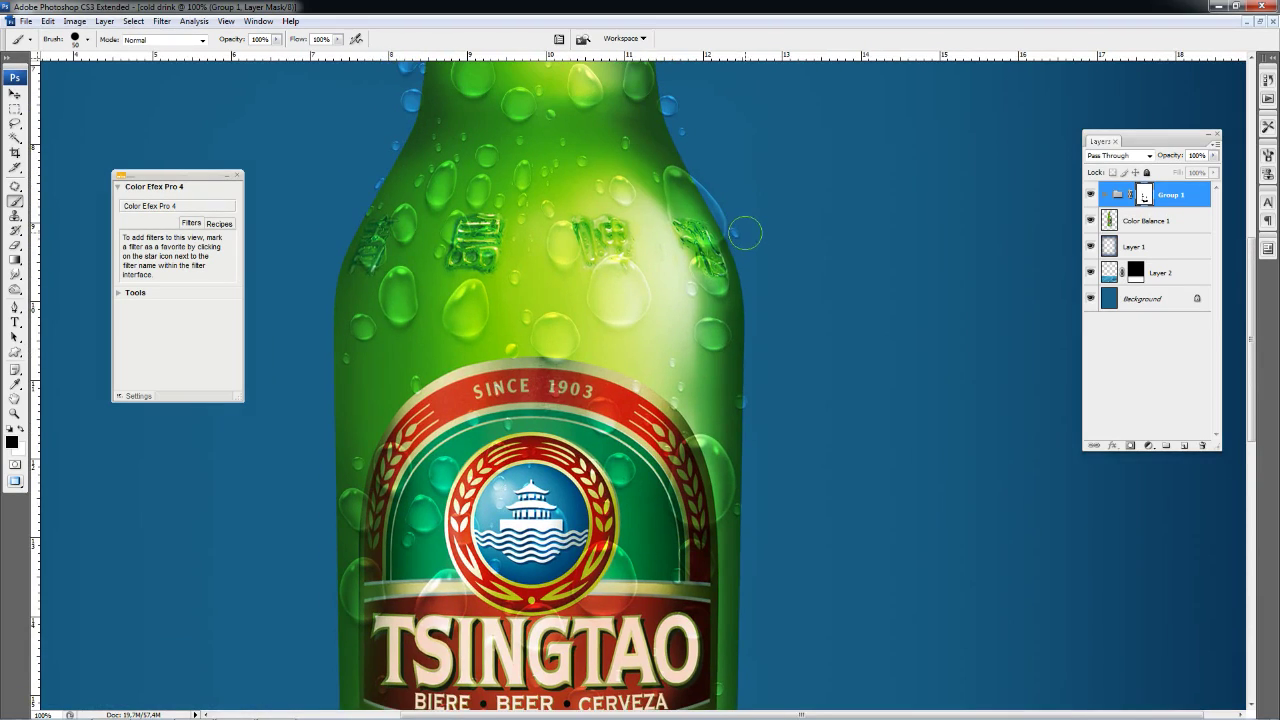
scroll(793, 218, "up", 1)
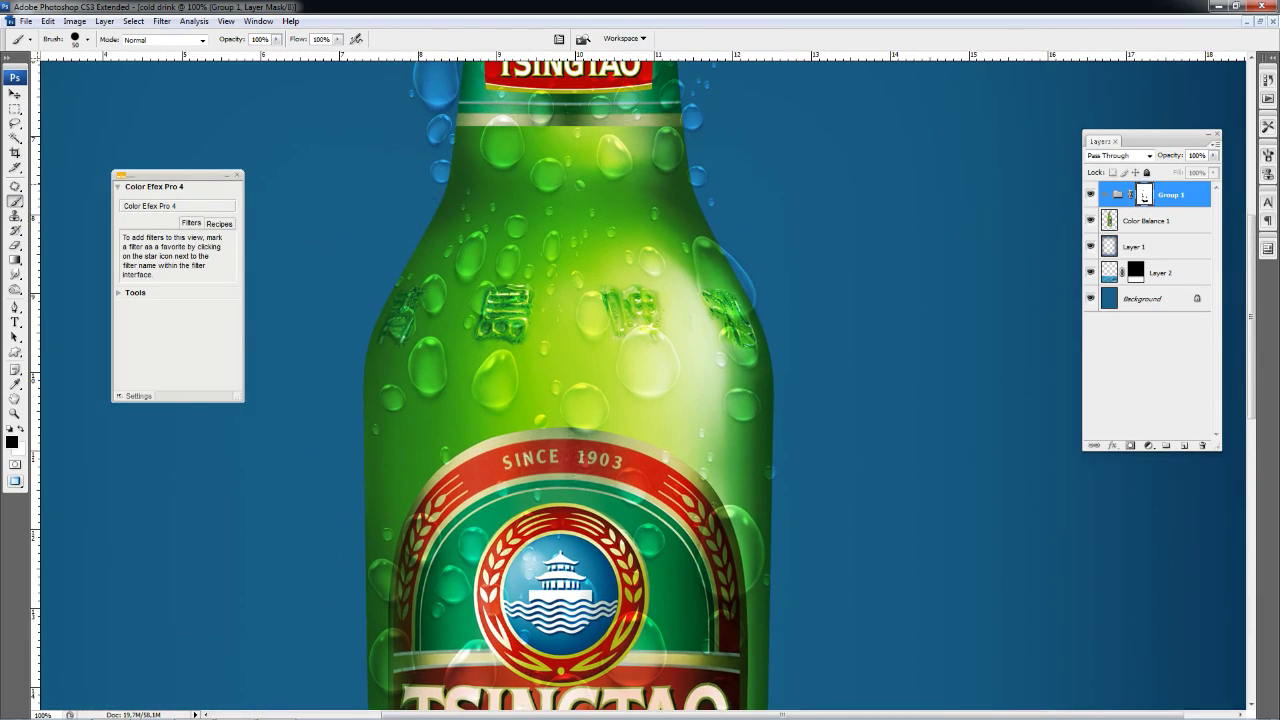
scroll(453, 279, "up", 2)
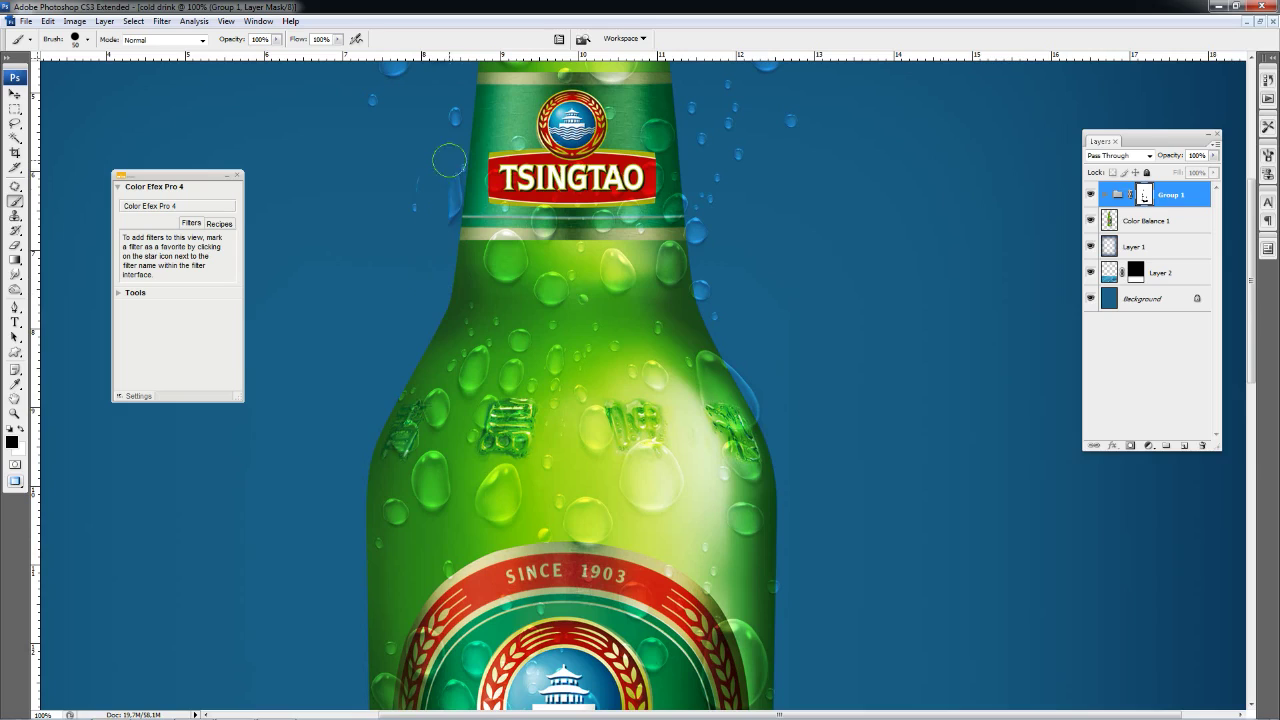
scroll(433, 255, "up", 3)
scroll(404, 288, "up", 2)
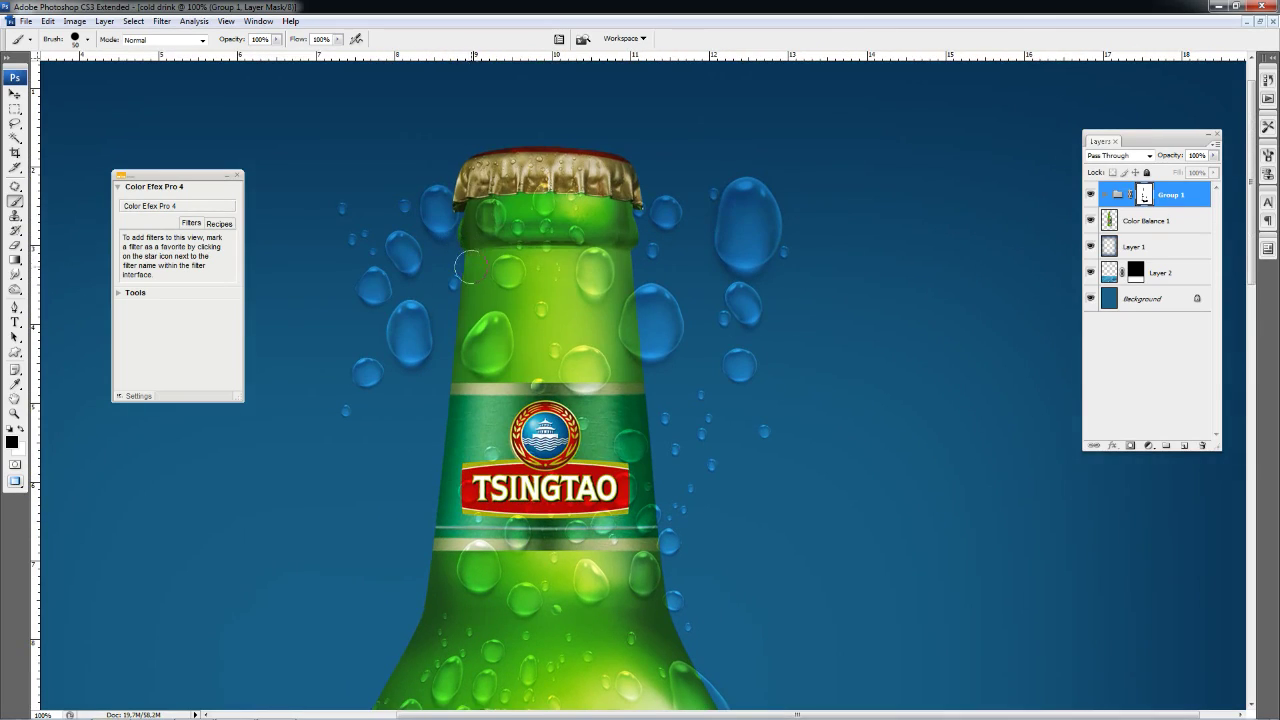
left_click_drag(437, 205, 405, 262)
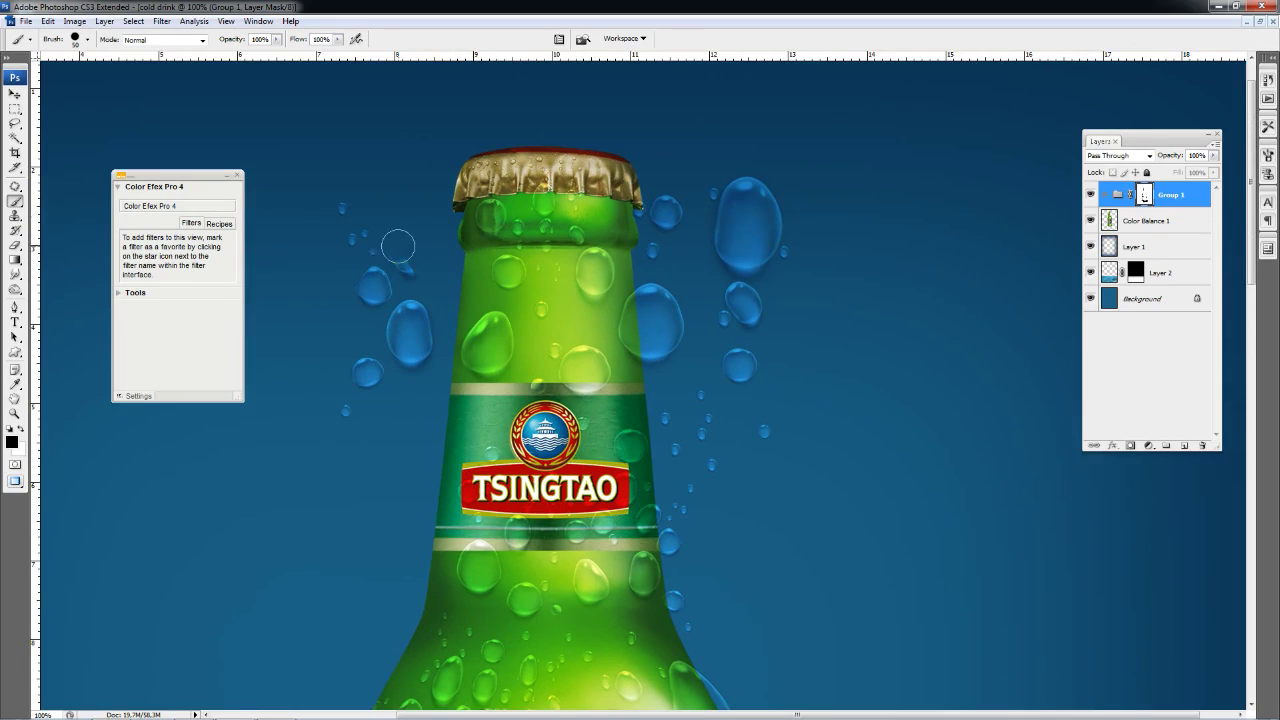
left_click_drag(342, 211, 363, 381)
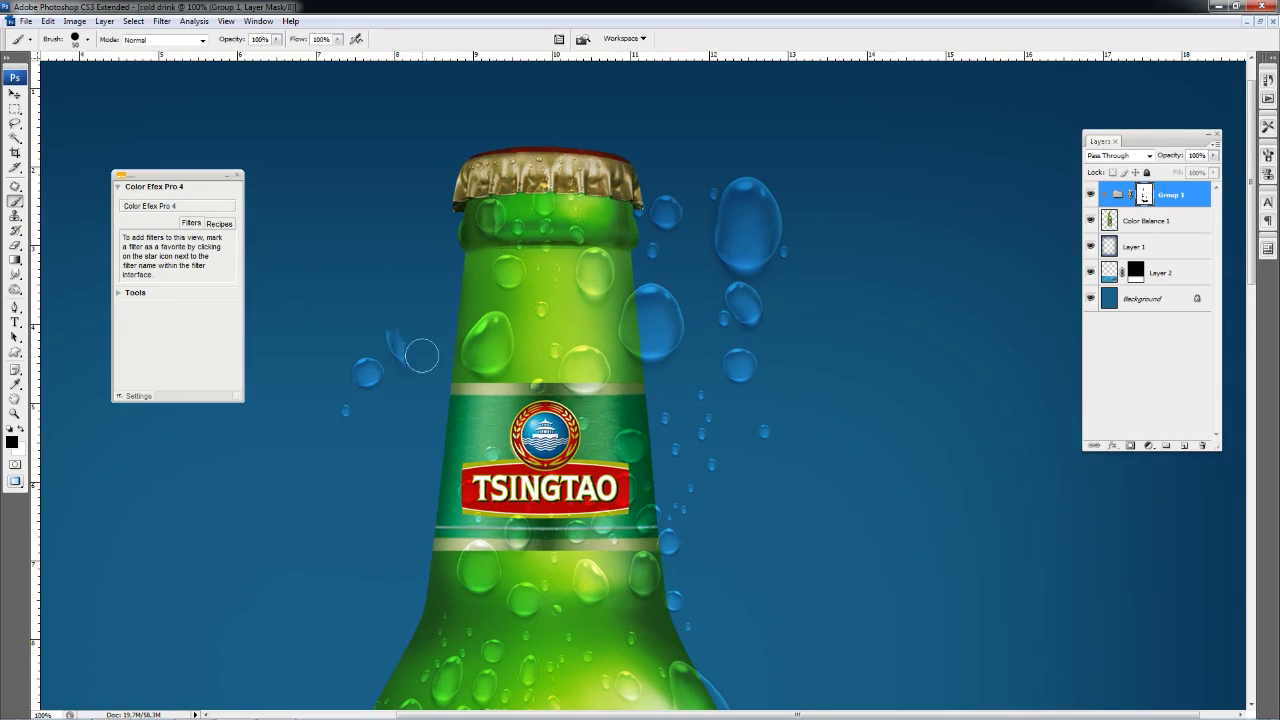
left_click_drag(658, 318, 688, 340)
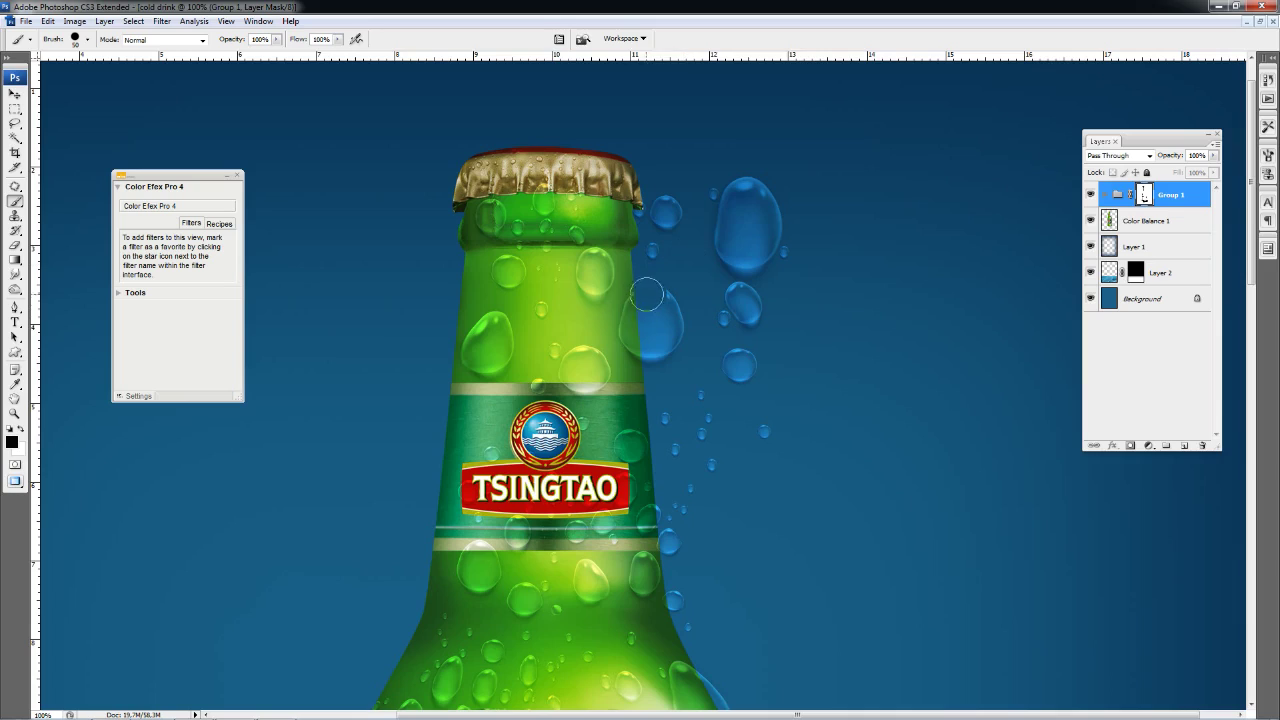
mouse_move(667, 232)
left_mouse_down()
mouse_move(657, 214)
mouse_move(688, 257)
mouse_move(671, 182)
mouse_move(730, 230)
mouse_move(767, 226)
mouse_move(788, 241)
mouse_move(751, 273)
mouse_move(726, 380)
mouse_move(746, 409)
mouse_move(706, 391)
left_mouse_up()
- Hide the droplet beside the lower bottle edge and zoom out to fit the image
left_click_drag(677, 525, 675, 550)
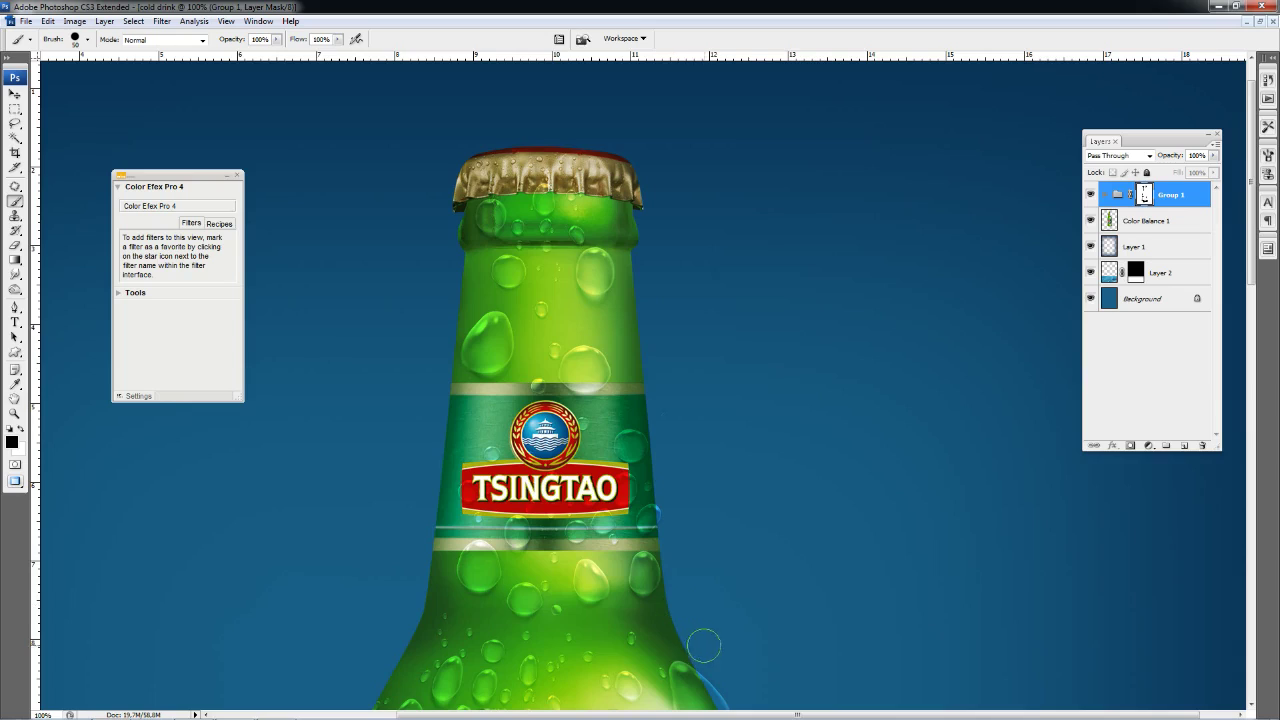
scroll(701, 641, "down", 3)
key("z")
key("ctrl+0")
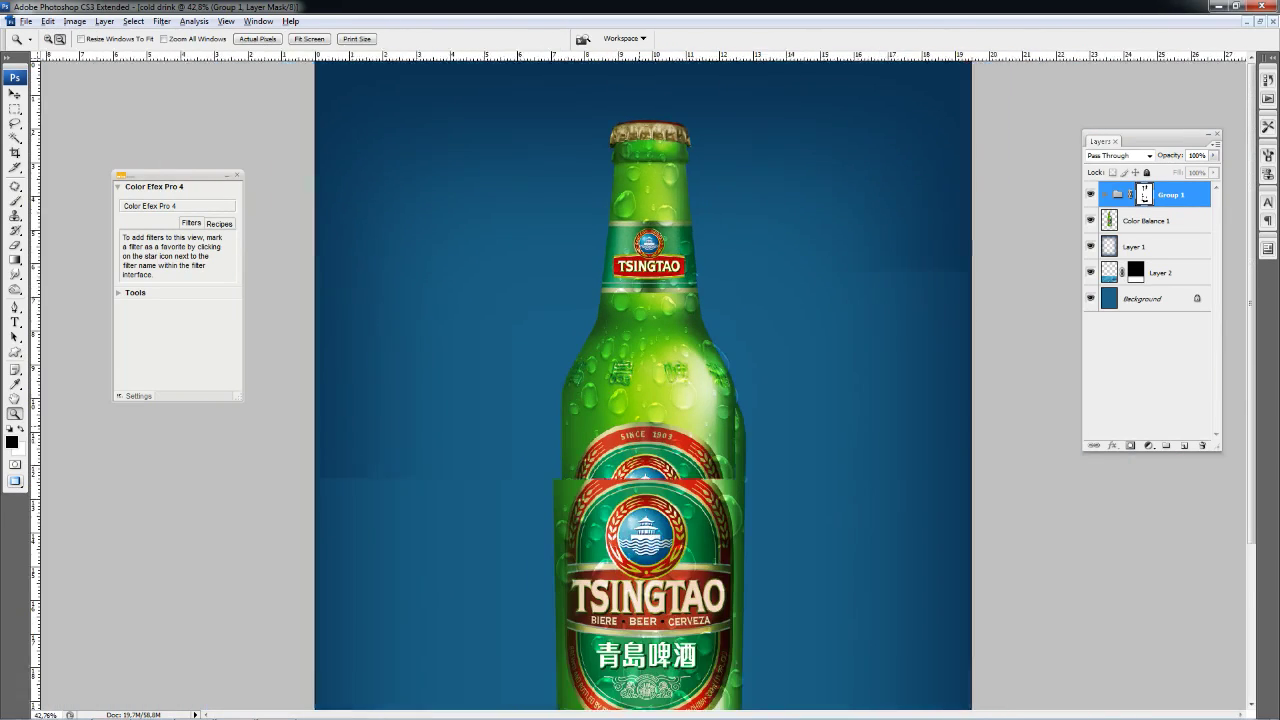
- Fit the image in the window, merge Group 1 with Color Balance 1, then undo the merge
key("ctrl+0")
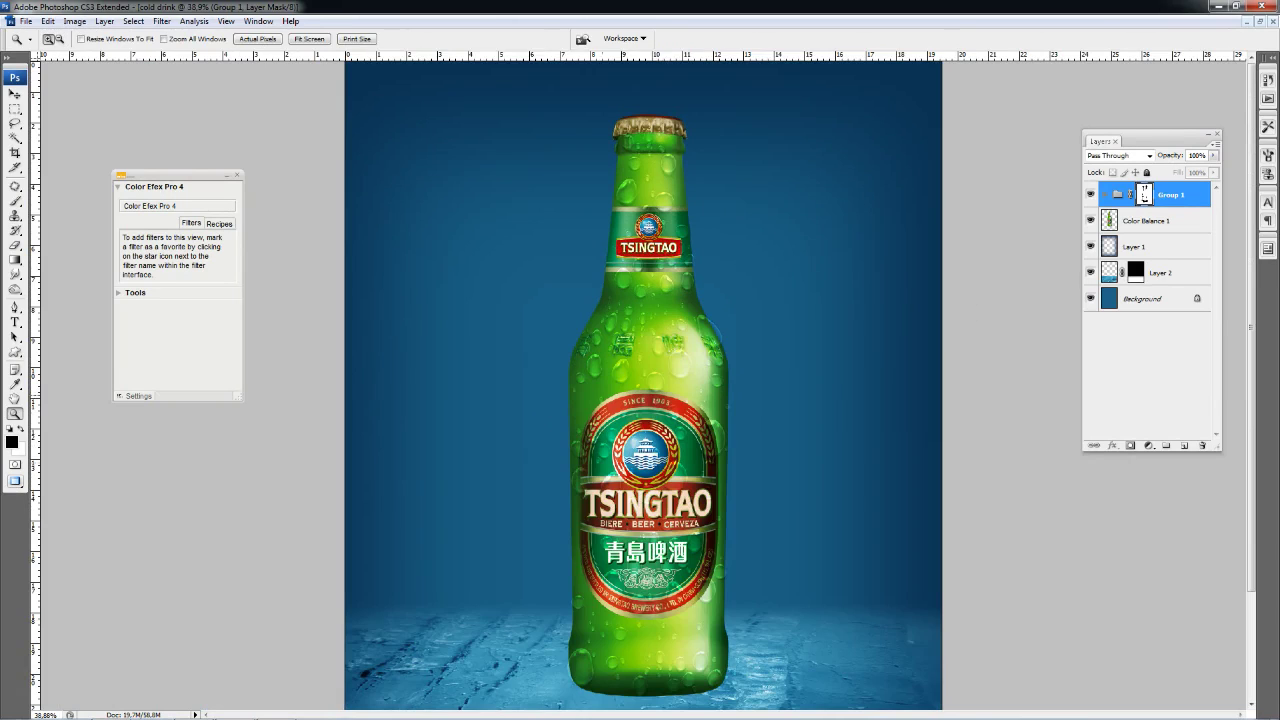
scroll(644, 386, "down", 2)
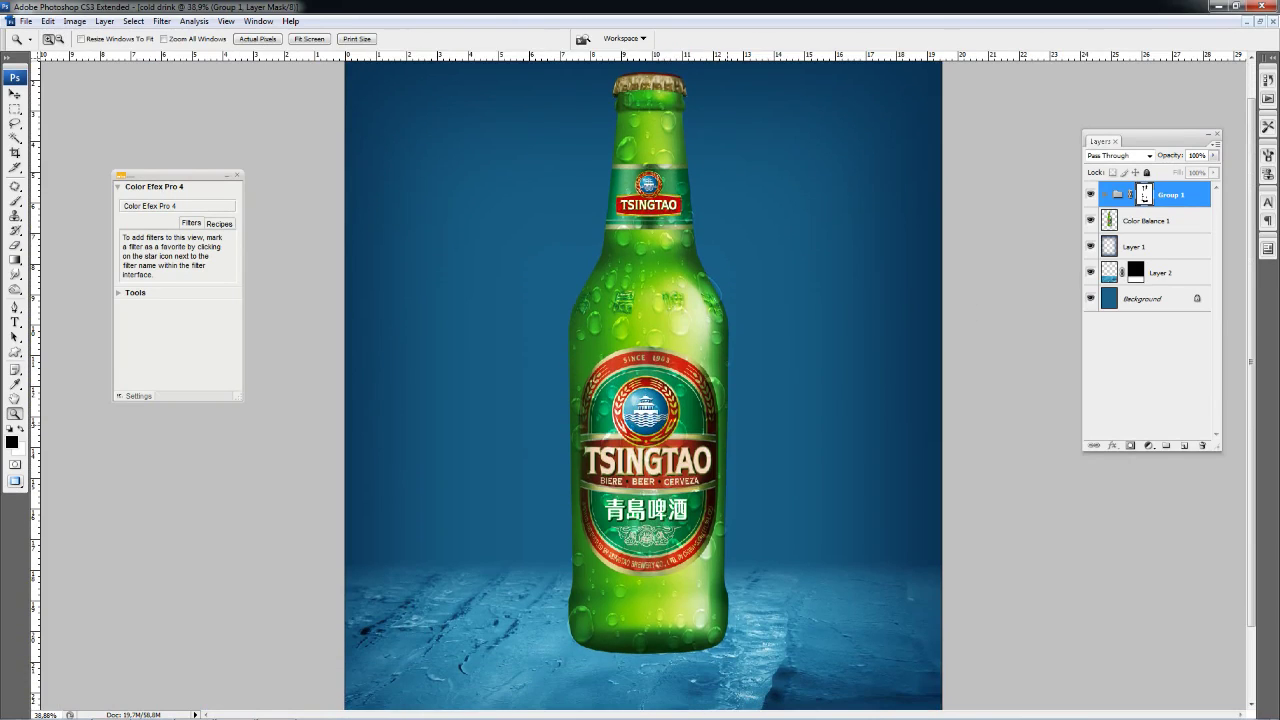
key("ctrl+e")
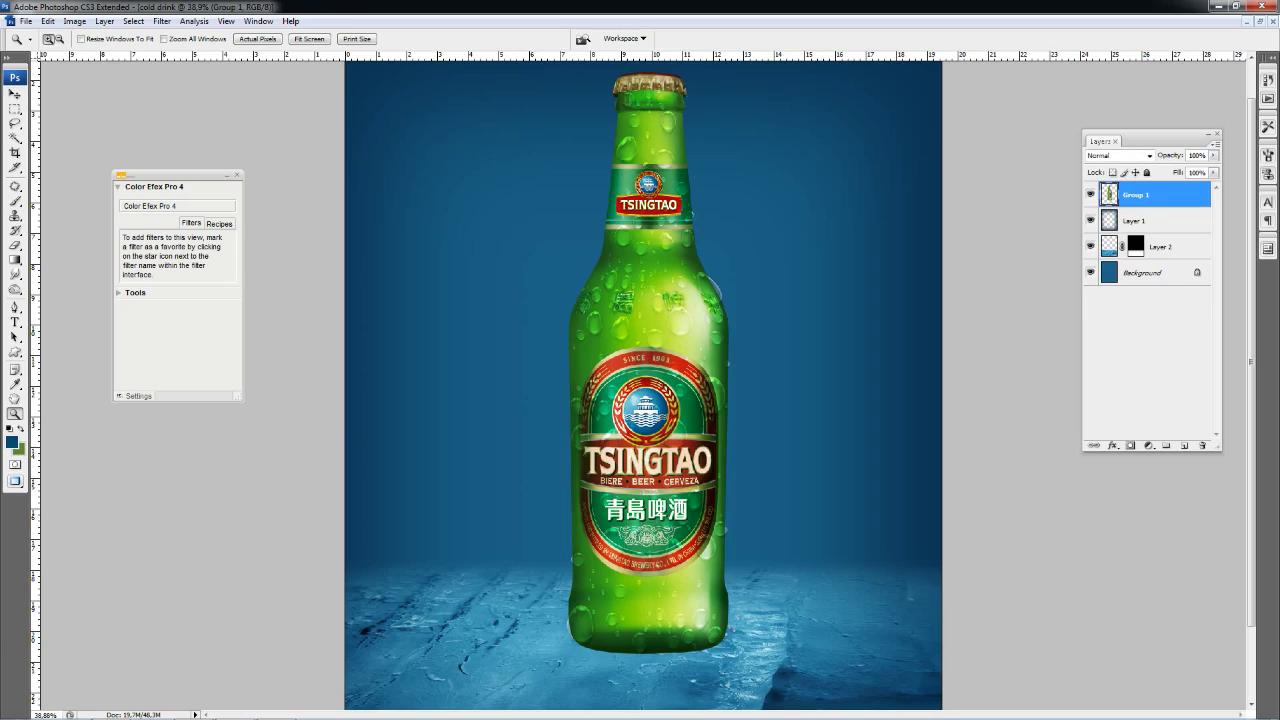
key("ctrl+z")
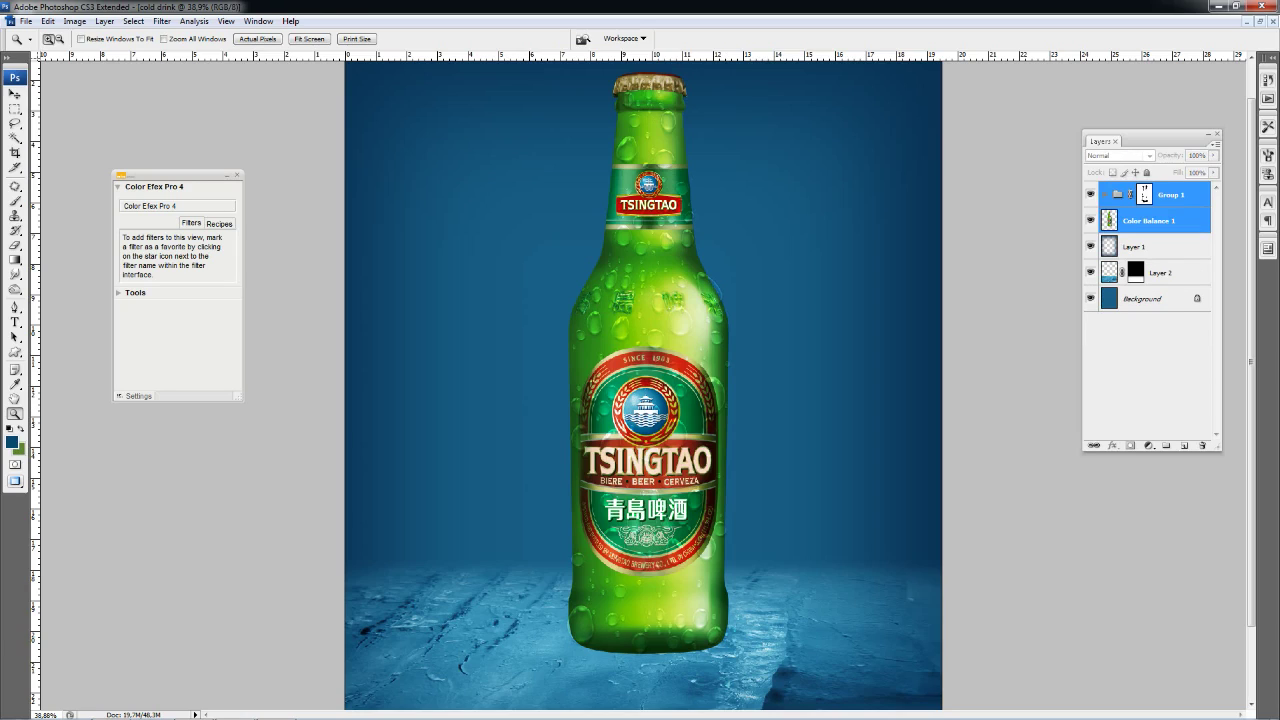
- Select Layer 1, then Color Balance 1, zoom out and open the Beer folder browser
left_click(1150, 246)
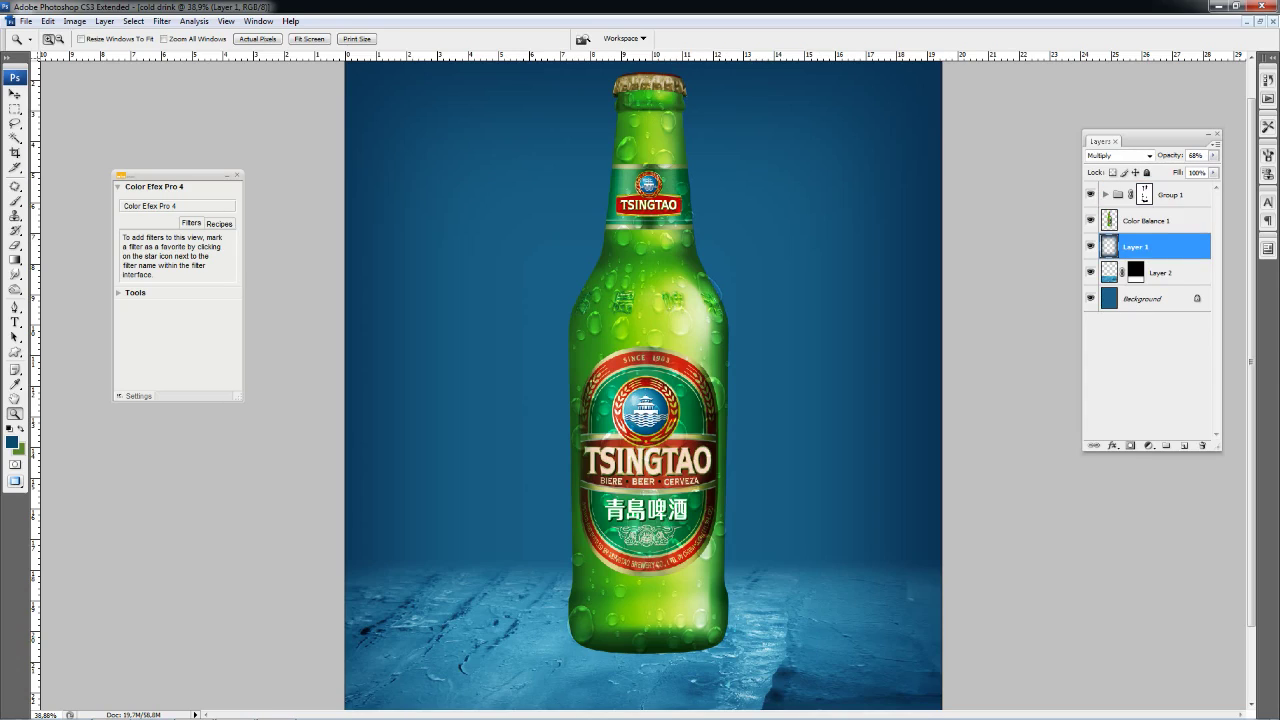
key("alt+bracketright")
key("ctrl+minus")
key("ctrl+o")
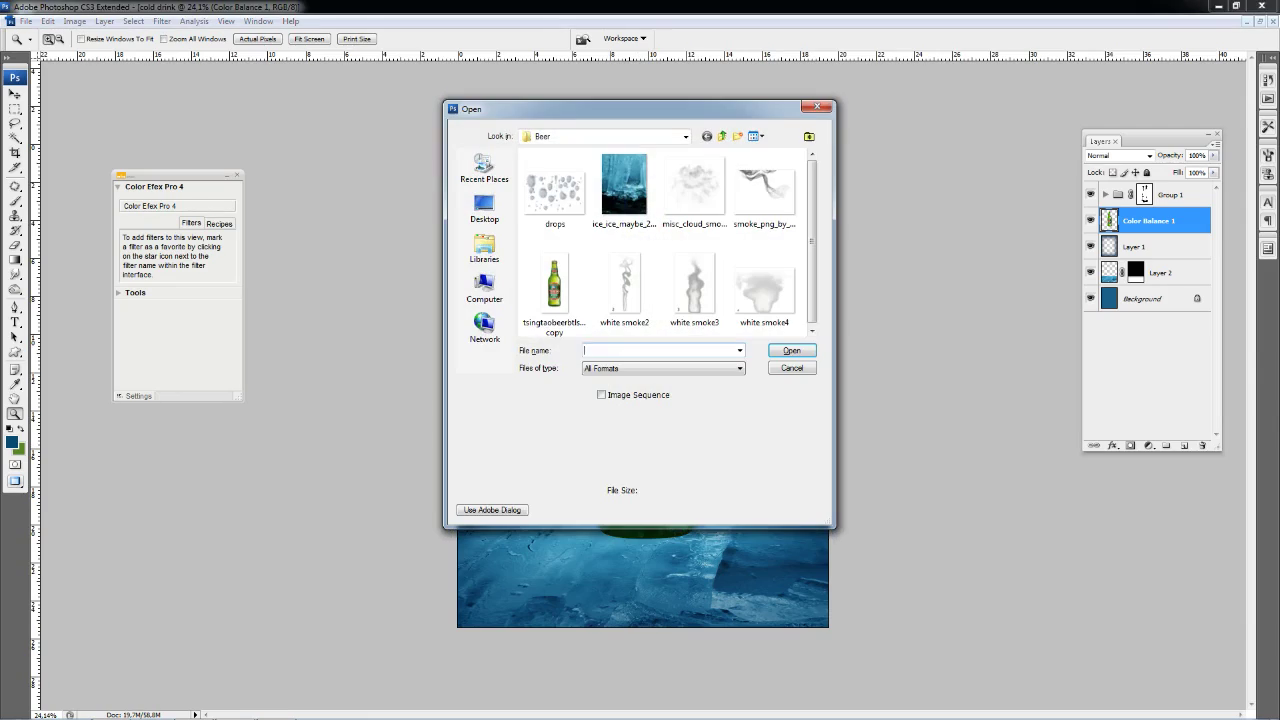
- Bring drops.png into the cold drink image and place it around the bottle's base
double_click(554, 185)
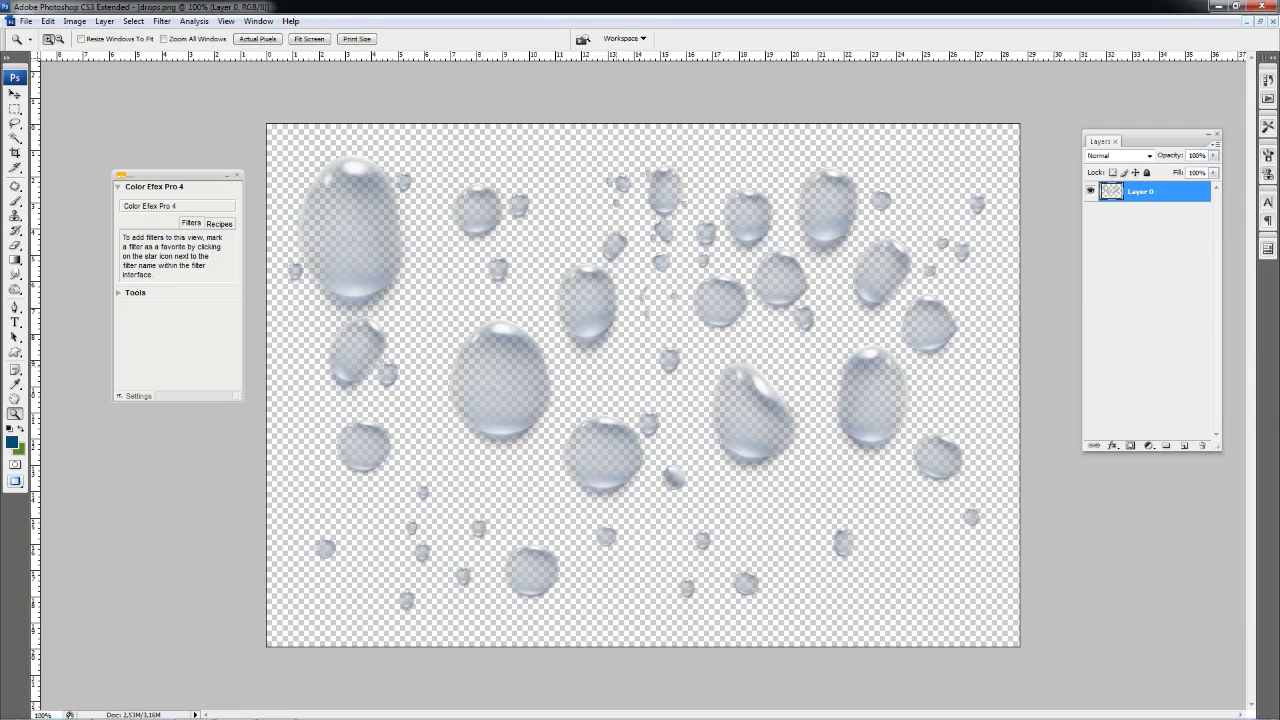
key("f")
key("v")
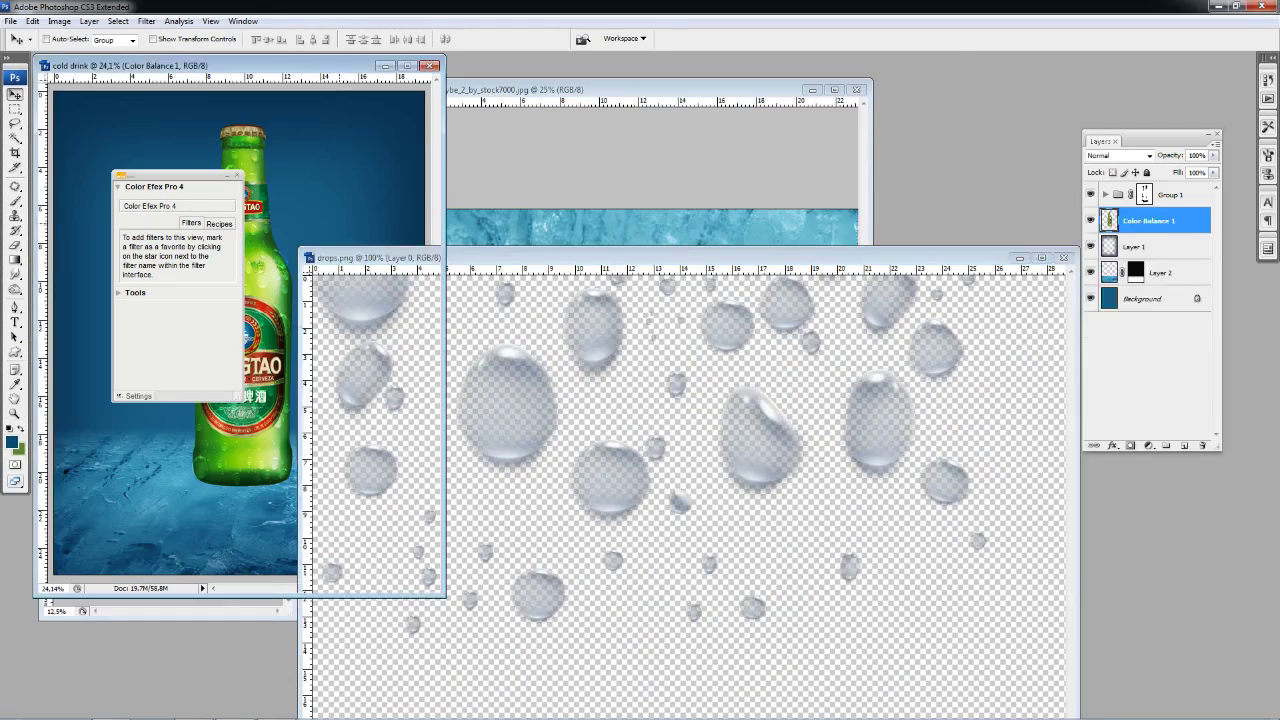
left_click_drag(700, 450, 250, 330)
key("f")
left_click_drag(770, 355, 602, 532)
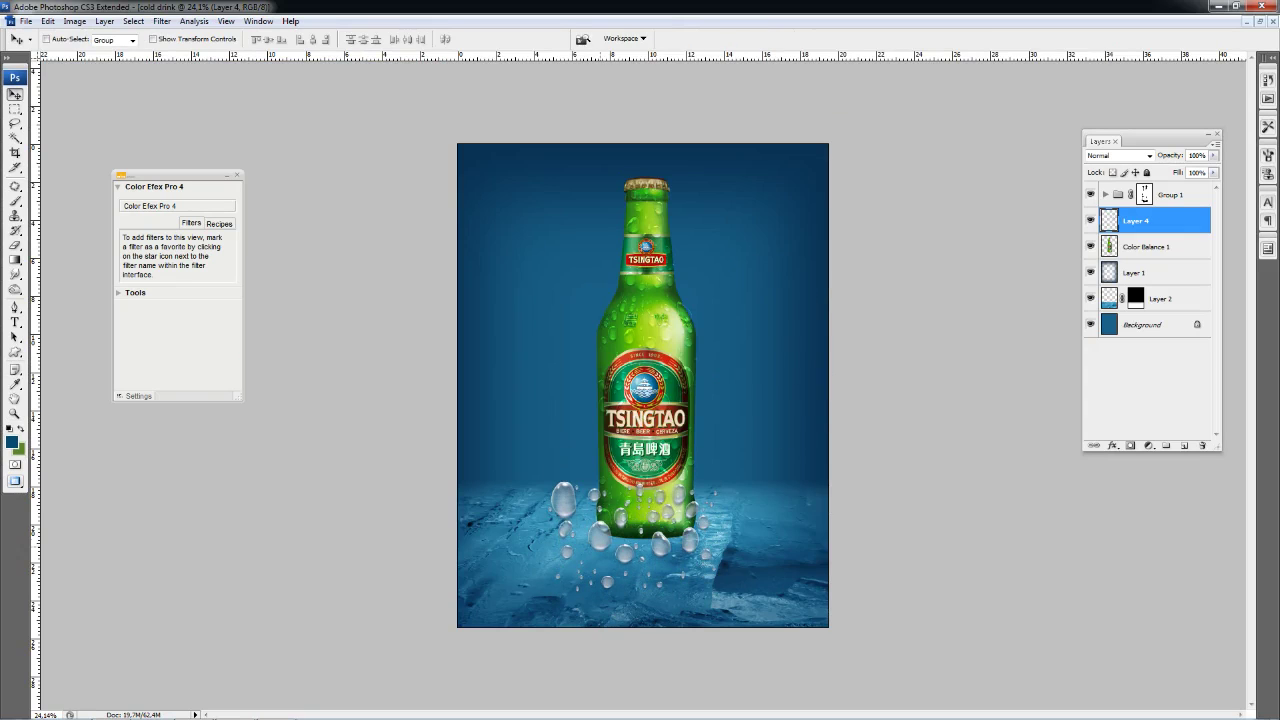
key("f")
key("z")
left_click(664, 500)
left_click(664, 500)
- Distort the drops layer, pulling the lower corners outward and the top-left inward
key("ctrl+t")
right_click(652, 521)
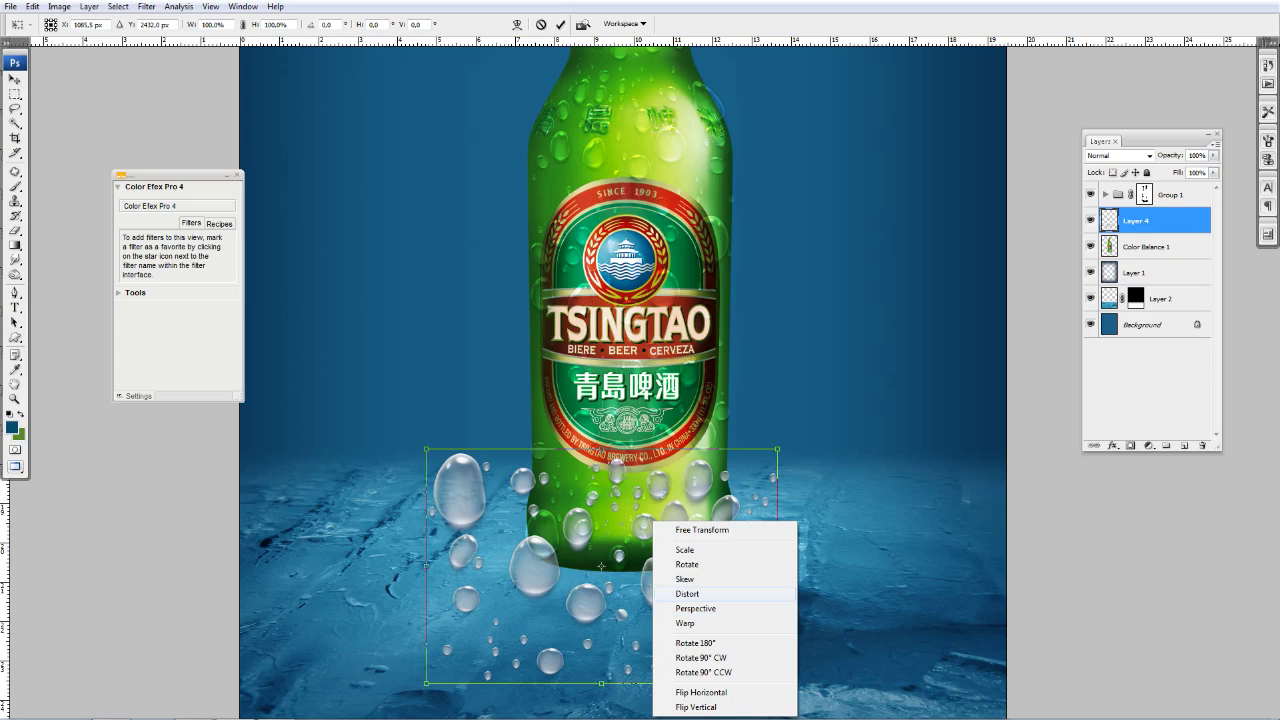
left_click(687, 594)
left_click_drag(777, 683, 874, 648)
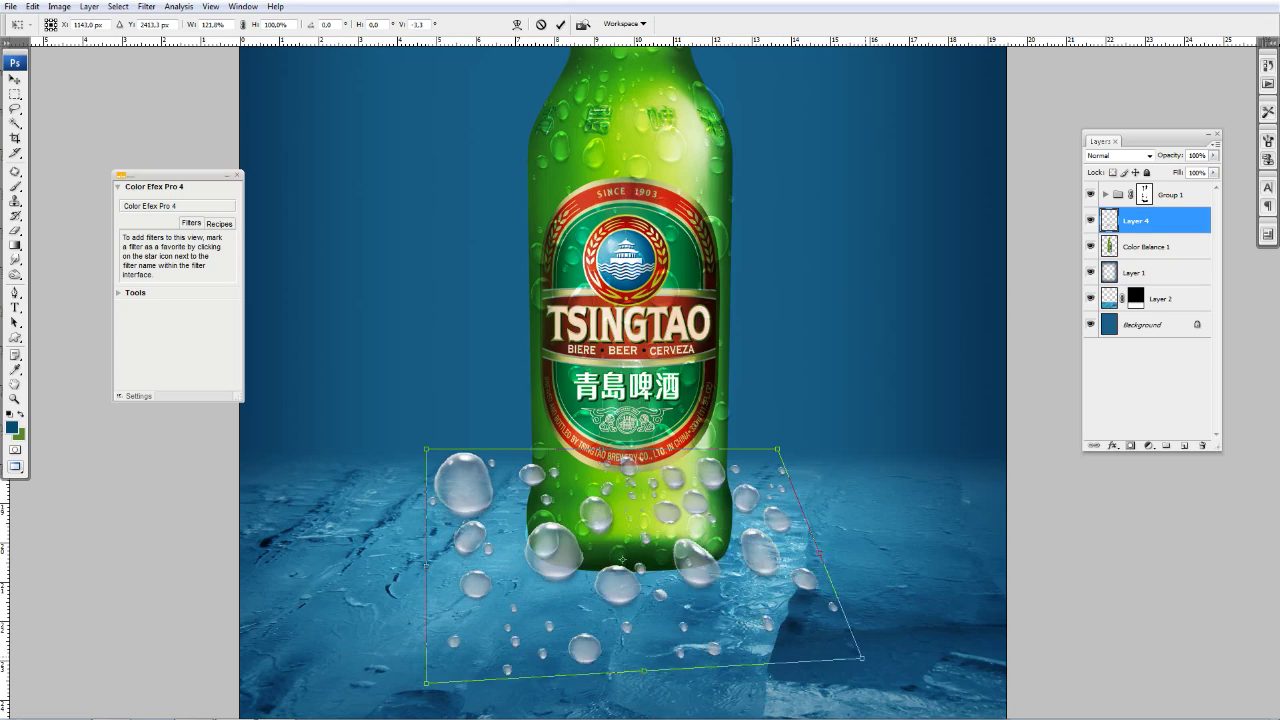
left_click_drag(422, 683, 352, 642)
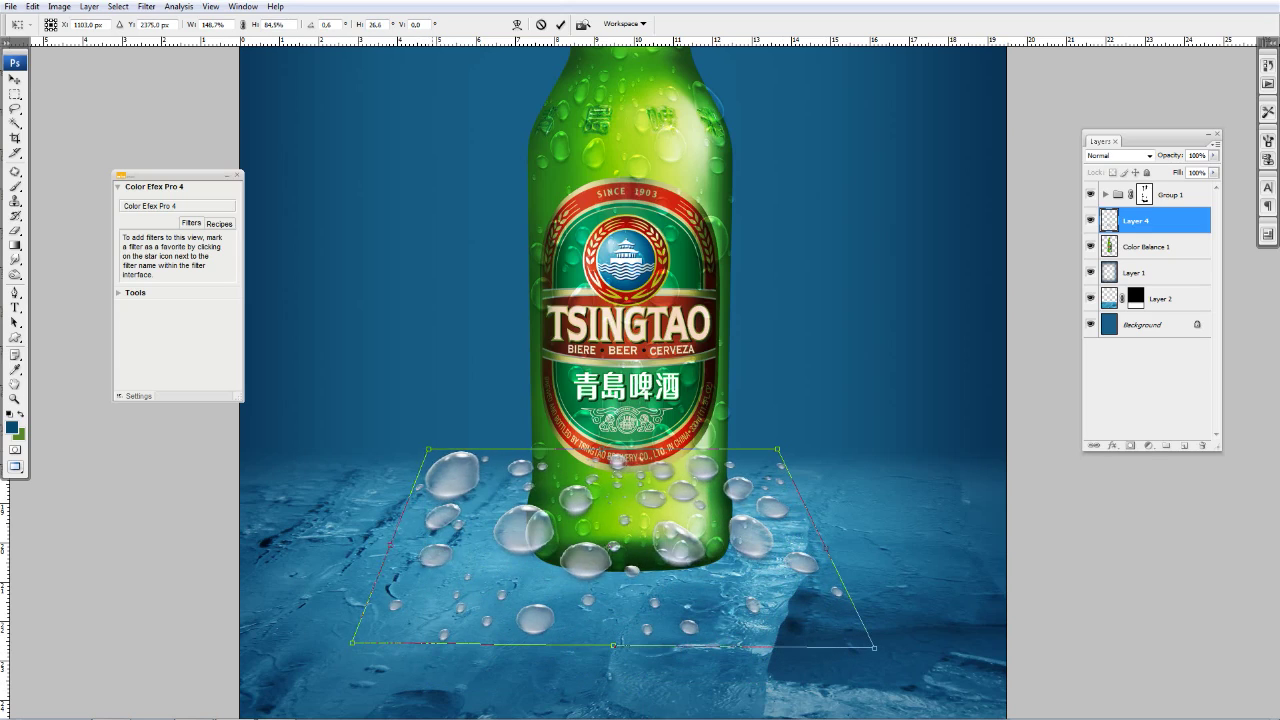
left_click_drag(426, 450, 462, 462)
left_click_drag(614, 560, 612, 606)
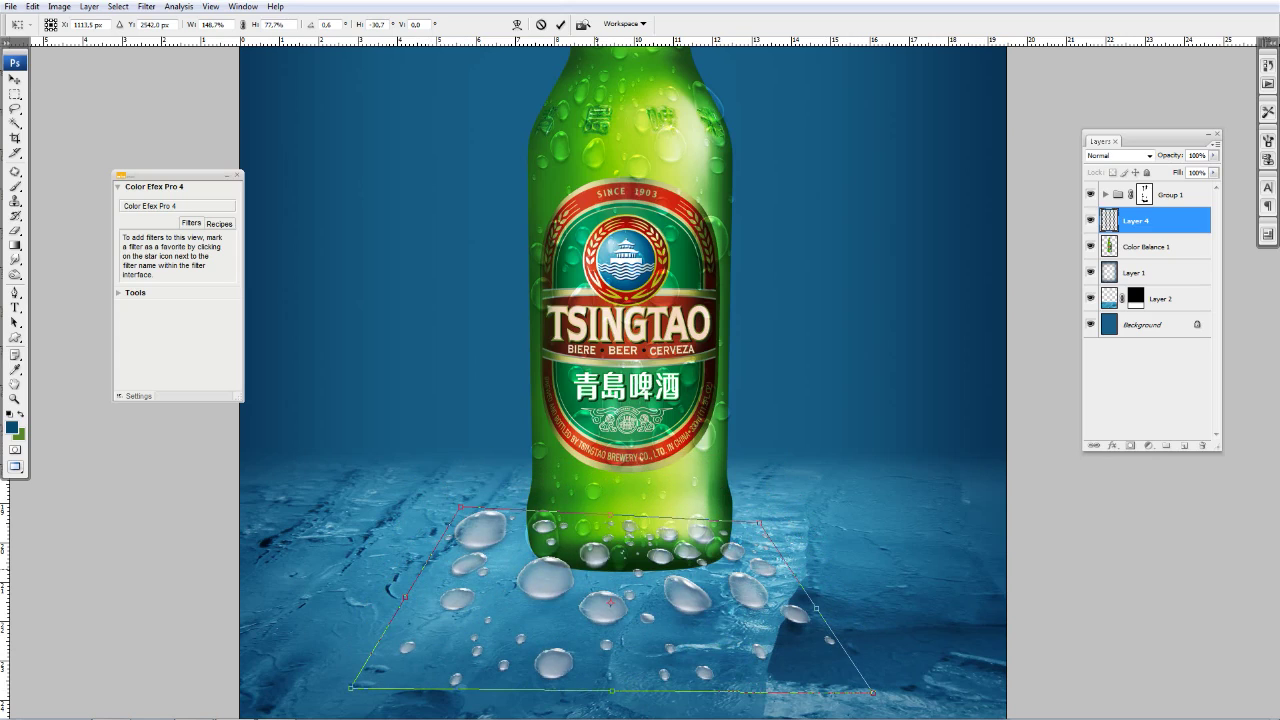
- Refine the distortion so the drops lie flat on the ice, then apply it
mouse_move(611, 690)
left_mouse_down()
mouse_move(611, 614)
mouse_move(612, 641)
left_mouse_up()
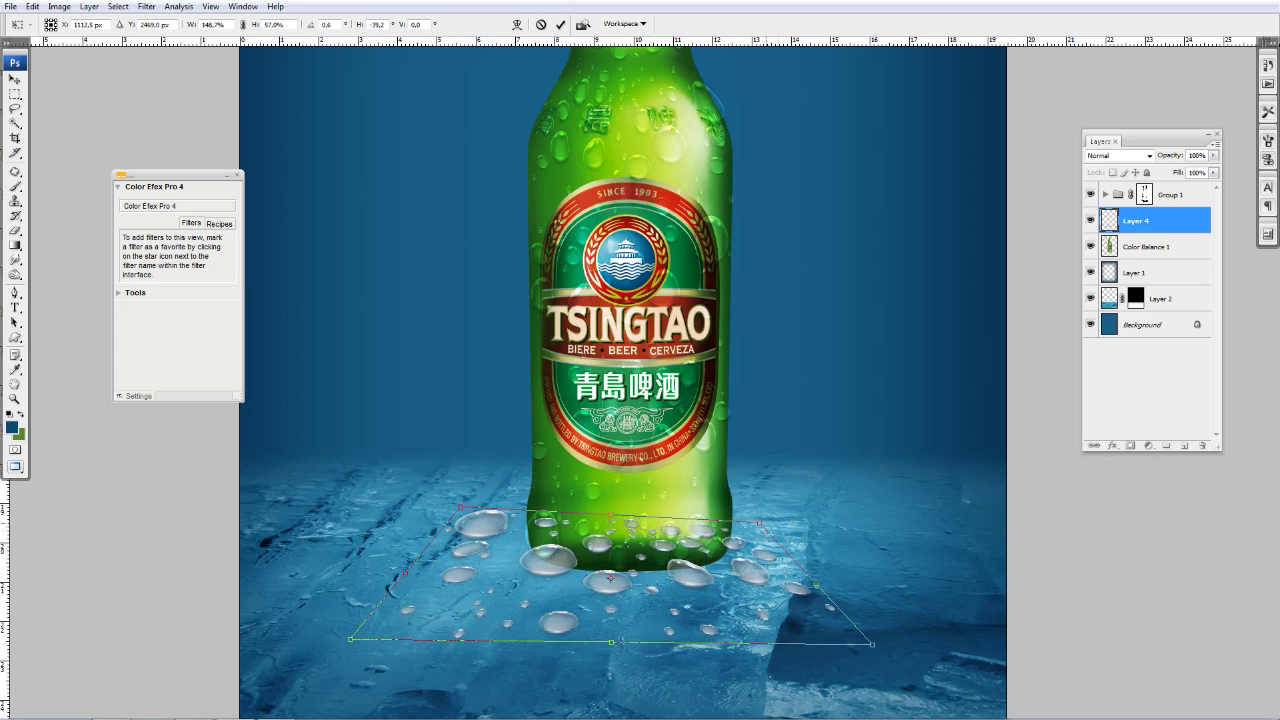
left_click_drag(760, 522, 753, 507)
left_click_drag(459, 507, 497, 507)
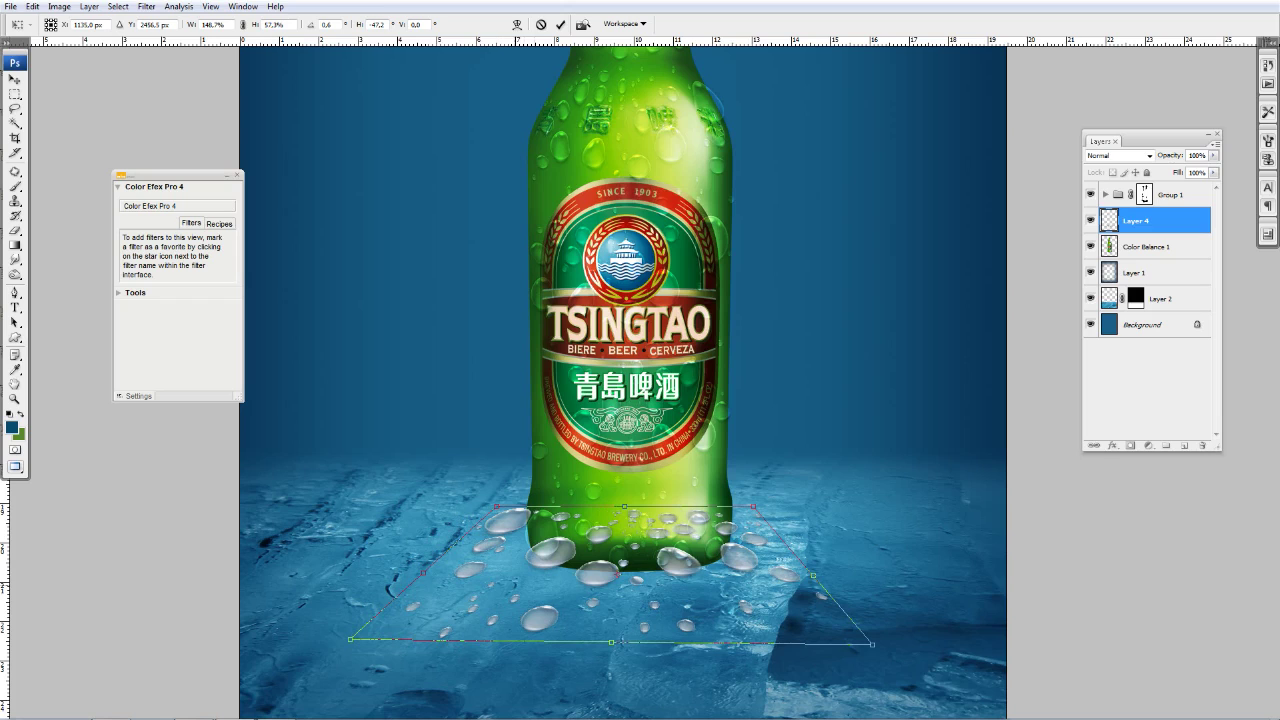
mouse_move(624, 567)
left_mouse_down()
mouse_move(648, 526)
mouse_move(627, 585)
left_mouse_up()
left_click_drag(874, 662, 848, 626)
left_click_drag(620, 580, 612, 587)
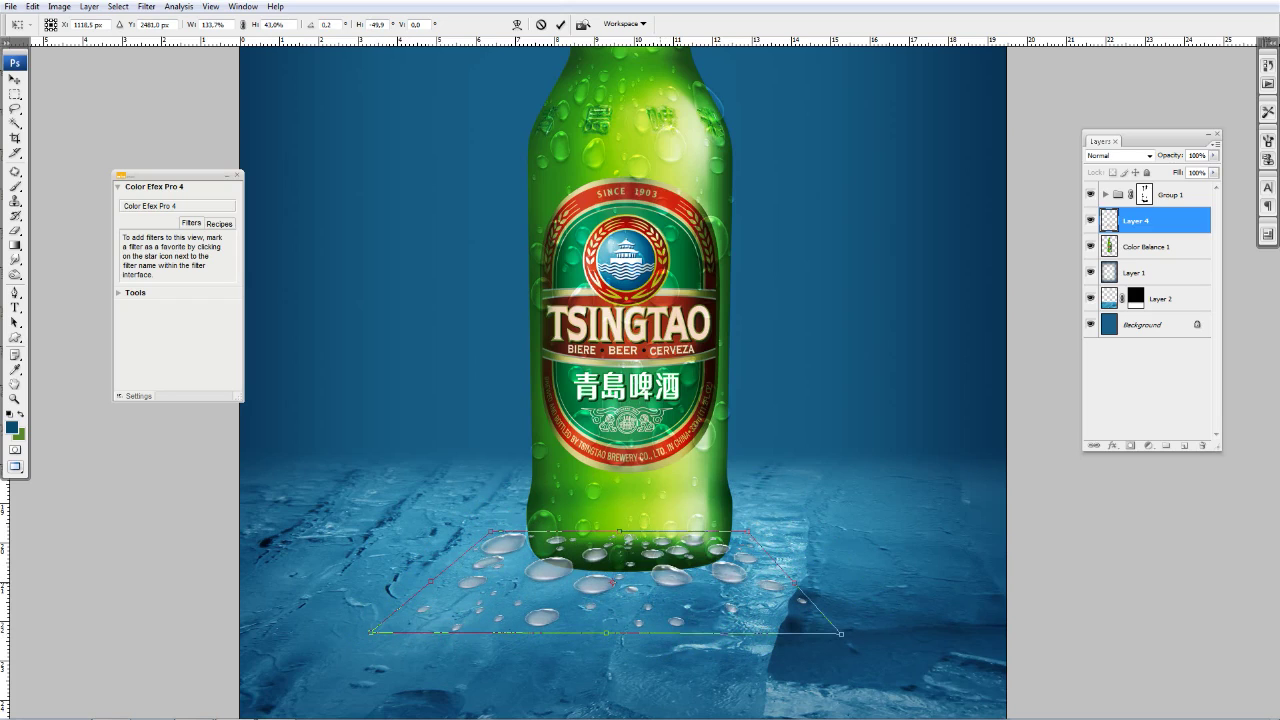
left_click_drag(490, 531, 512, 526)
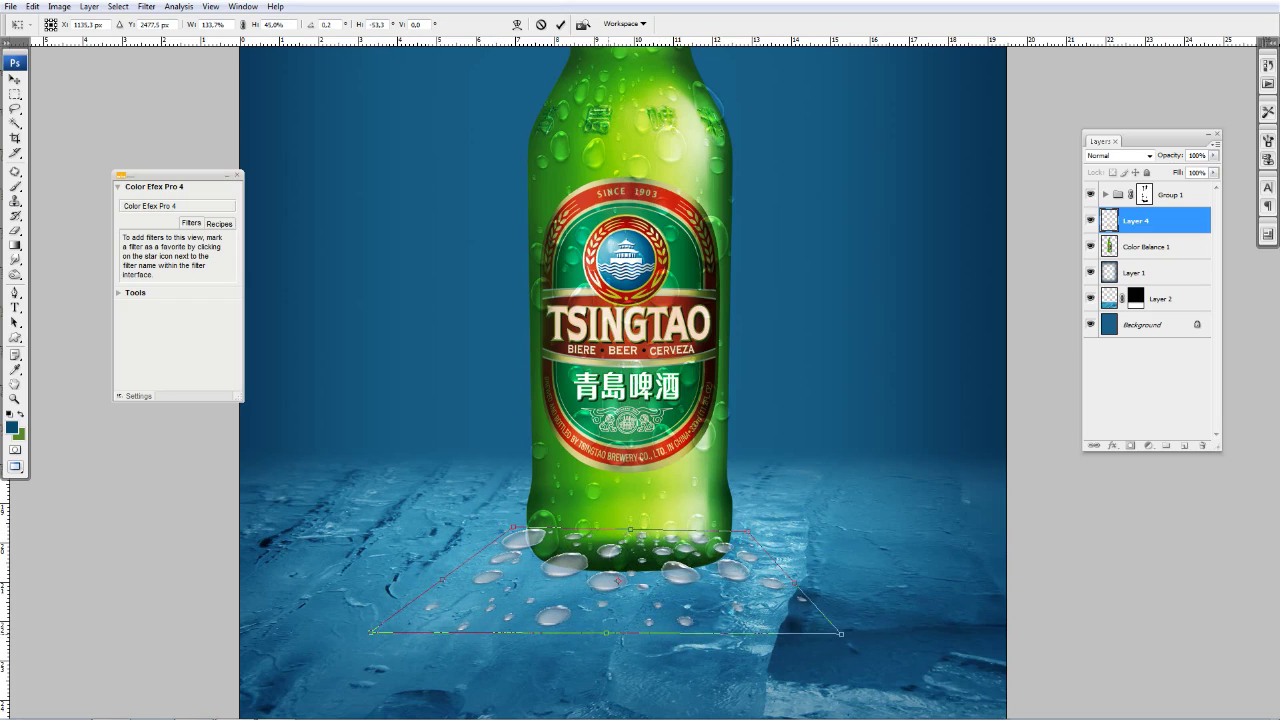
left_click_drag(630, 529, 622, 556)
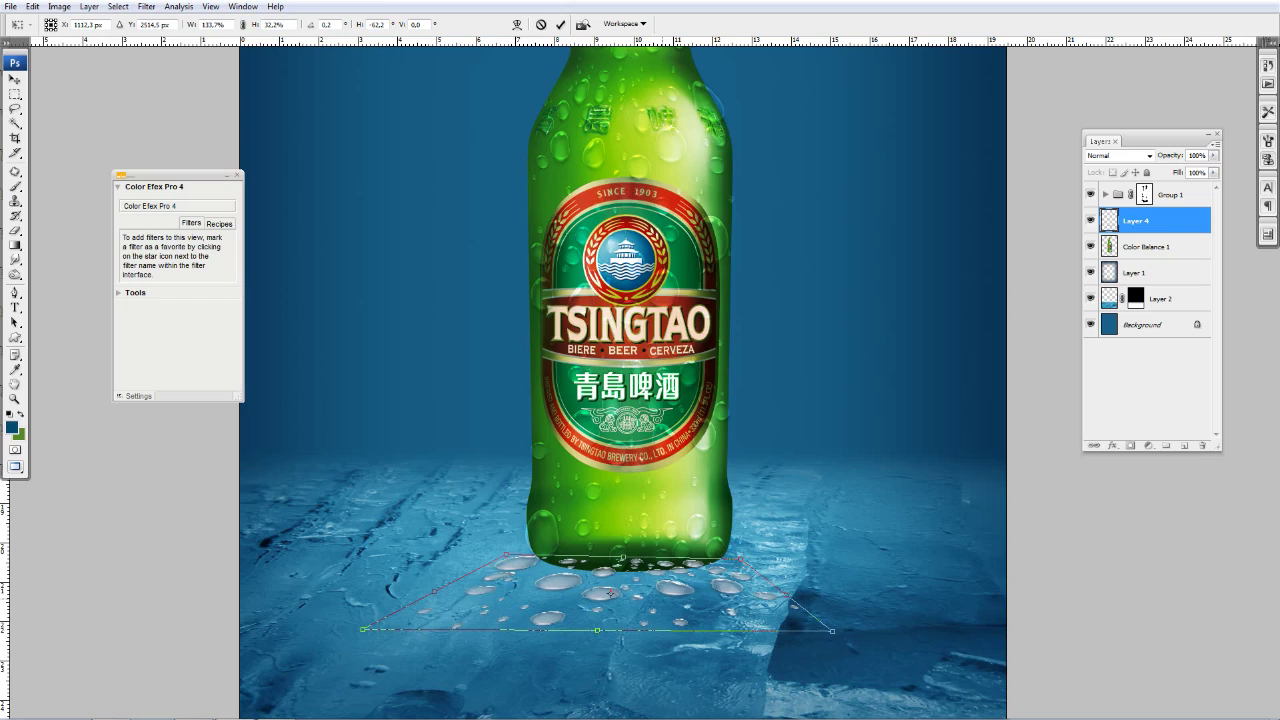
key("Return")
key("z")
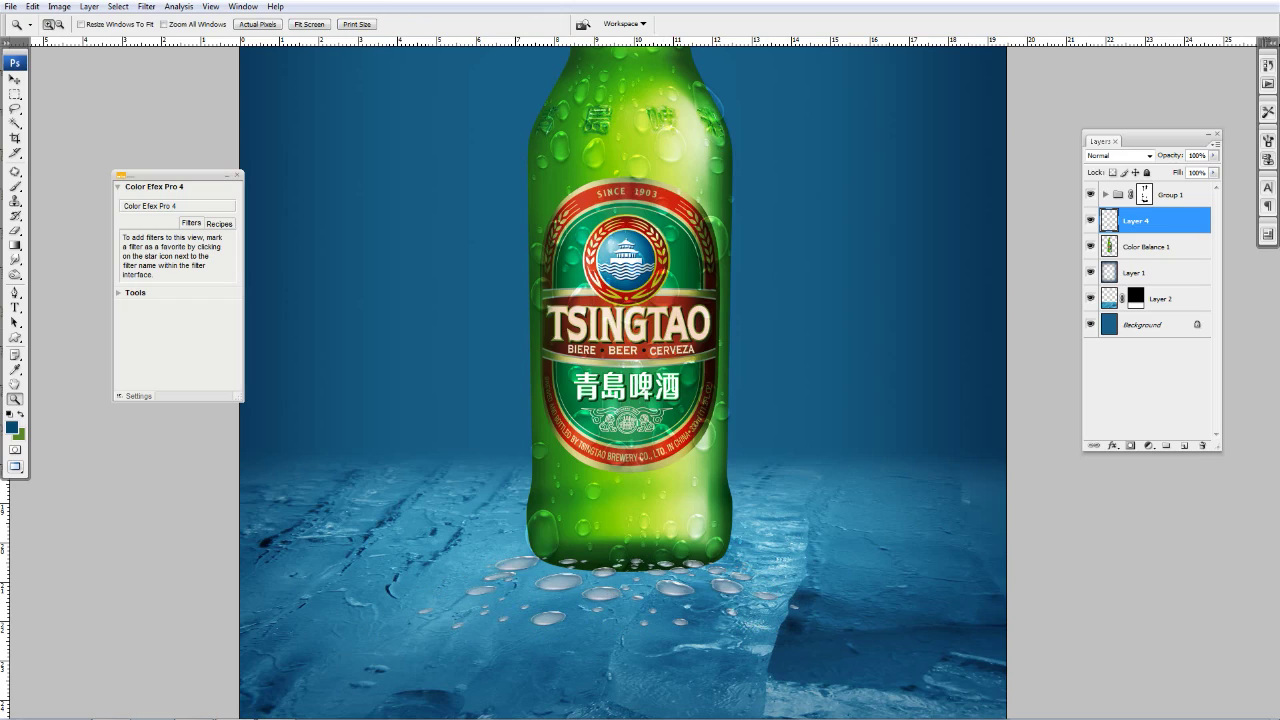
- Set Layer 4 to Overlay blending and zoom in on the bottle's base
left_click(1118, 155)
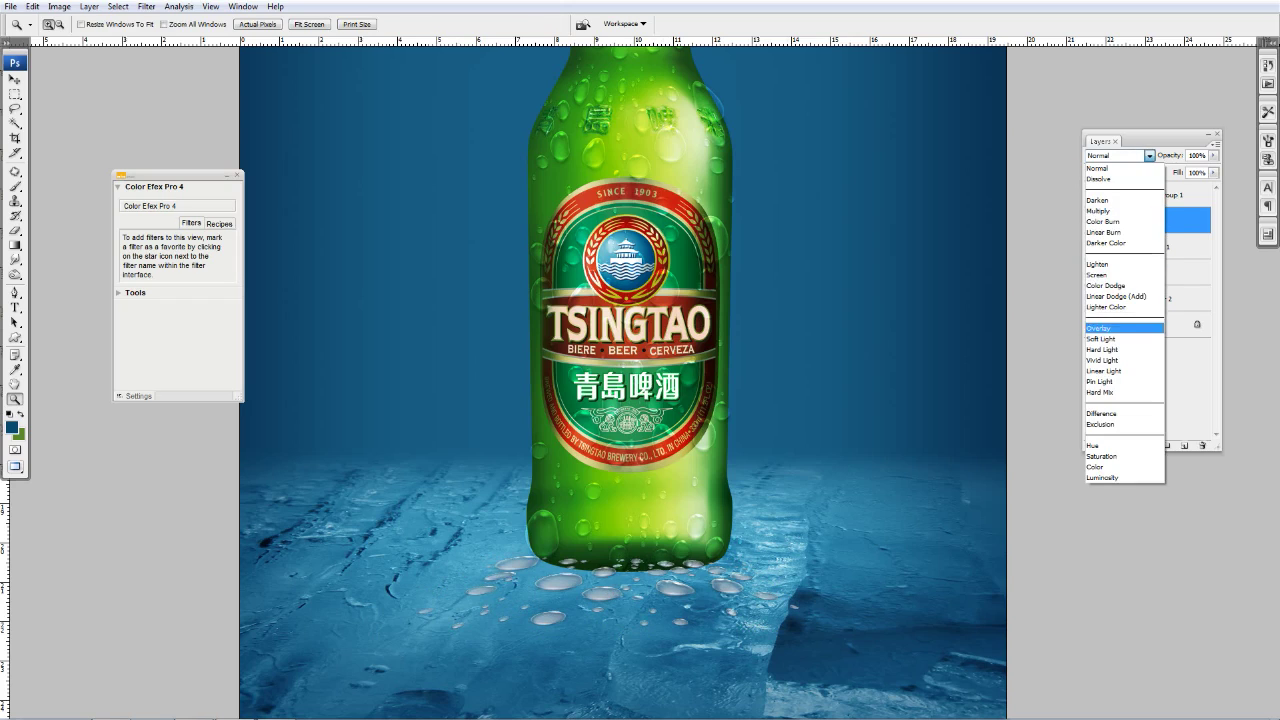
left_click(1110, 318)
left_click(655, 520)
left_click(655, 520)
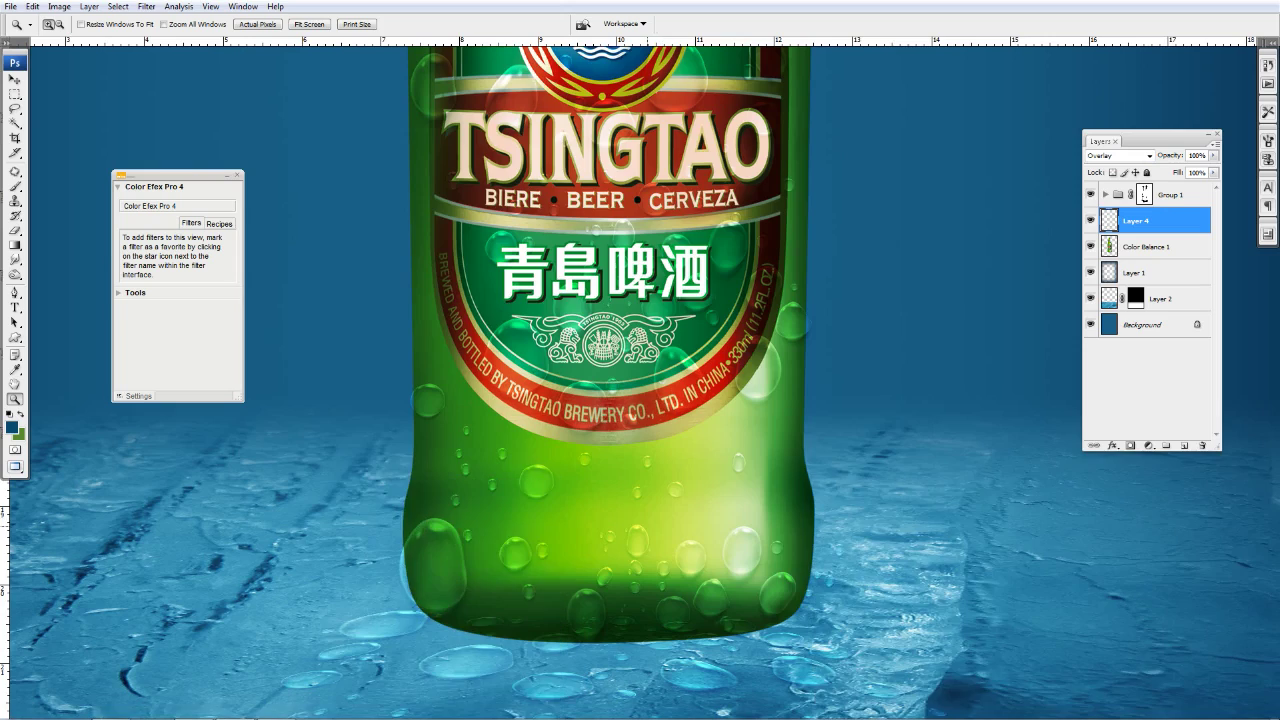
left_click(655, 520)
left_click_drag(655, 520, 675, 385)
- Hide Group 1, add a mask to Layer 4, and paint out drops along the bottle base
key("b")
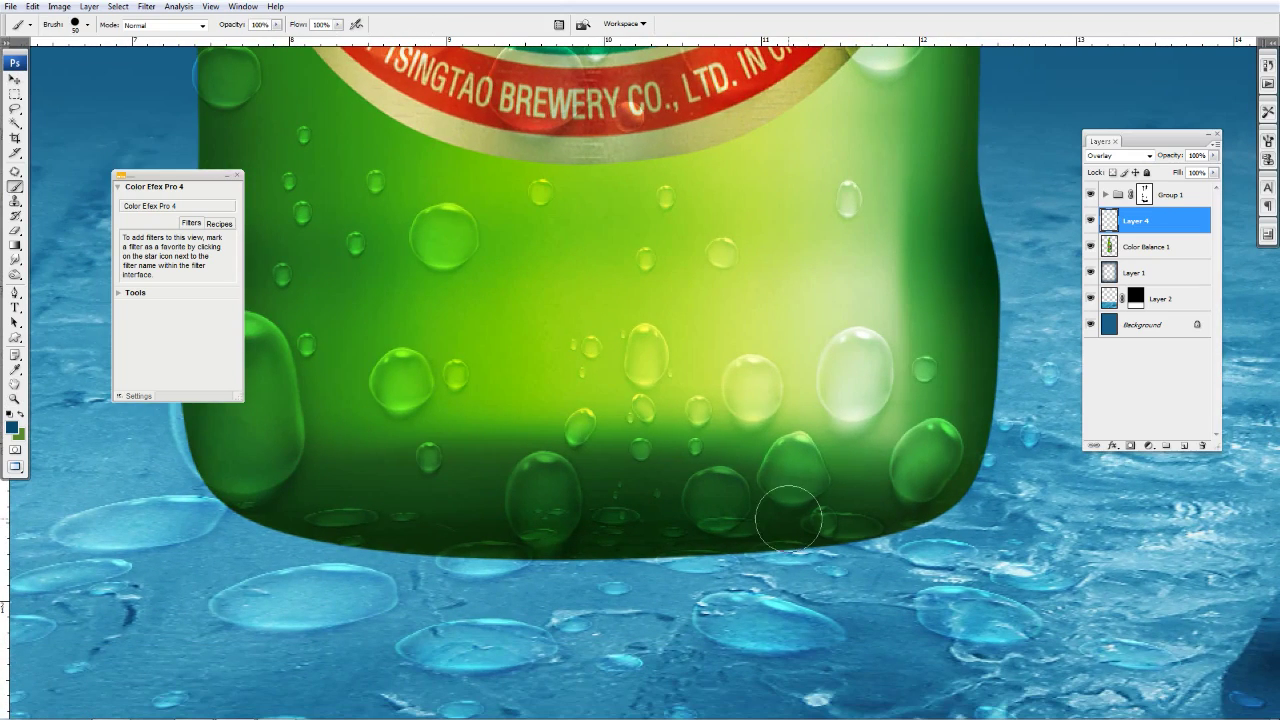
left_click(1090, 194)
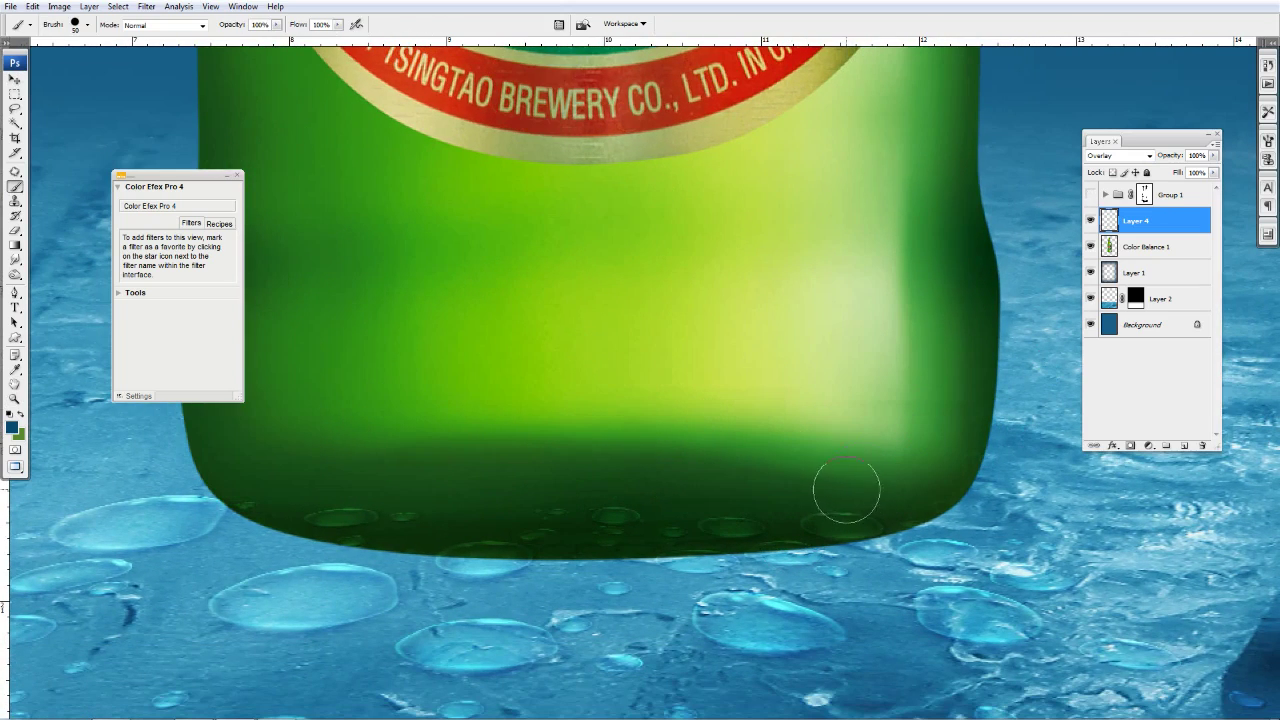
left_click(1130, 445)
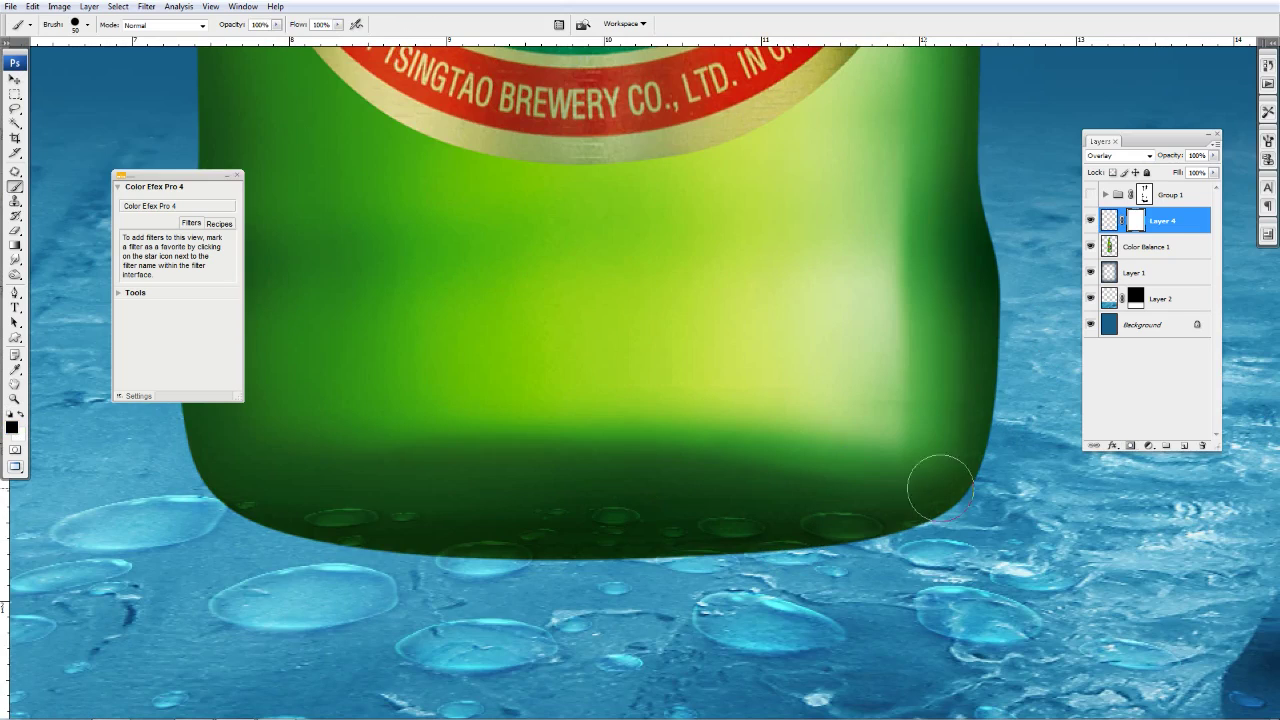
mouse_move(886, 500)
left_mouse_down()
mouse_move(782, 540)
mouse_move(273, 495)
left_mouse_up()
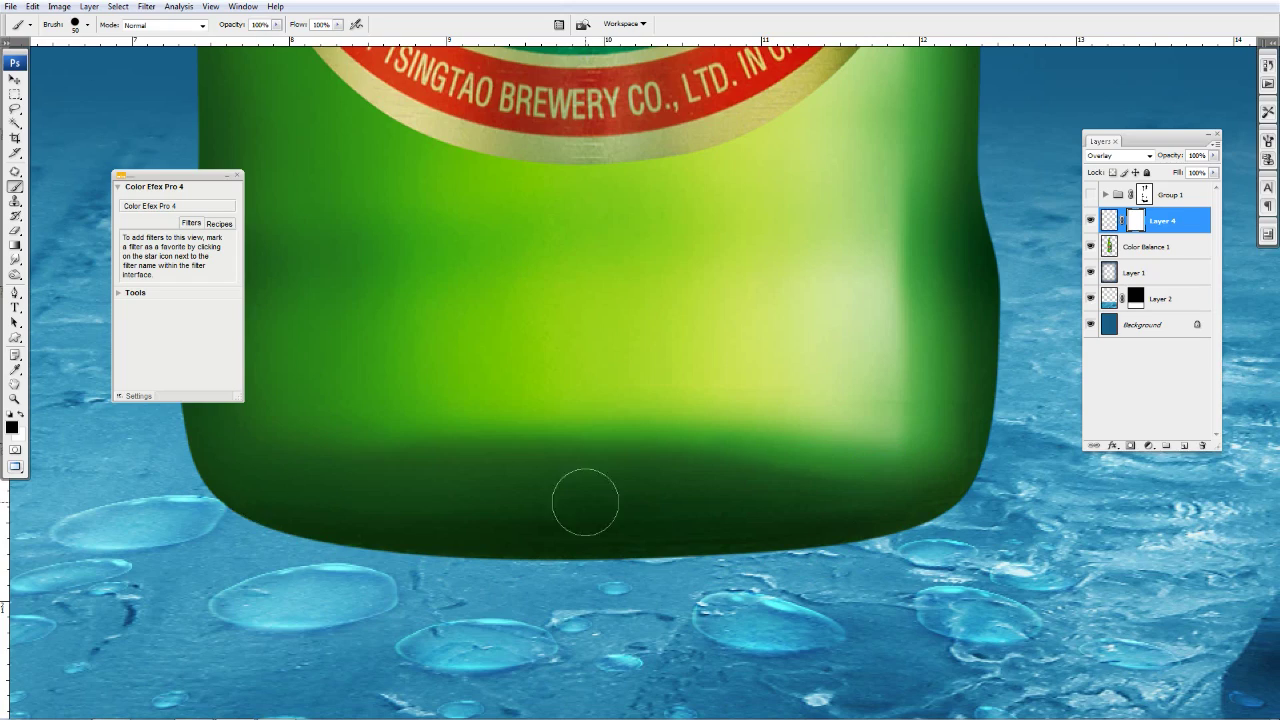
key("z")
key("ctrl+minus")
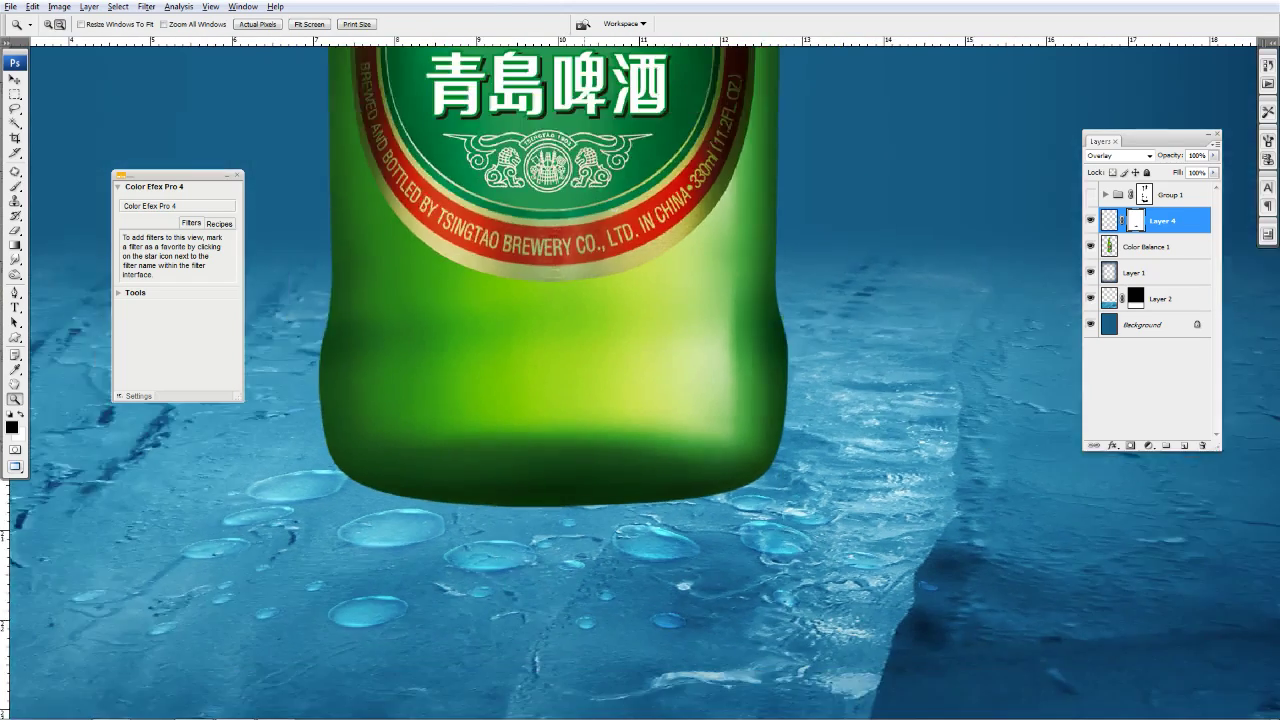
- Show Group 1 again and nudge the ice droplets slightly down-left
left_click(1090, 194)
key("ctrl+minus")
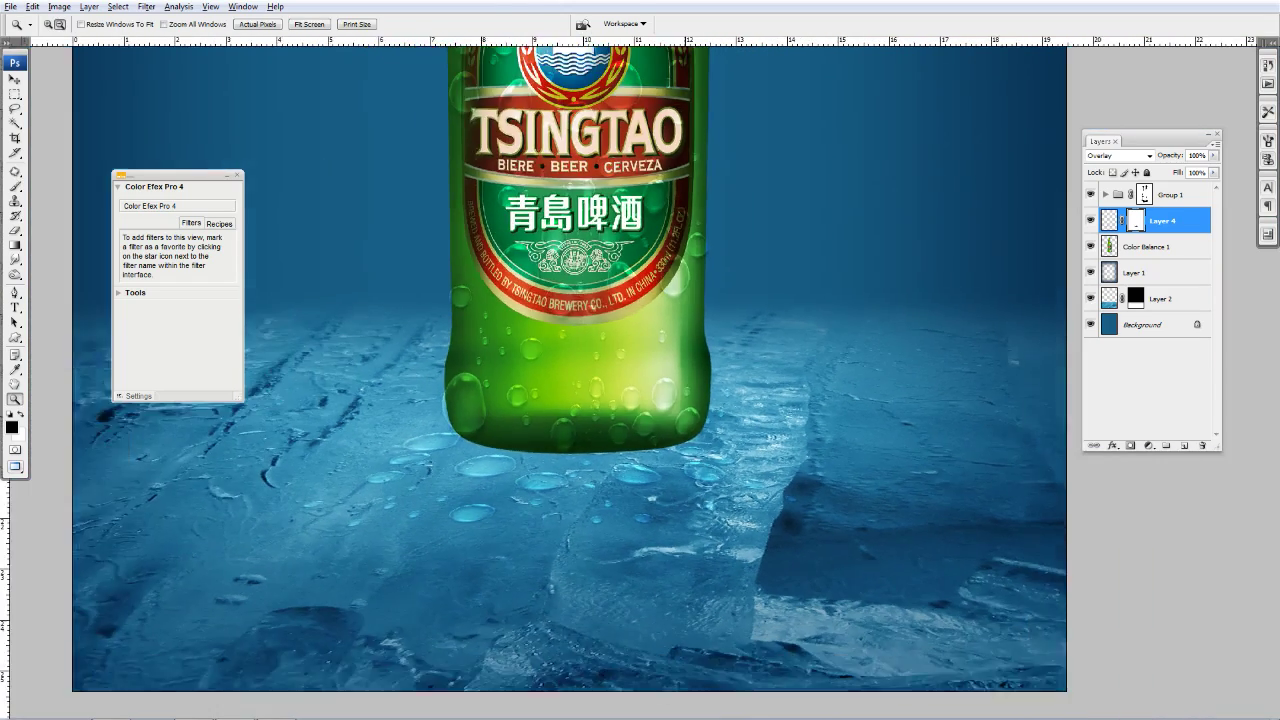
key("v")
left_click_drag(495, 445, 486, 457)
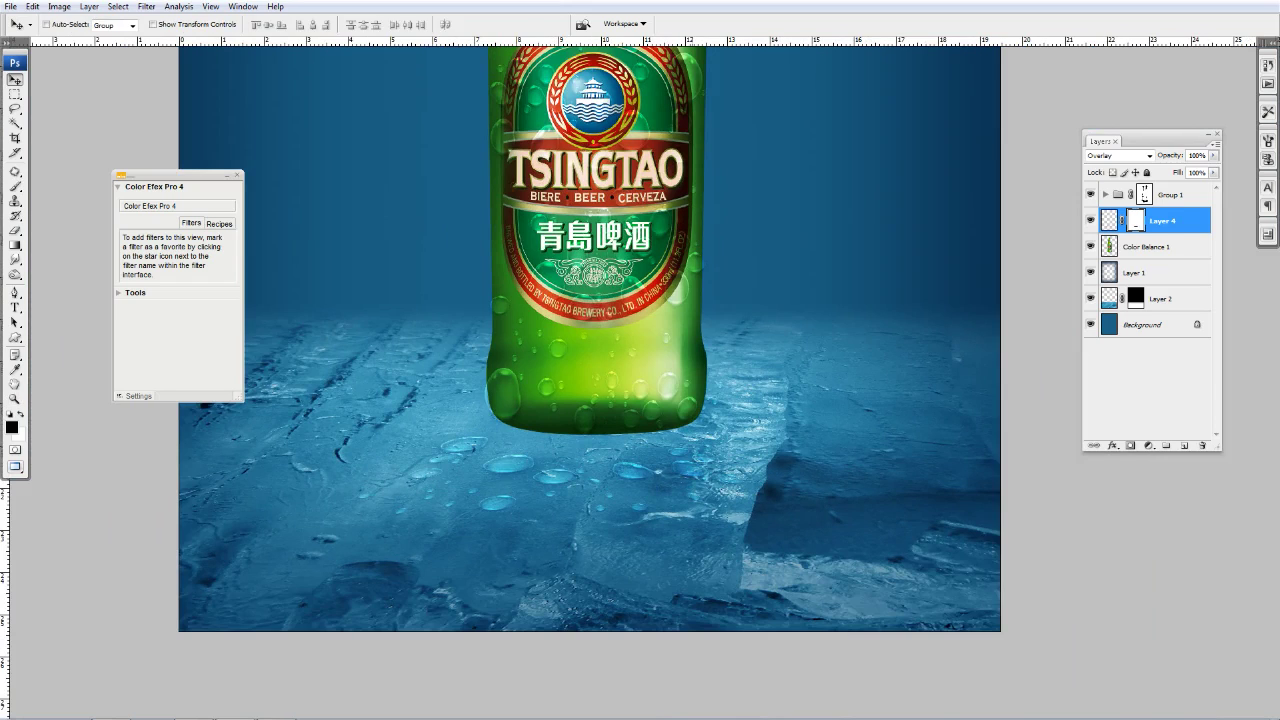
- Try Screen, Lighten and Soft Light on Layer 4, then return it to Overlay
left_click(1120, 155)
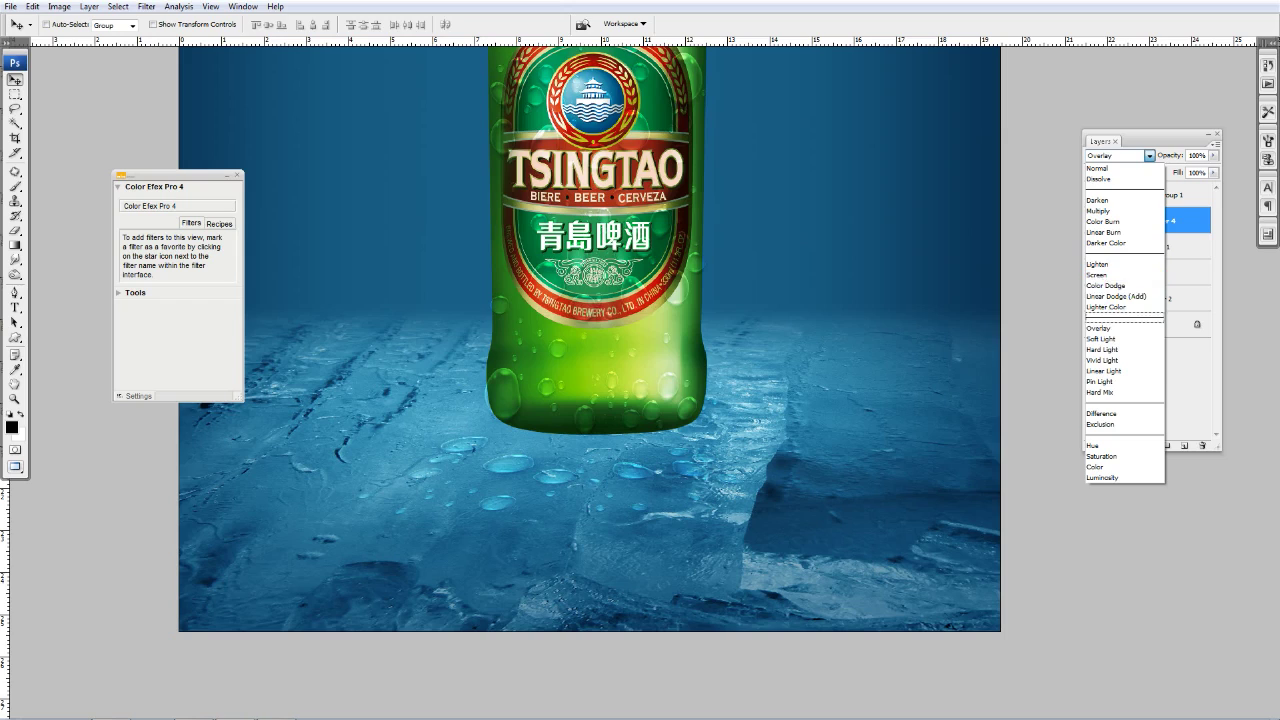
left_click(1110, 274)
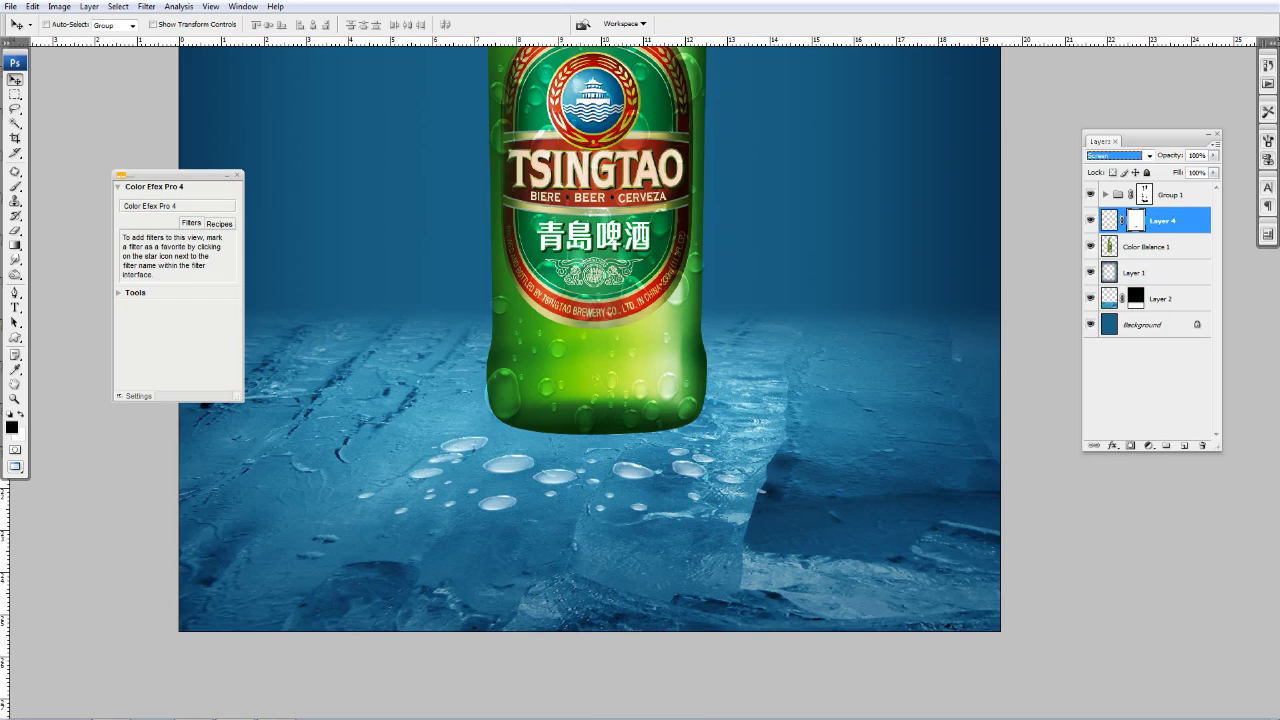
left_click(1149, 155)
left_click(1097, 264)
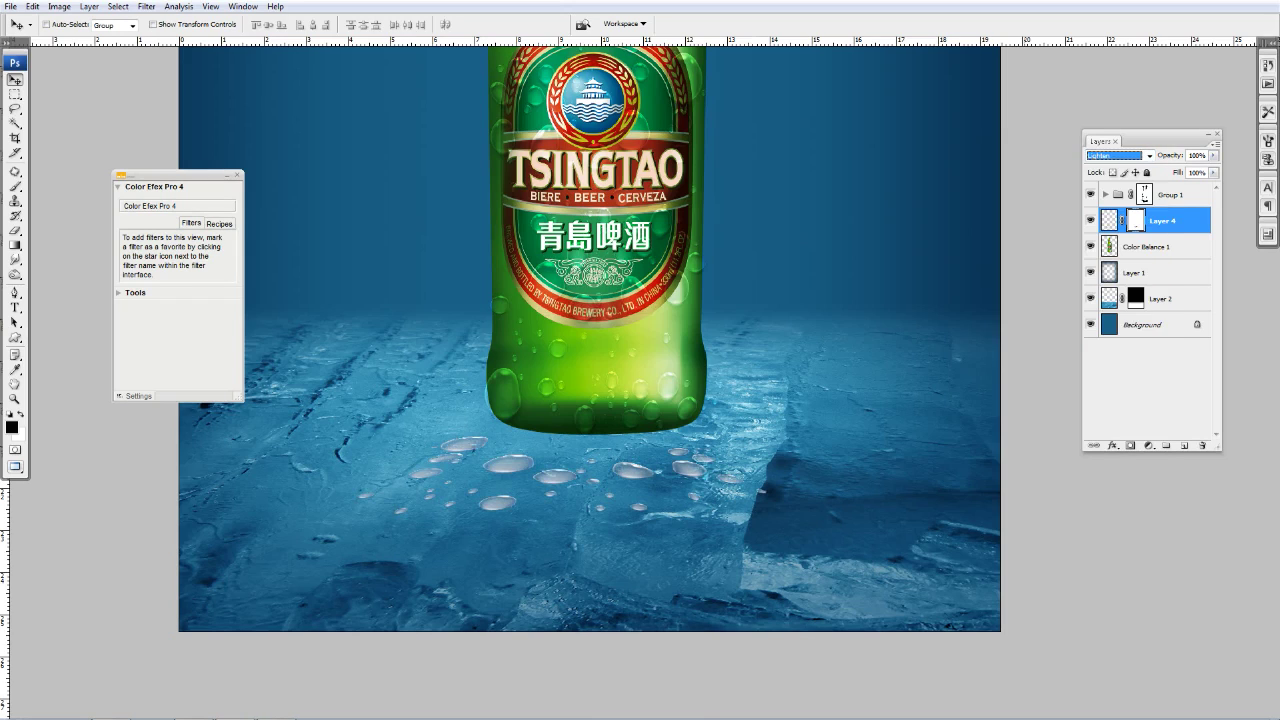
left_click(1149, 155)
left_click(1100, 339)
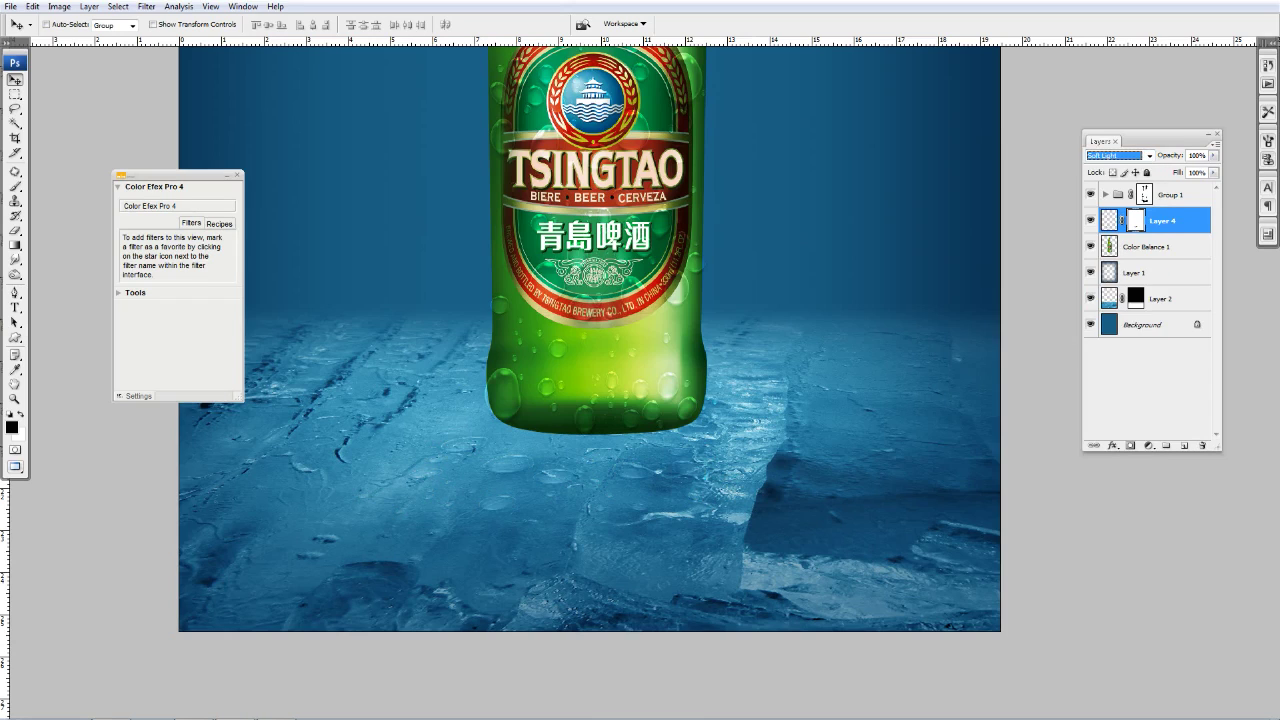
left_click(1149, 155)
left_click(1100, 314)
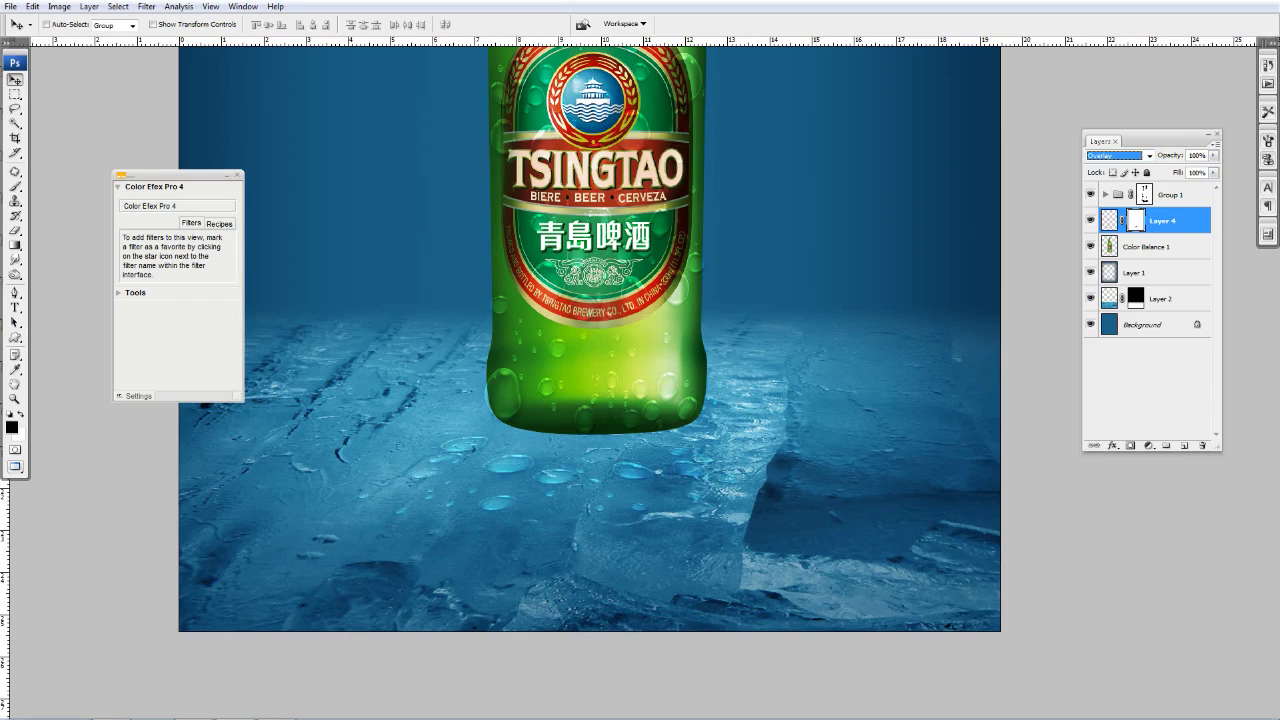
- Lighten Layer 4's mask by raising its Curves
key("ctrl+m")
left_click_drag(1013, 275, 987, 249)
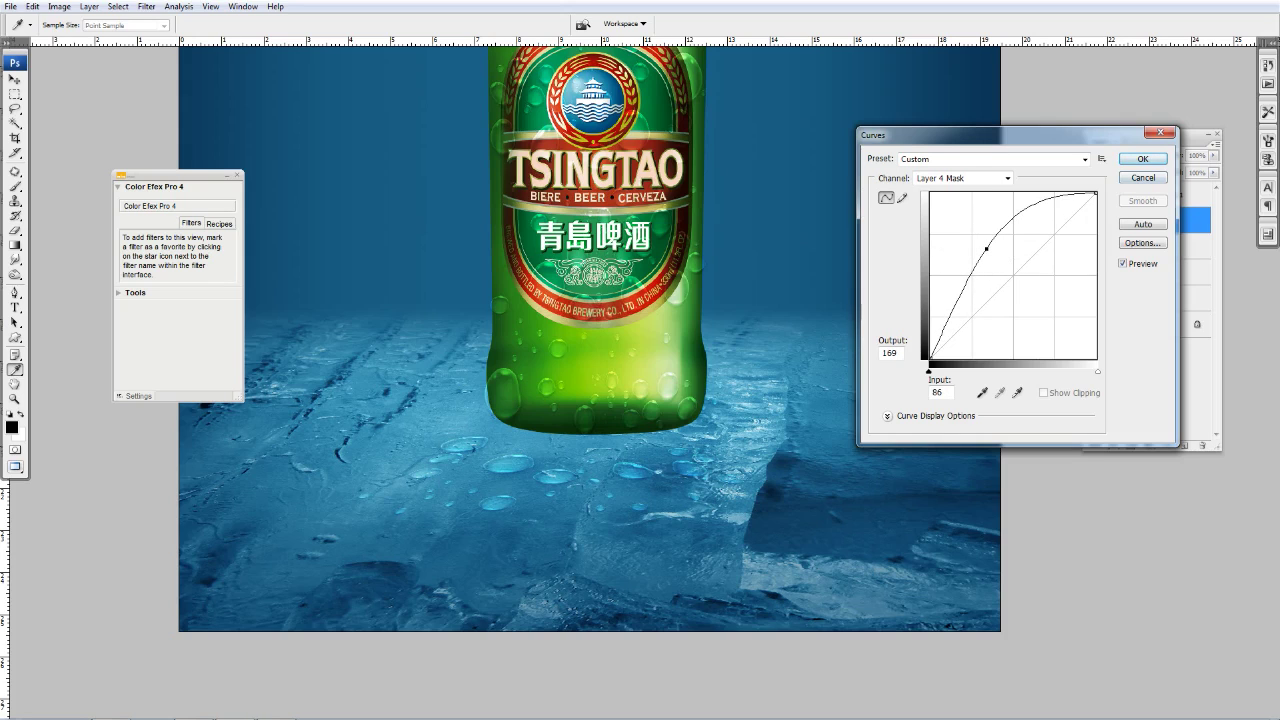
key("Return")
key("z")
key("ctrl+minus")
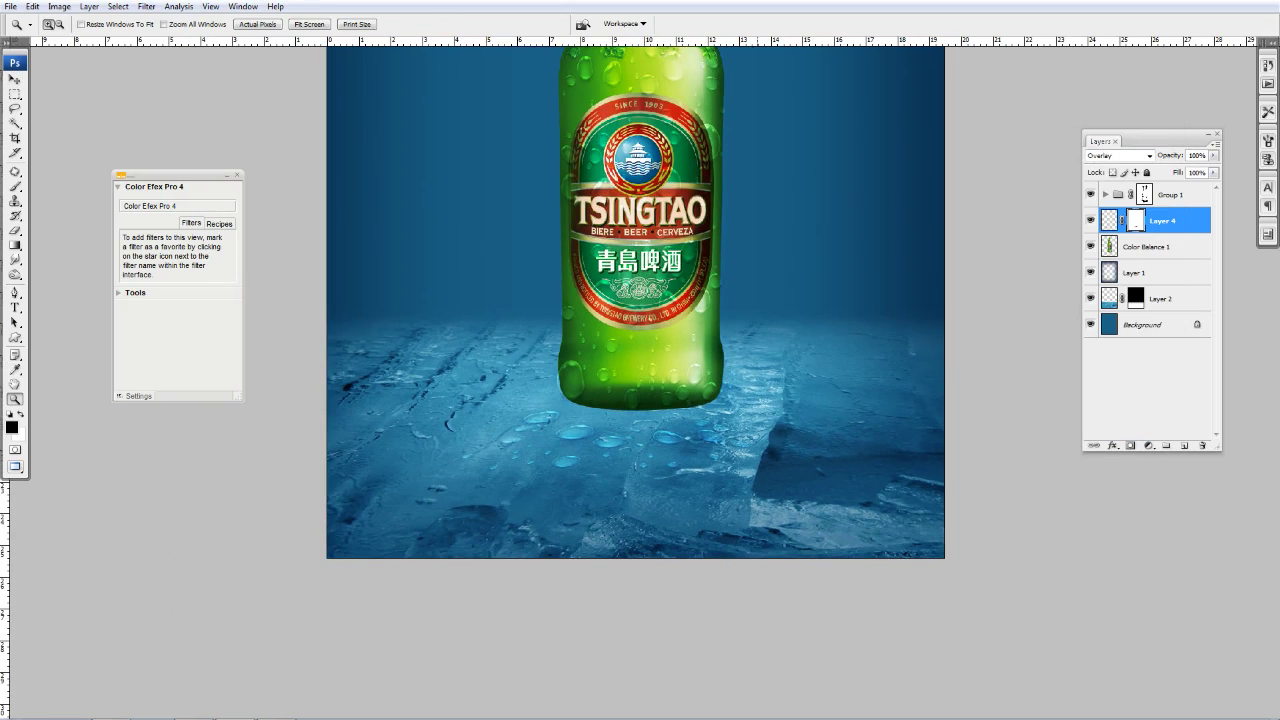
- Select Layer 1 and bring up the Open dialog on the Beer folder
scroll(450, 461, "up", 3)
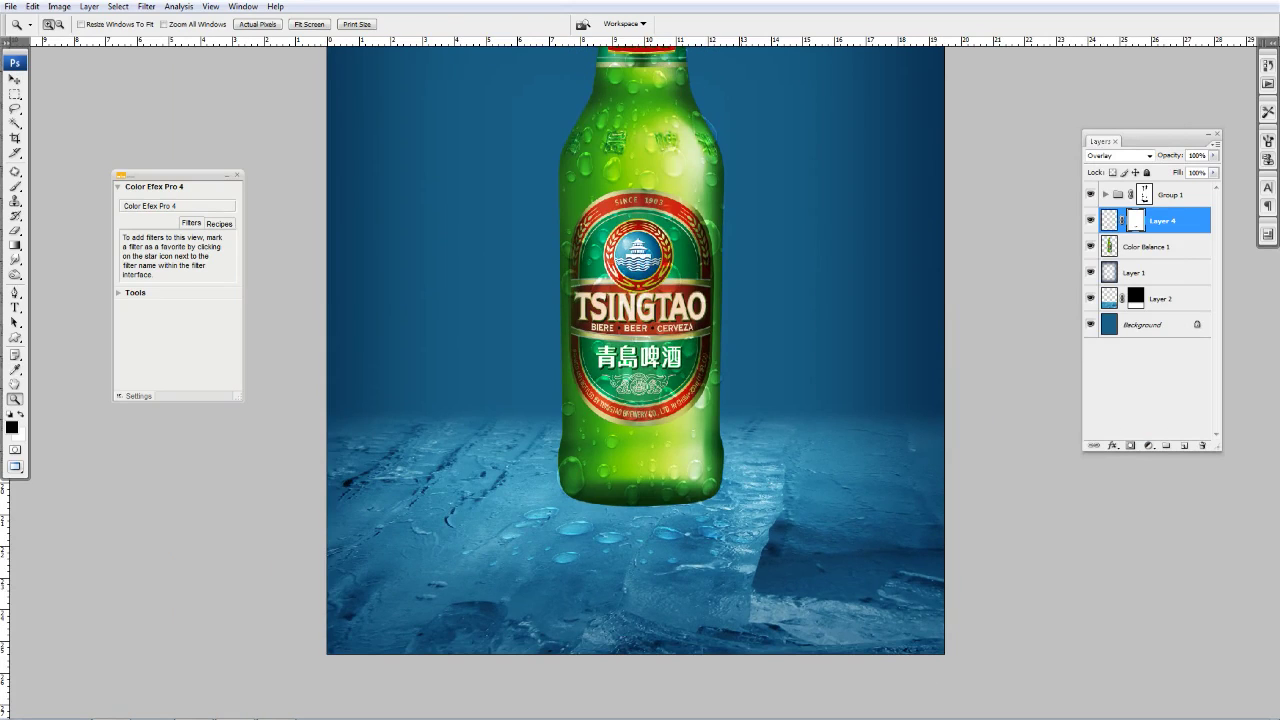
scroll(636, 383, "up", 2)
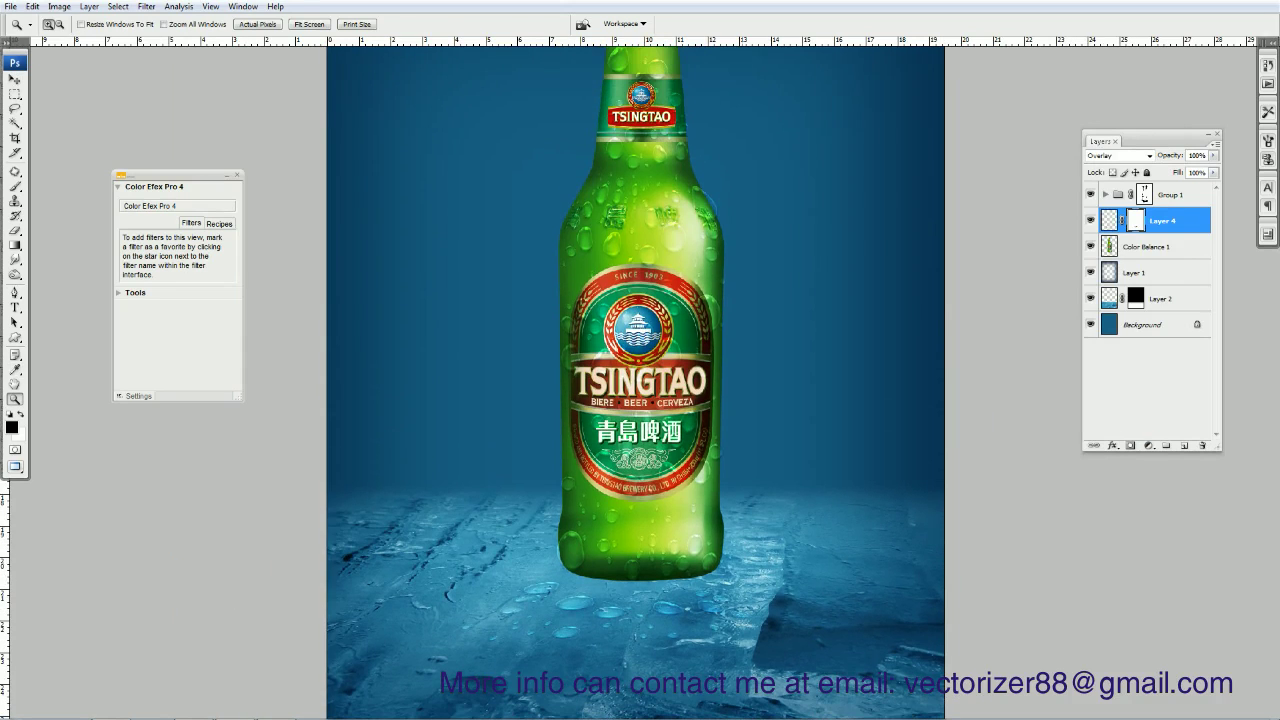
left_click(1150, 272)
key("ctrl+minus")
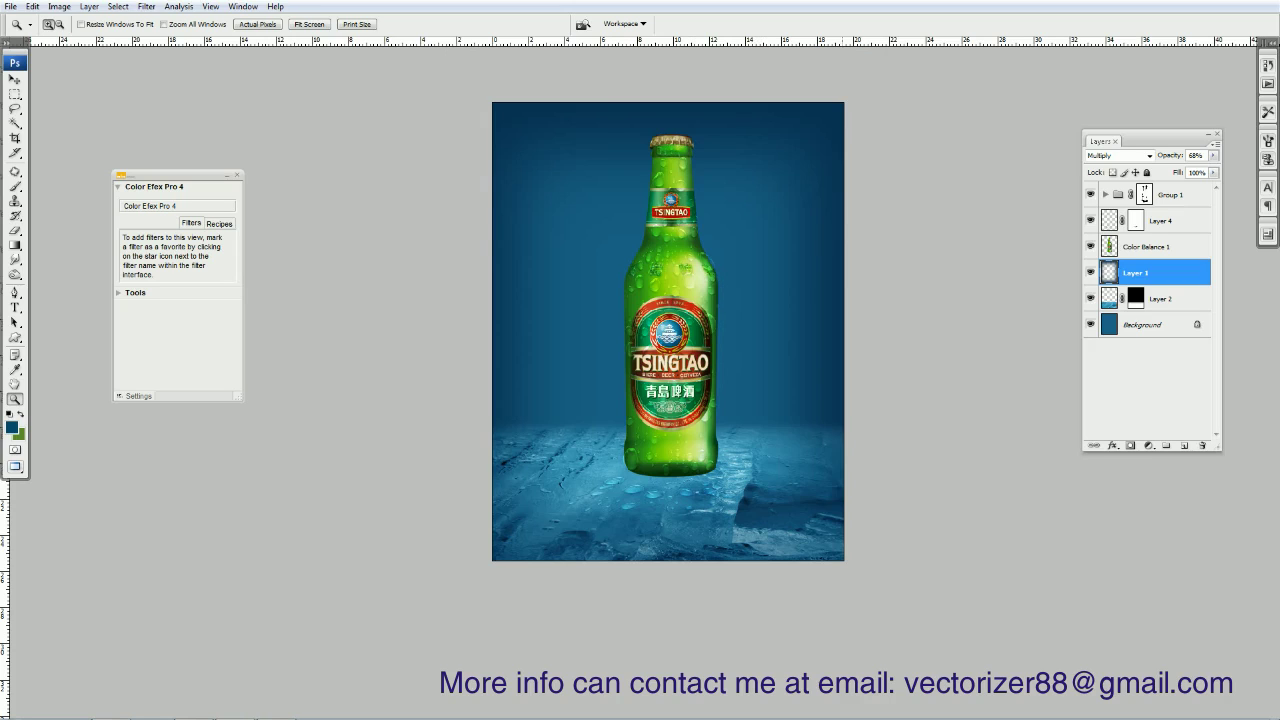
key("ctrl+o")
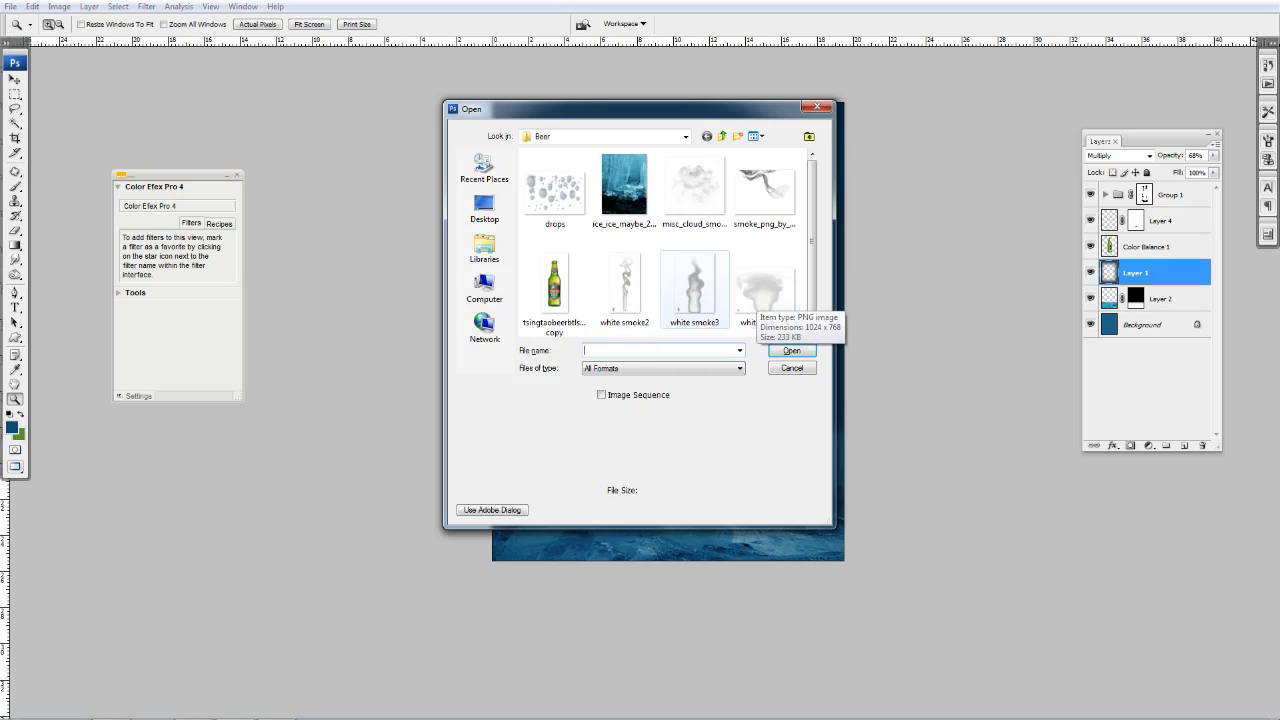
- Open white smoke3.png and drag it into the cold drink document
left_click(695, 288)
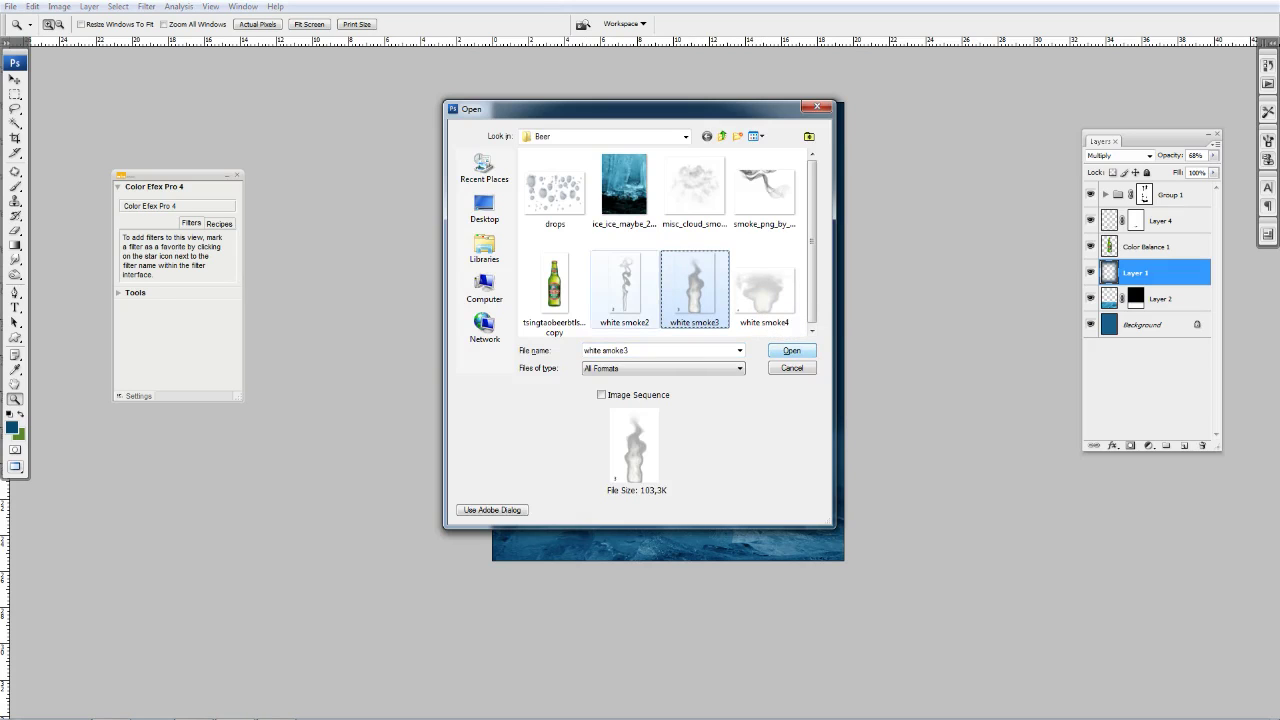
left_click(791, 350)
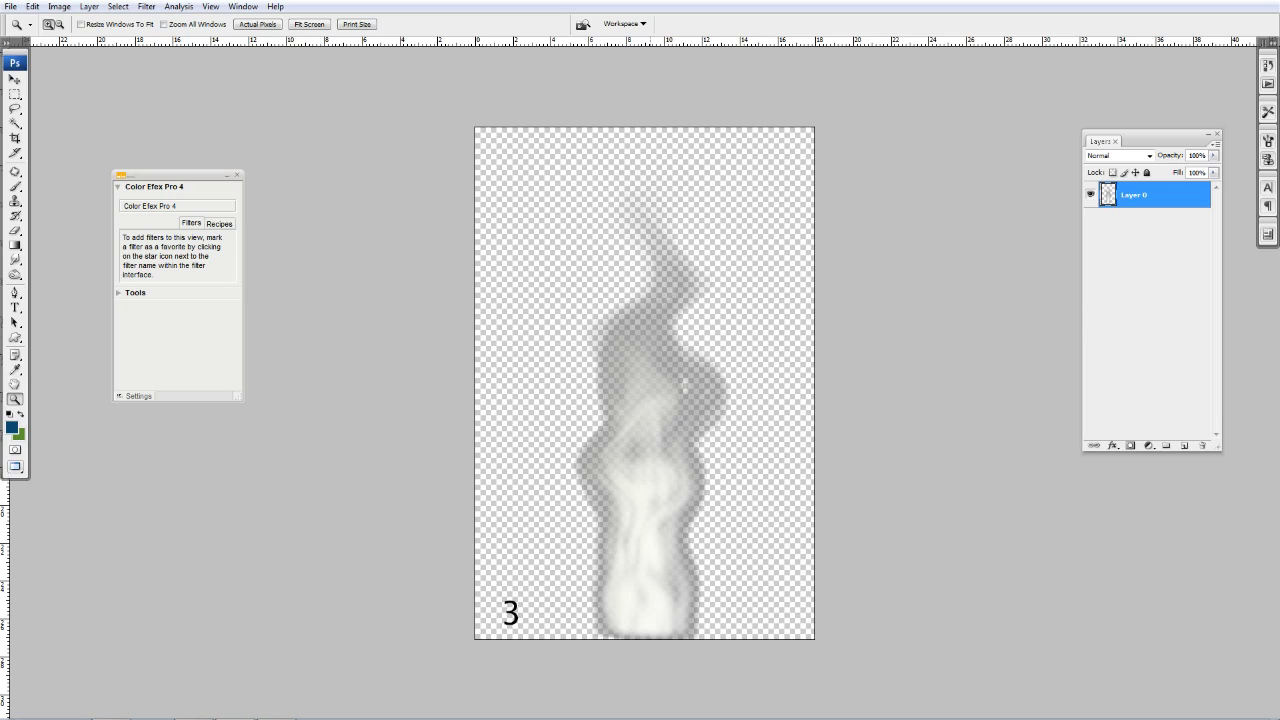
key("e")
key("v")
key("f")
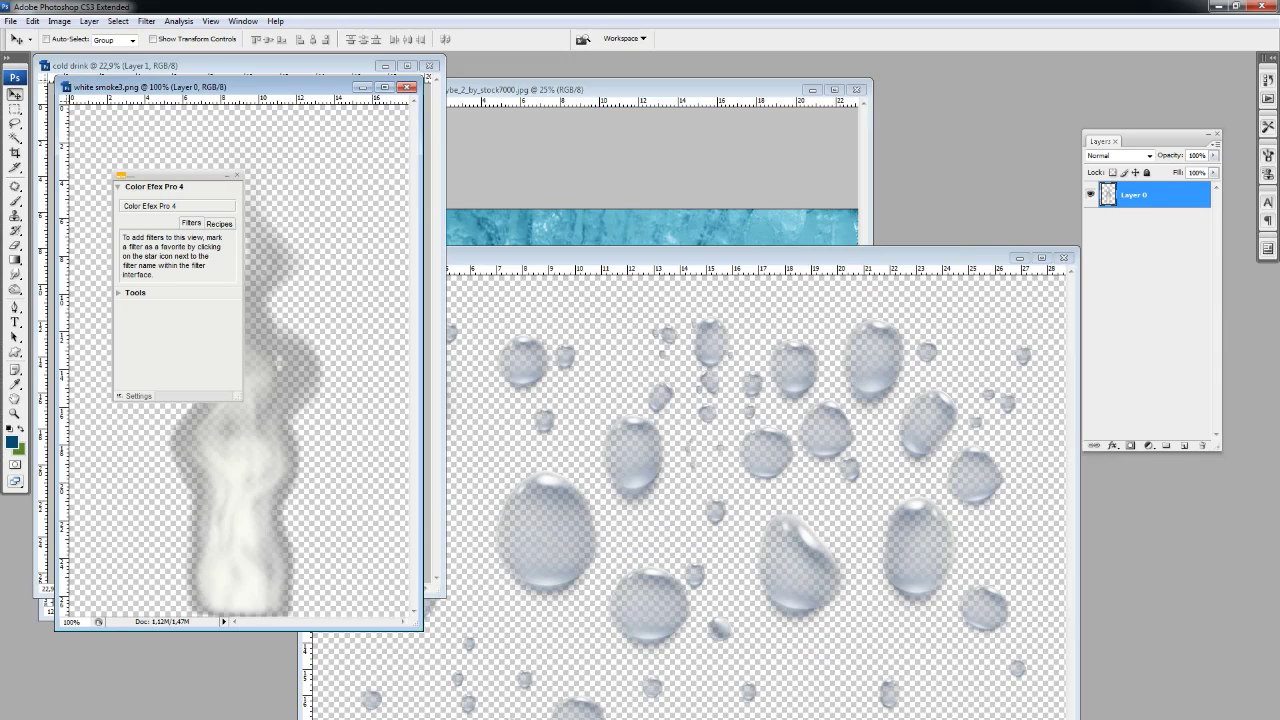
left_click_drag(278, 362, 353, 325)
left_click_drag(240, 87, 378, 111)
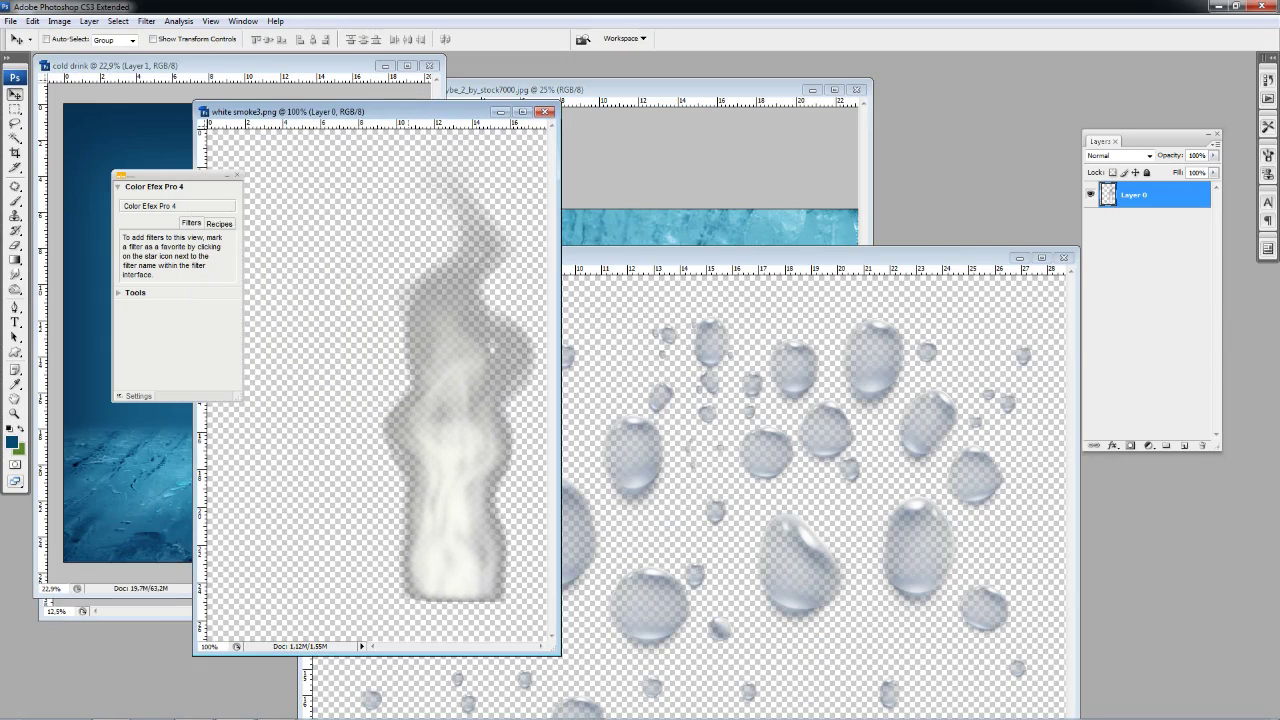
left_click_drag(460, 400, 225, 470)
- Close the drops, ice and smoke images unsaved, then move the smoke up near the neck
left_click(1063, 257)
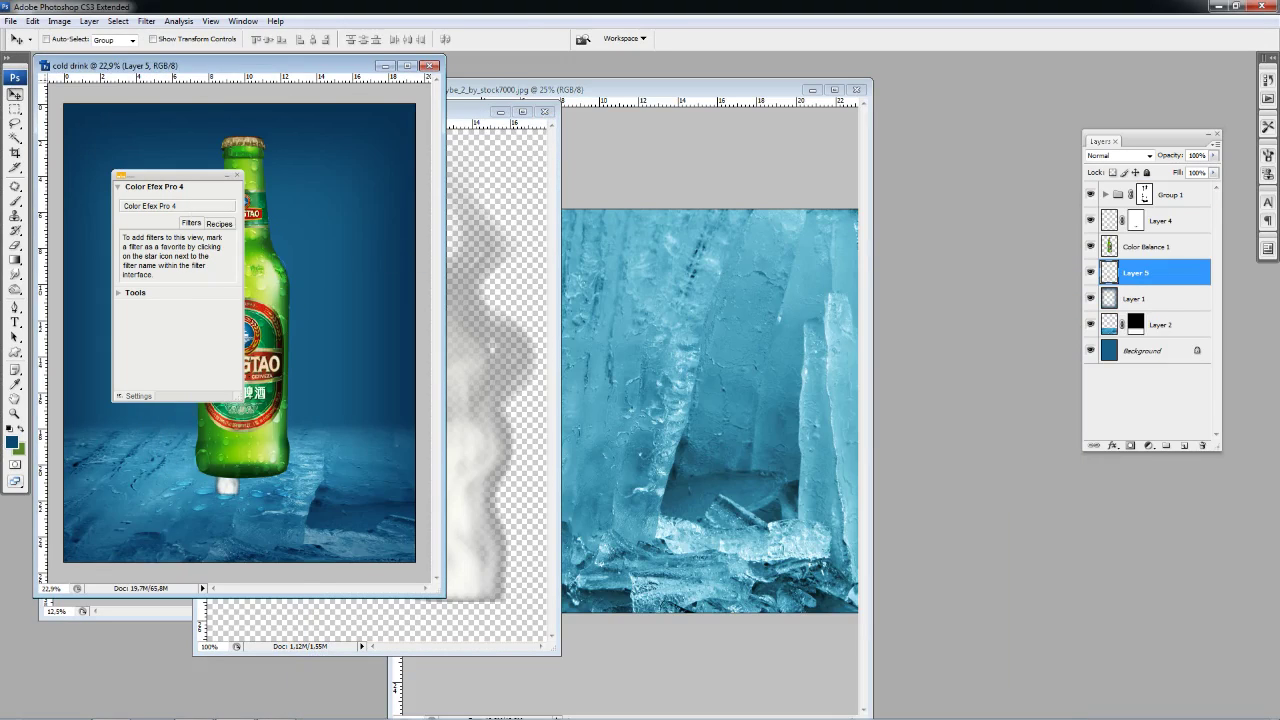
left_click(856, 89)
left_click(606, 261)
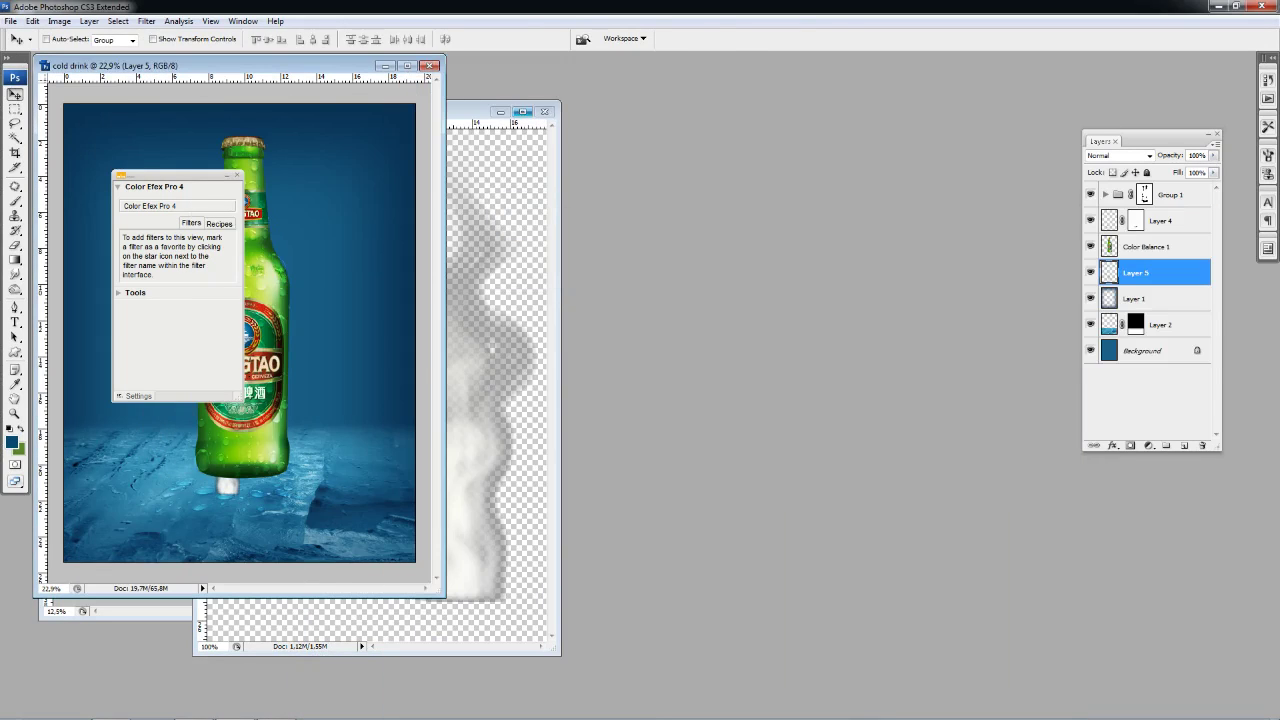
left_click(545, 111)
key("n")
key("f")
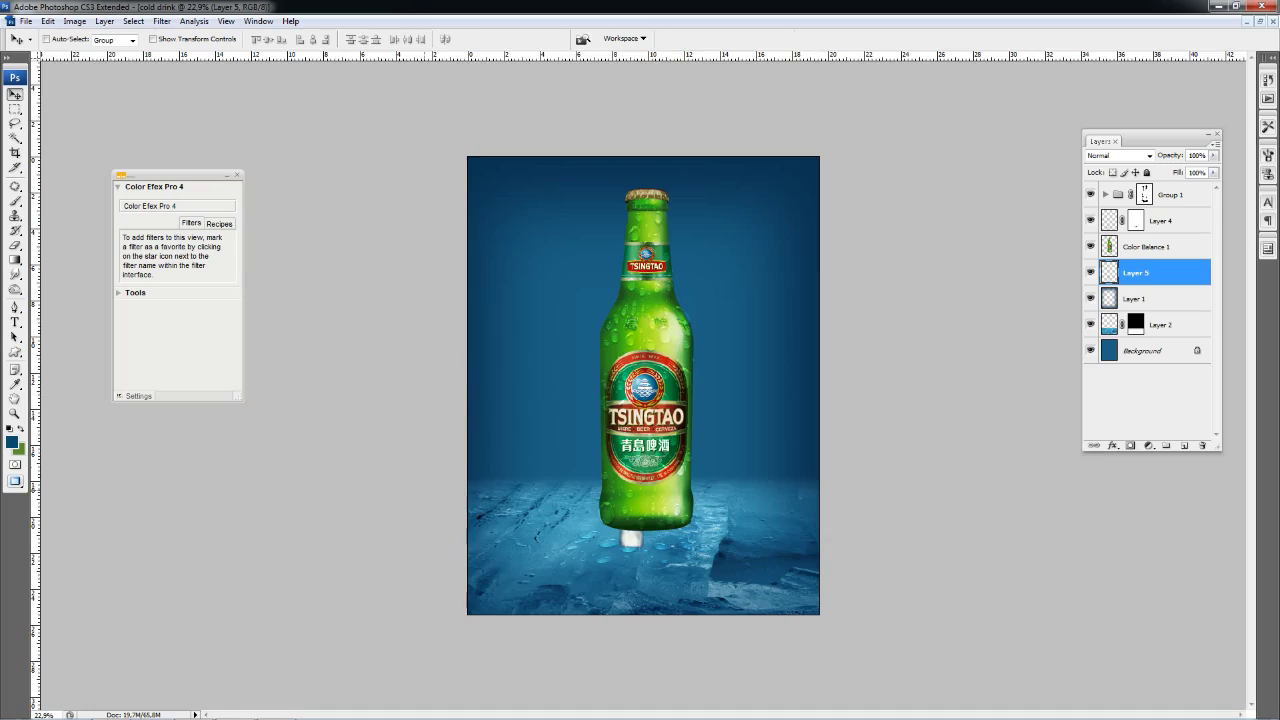
left_click_drag(698, 480, 690, 315)
- Set Layer 5 to Screen and raise the smoke wisp beside the bottle neck
left_click(1118, 155)
left_click(1120, 266)
key("z")
key("f")
key("ctrl+plus")
key("ctrl+plus")
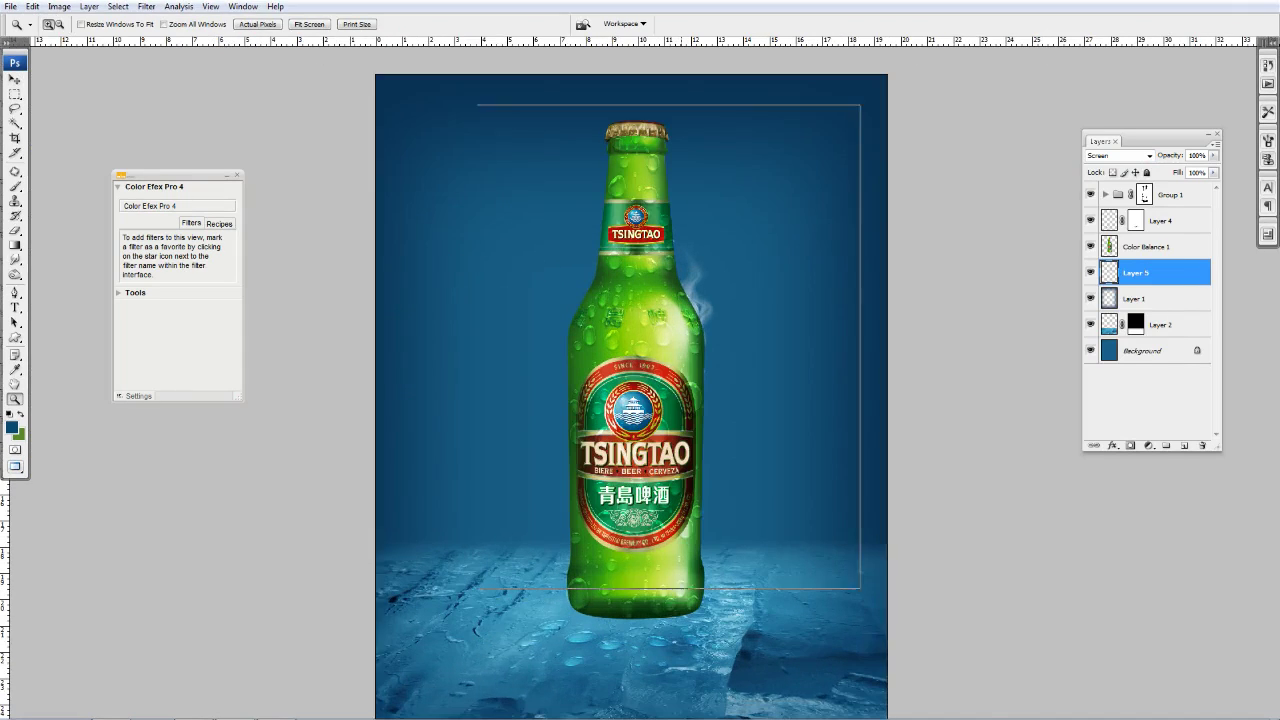
key("ctrl+plus")
key("v")
left_click_drag(700, 300, 675, 180)
scroll(640, 400, "up", 2)
scroll(615, 400, "up", 2)
left_click_drag(680, 330, 678, 255)
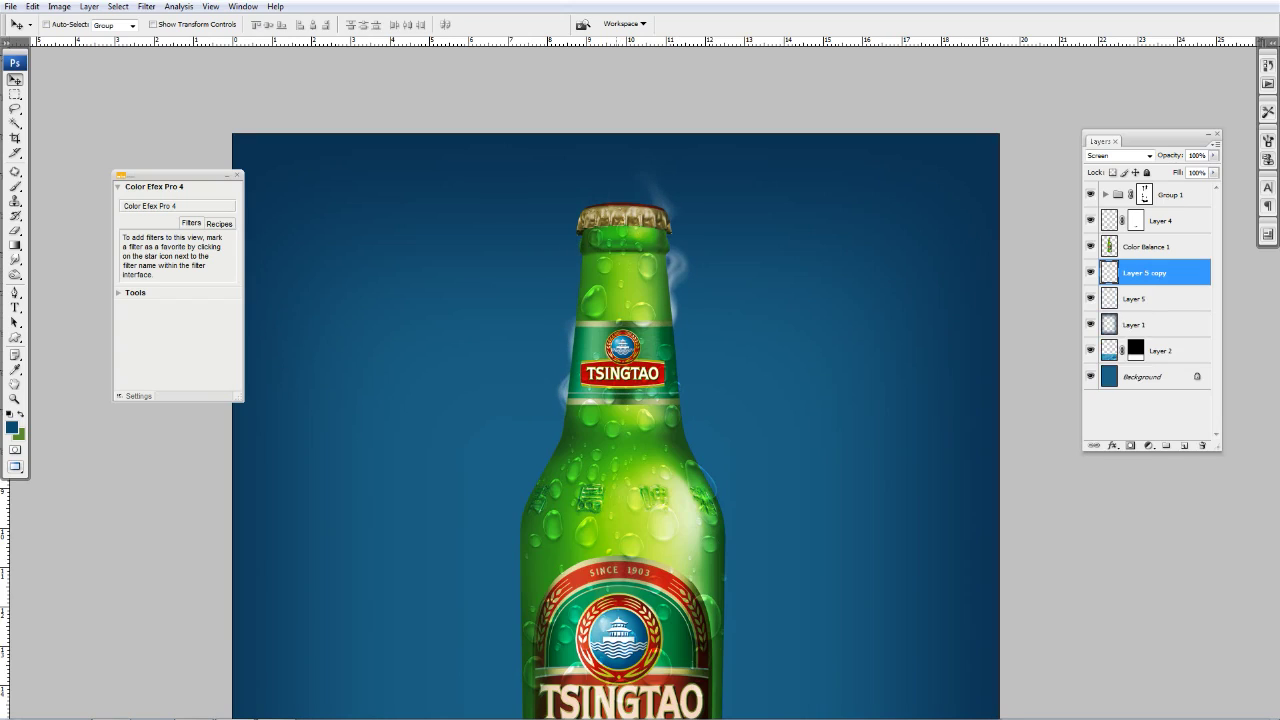
- Make three copies of the smoke wisp around the neck, then bring up the Open dialog
key("ctrl+j")
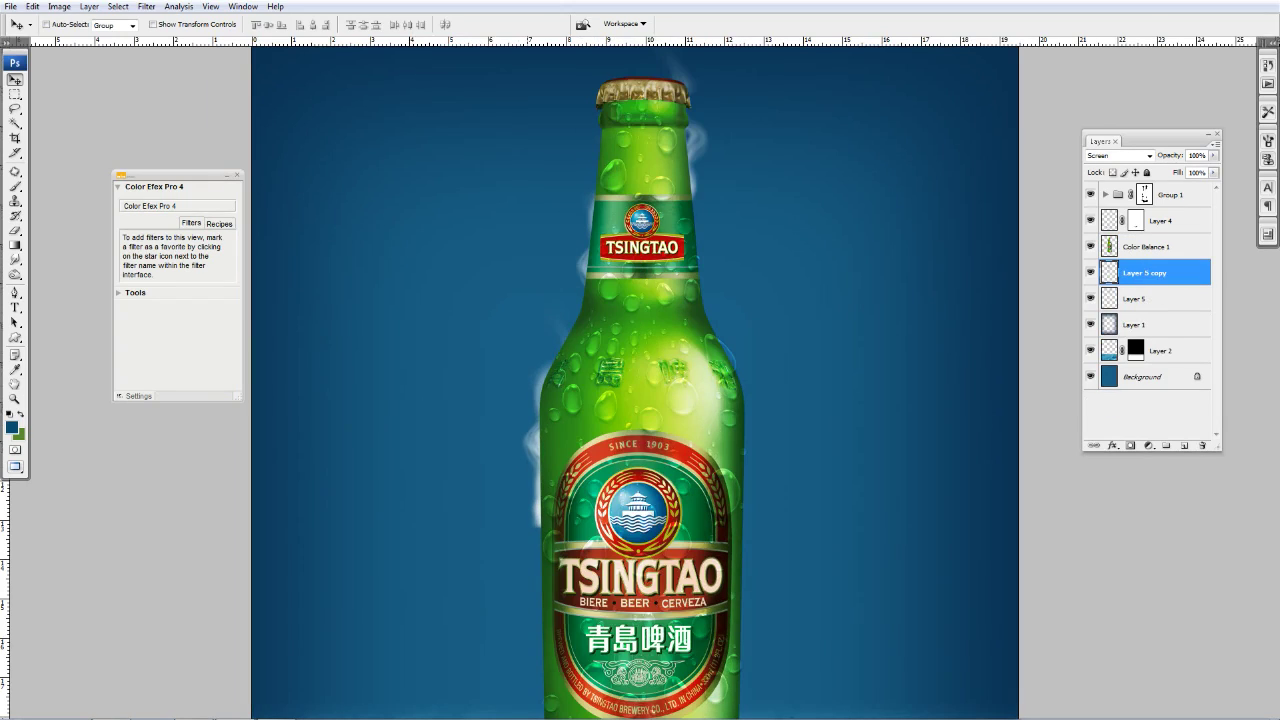
key("ctrl+j")
key("ctrl+t")
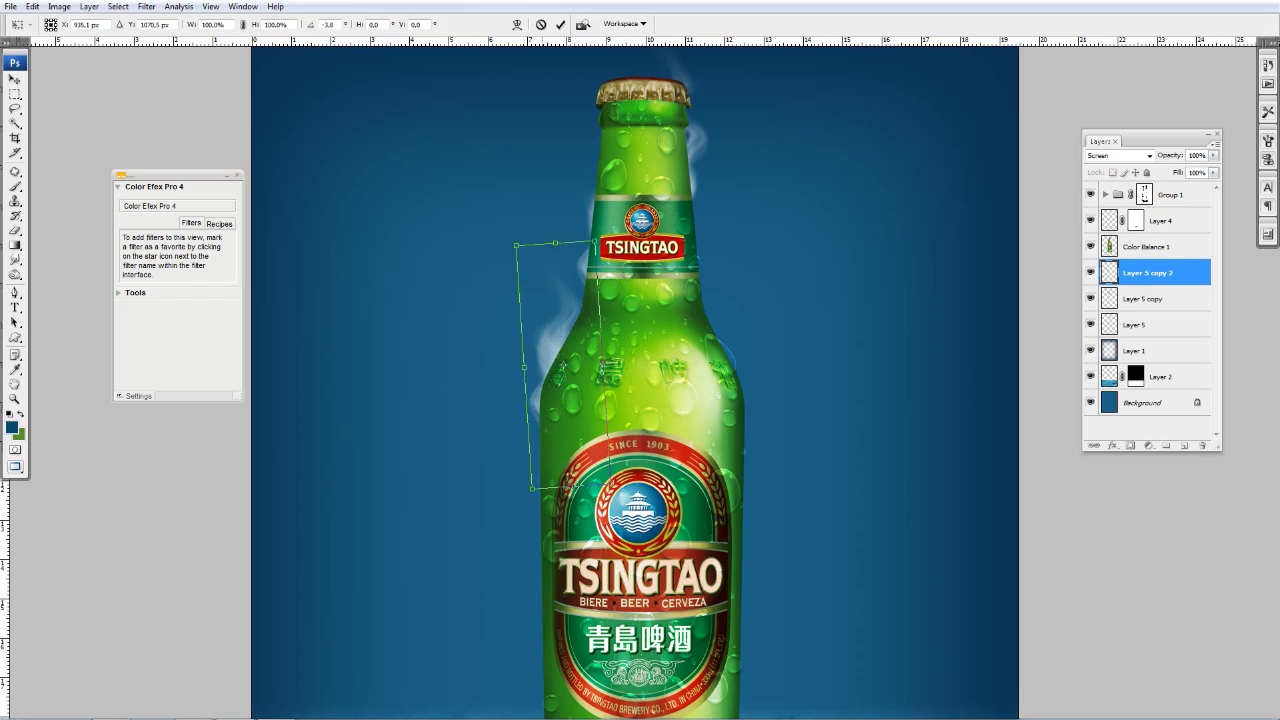
key("Return")
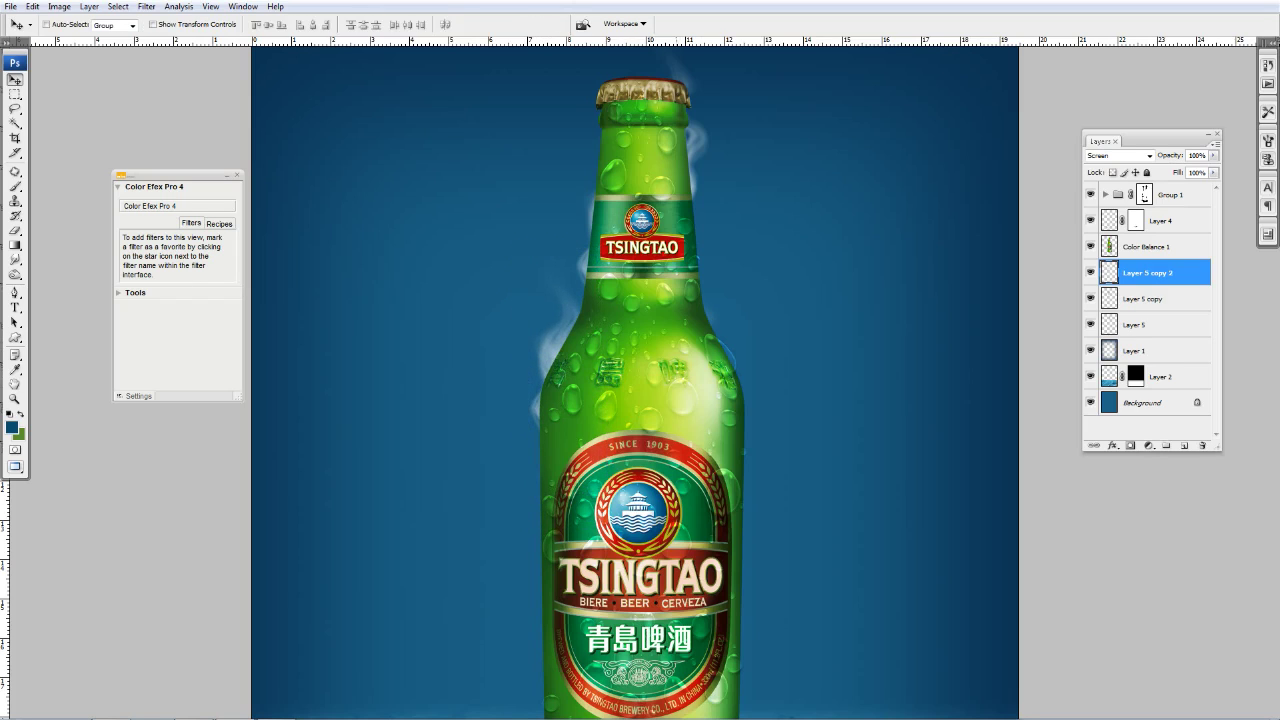
key("ctrl+j")
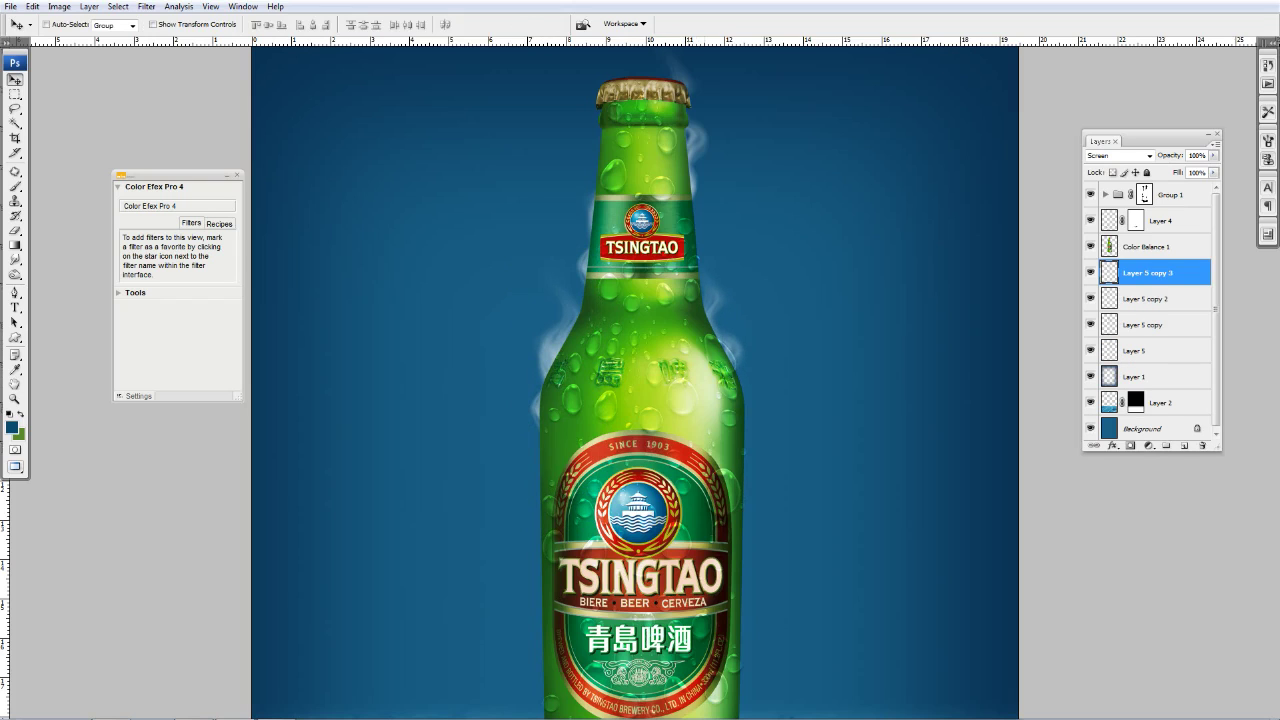
key("z")
key("ctrl+minus")
key("ctrl+minus")
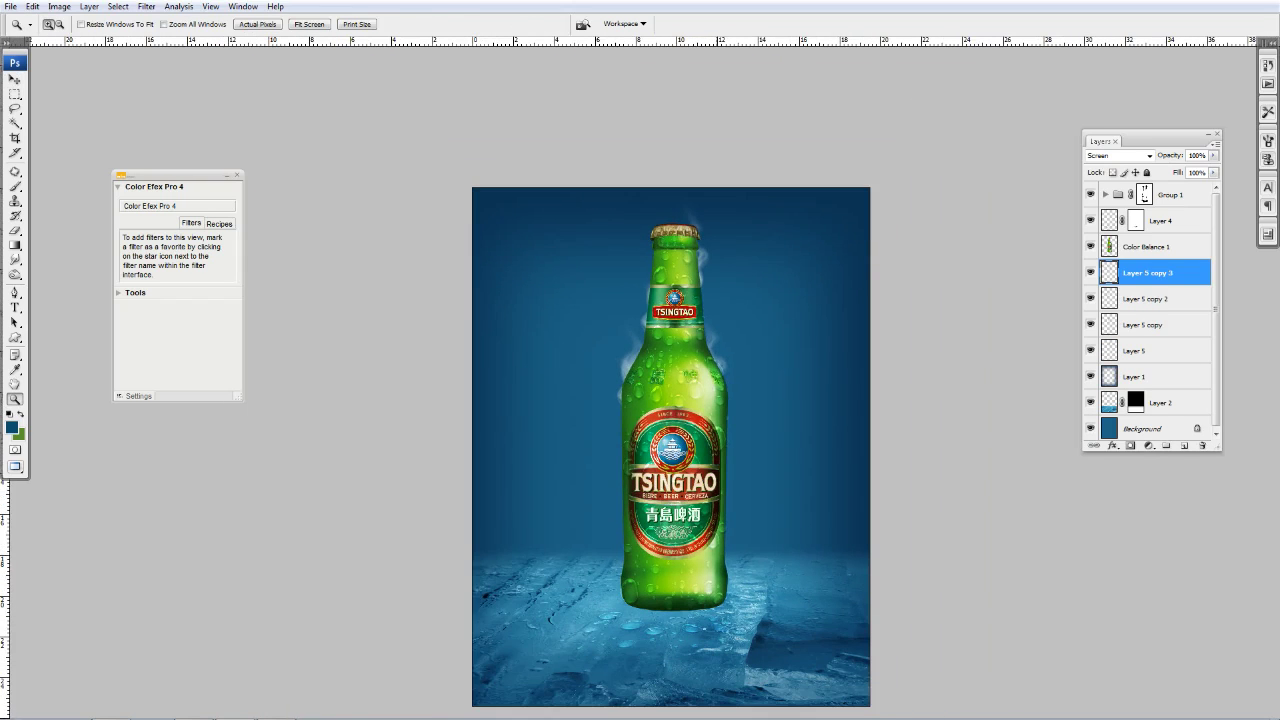
key("ctrl+o")
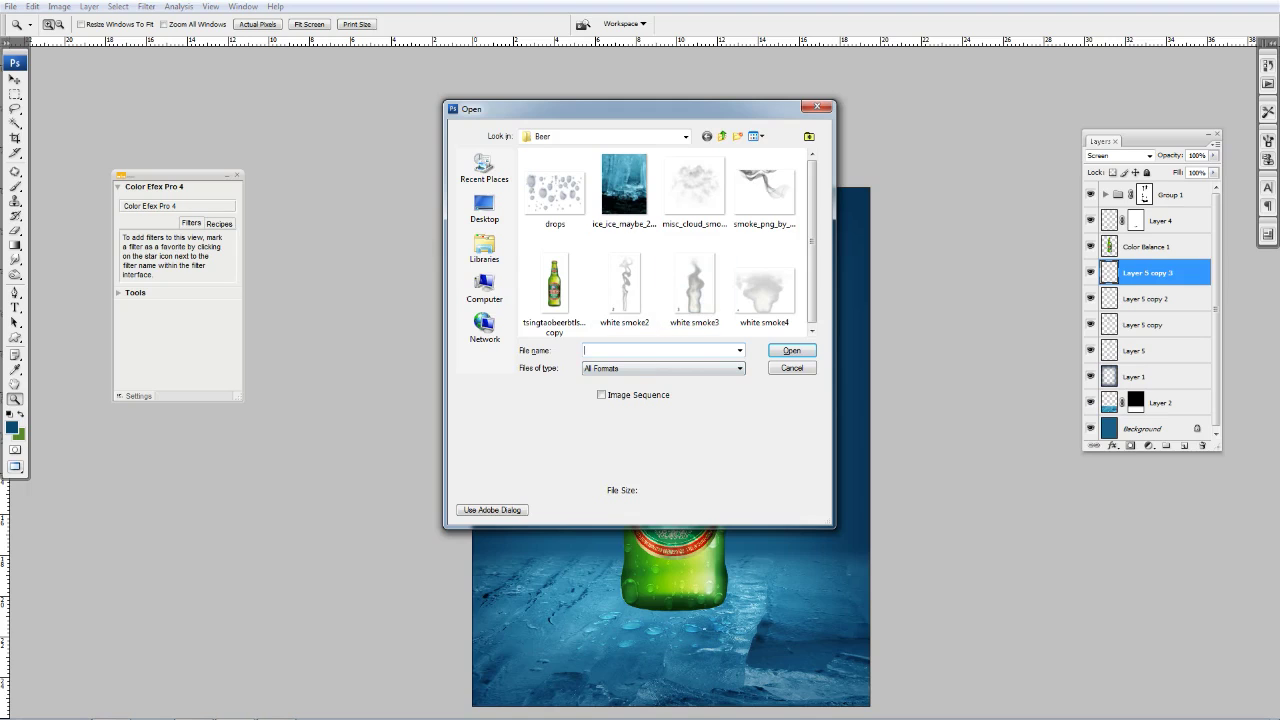
- Open the wavy smoke PNG, copy it into the bottle scene, and shift it left
left_click(765, 195)
key("Return")
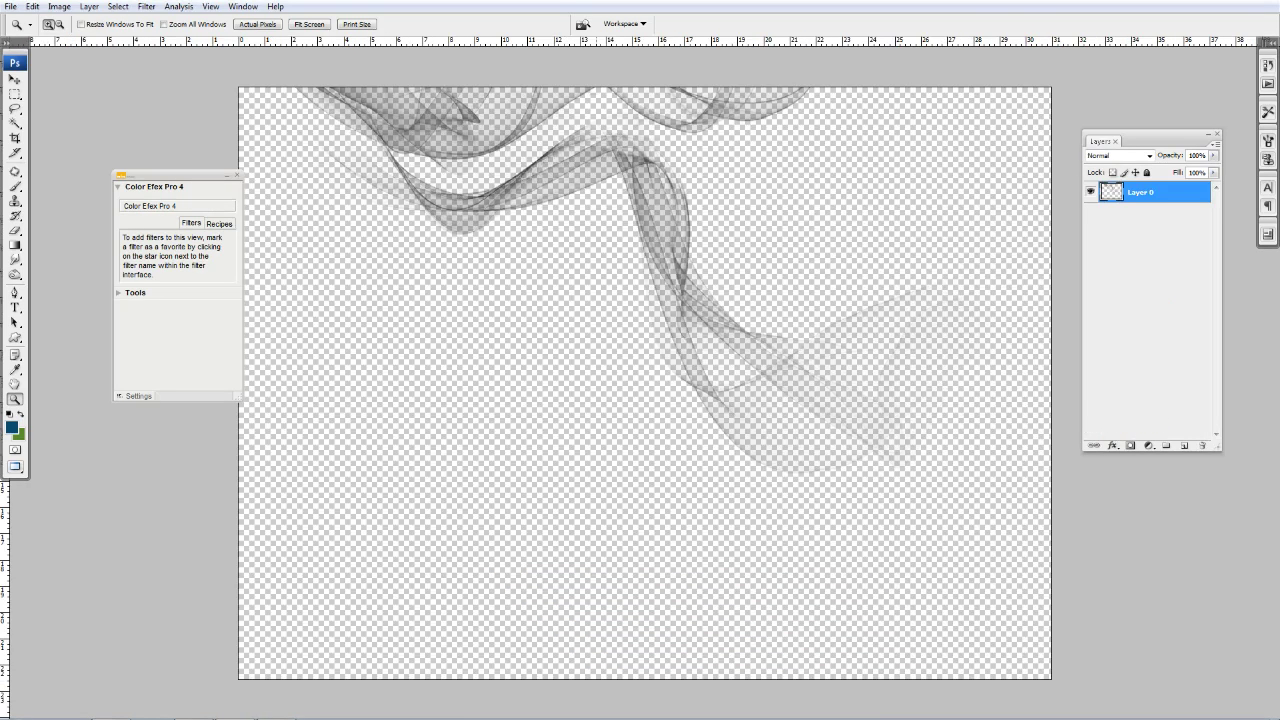
key("f")
key("f")
left_click_drag(450, 92, 673, 200)
key("v")
left_click_drag(700, 400, 380, 250)
key("f")
left_click_drag(760, 300, 639, 290)
- Invert the smoke layer so it turns white, and toggle CMYK proof colours
left_click(133, 21)
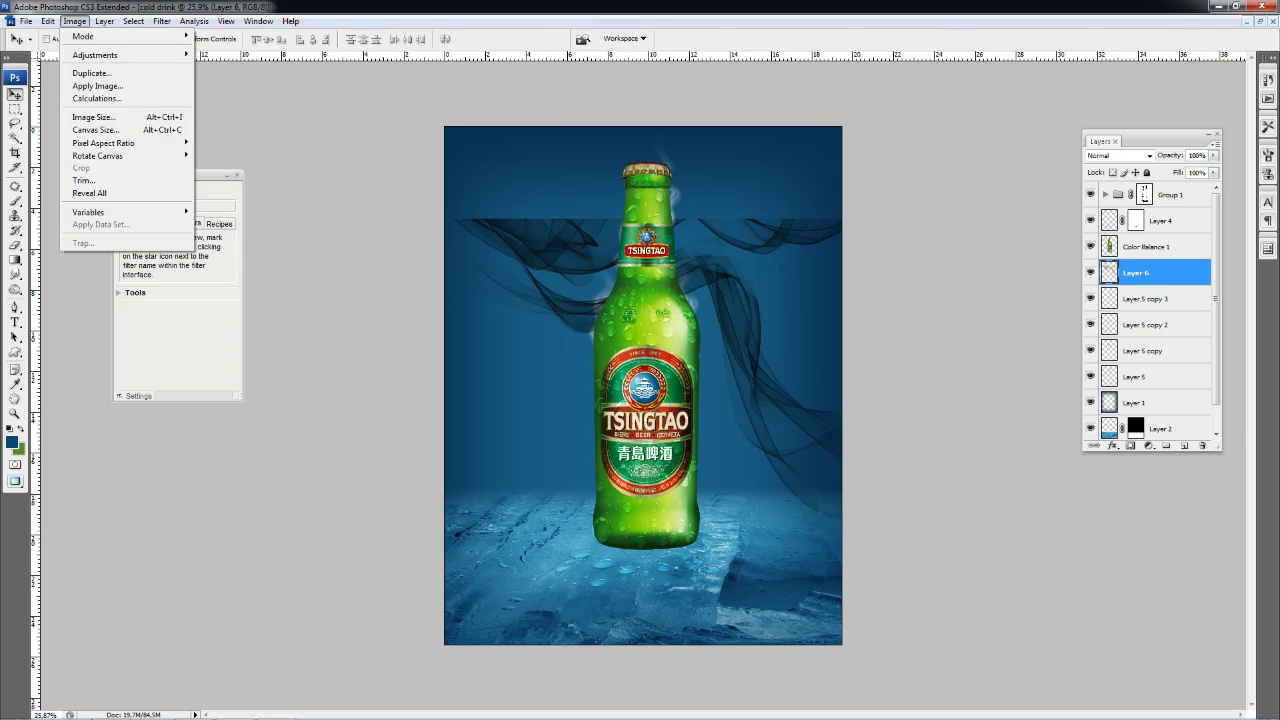
key("Escape")
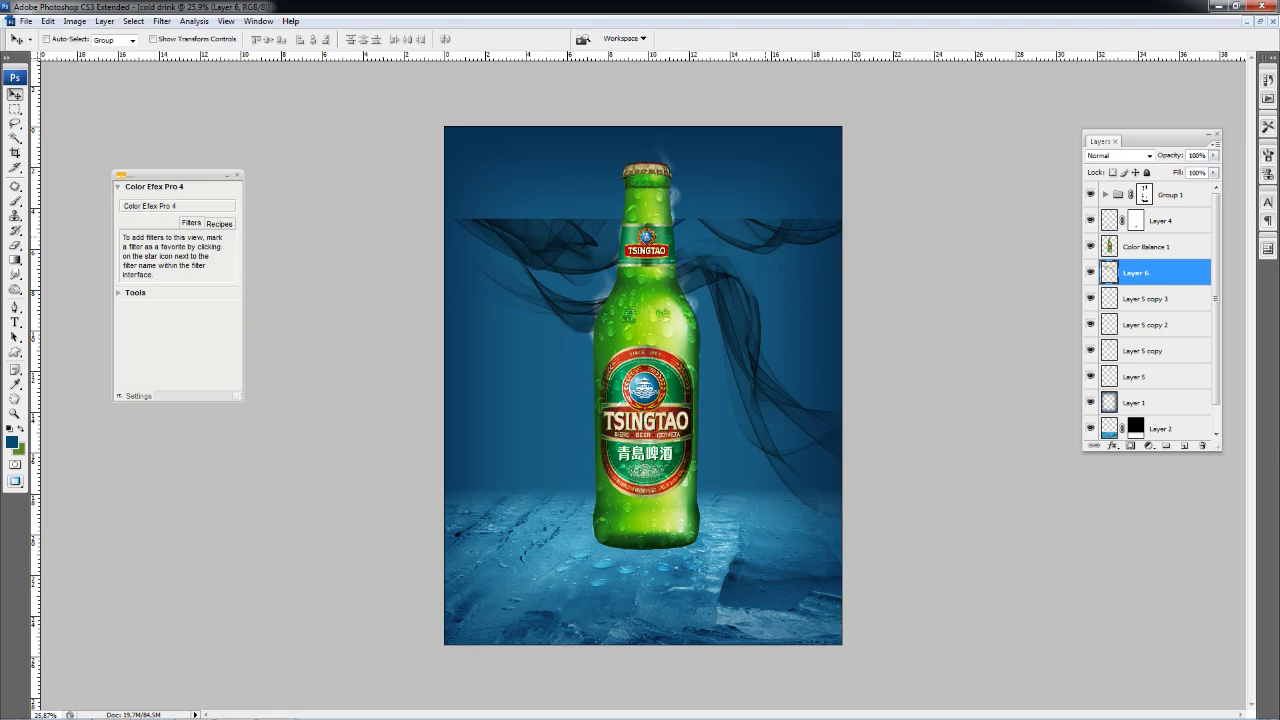
key("ctrl+i")
key("ctrl+y")
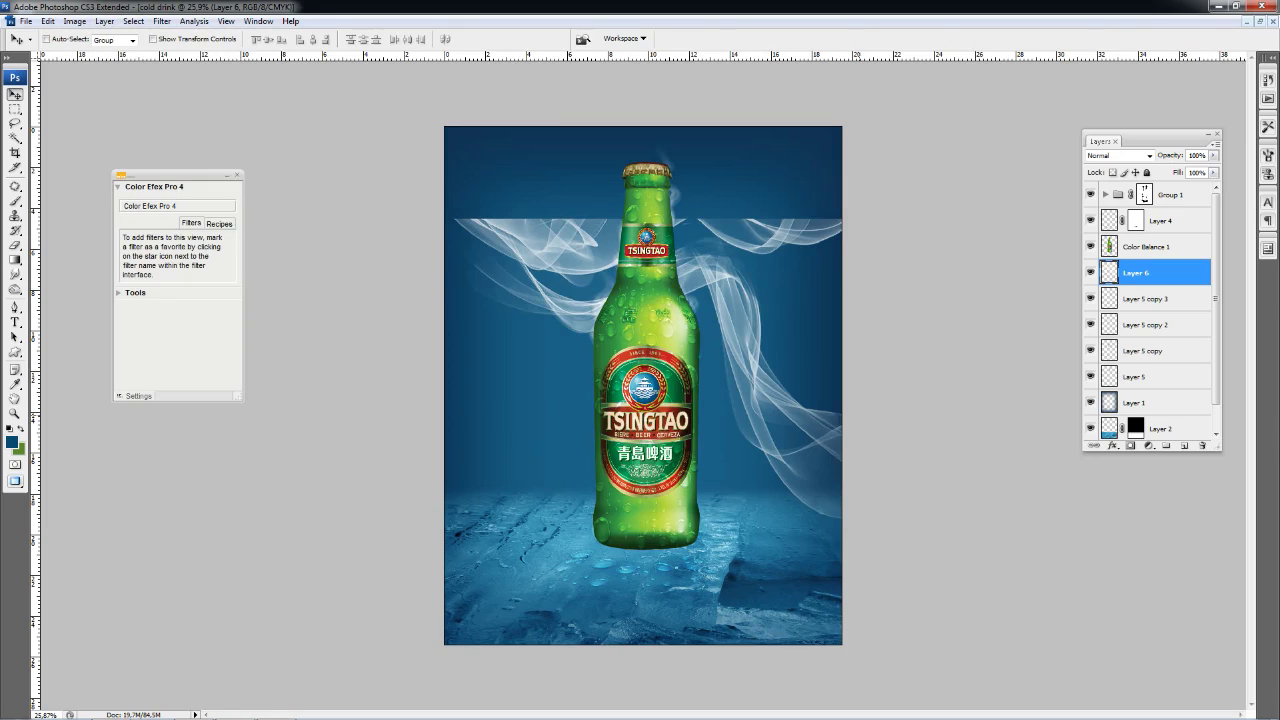
- Shrink Layer 6's smoke to about 61%, rotate it upright, and place it left of the bottle
key("ctrl+t")
mouse_move(1018, 520)
left_mouse_down()
mouse_move(795, 403)
mouse_move(730, 120)
mouse_move(677, 98)
mouse_move(615, 100)
left_mouse_up()
left_click_drag(619, 307, 643, 268)
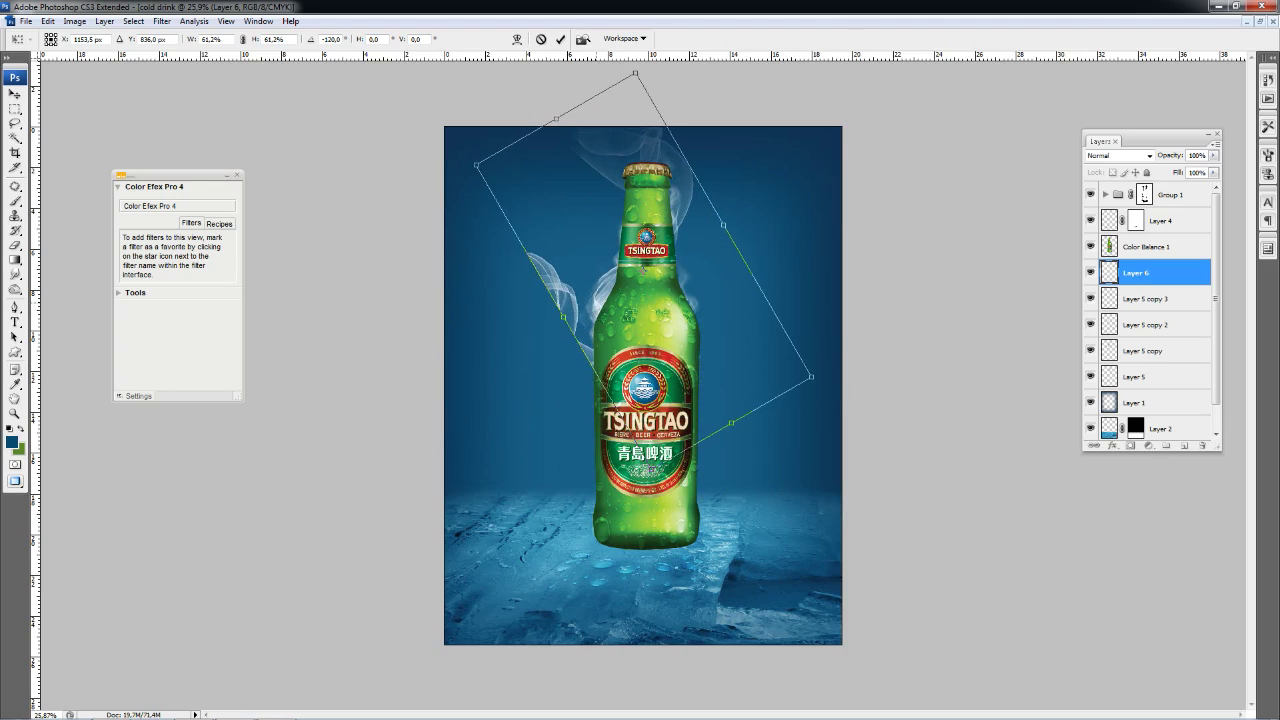
left_click_drag(643, 268, 619, 394)
left_click_drag(432, 326, 443, 303)
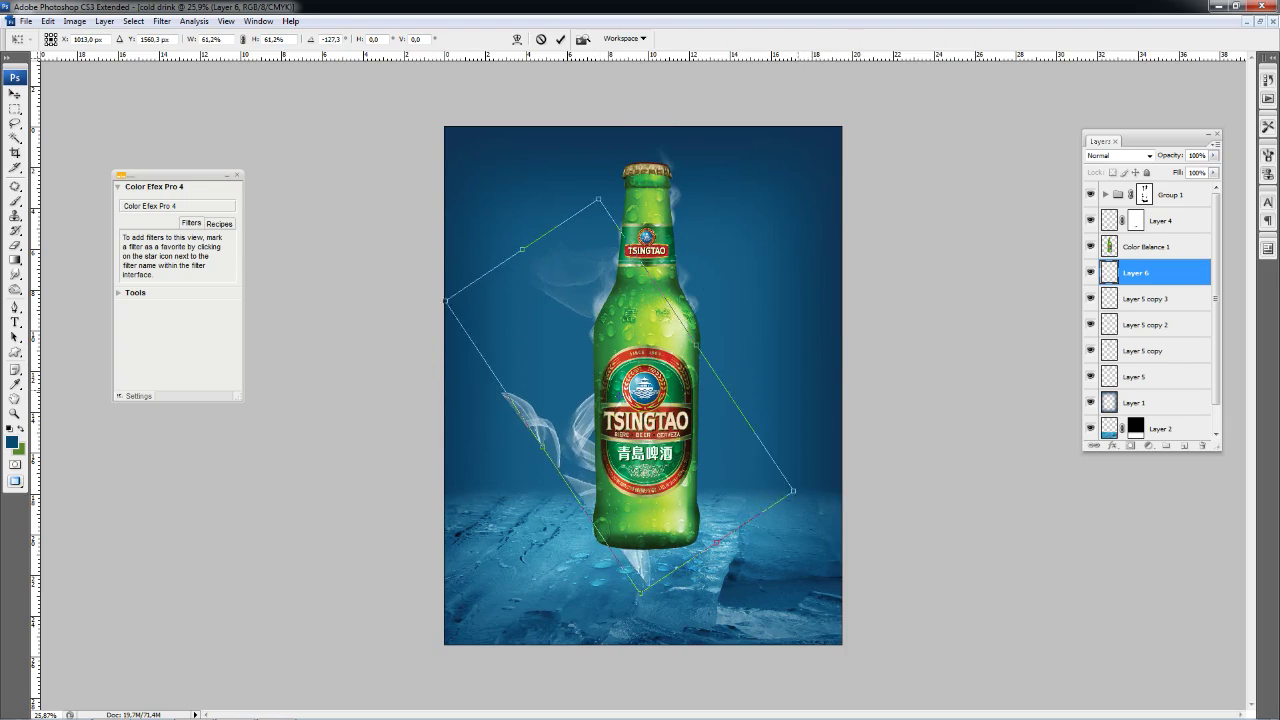
mouse_move(619, 394)
left_mouse_down()
mouse_move(695, 343)
mouse_move(690, 328)
left_mouse_up()
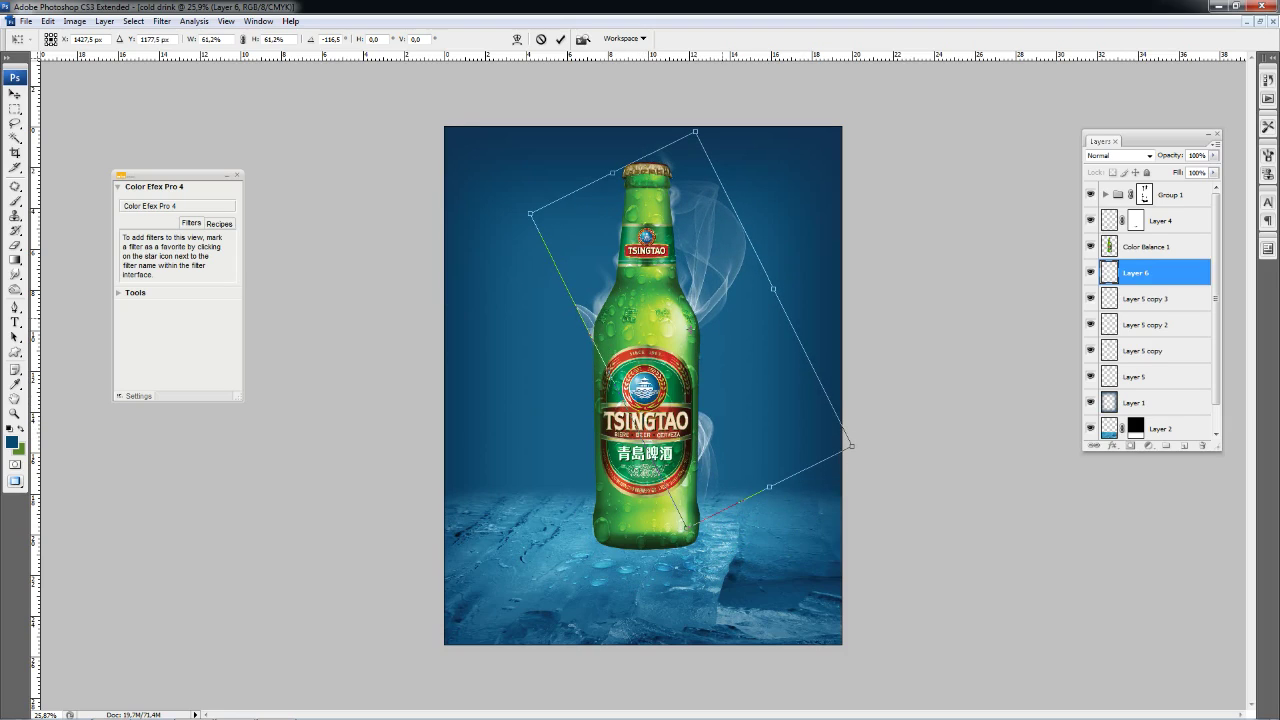
left_click_drag(690, 328, 676, 355)
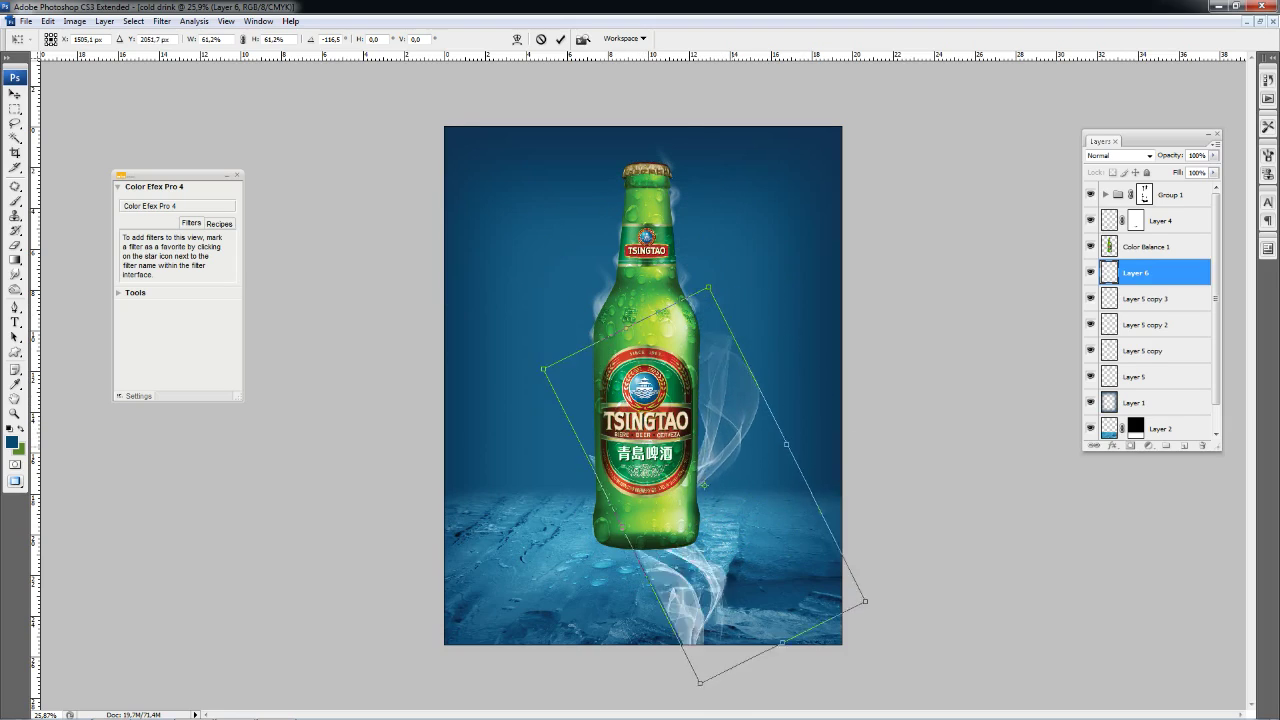
mouse_move(830, 565)
left_mouse_down()
mouse_move(870, 505)
mouse_move(414, 490)
mouse_move(665, 210)
left_mouse_up()
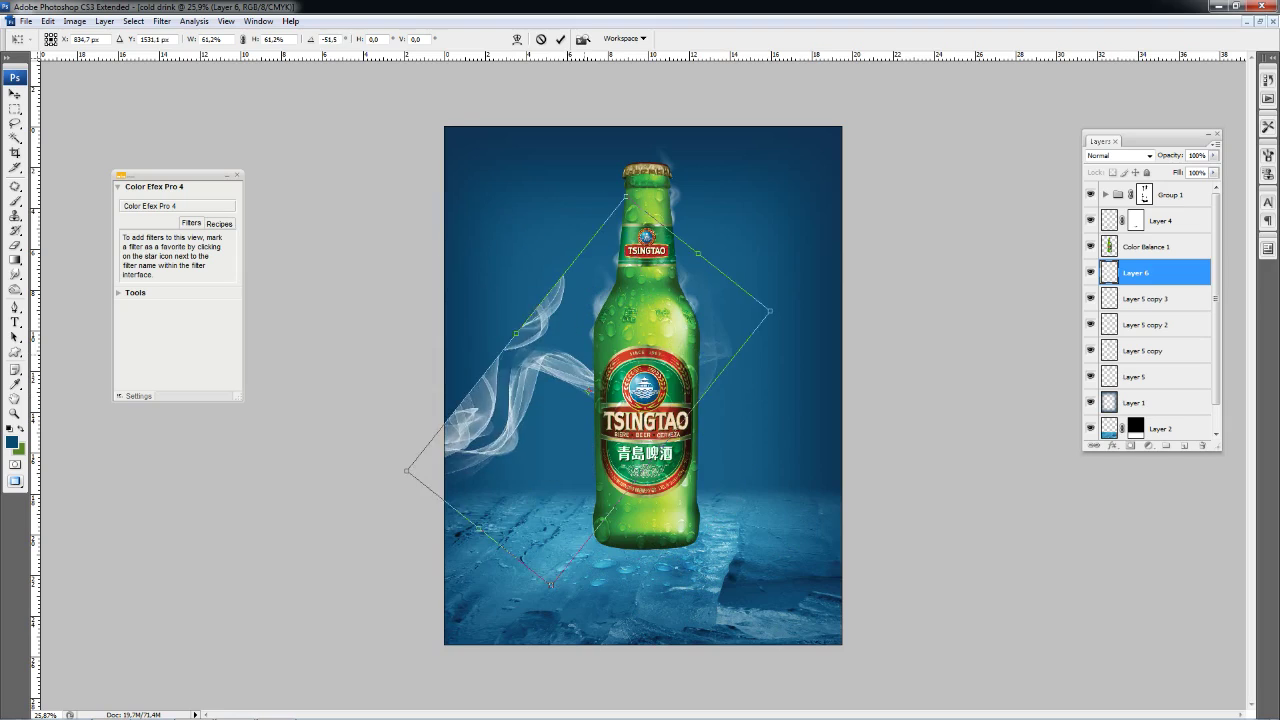
mouse_move(663, 463)
left_mouse_down()
mouse_move(757, 316)
mouse_move(751, 354)
mouse_move(762, 360)
left_mouse_up()
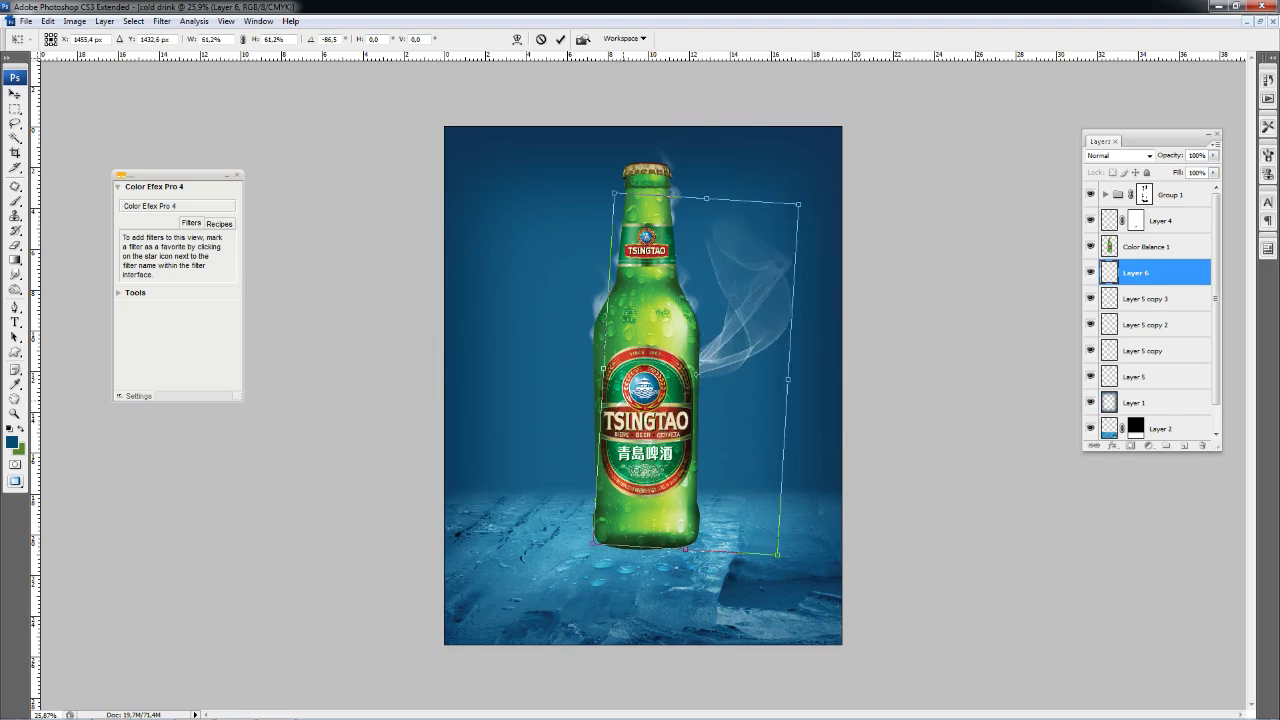
left_click_drag(762, 360, 642, 405)
key("Return")
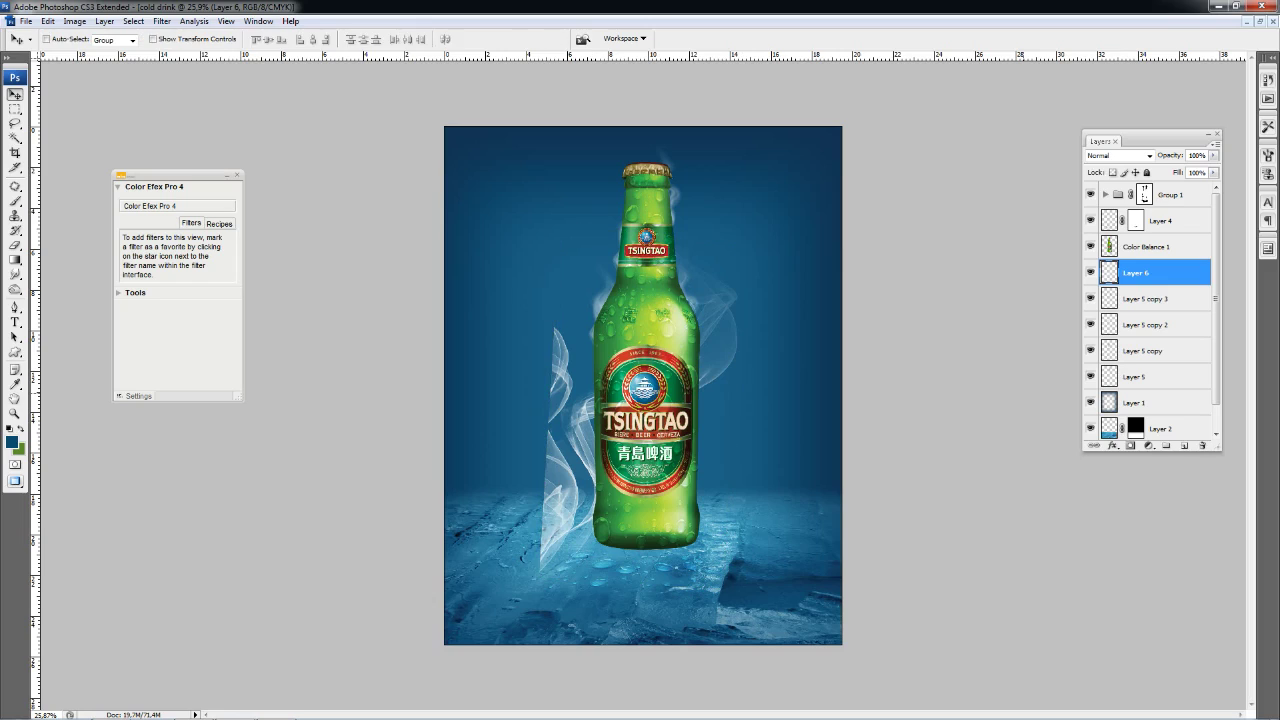
- Mask the smoke layer and paint out the wisps left of the bottle
left_click(1130, 445)
key("b")
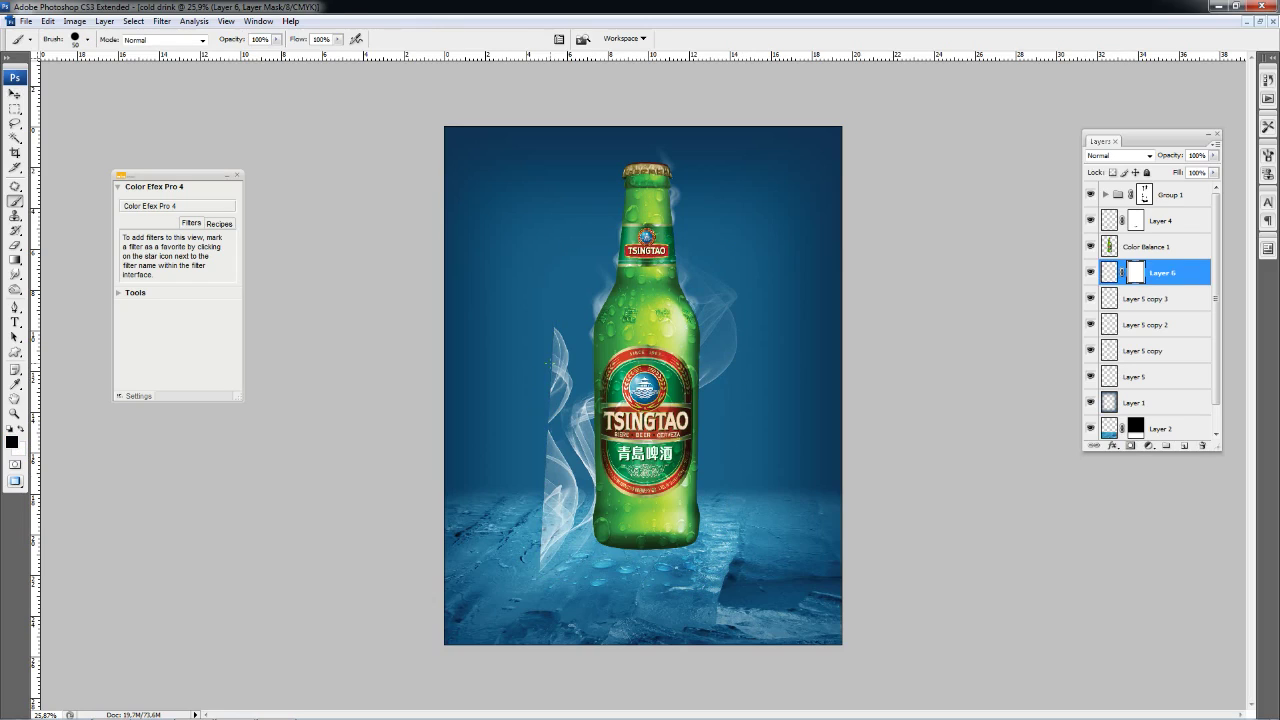
key("bracketleft")
key("bracketleft")
key("bracketleft")
key("bracketleft")
key("bracketleft")
key("bracketleft")
key("bracketleft")
key("bracketleft")
key("bracketleft")
key("bracketleft")
key("bracketleft")
left_click_drag(522, 373, 525, 595)
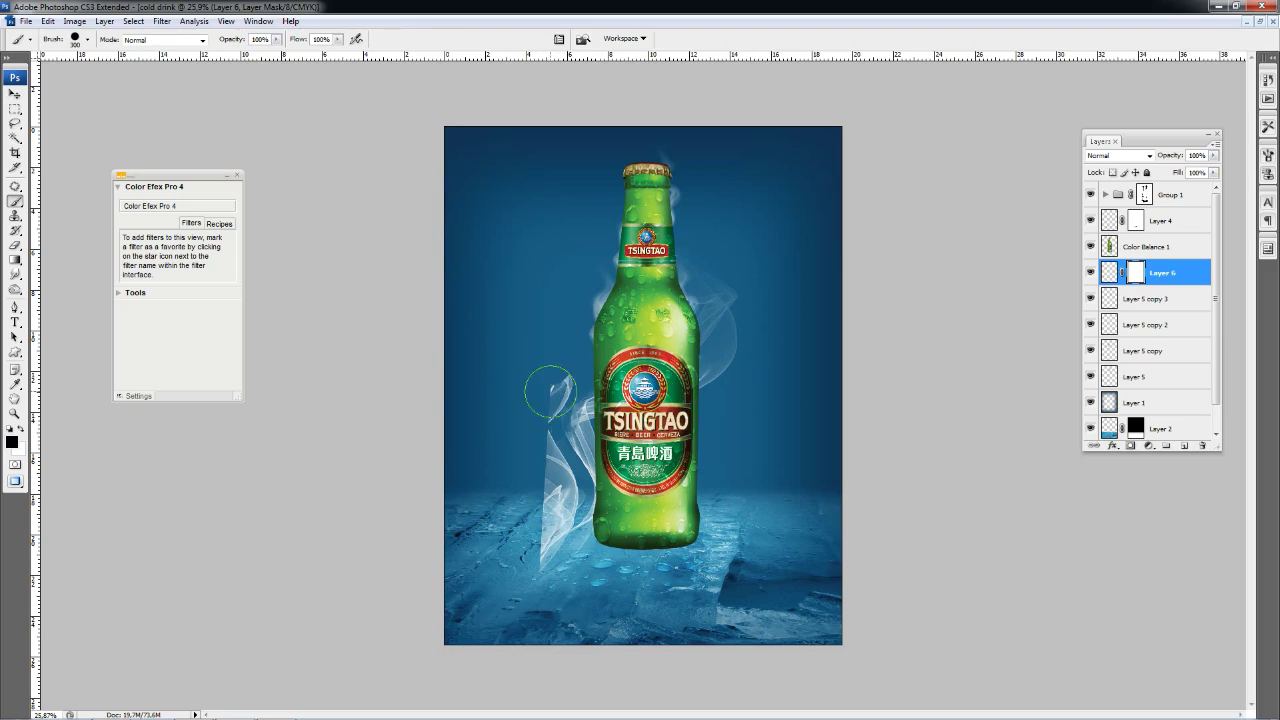
key("bracketleft")
key("bracketleft")
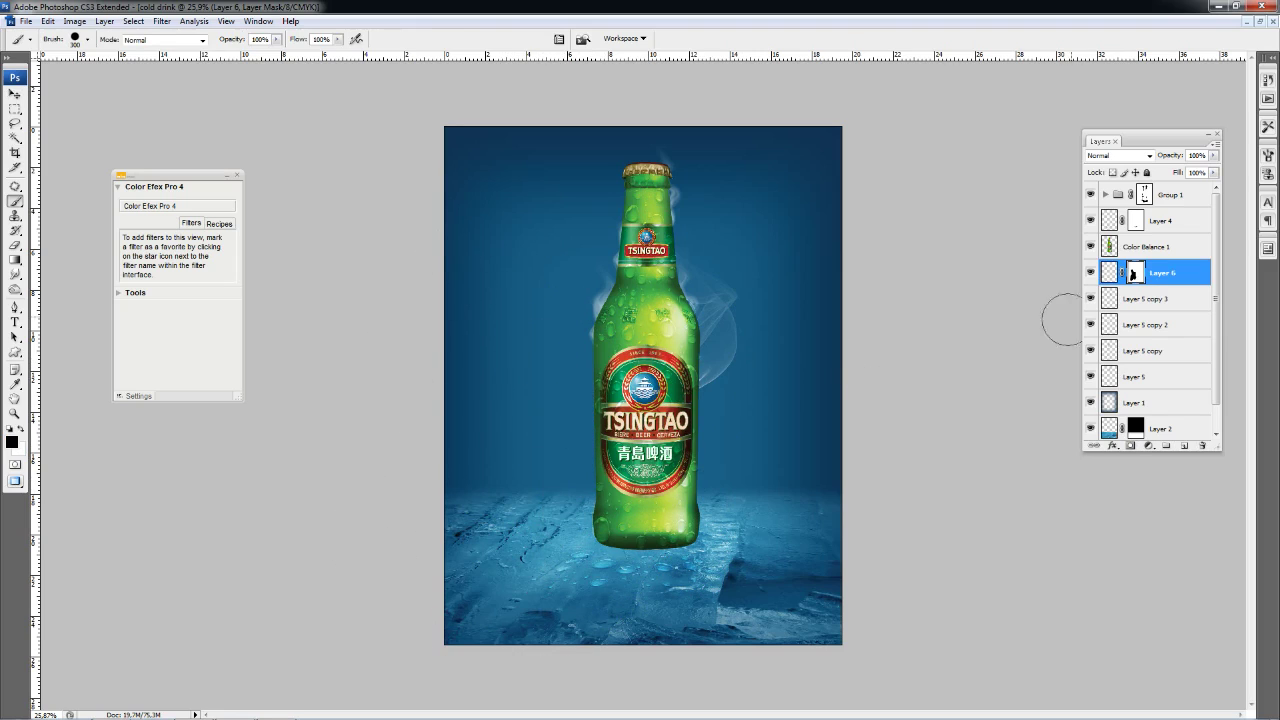
- Duplicate the masked smoke, flip the copy horizontally, and move it lower
key("ctrl+j")
key("ctrl+t")
right_click(740, 343)
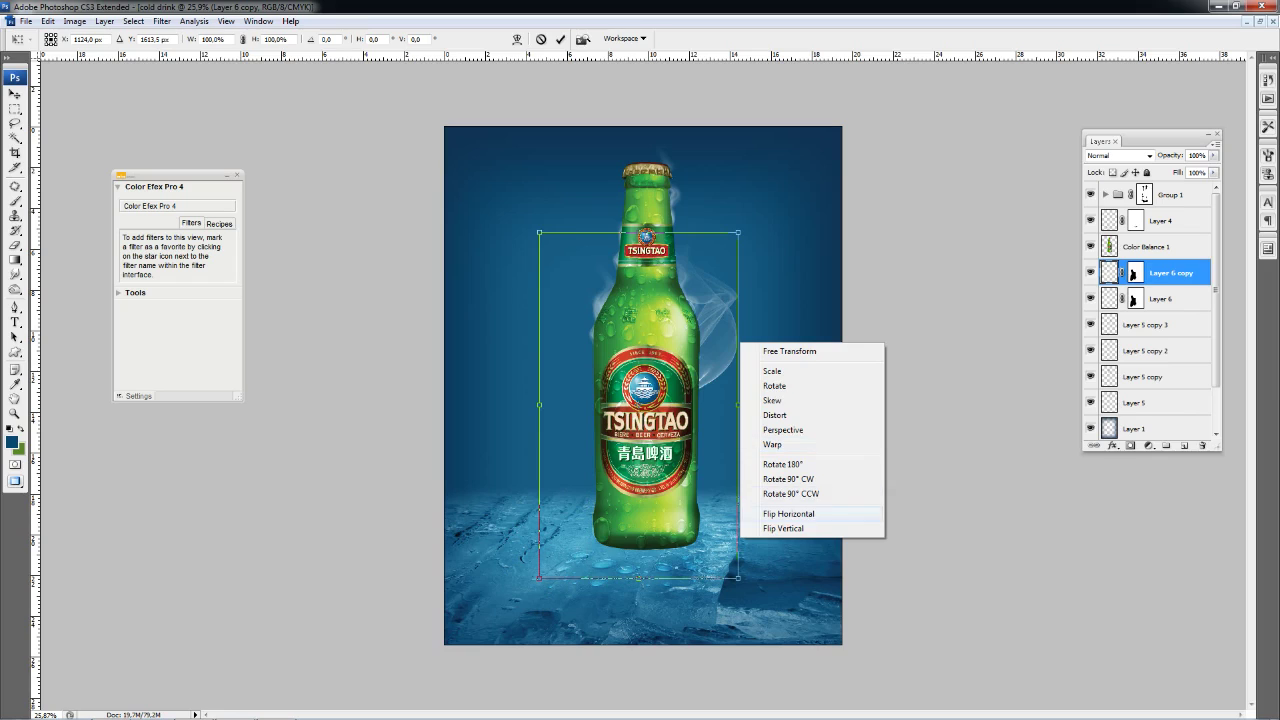
left_click(789, 513)
left_click_drag(640, 450, 645, 560)
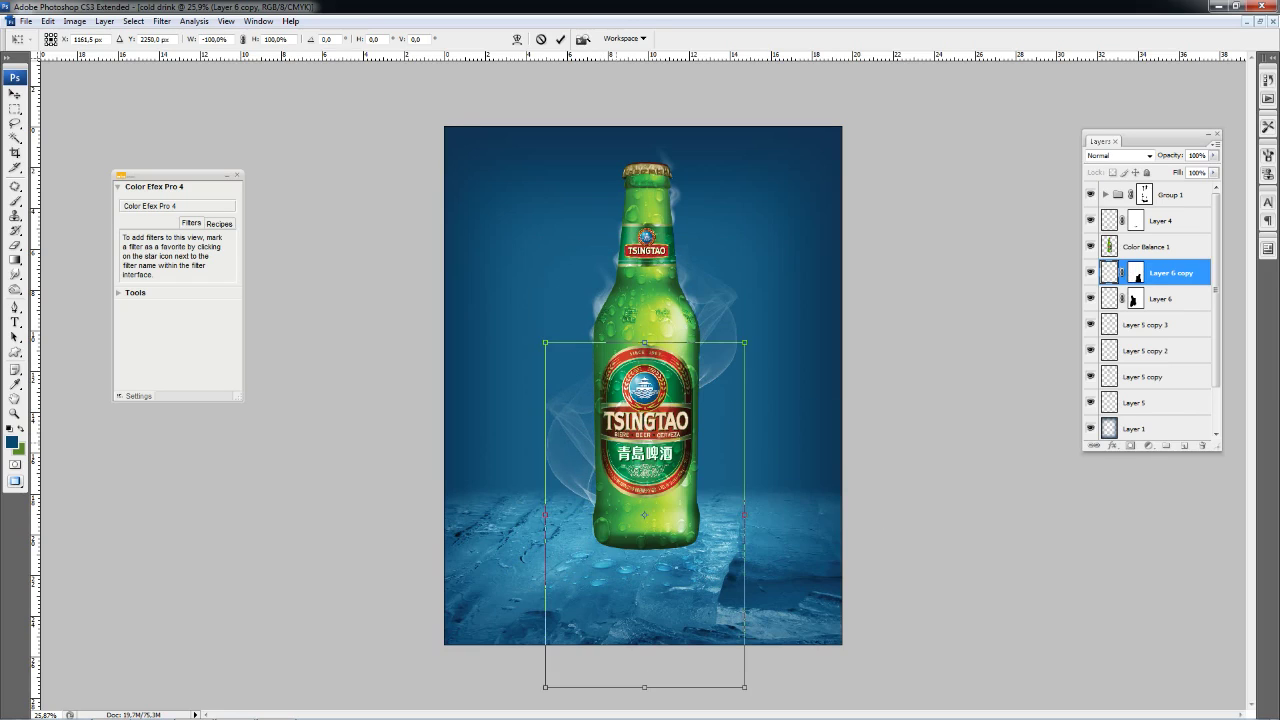
- Warp the smoke copy so it curls along the bottle's right side
right_click(614, 442)
left_click(645, 541)
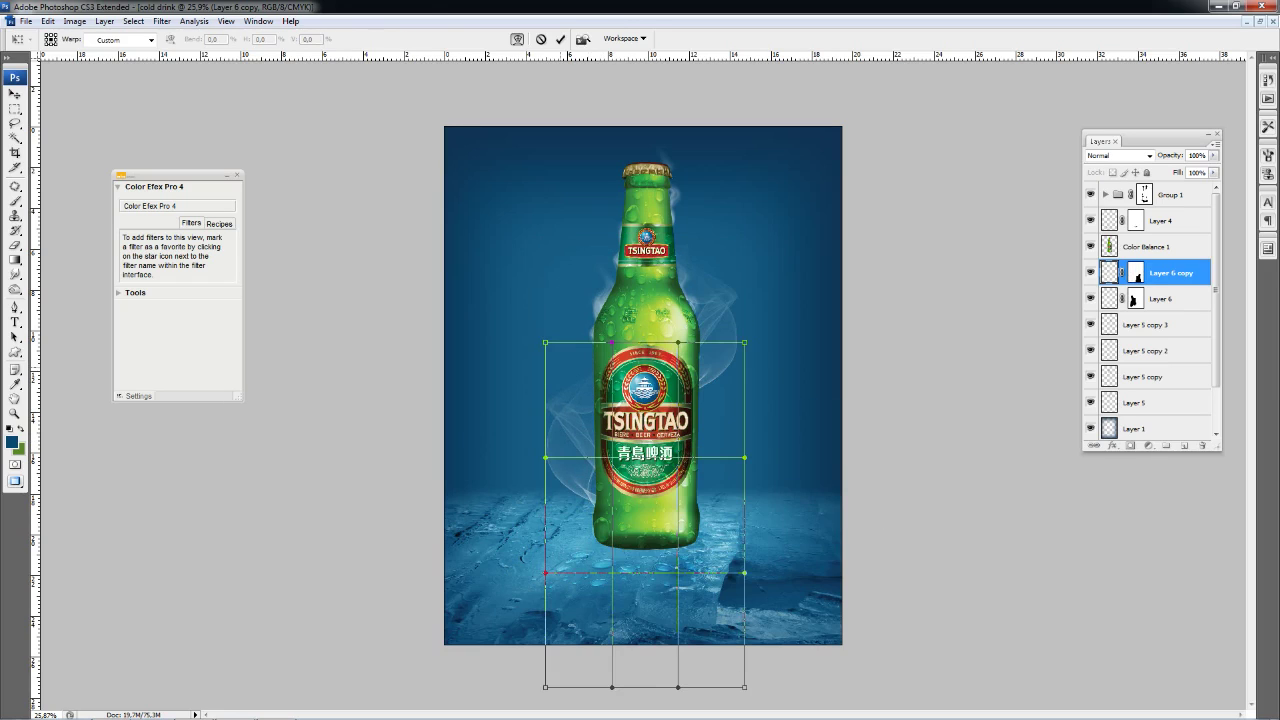
left_click_drag(545, 343, 609, 318)
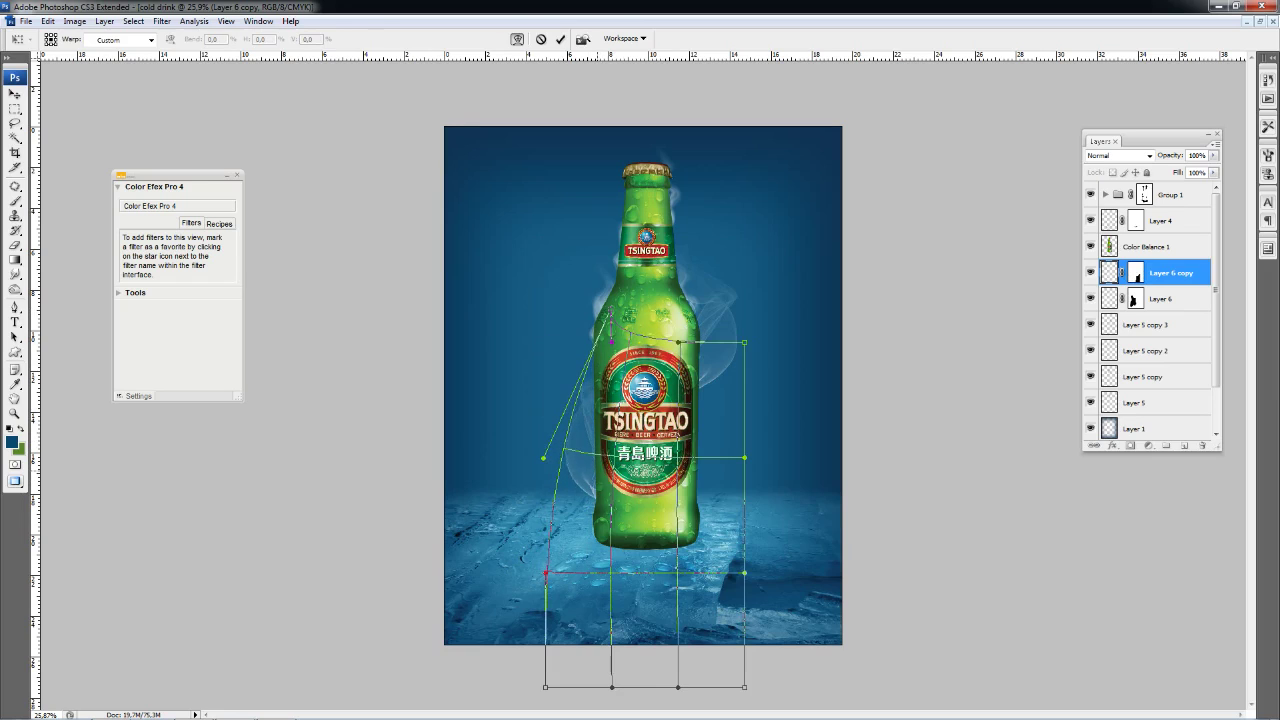
mouse_move(538, 459)
left_mouse_down()
mouse_move(568, 444)
mouse_move(566, 431)
left_mouse_up()
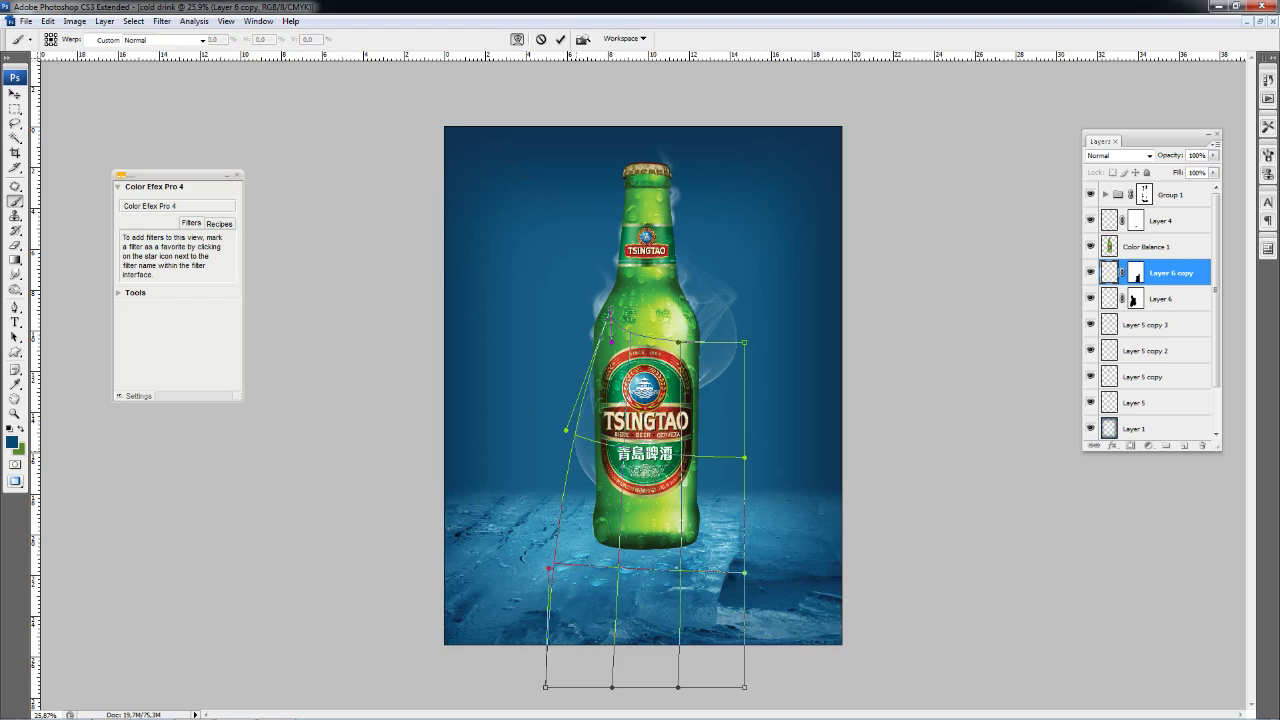
key("Return")
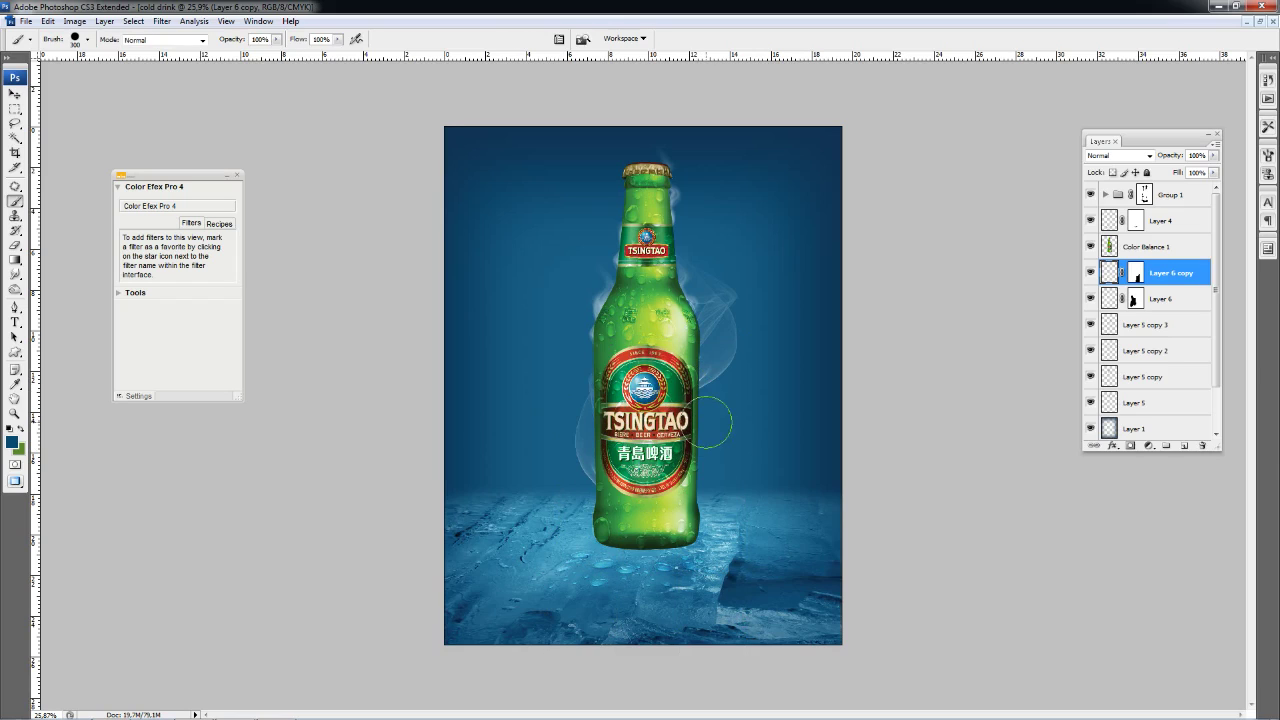
key("ctrl+o")
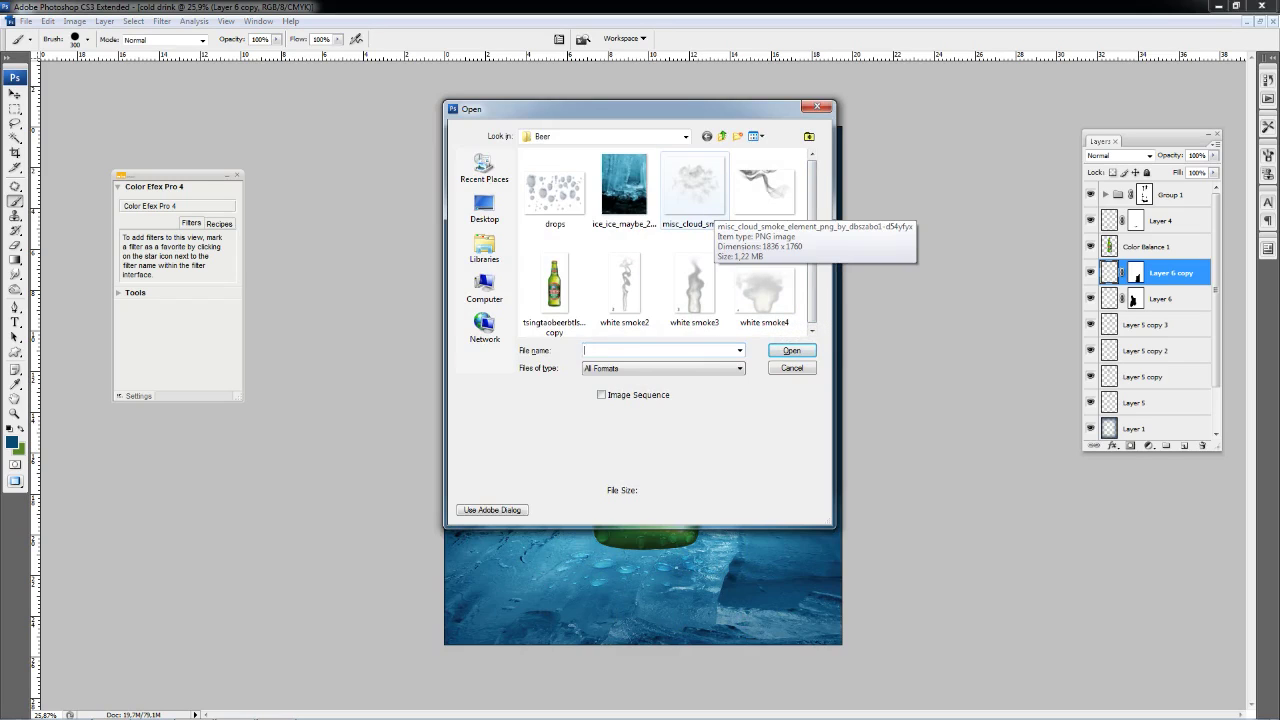
- Open the cloud smoke image and drag it into the bottle scene, placed behind the bottle
double_click(695, 185)
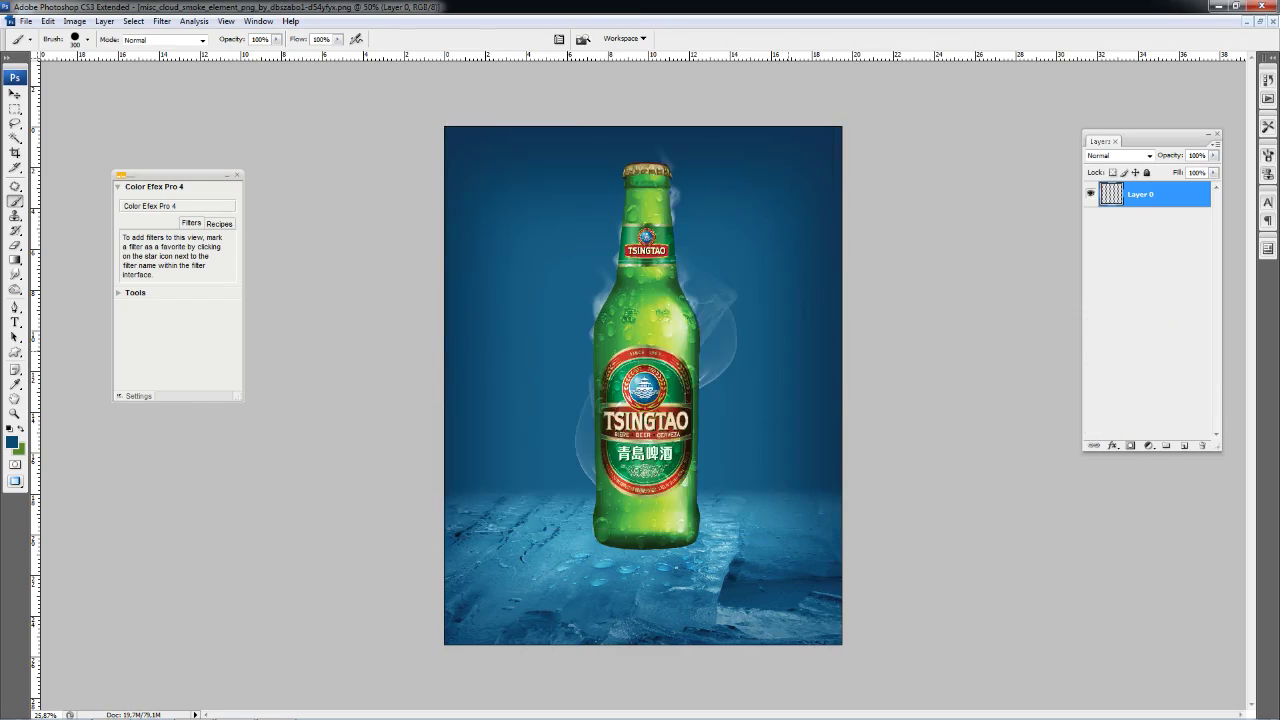
key("f")
key("f")
key("v")
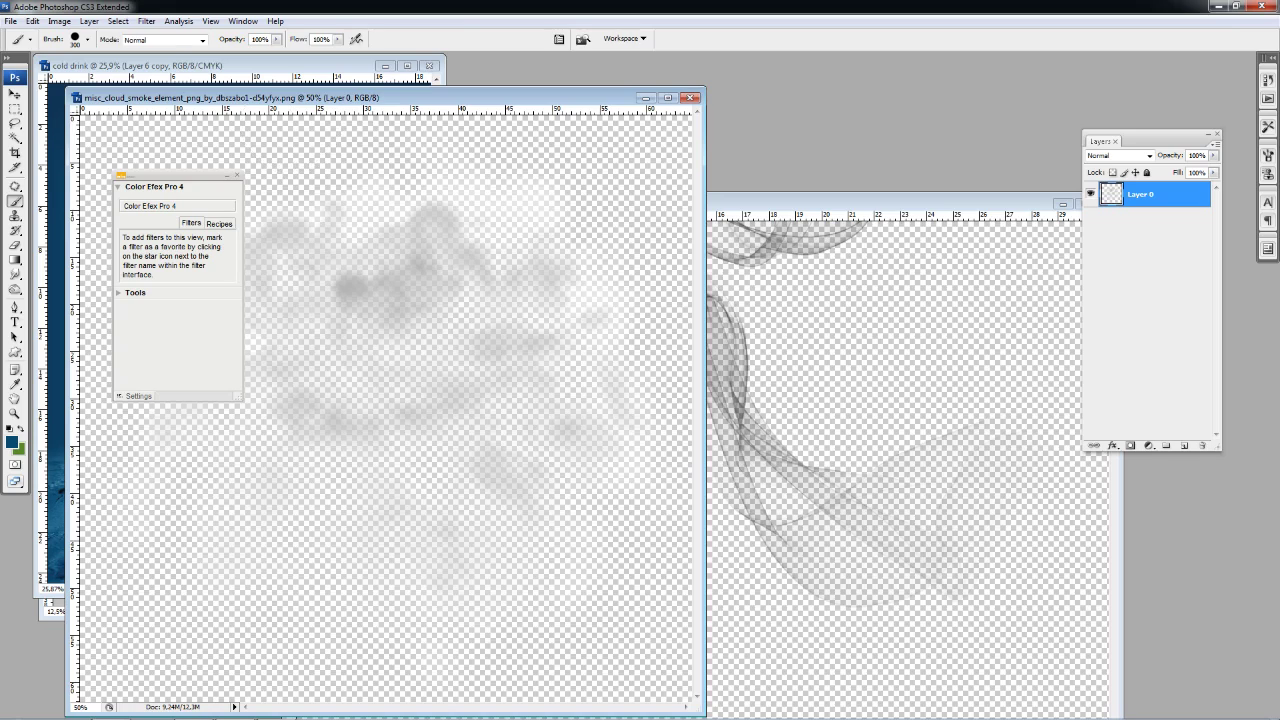
left_click_drag(400, 350, 200, 450)
key("f")
left_click_drag(690, 400, 640, 360)
- Rotate the cloud layer, move it down the stack just above Layer 1, and reposition it
key("ctrl+t")
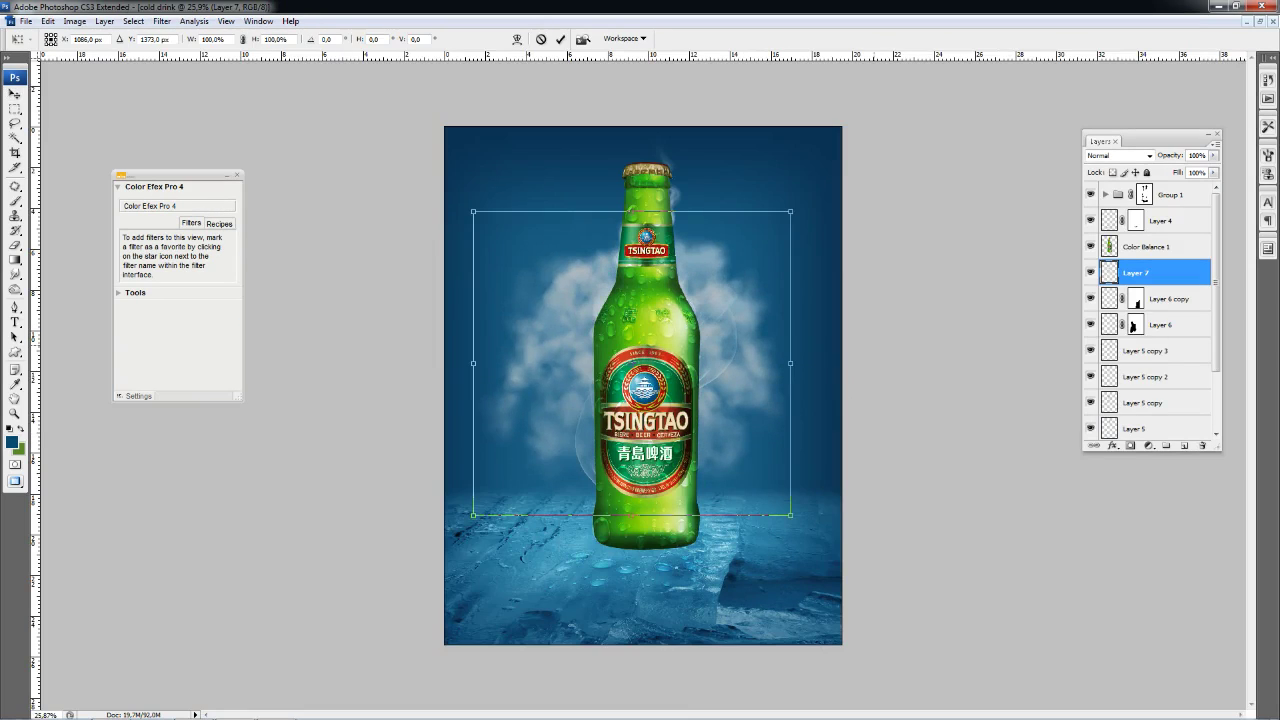
left_click_drag(468, 200, 437, 257)
key("Return")
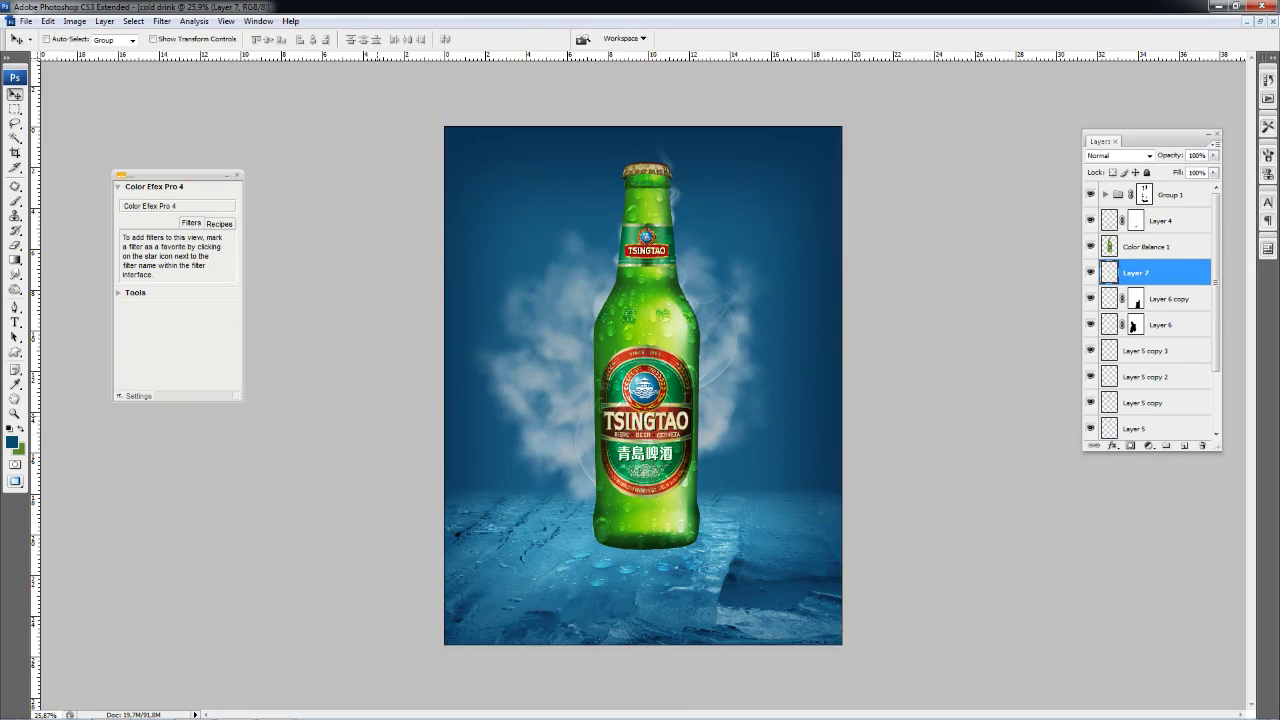
key("ctrl+bracketleft")
key("ctrl+bracketleft")
key("ctrl+bracketleft")
key("ctrl+bracketright")
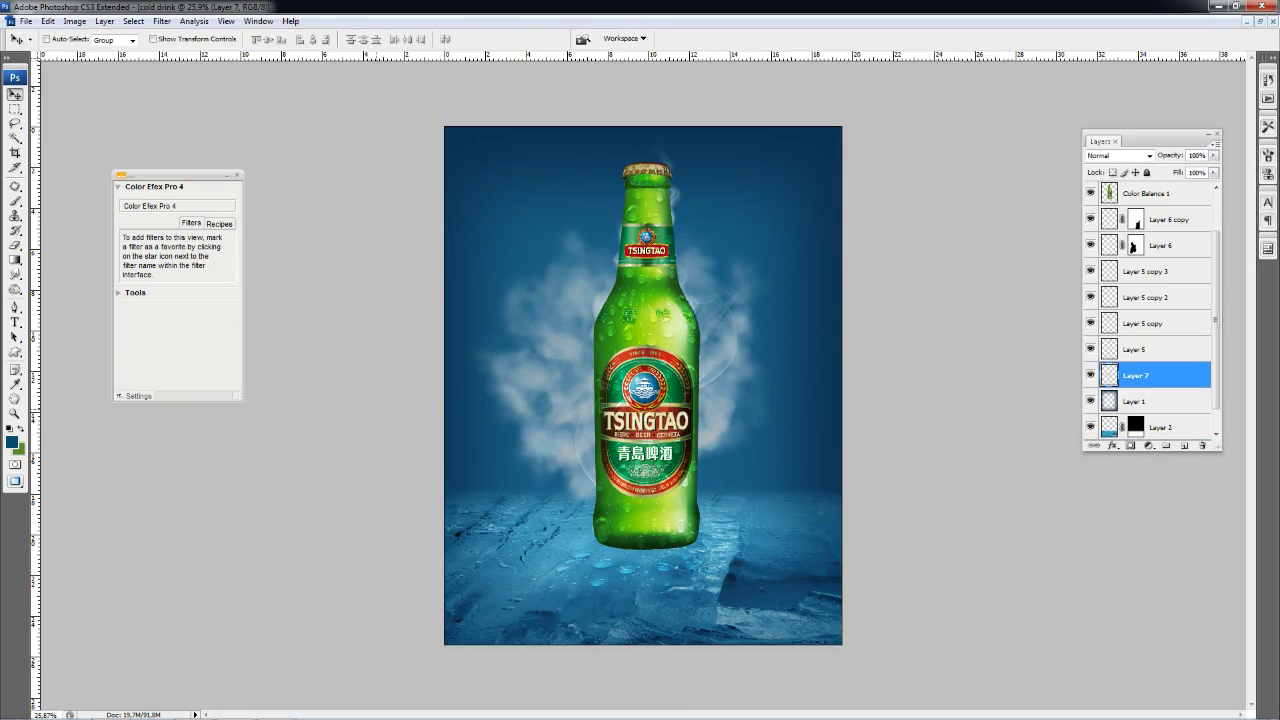
left_click_drag(540, 370, 560, 410)
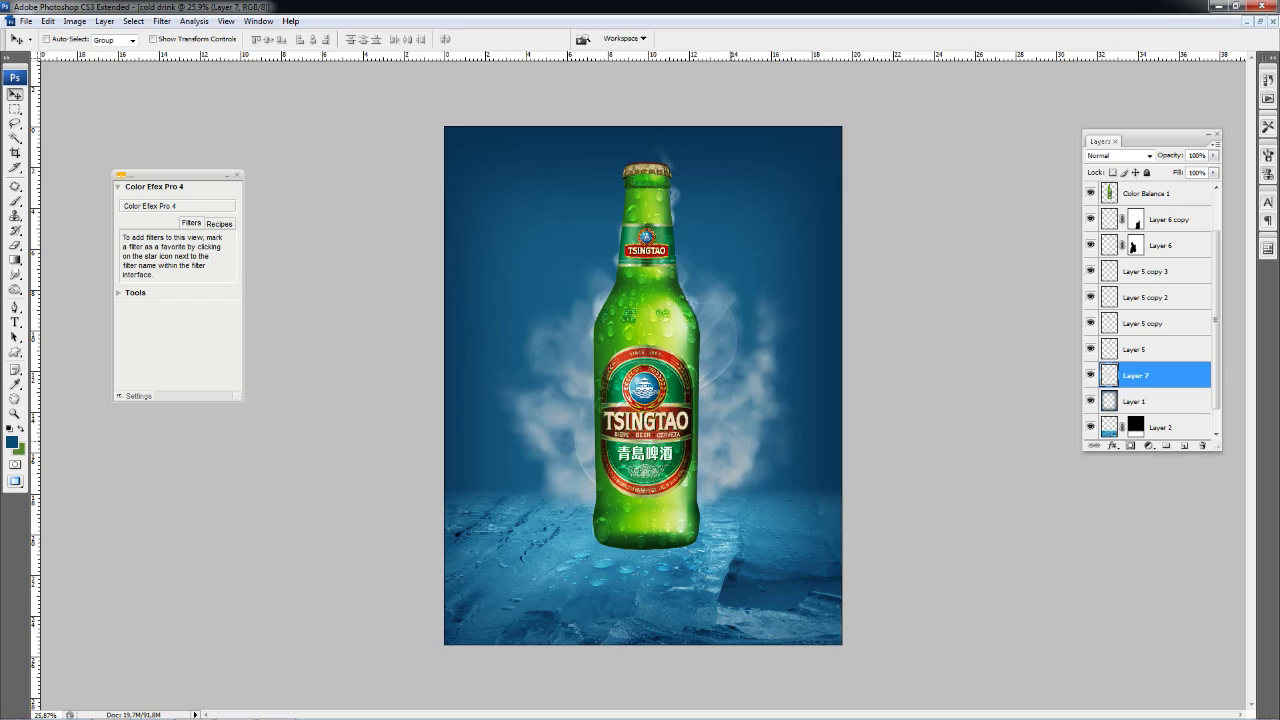
- Enlarge the cloud layer to about 120%, set it to Screen blending at 25% opacity
key("ctrl+t")
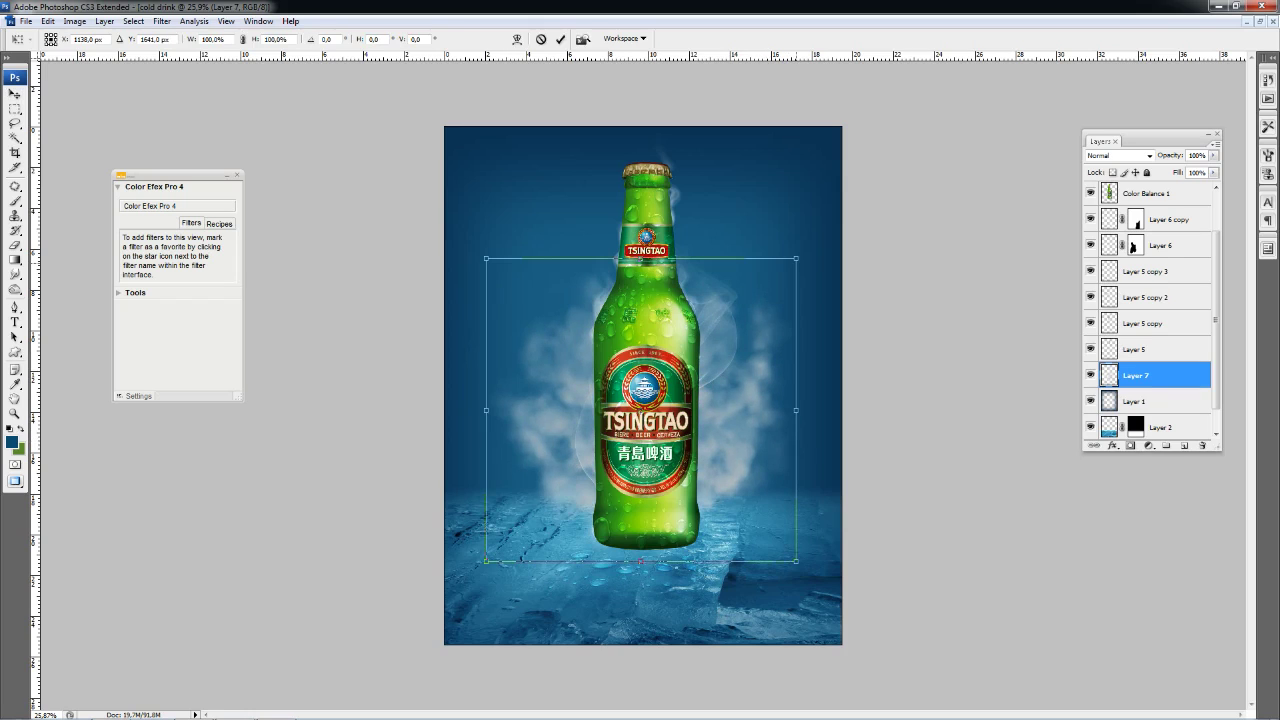
left_click_drag(641, 258, 641, 195)
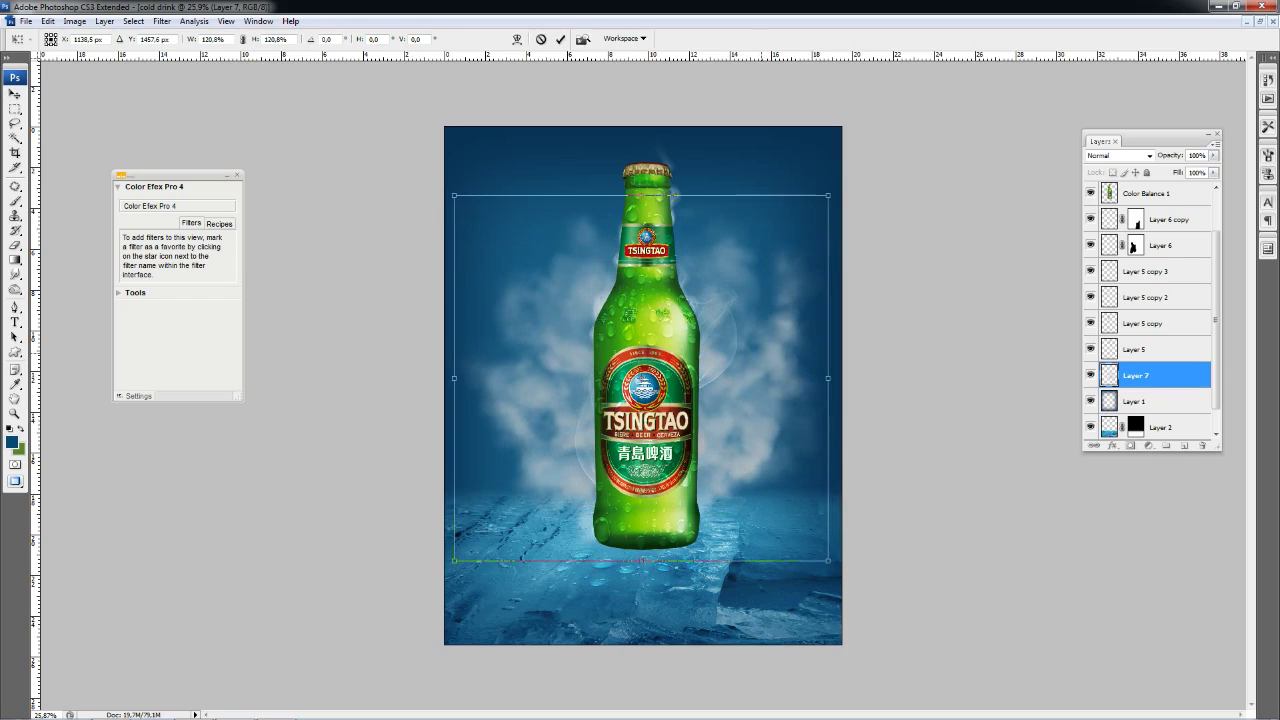
key("Return")
left_click(1120, 155)
left_click(1110, 270)
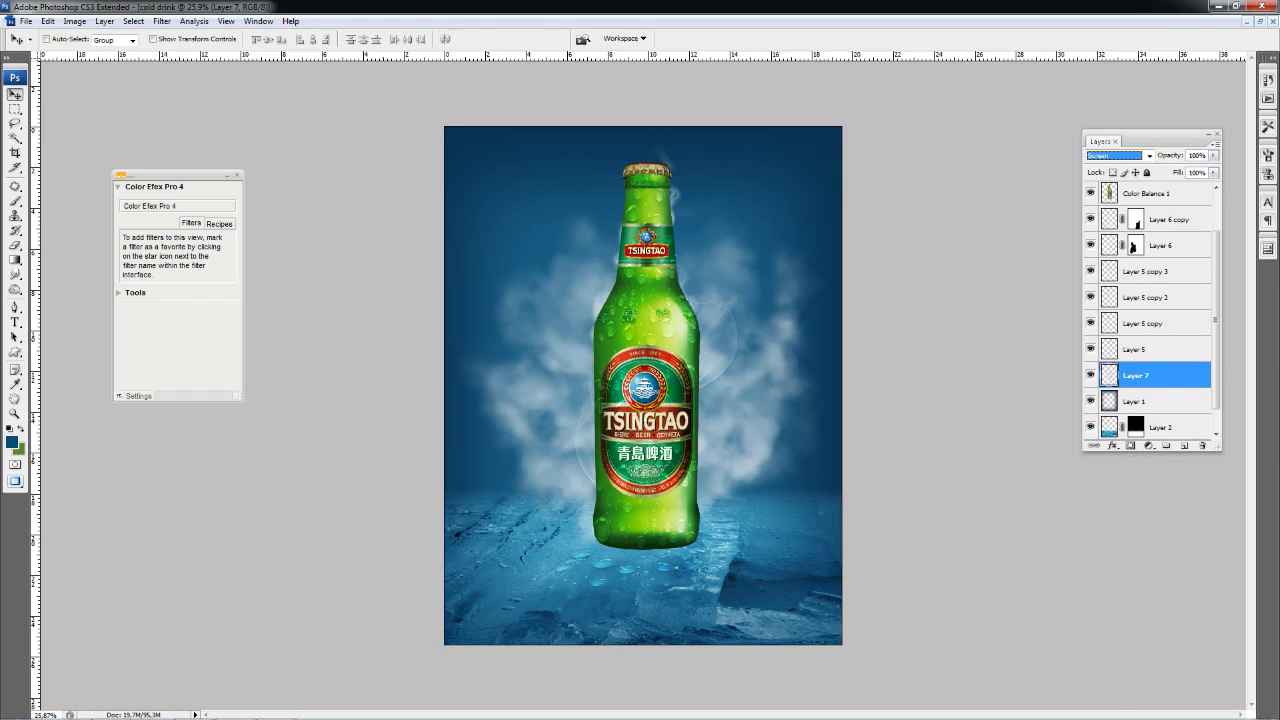
left_click_drag(1213, 155, 1162, 168)
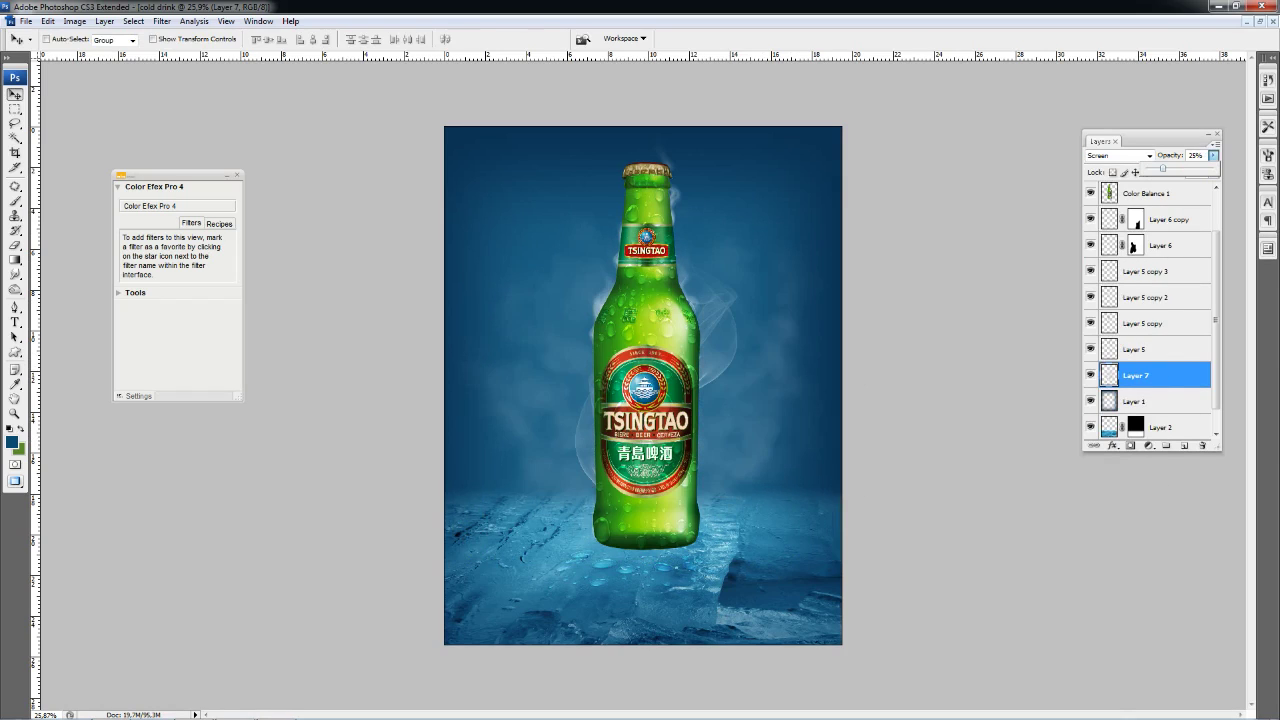
left_click(161, 21)
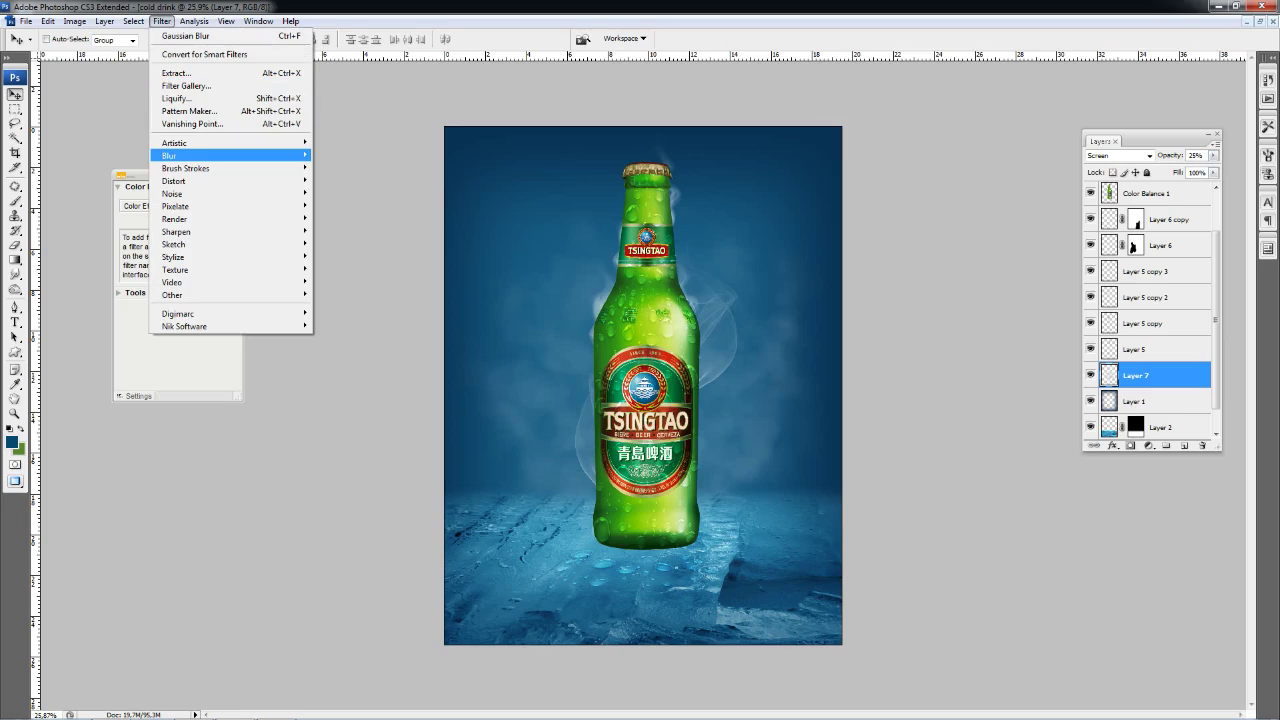
- Apply a Gaussian Blur with radius 37.4 pixels to the cloud haze
left_click(345, 200)
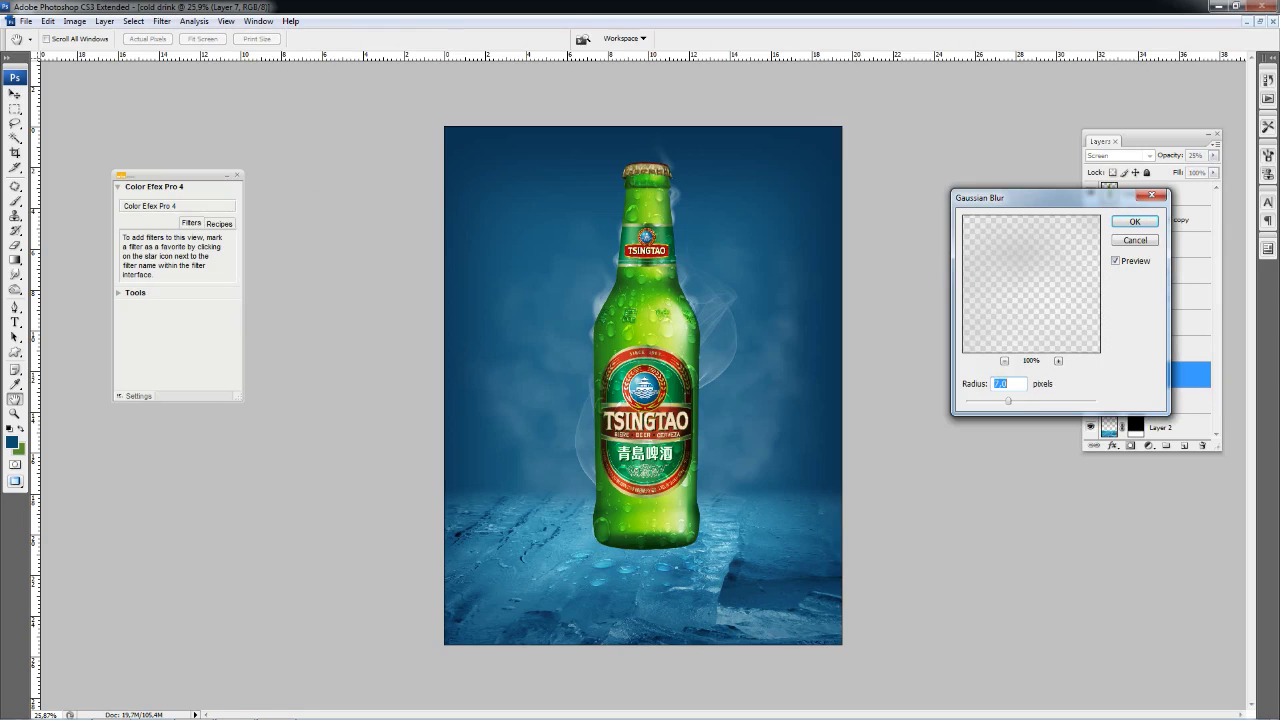
mouse_move(1008, 400)
left_mouse_down()
mouse_move(1038, 400)
mouse_move(1016, 400)
left_mouse_up()
left_click(1135, 221)
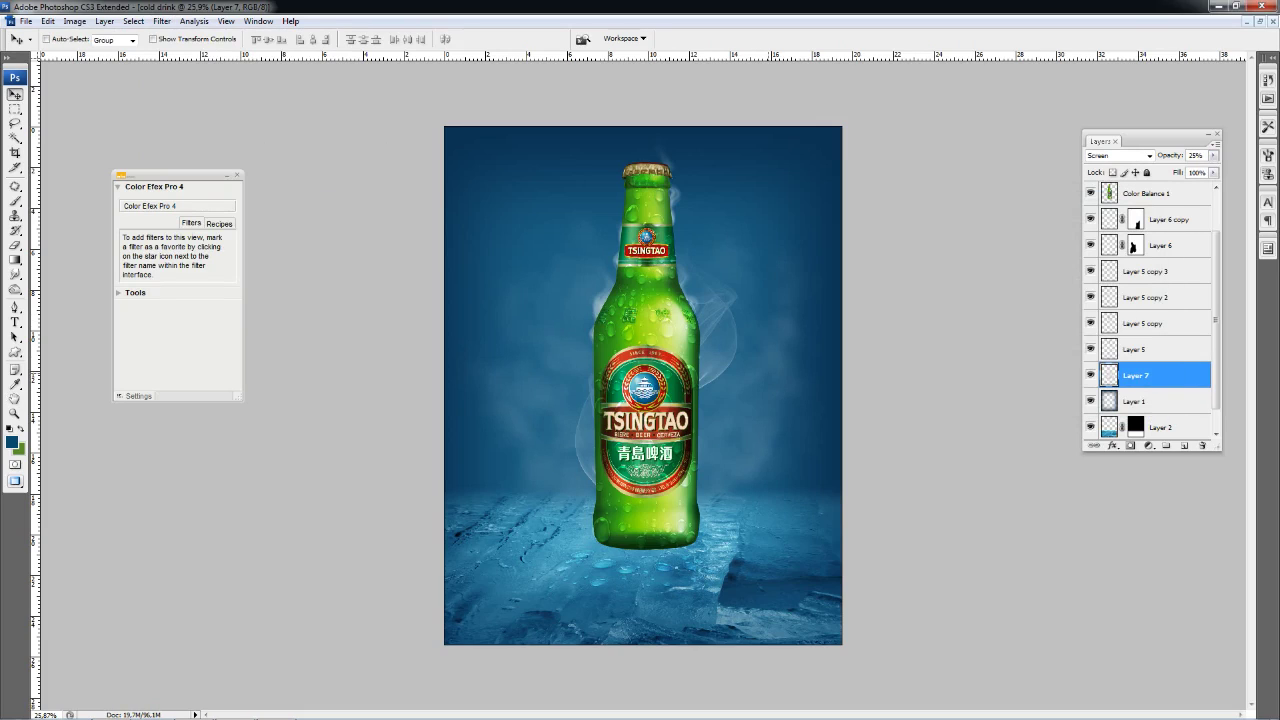
- Warp the haze so its edges and top curve around the bottle toward the cap
key("ctrl+t")
right_click(723, 391)
left_click(760, 498)
left_click_drag(828, 500, 830, 512)
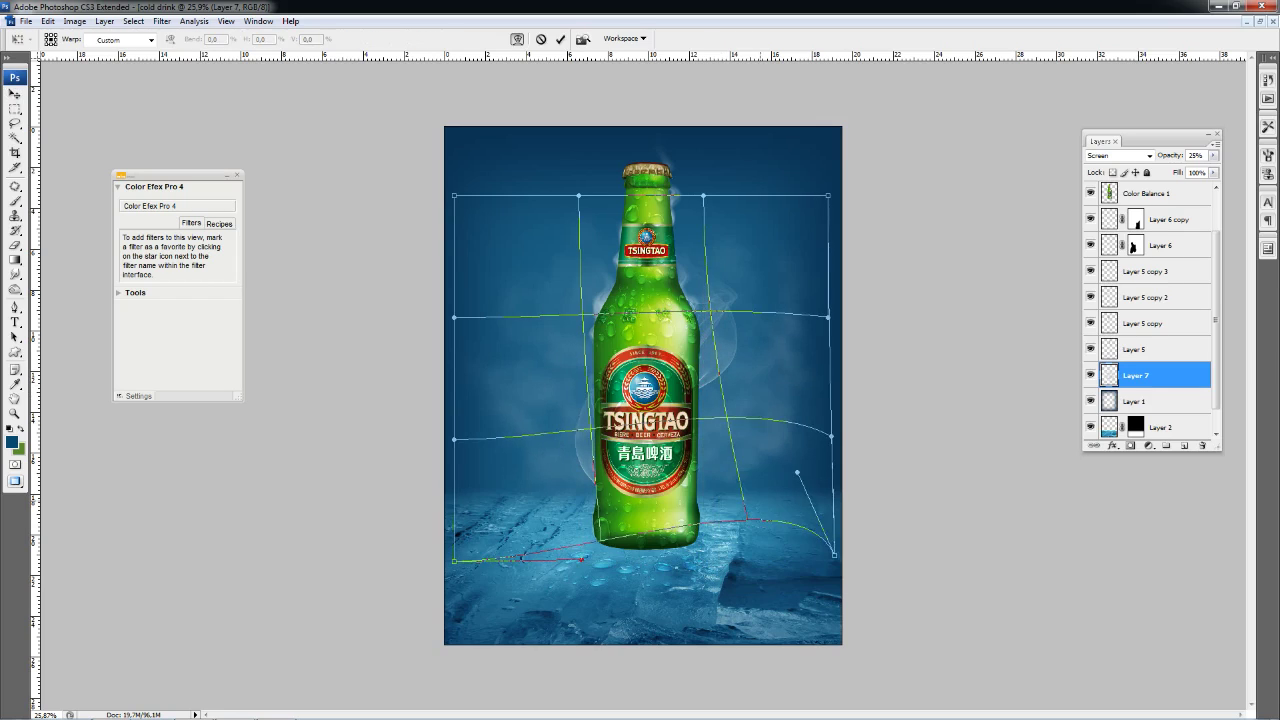
left_click_drag(453, 438, 420, 426)
left_click_drag(455, 195, 500, 160)
left_click_drag(704, 196, 654, 157)
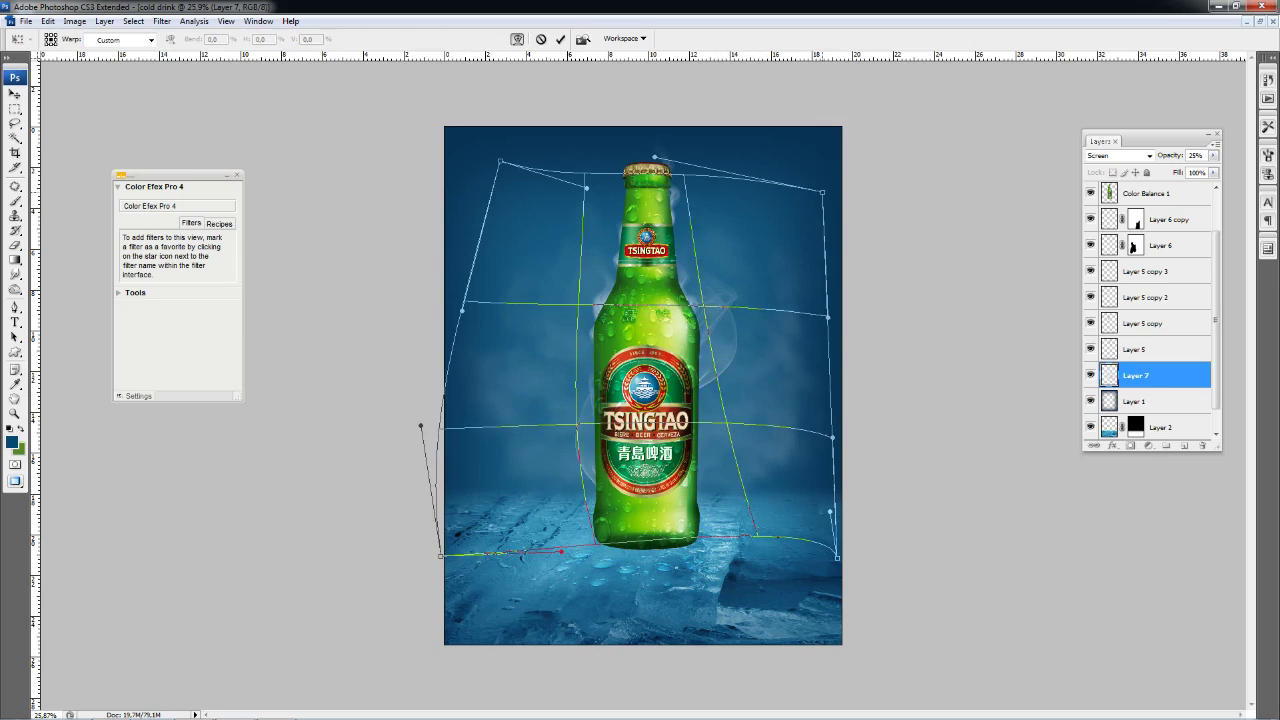
left_click_drag(826, 194, 740, 173)
left_click_drag(830, 512, 810, 504)
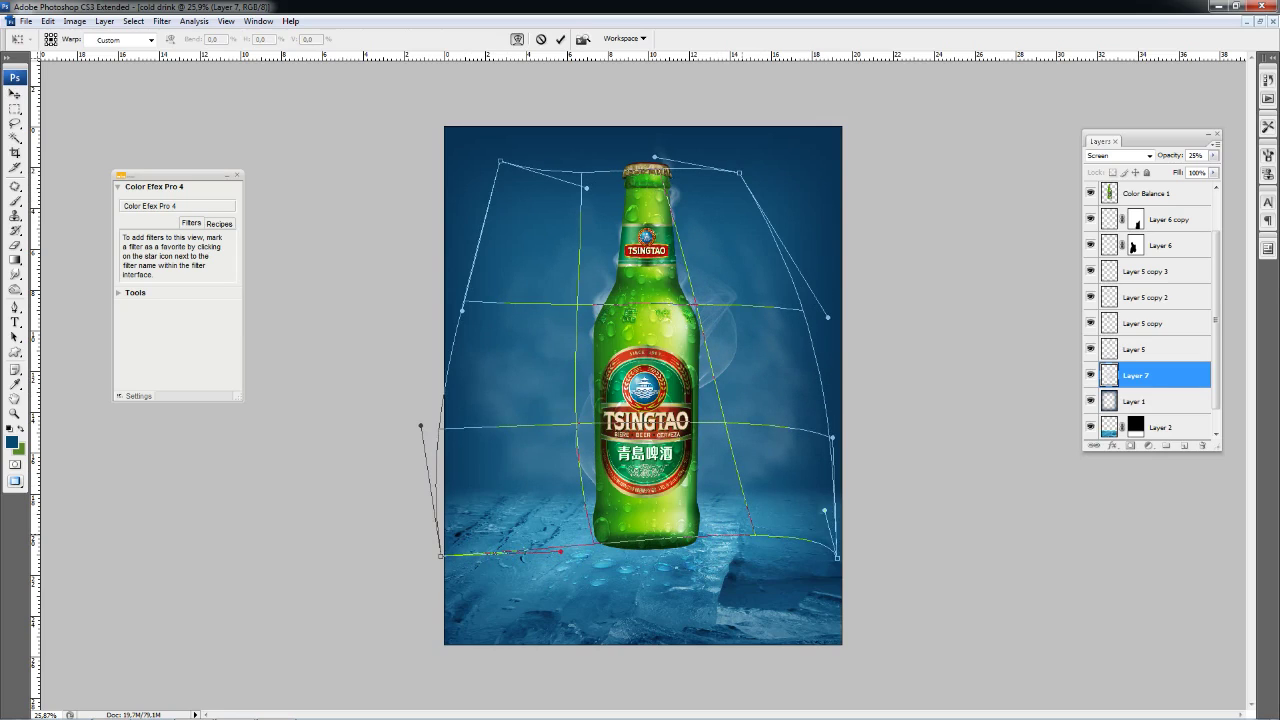
key("v")
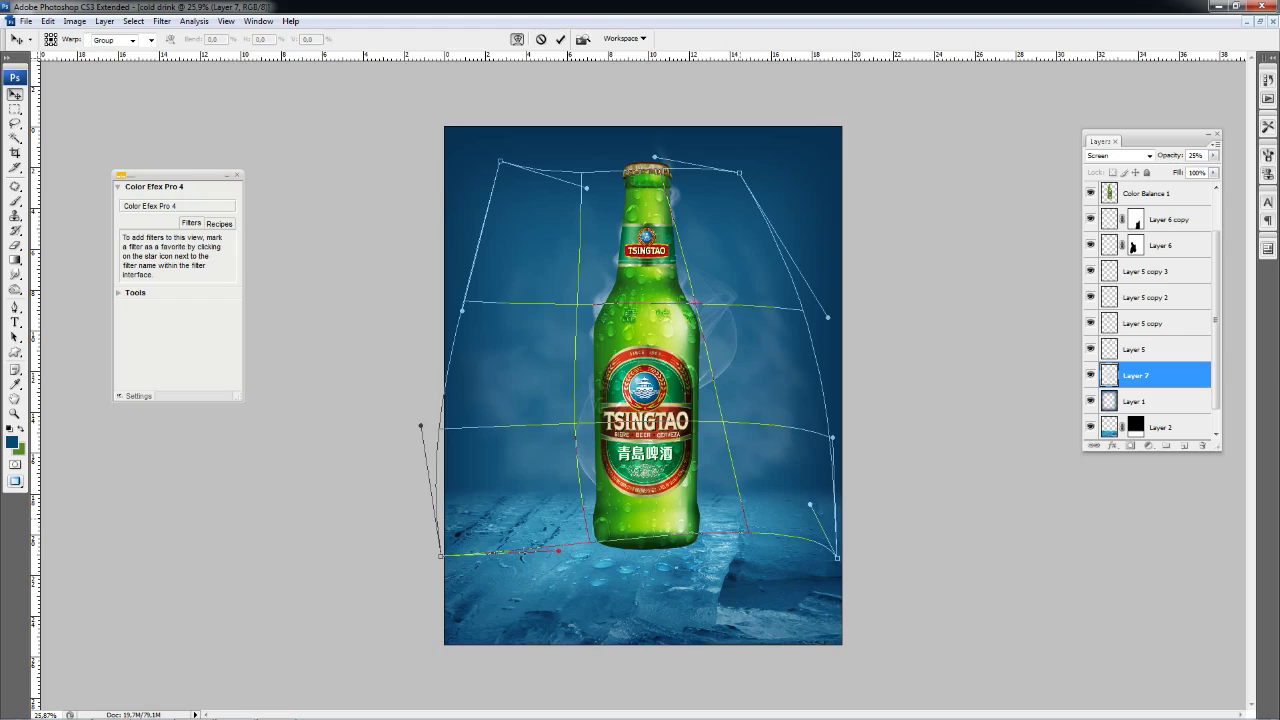
key("Return")
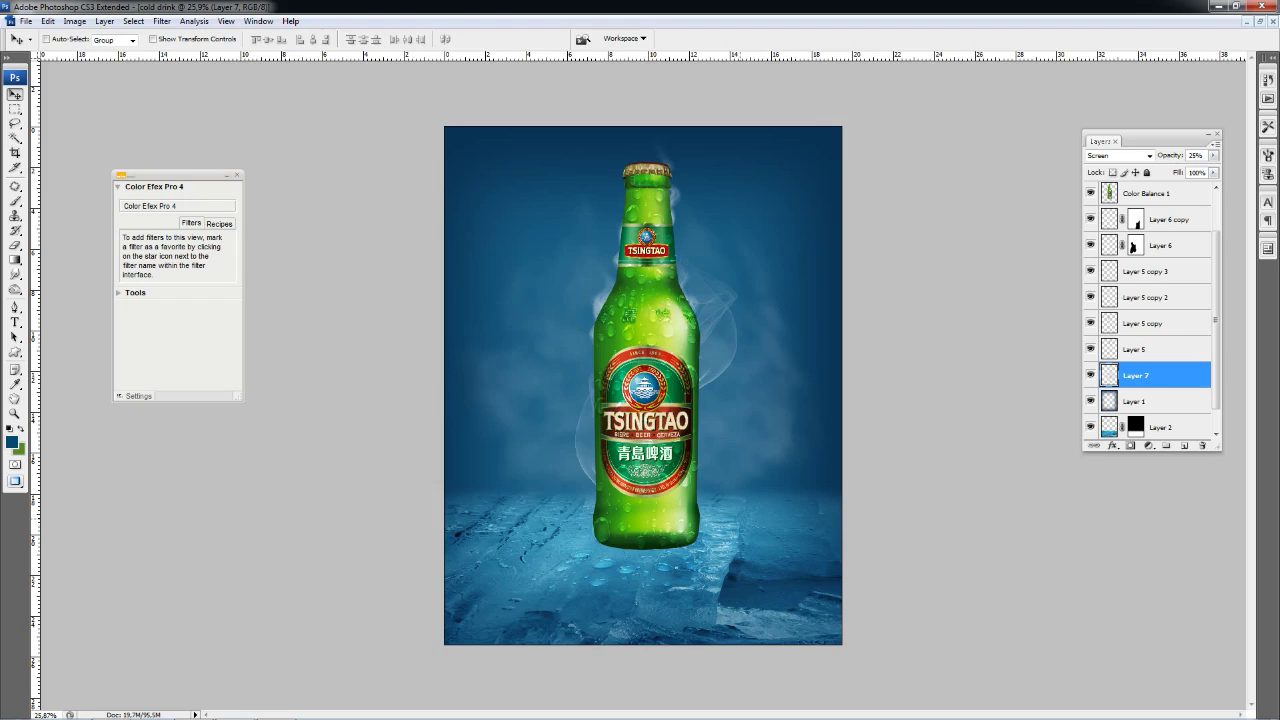
left_click(1090, 245)
left_click(1090, 245)
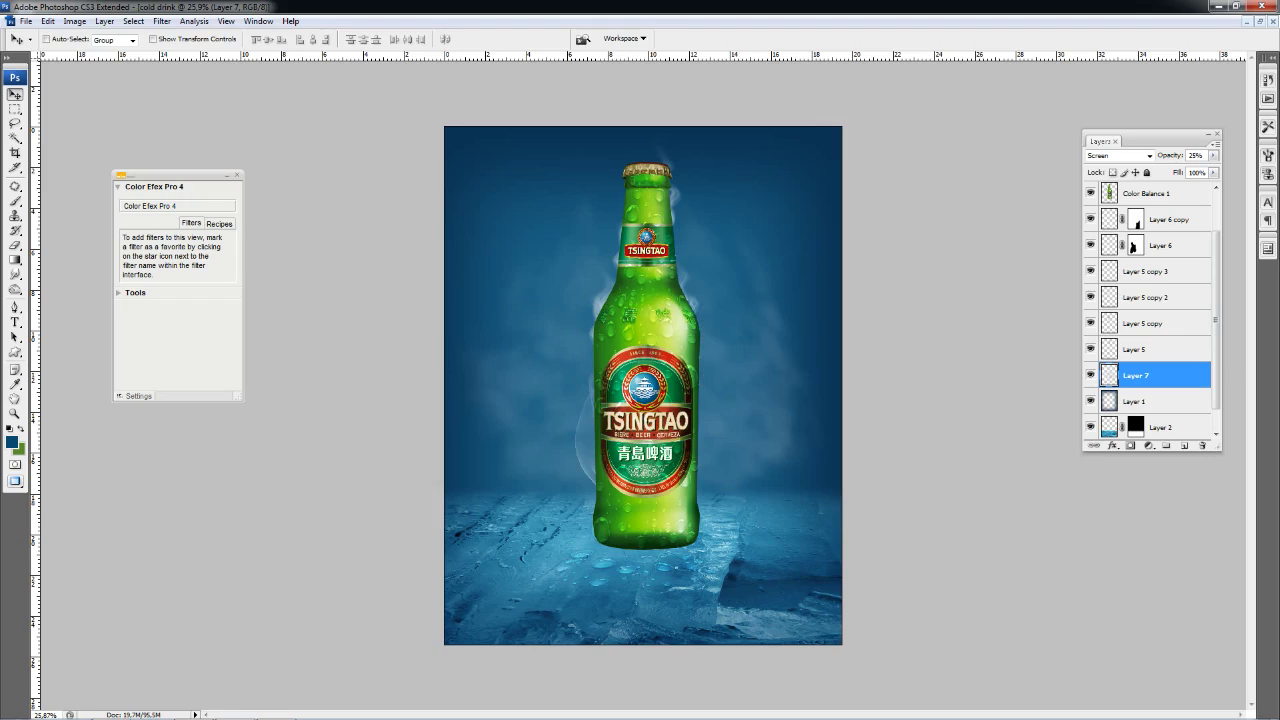
- Lower opacity of Layer 5 copy 3 to 71% and the other Layer 5 smoke layers, Layer 5 to 62%
left_click(1090, 271)
left_click(1090, 271)
left_click(1147, 271)
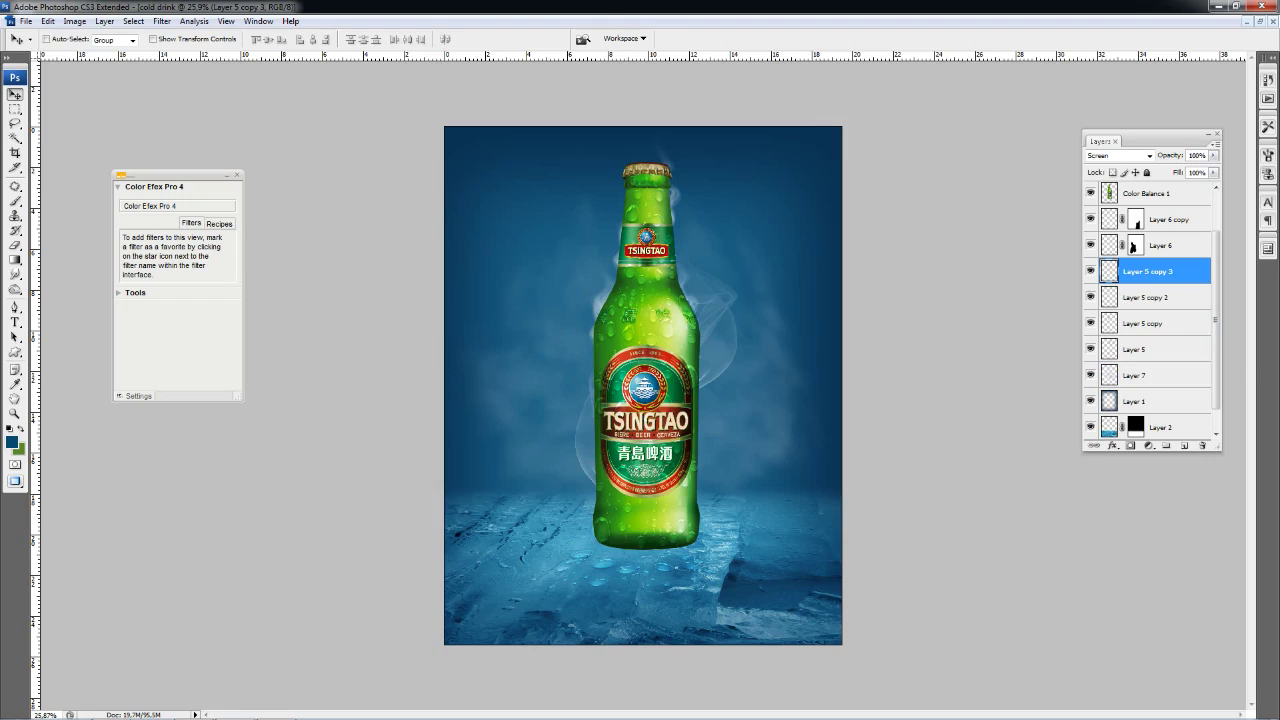
left_click_drag(1213, 155, 1193, 168)
left_click(1147, 297)
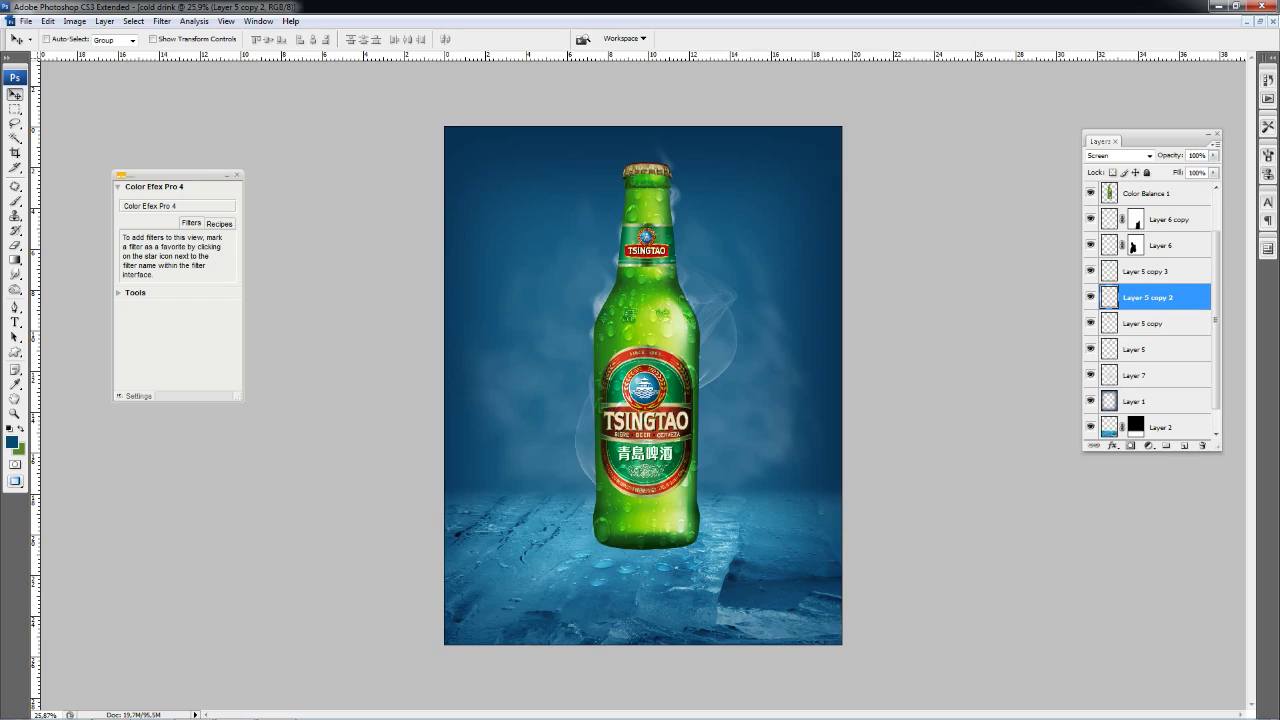
key("alt+bracketleft")
left_click(1213, 155)
key("alt+bracketleft")
left_click(1213, 155)
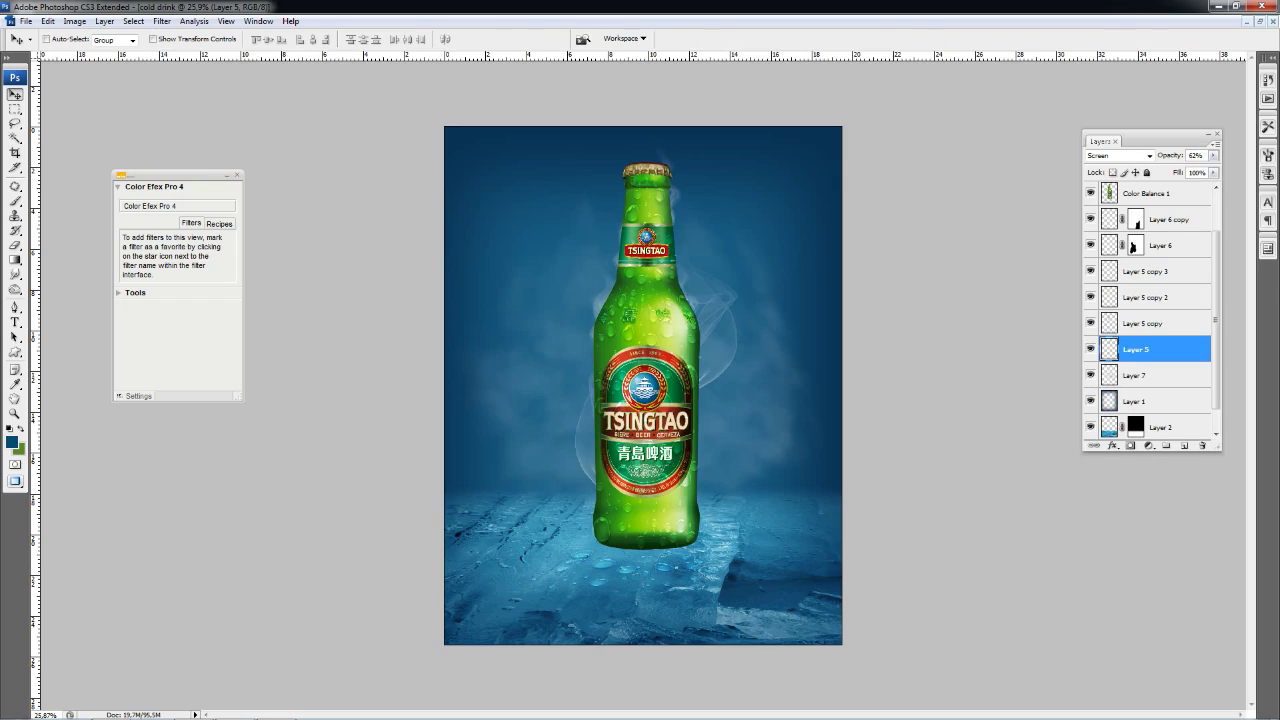
key("alt+bracketleft")
- Set Layer 6 to Screen blending
left_click(1090, 245)
left_click(1090, 245)
left_click(1160, 245)
left_click(1213, 155)
left_click(1118, 155)
left_click(1120, 274)
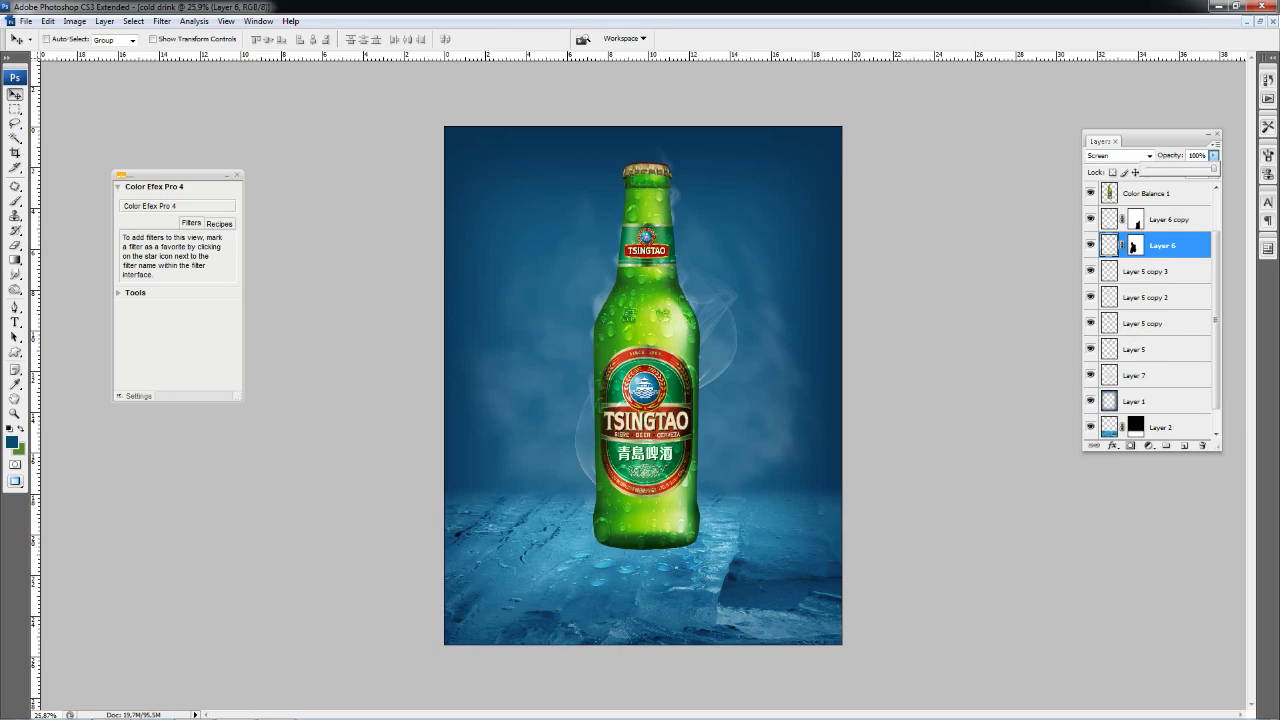
- Fade Layer 6 copy to about 53% opacity
left_click(1160, 219)
left_click(1213, 155)
left_click_drag(1214, 168, 1182, 168)
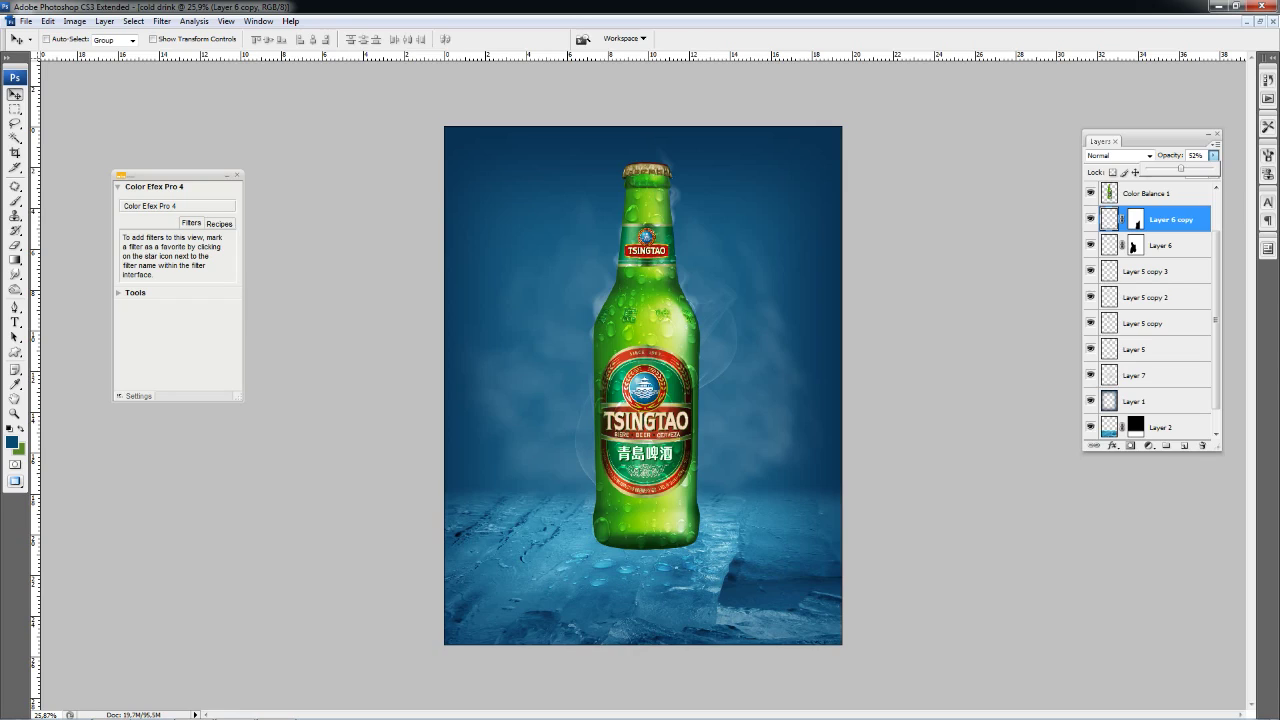
- Add a new layer above Layer 1 with the bottle selection inverted and expanded
left_click(1150, 401)
key("ctrl+shift+alt+n")
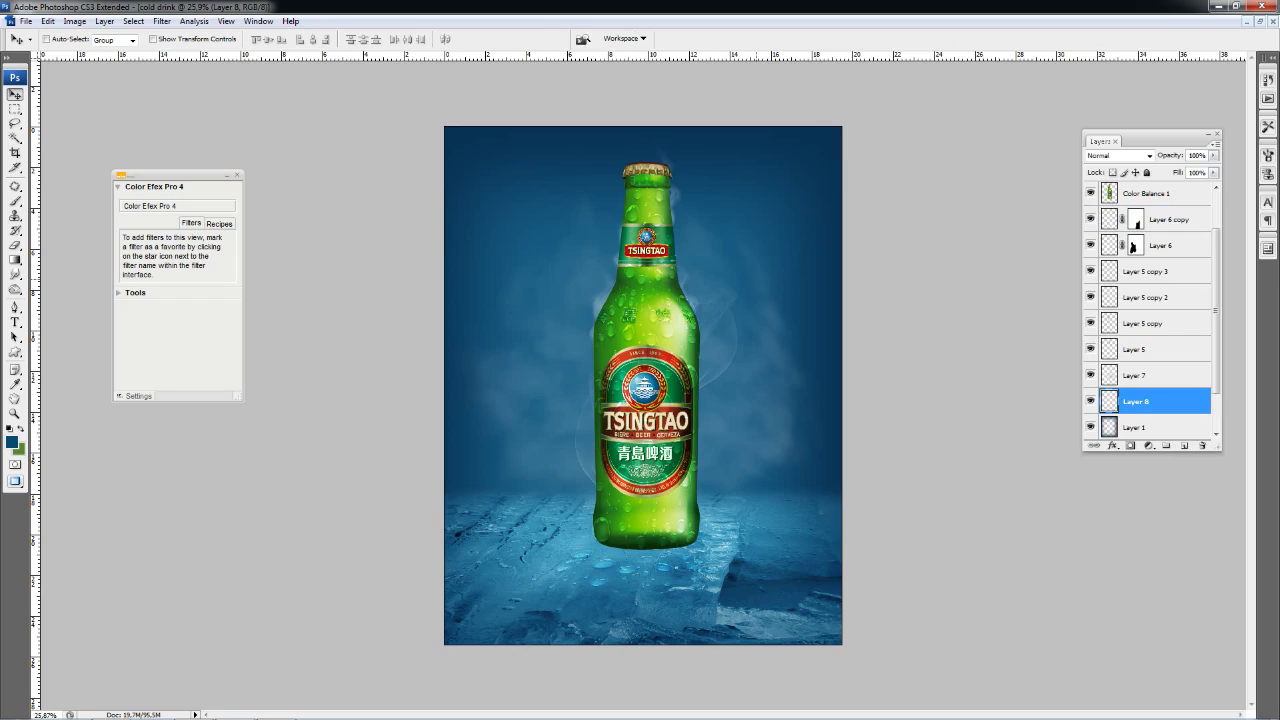
key("ctrl+shift+d")
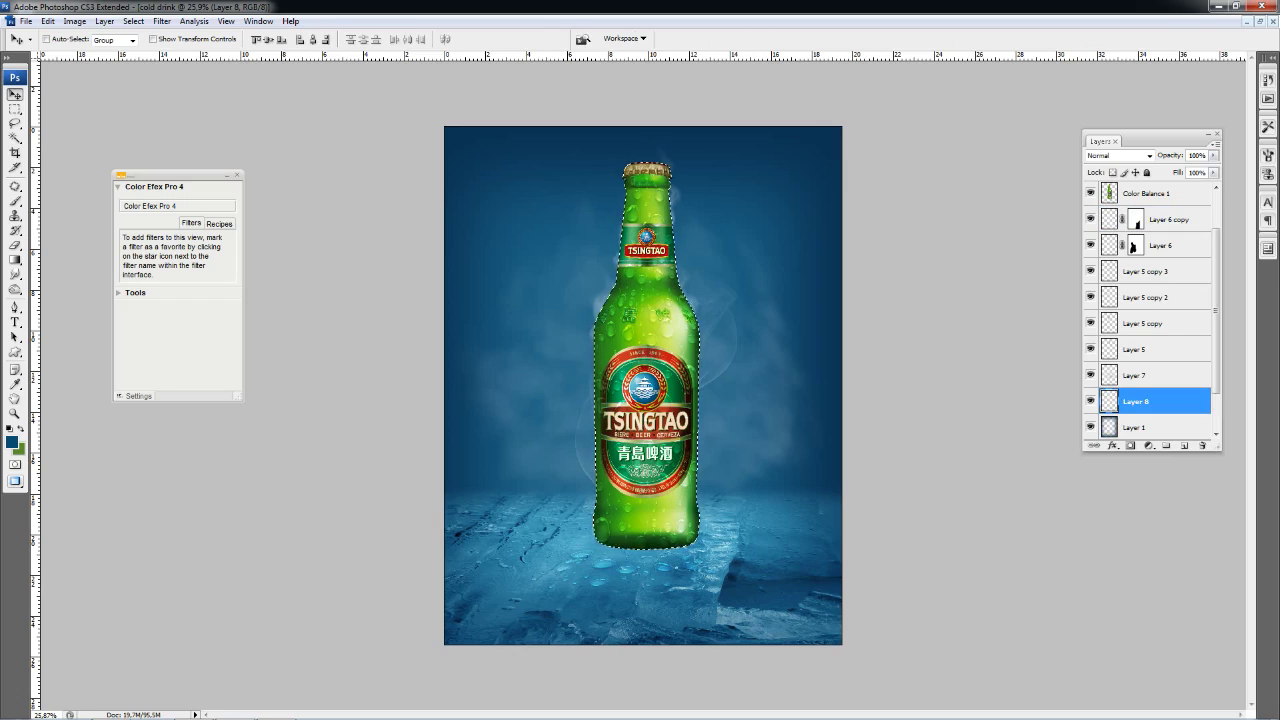
key("shift+ctrl+i")
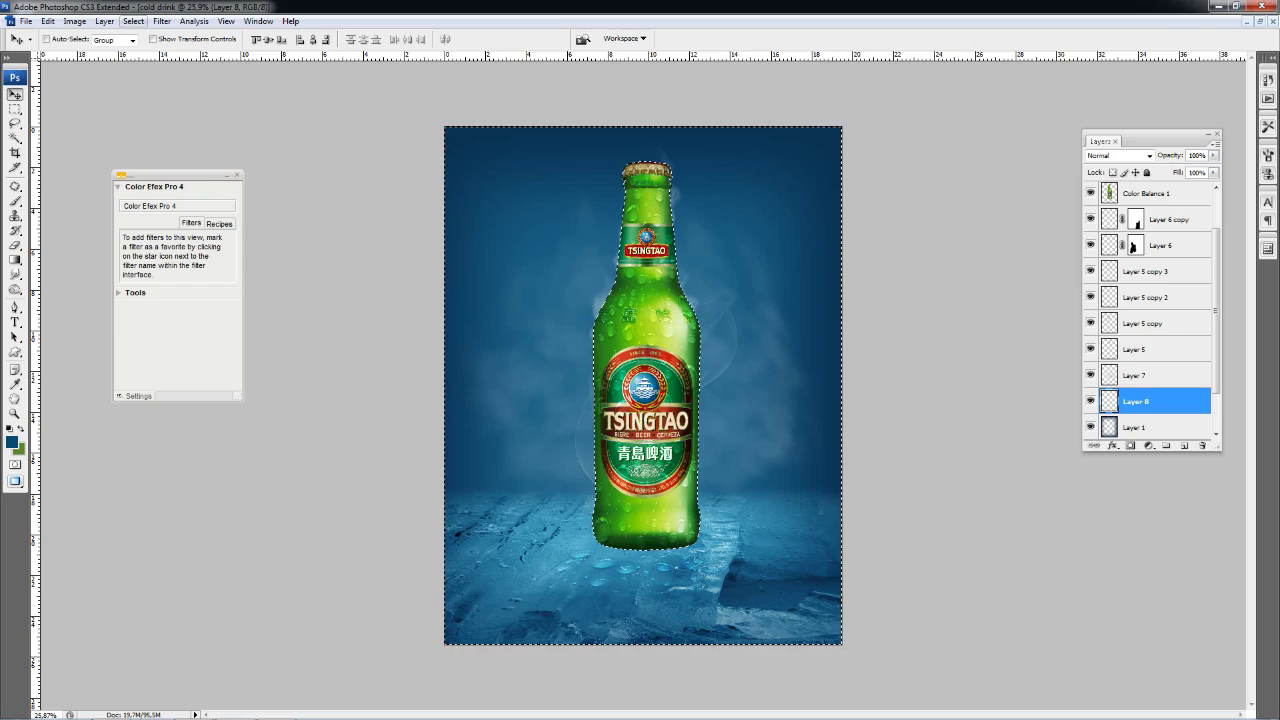
left_click(133, 21)
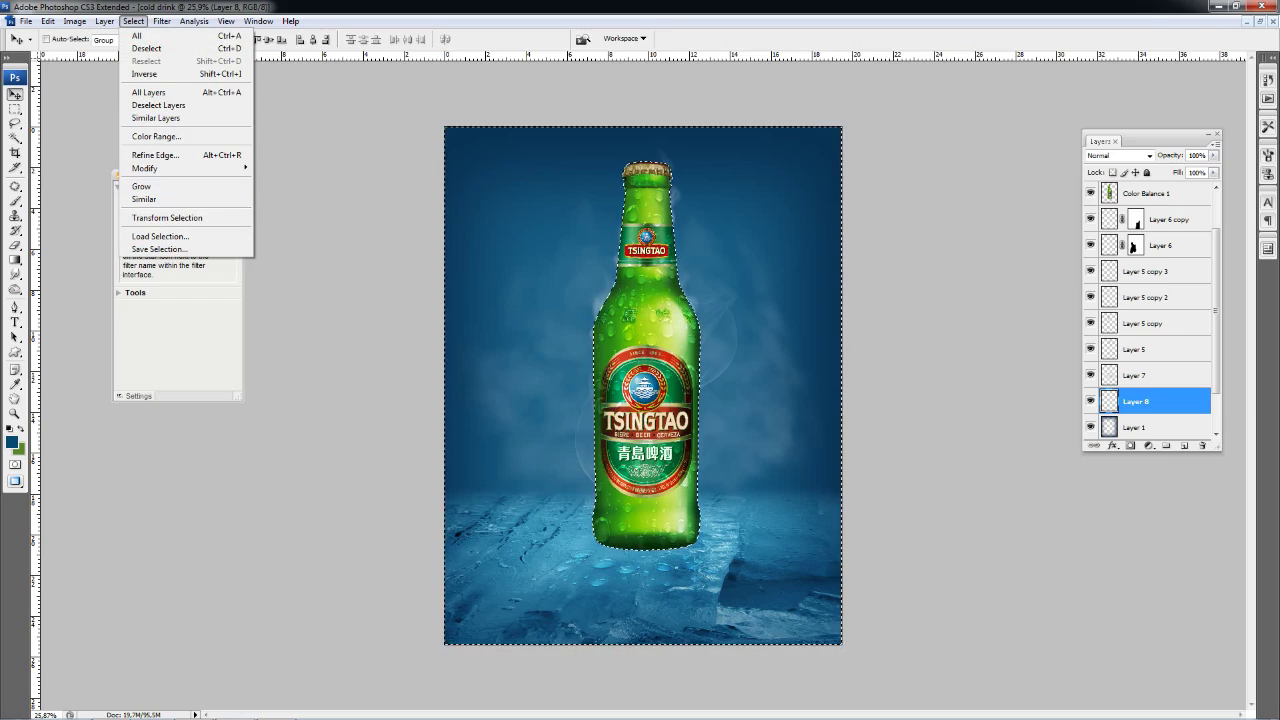
mouse_move(145, 168)
left_click(285, 193)
key("Return")
- Set up a soft round white brush with 0% hardness
key("b")
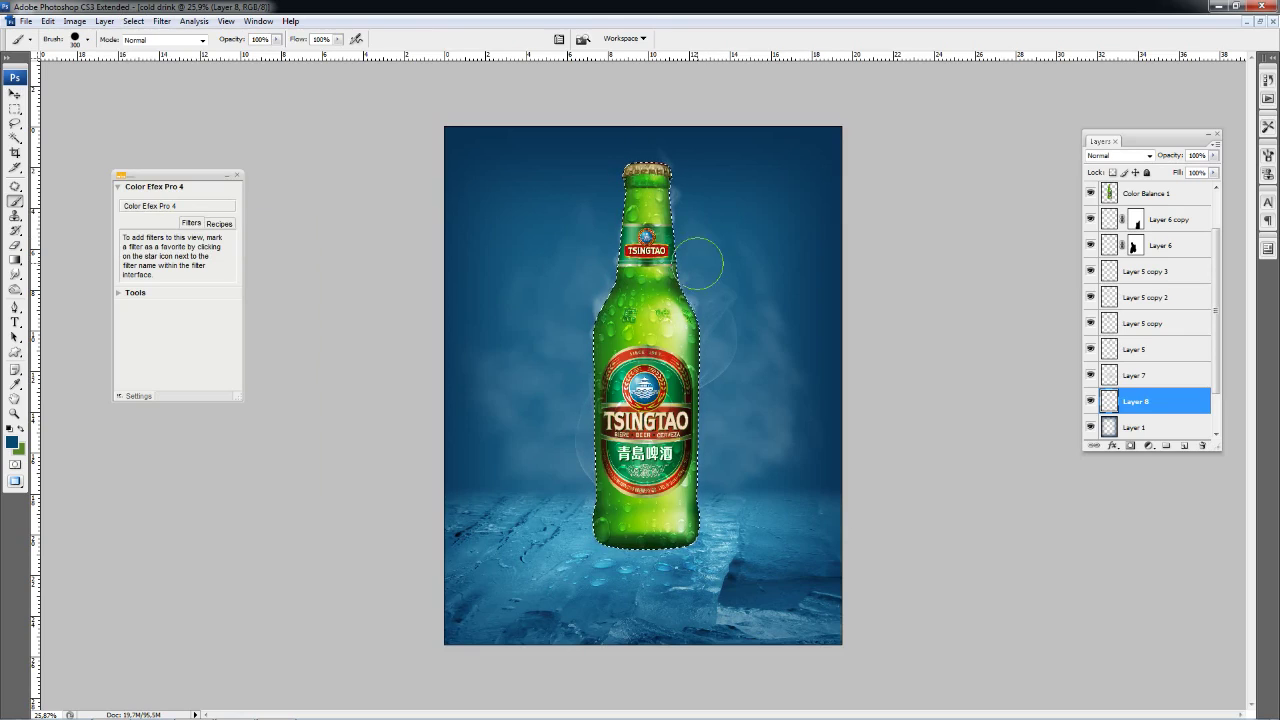
key("d")
key("x")
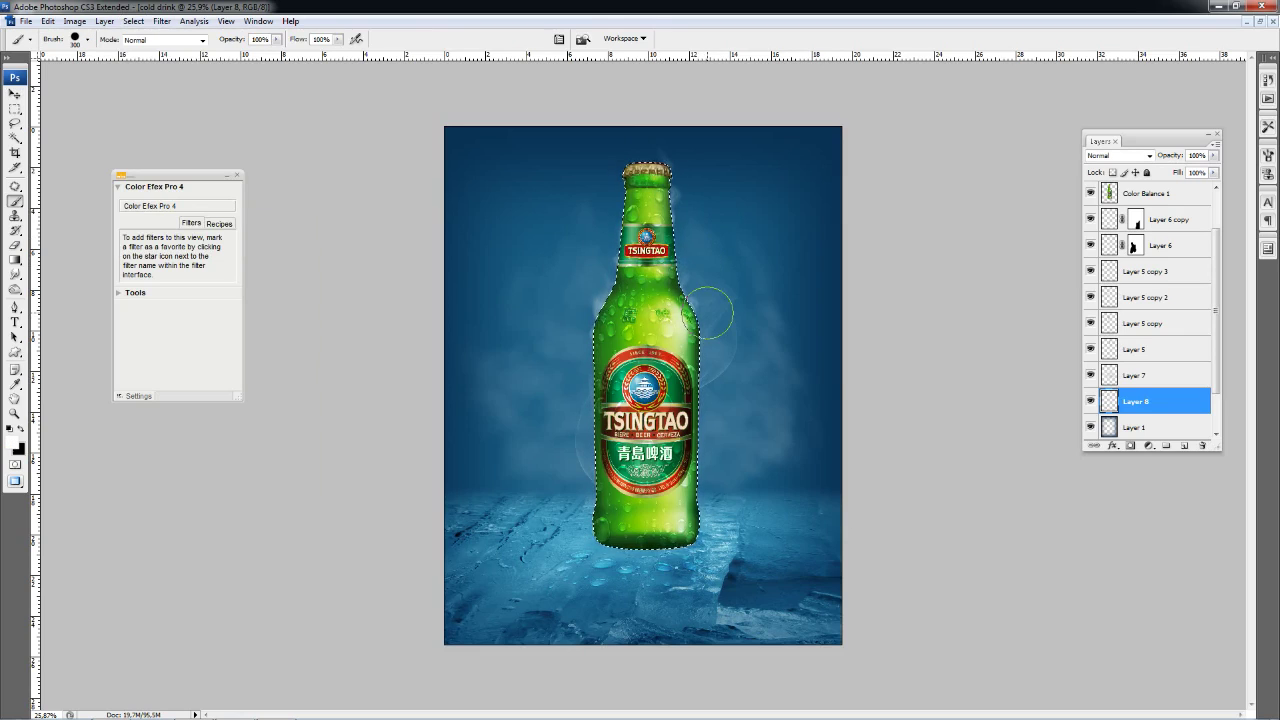
right_click(702, 295)
left_click(783, 457)
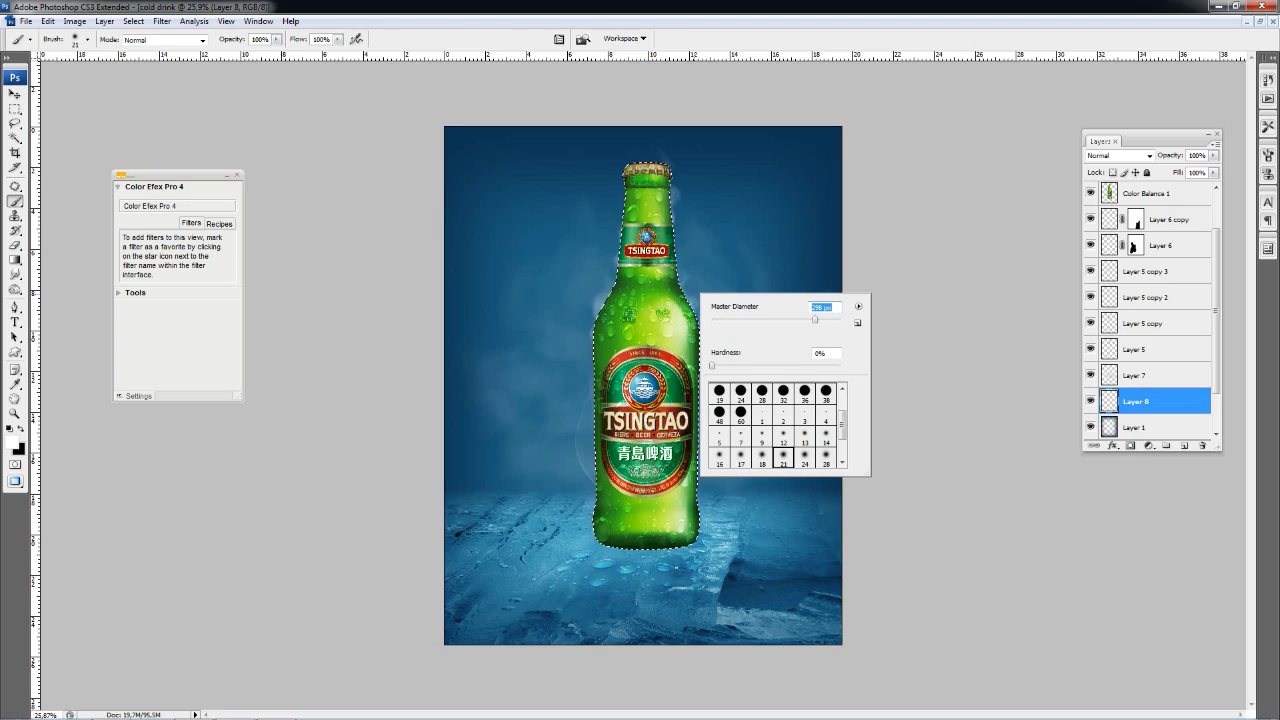
key("Return")
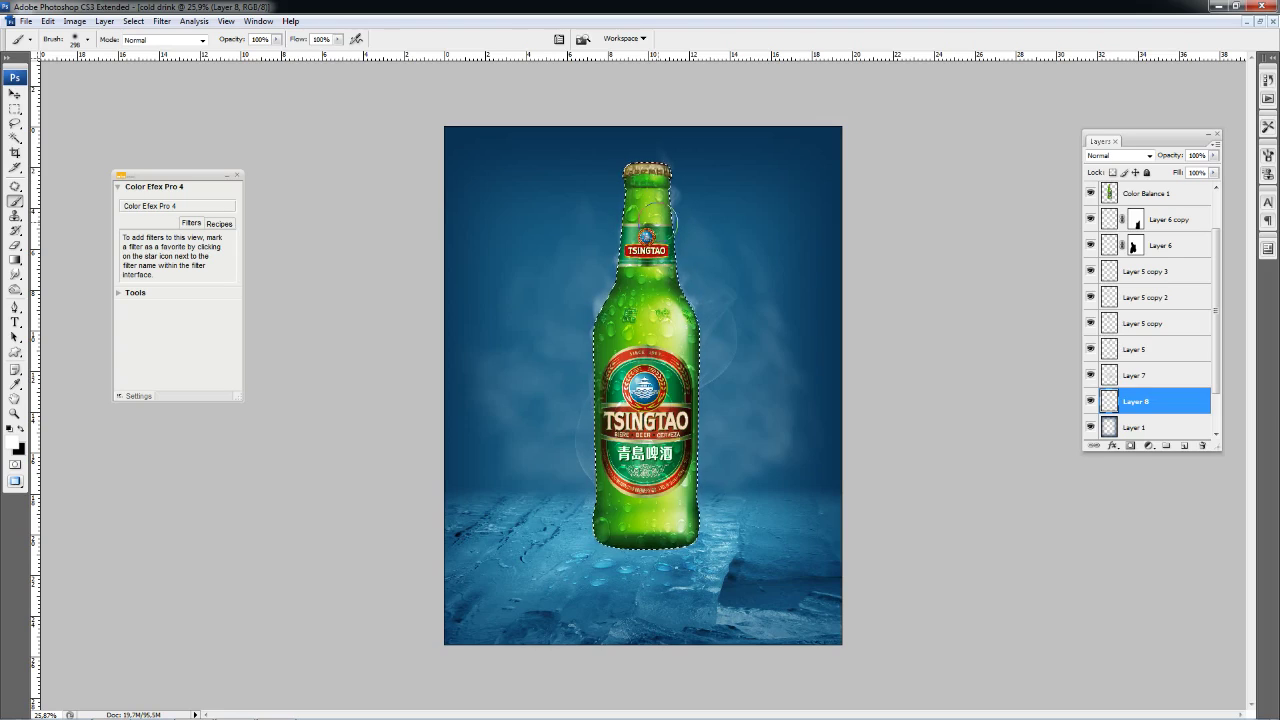
- Paint a soft white glow around the bottle cap, neck and label
key("bracketleft")
key("bracketleft")
left_click(650, 178)
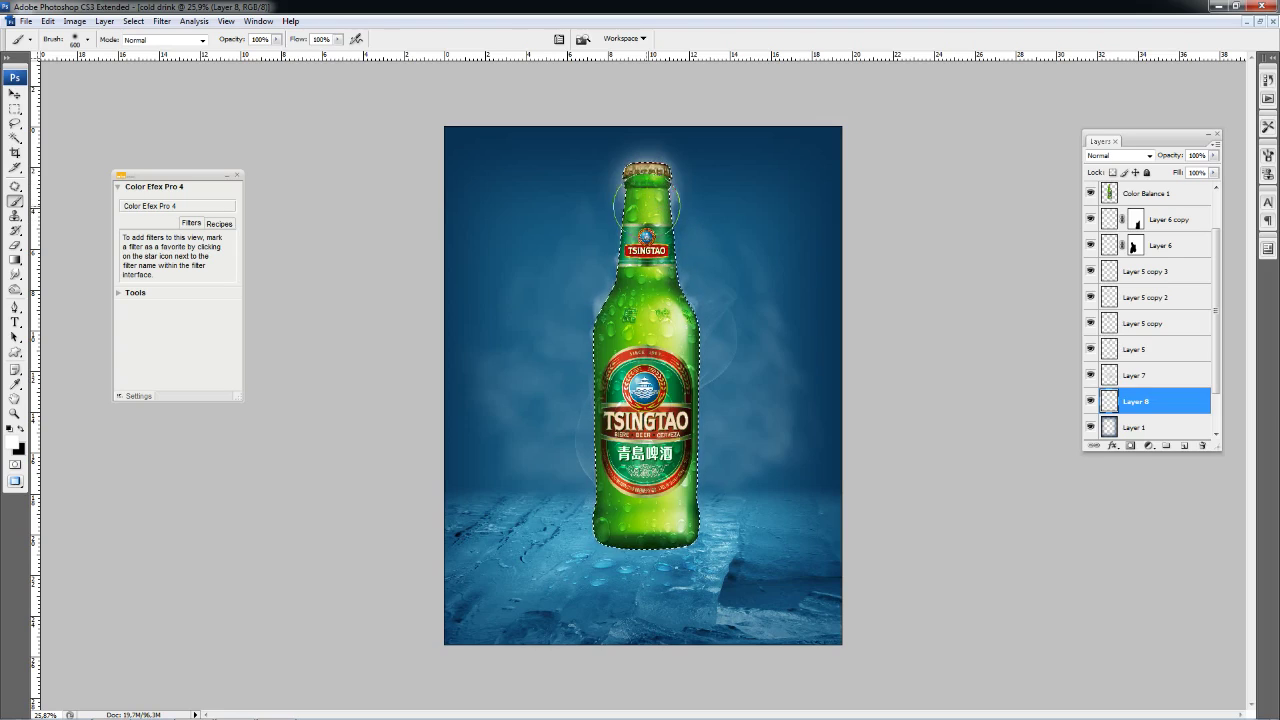
mouse_move(646, 205)
left_mouse_down()
mouse_move(646, 237)
mouse_move(620, 255)
left_mouse_up()
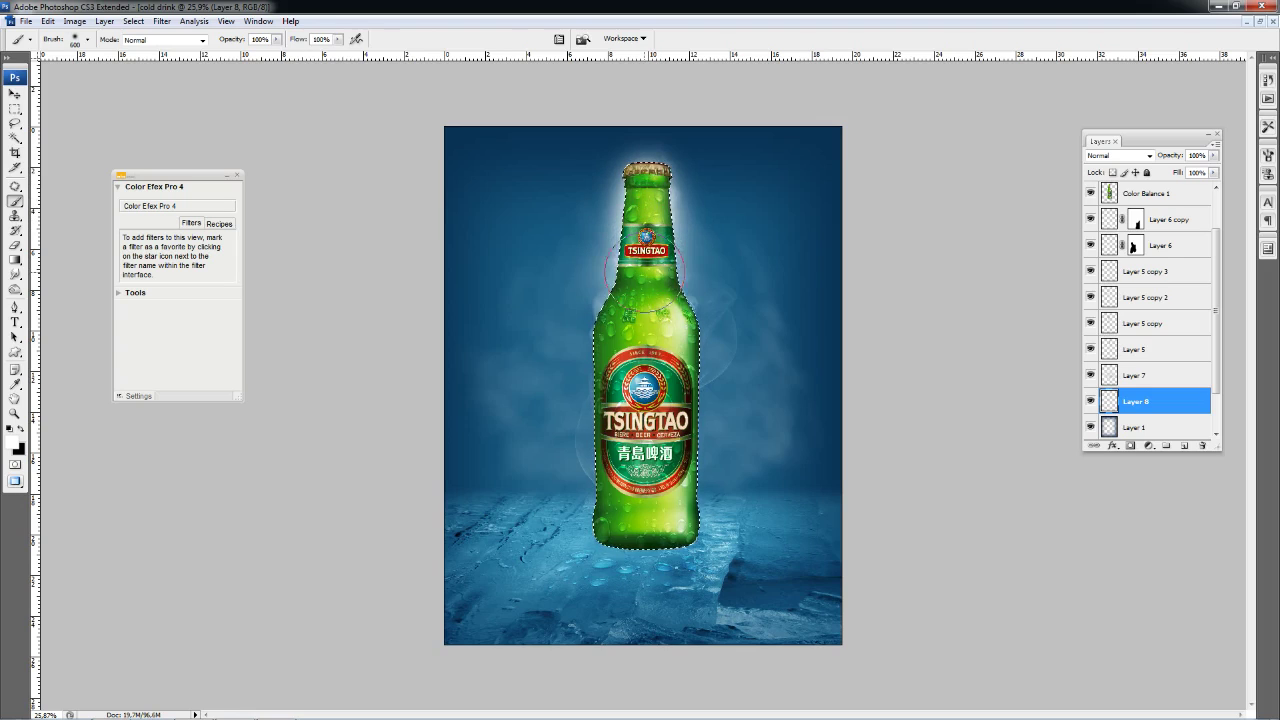
key("bracketright")
key("bracketright")
left_click_drag(646, 320, 646, 455)
key("bracketleft")
key("bracketleft")
key("bracketleft")
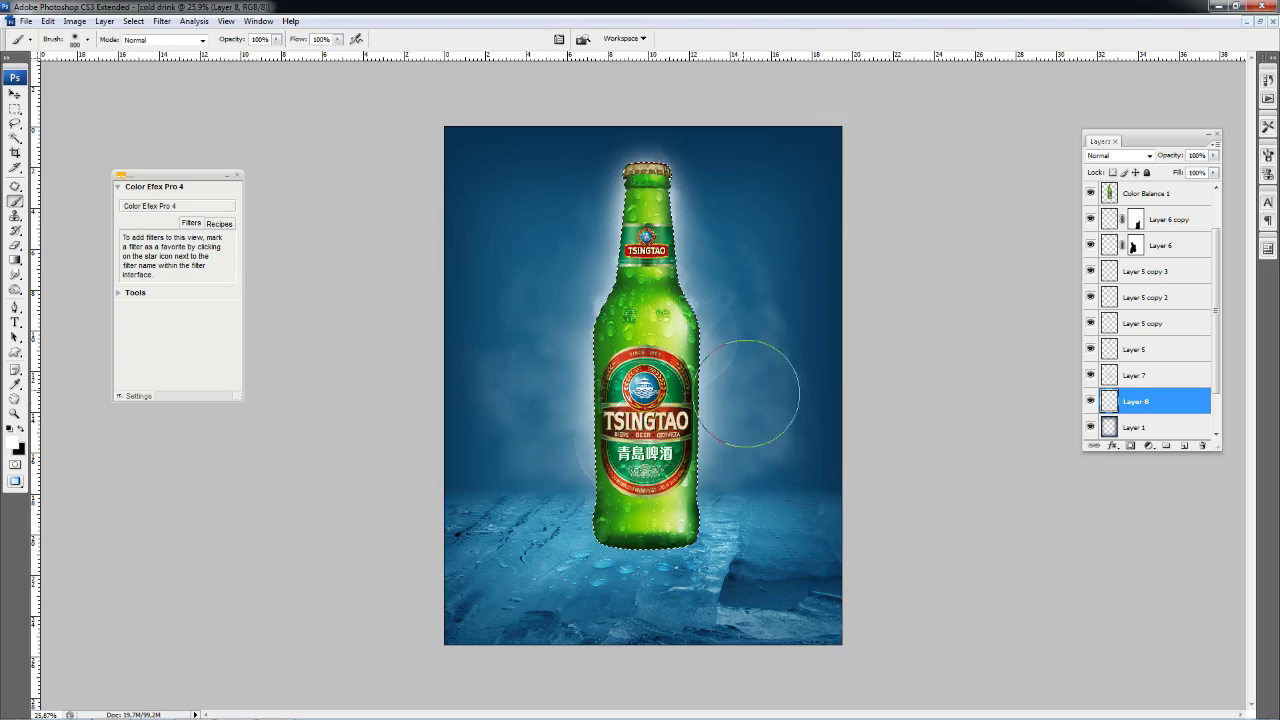
key("bracketleft")
key("bracketleft")
key("bracketleft")
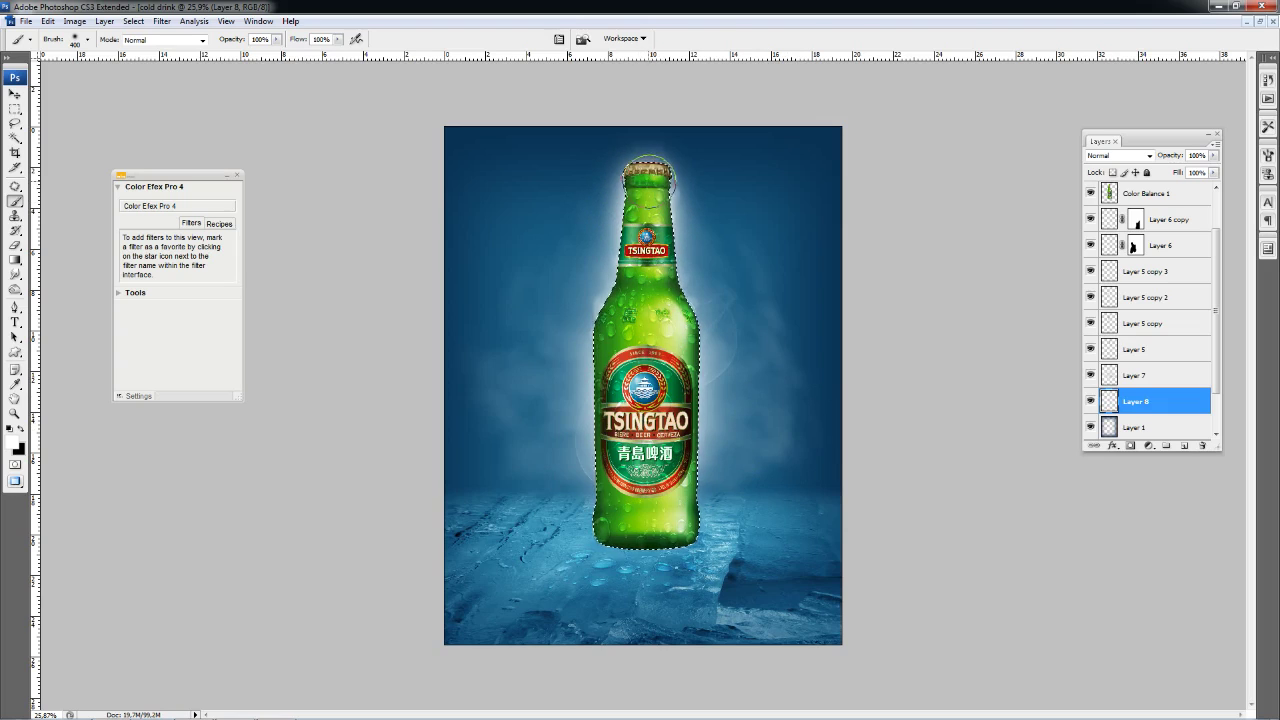
left_click(648, 178)
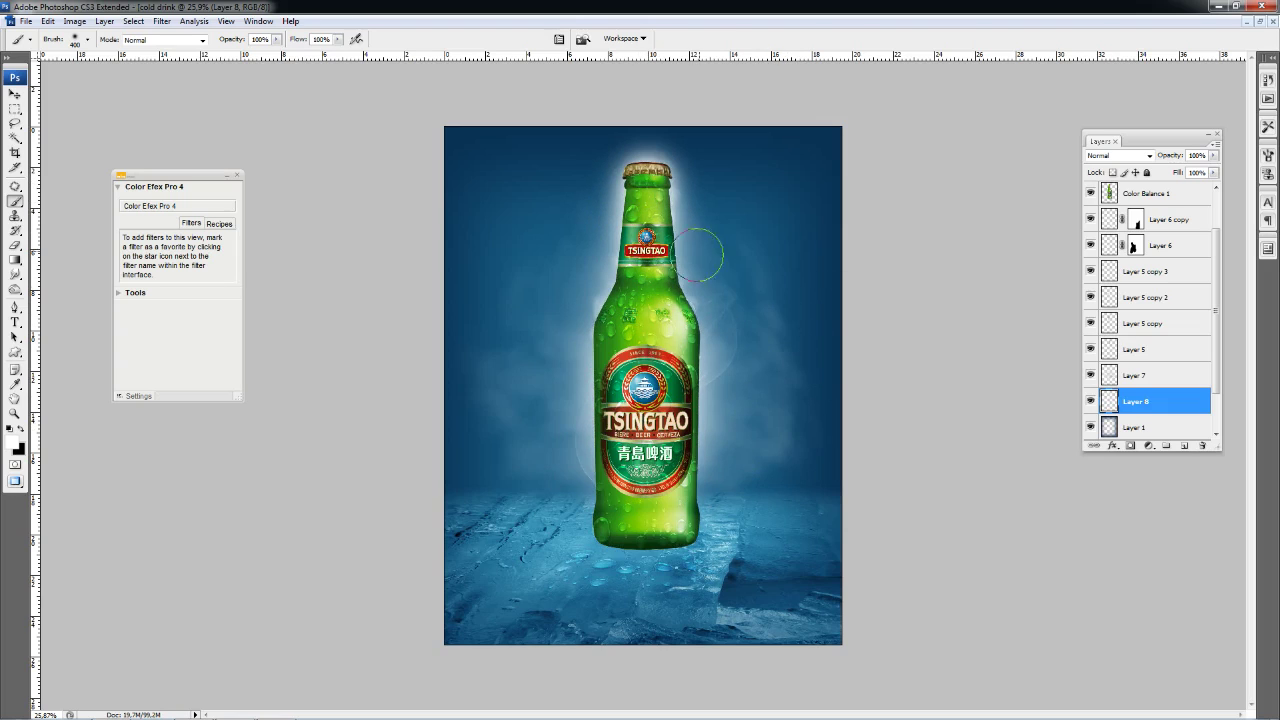
left_click(161, 21)
mouse_move(230, 155)
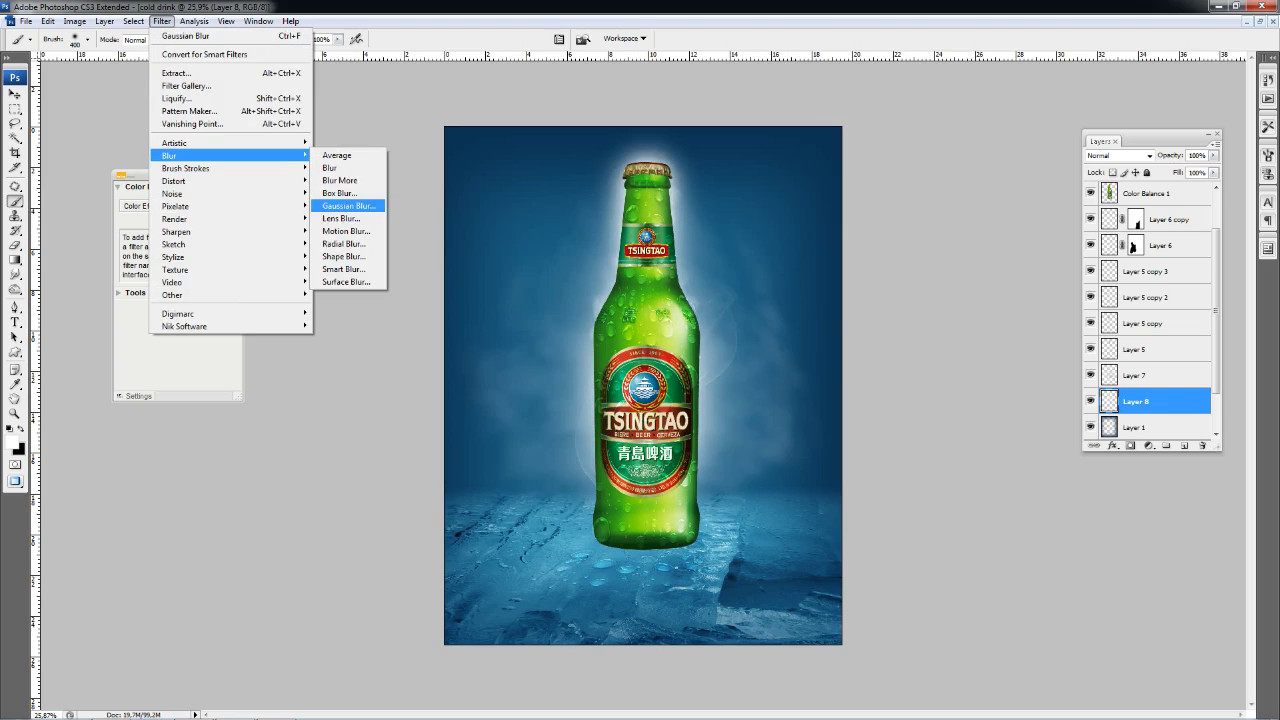
- Gaussian-blur the glow, then undo back to an empty Layer 8 and deselect
left_click(348, 205)
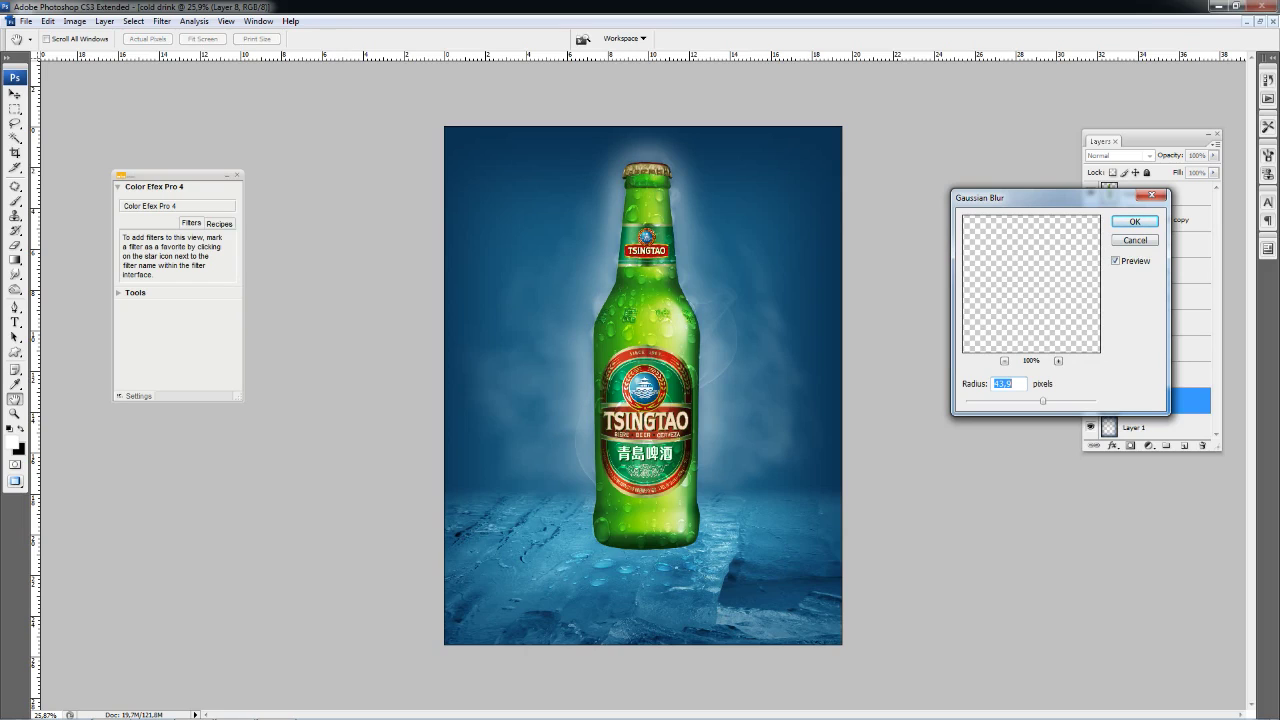
key("Return")
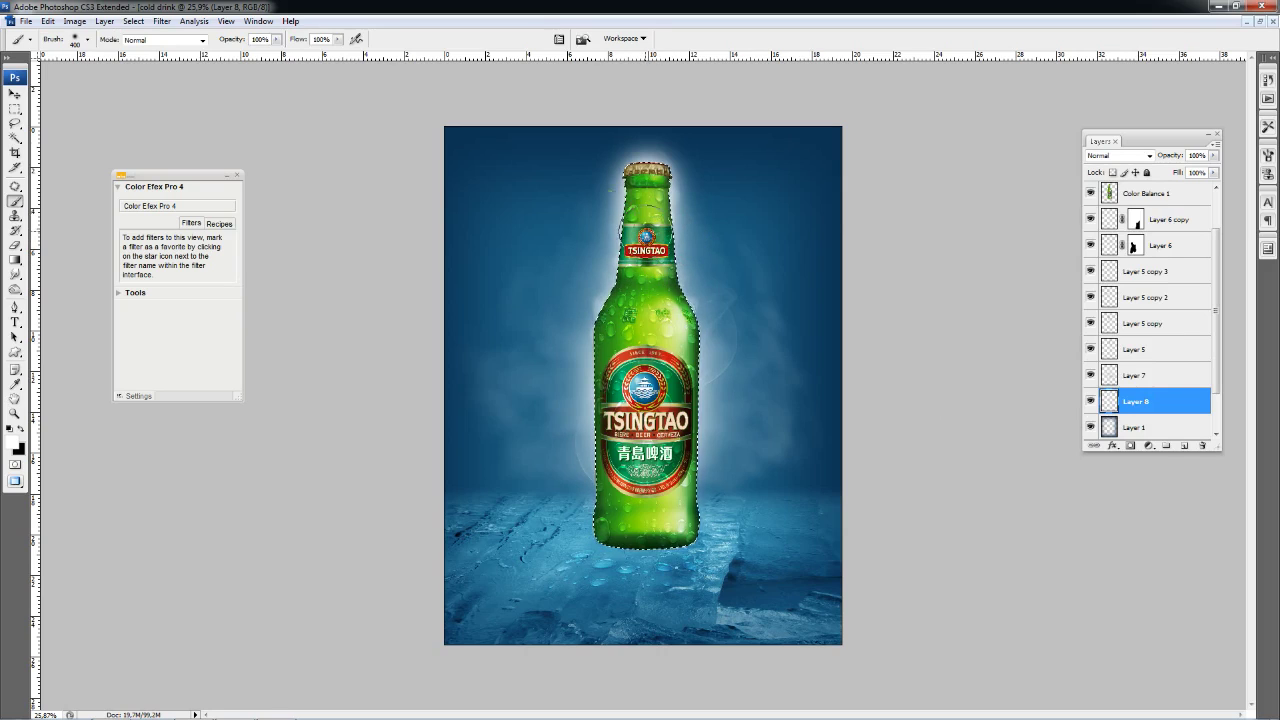
key("ctrl+e")
key("ctrl+z")
key("ctrl+d")
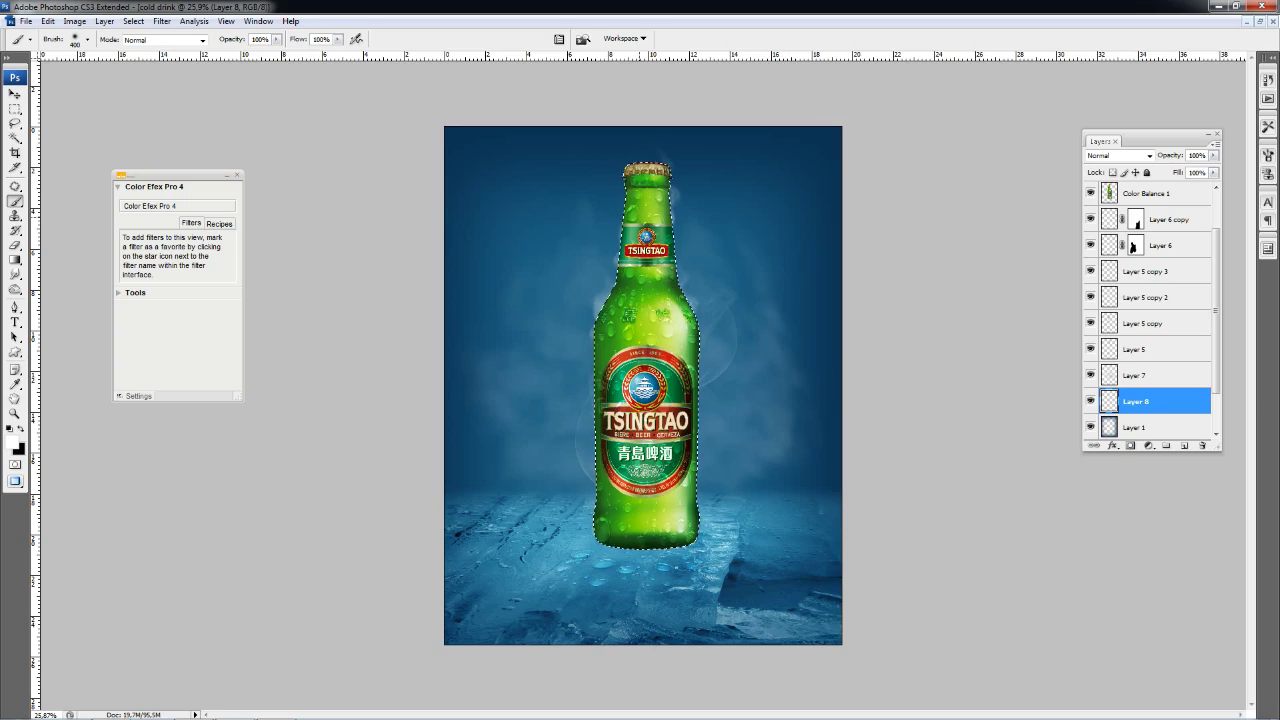
- Invert and expand the bottle selection, then paint glow around the cap
key("ctrl+shift+i")
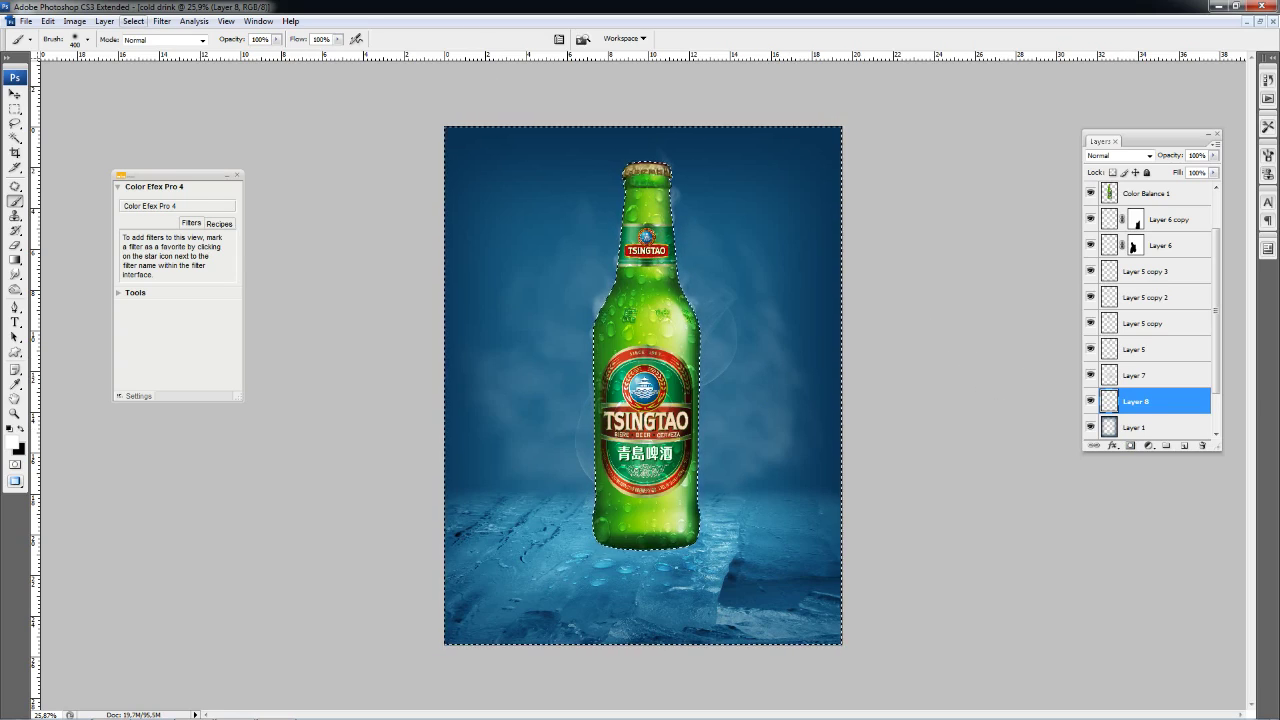
left_click(133, 21)
left_click(280, 193)
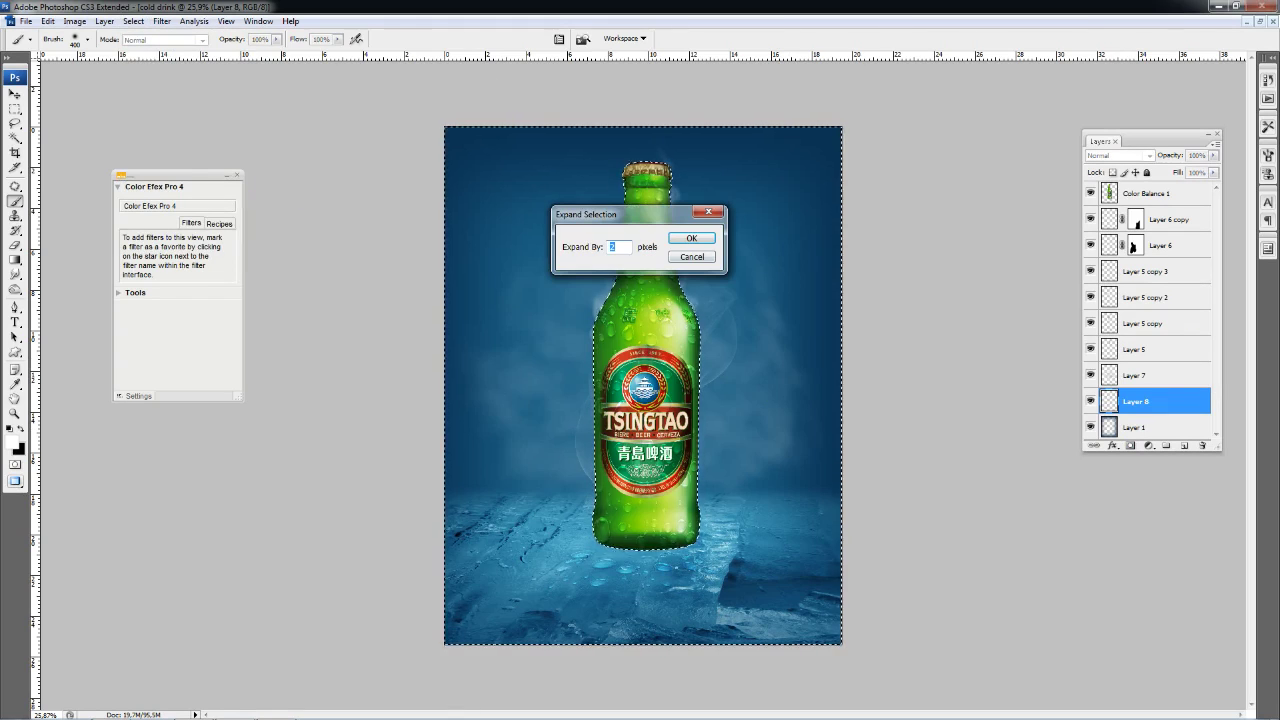
key("Return")
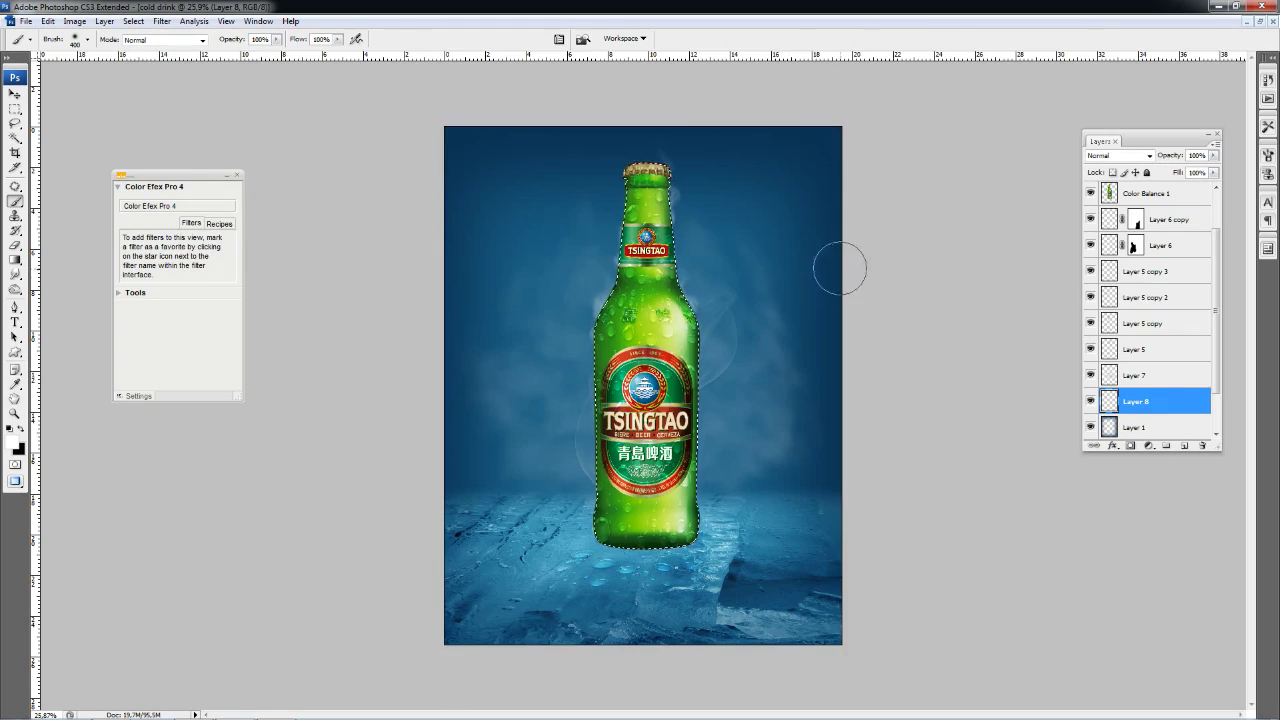
left_click(648, 178)
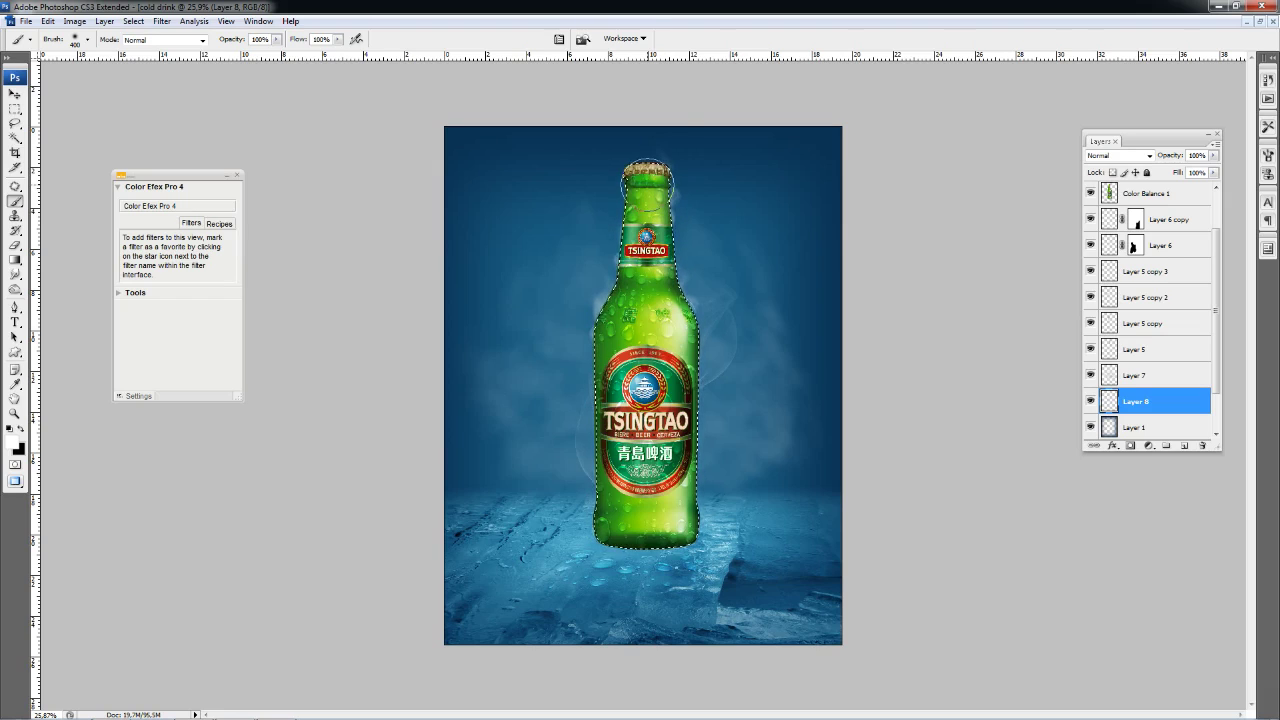
- Re-invert the selection, feather it 1 pixel, and repaint the white glow around the cap
key("ctrl+shift+i")
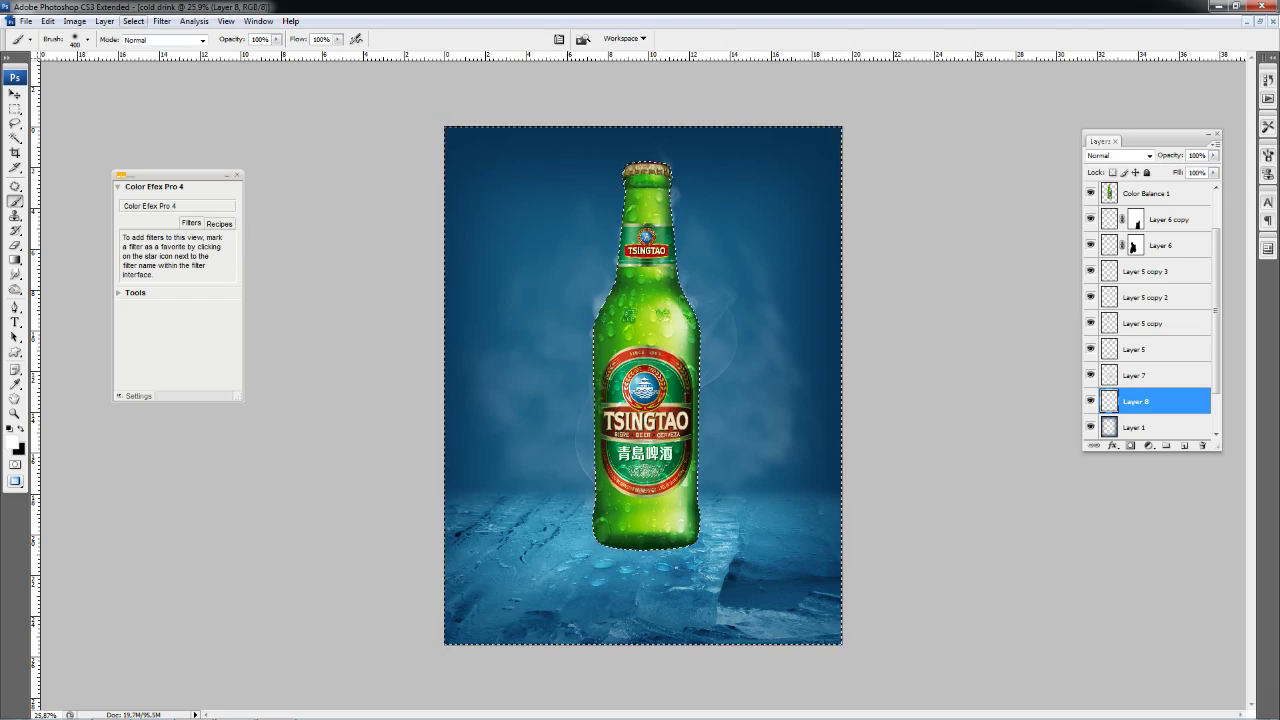
key("alt+ctrl+d")
type("10")
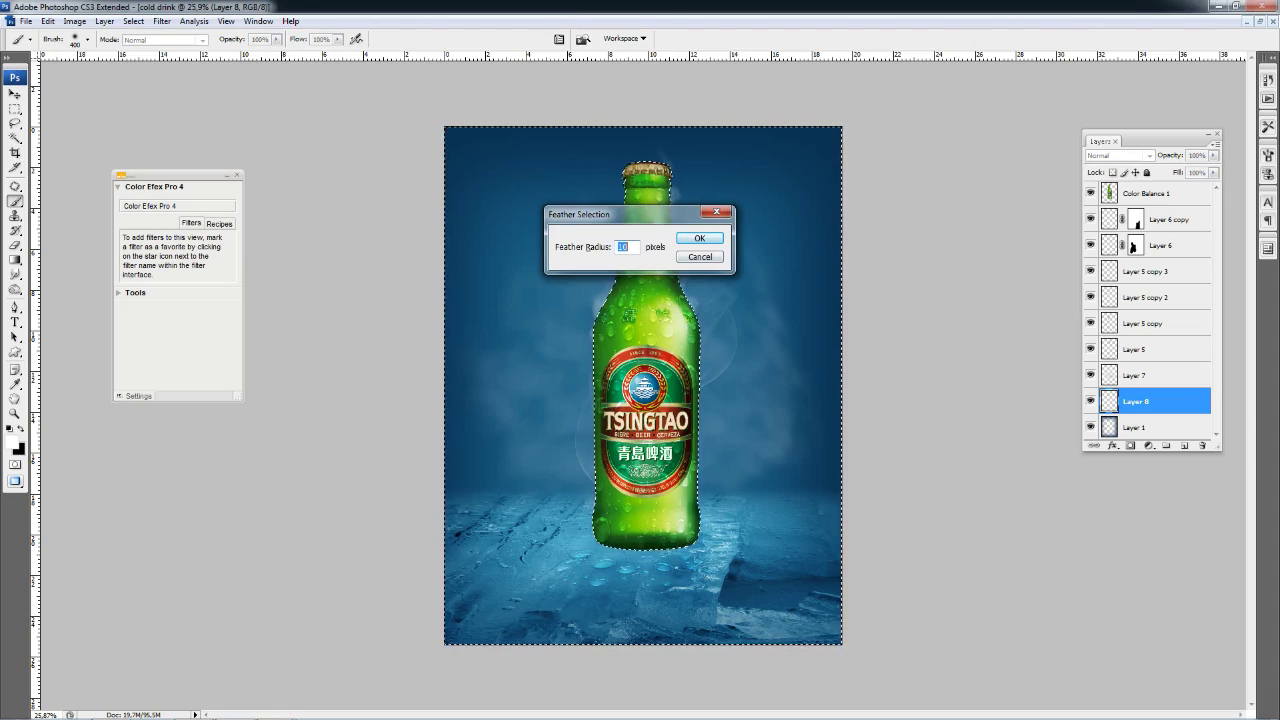
key("Return")
left_click(668, 175)
left_click_drag(668, 175, 645, 170)
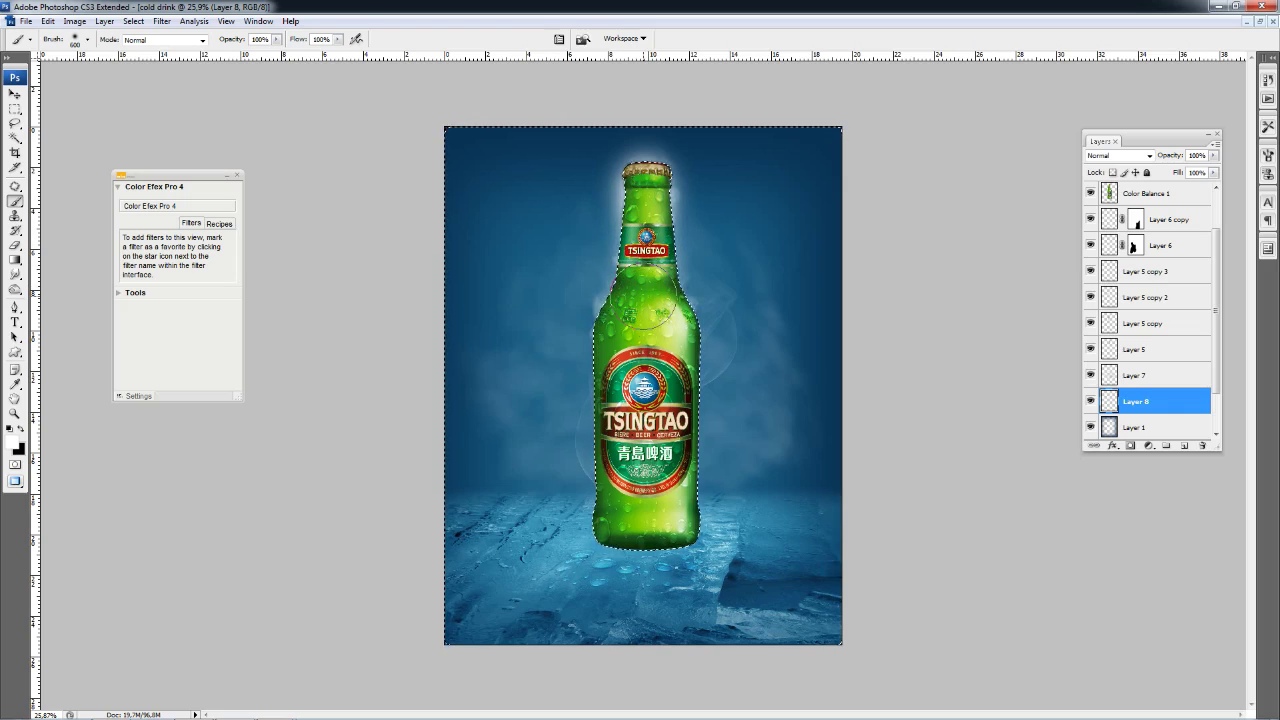
key("bracketright")
key("bracketright")
key("bracketright")
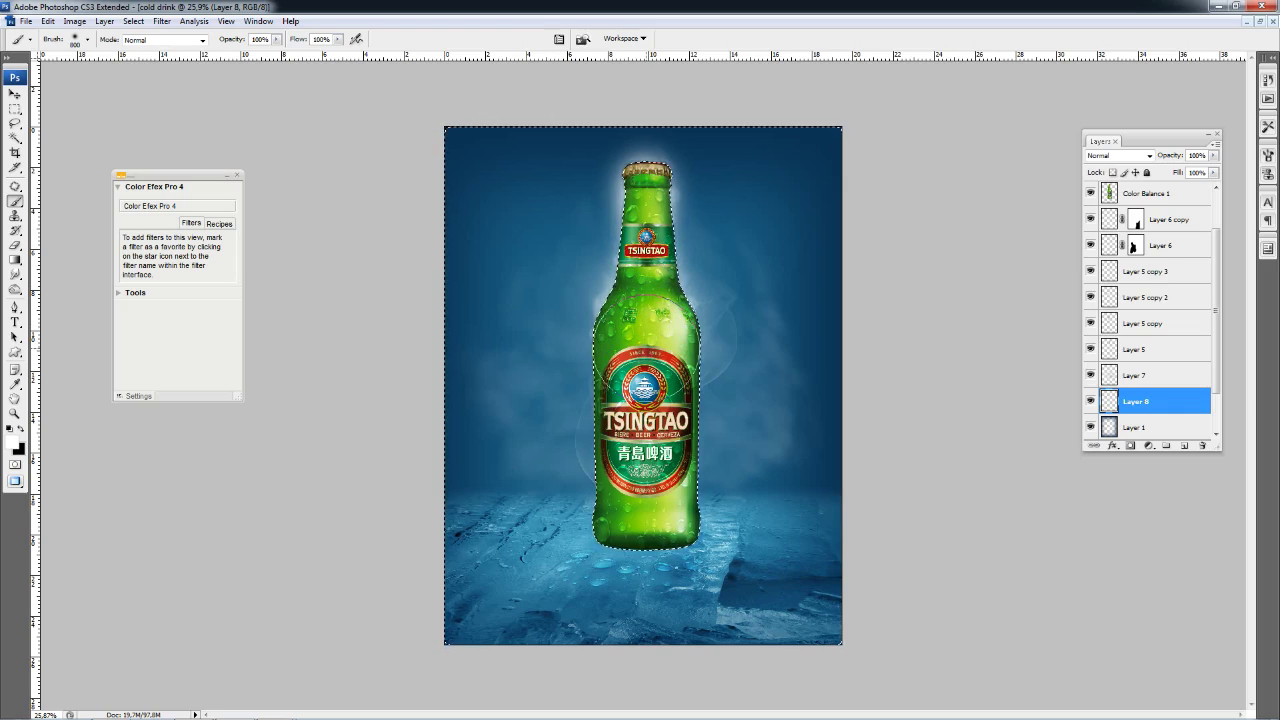
key("bracketright")
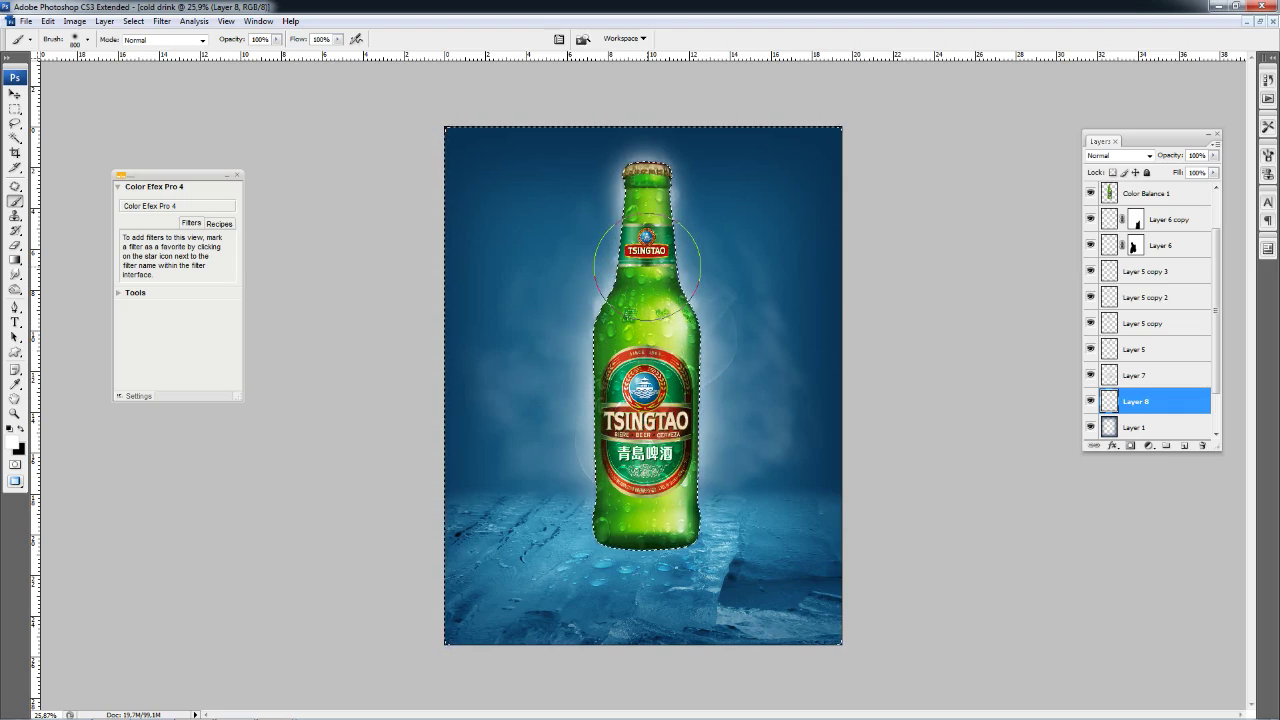
key("bracketleft")
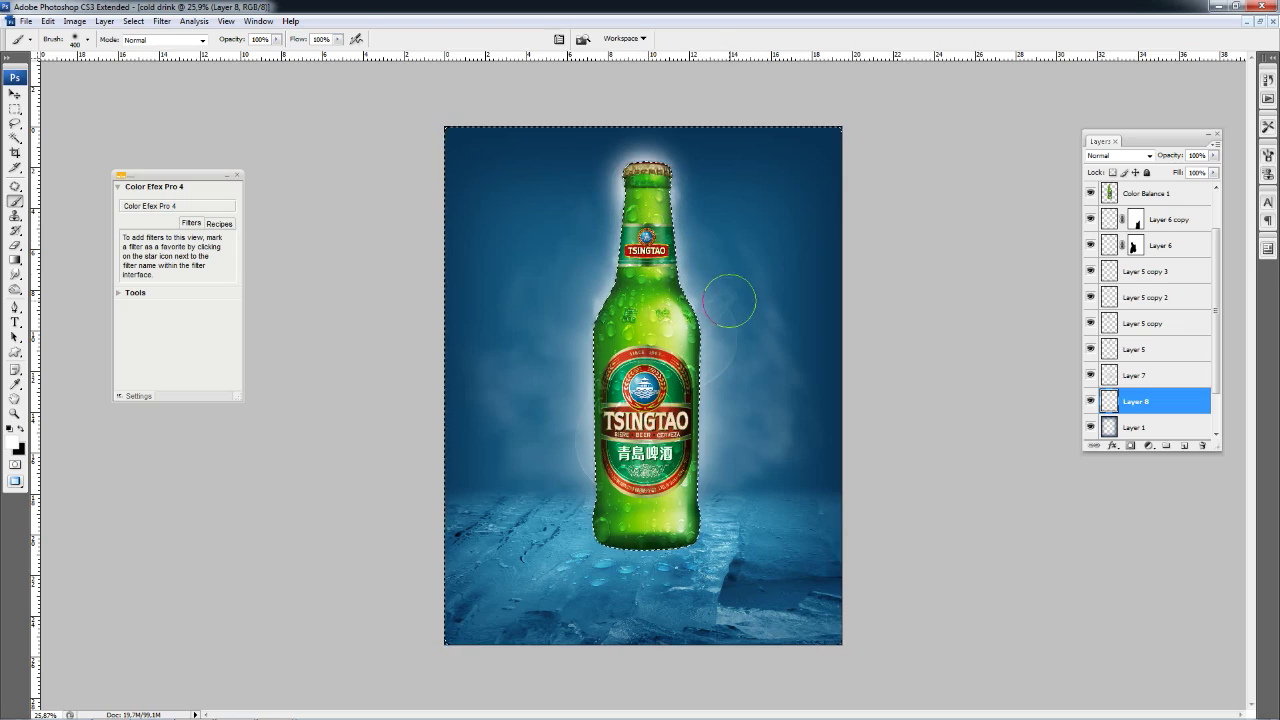
left_click_drag(648, 176, 648, 172)
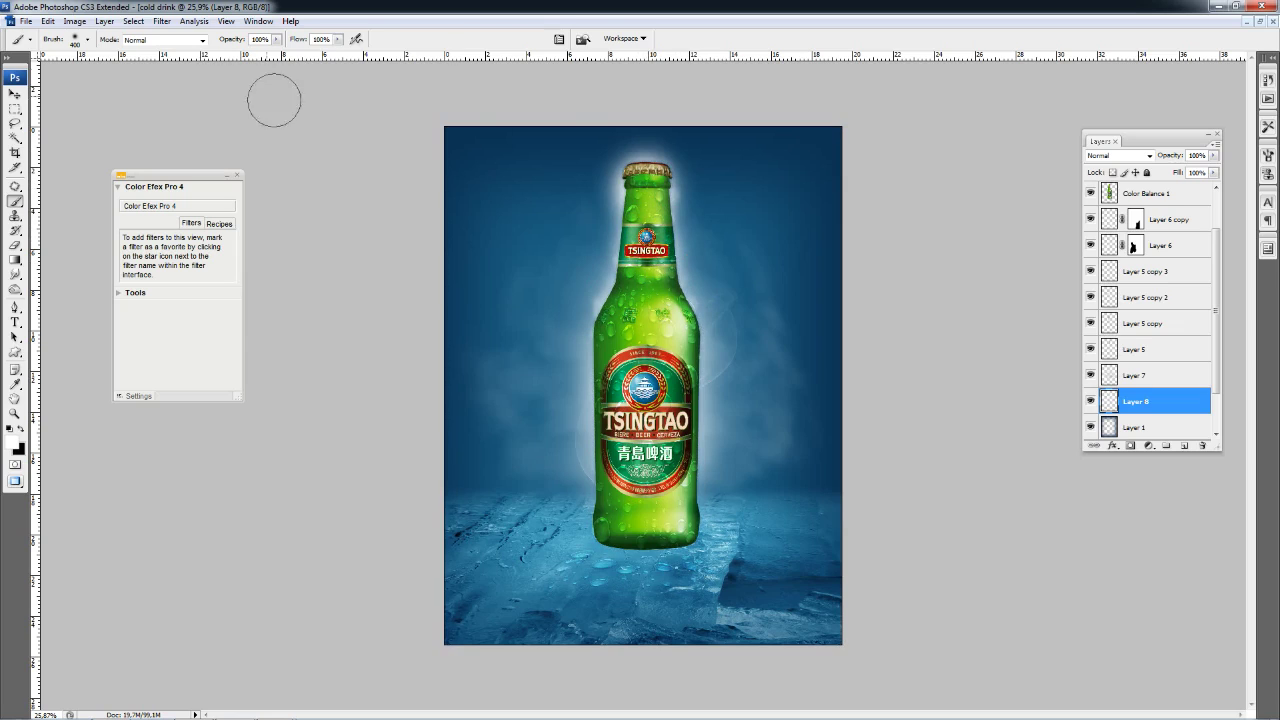
- Soften the glow with a Gaussian Blur of radius 28.9
left_click(161, 21)
mouse_move(200, 155)
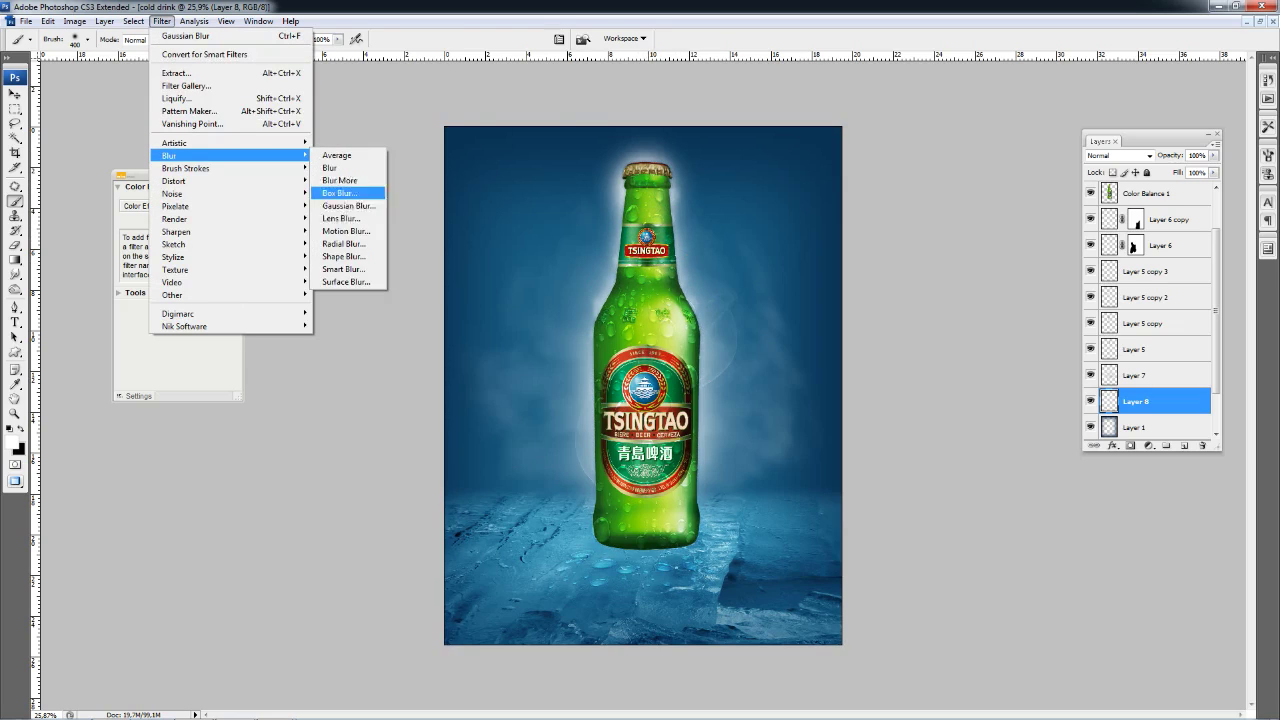
left_click(345, 205)
left_click_drag(1016, 400, 1032, 400)
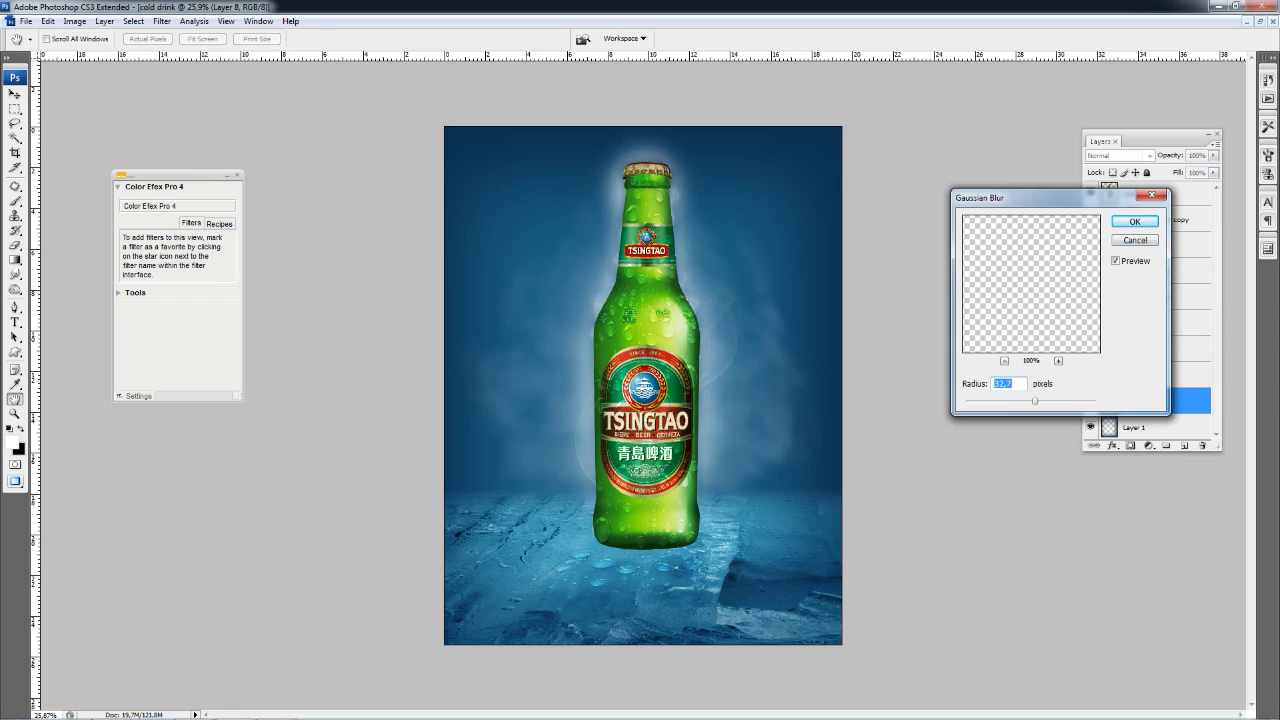
key("Return")
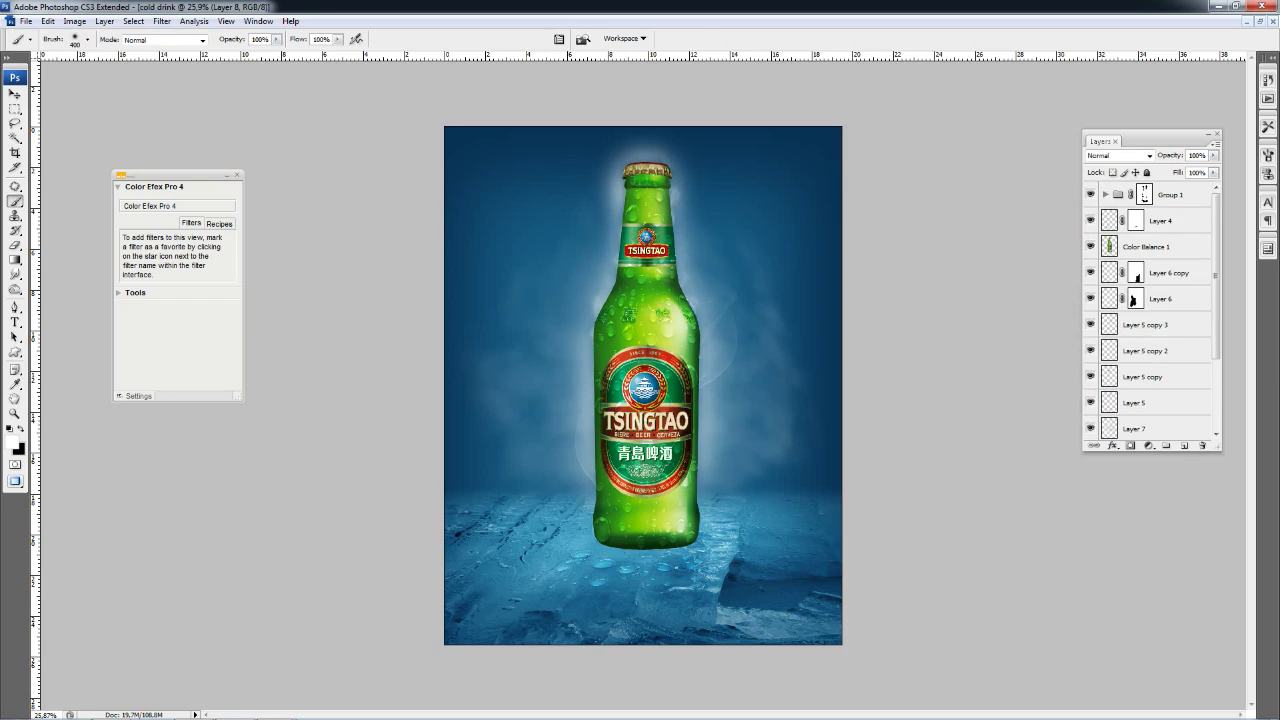
left_click(1144, 194)
- Create empty Layer 9 and select everything outside the bottle, expanded by 2 pixels
key("ctrl+shift+alt+n")
key("ctrl+h")
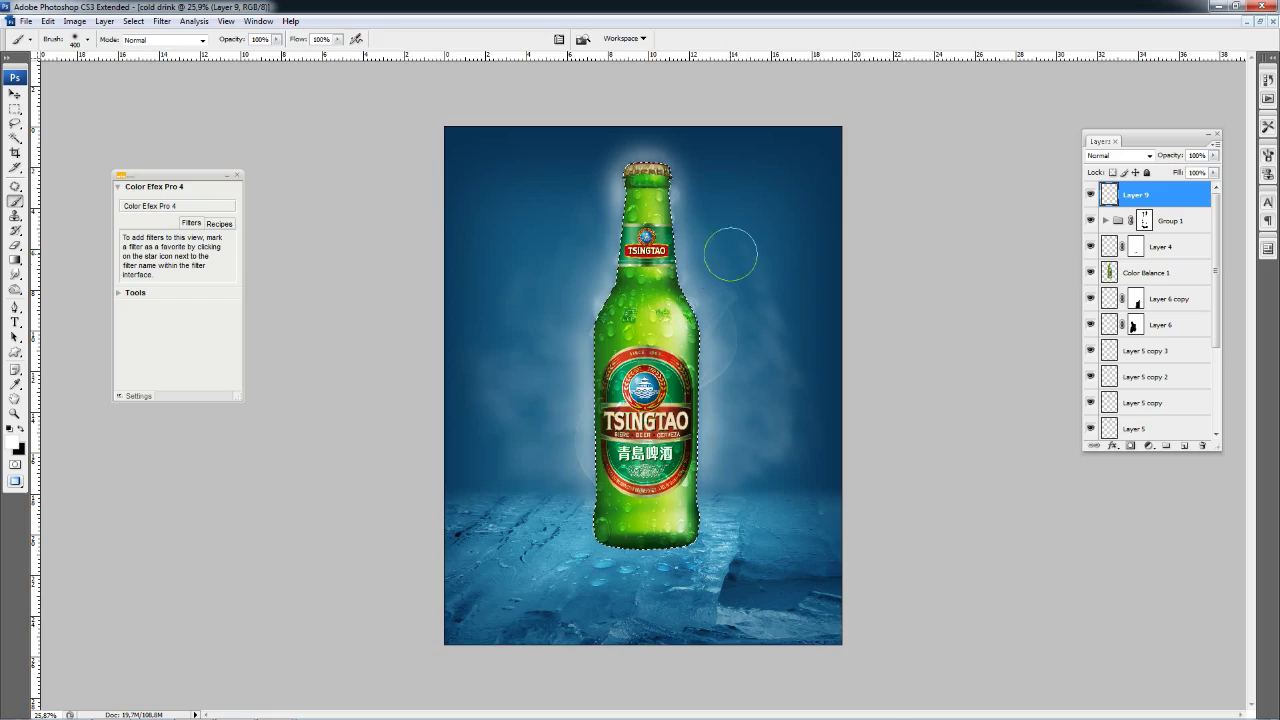
key("z")
left_click(731, 254)
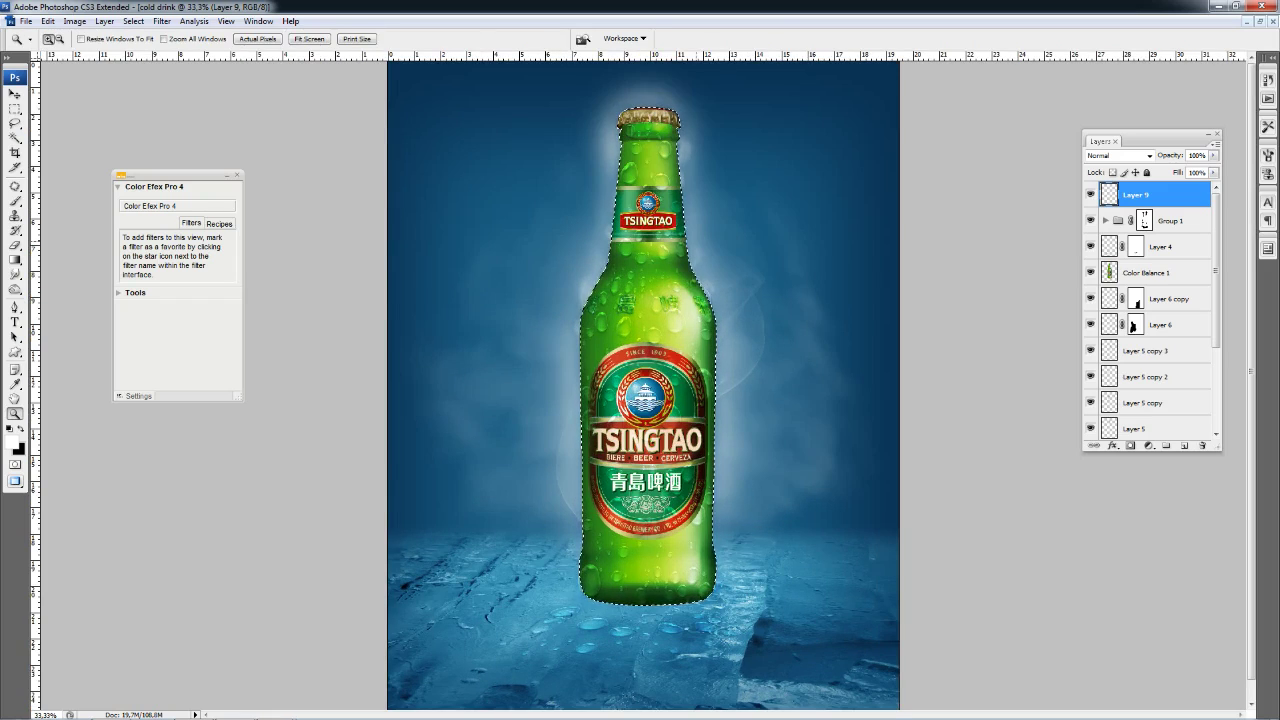
key("ctrl+shift+i")
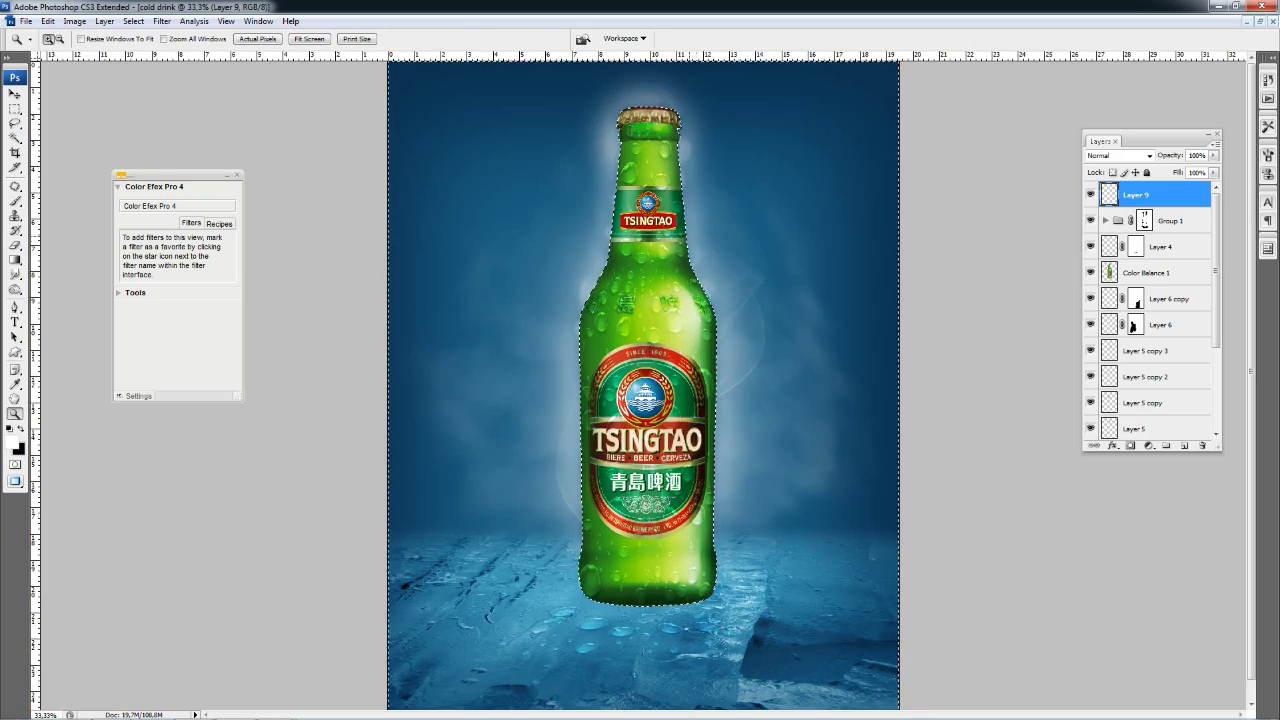
key("alt+s")
key("m")
key("e")
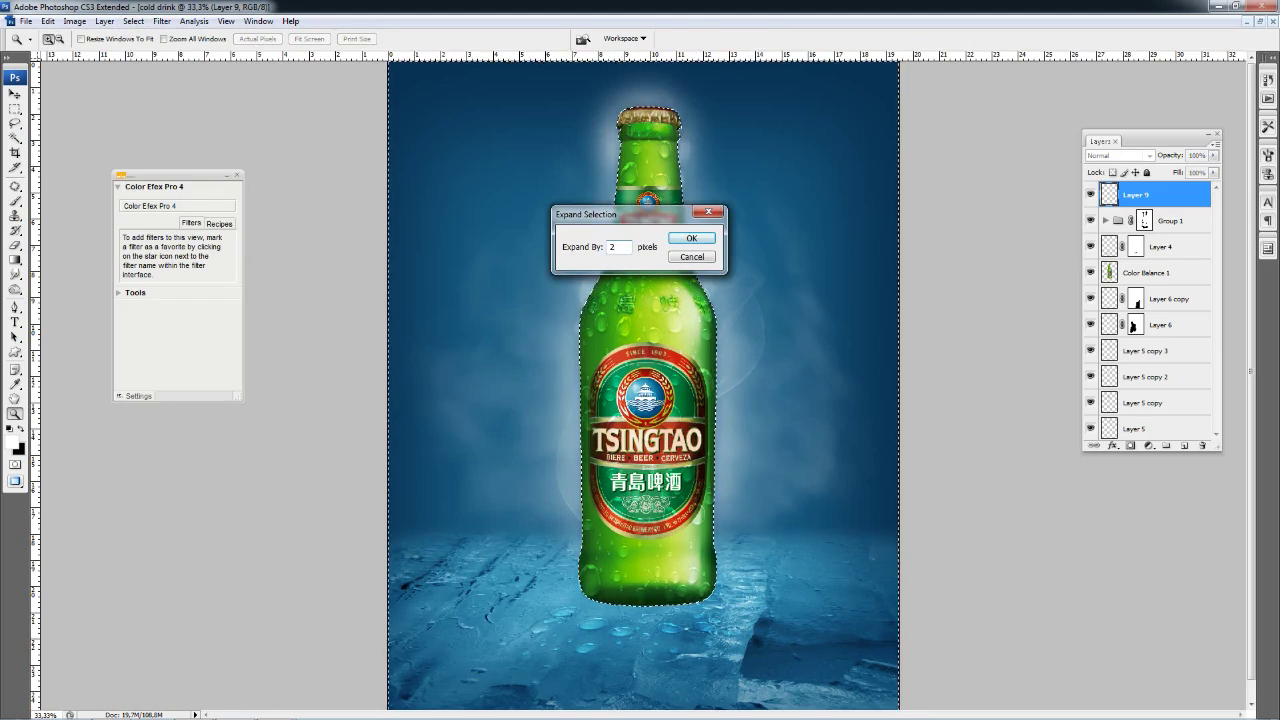
key("Return")
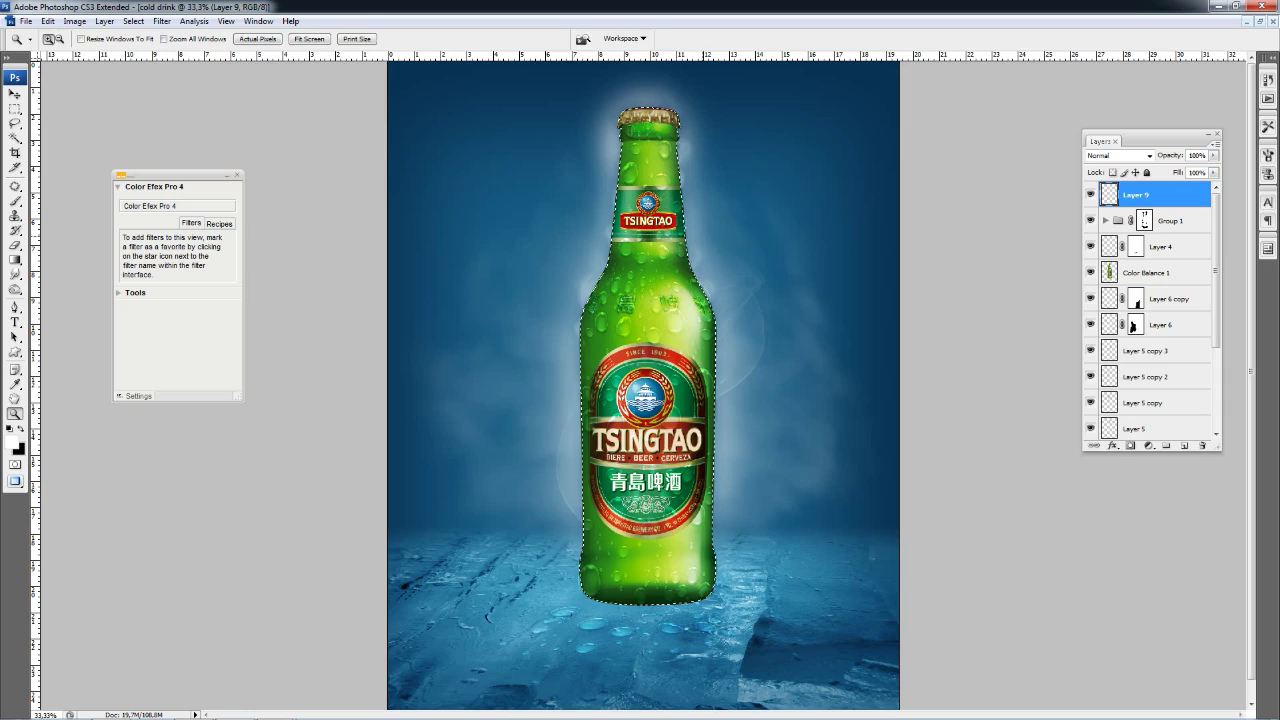
key("b")
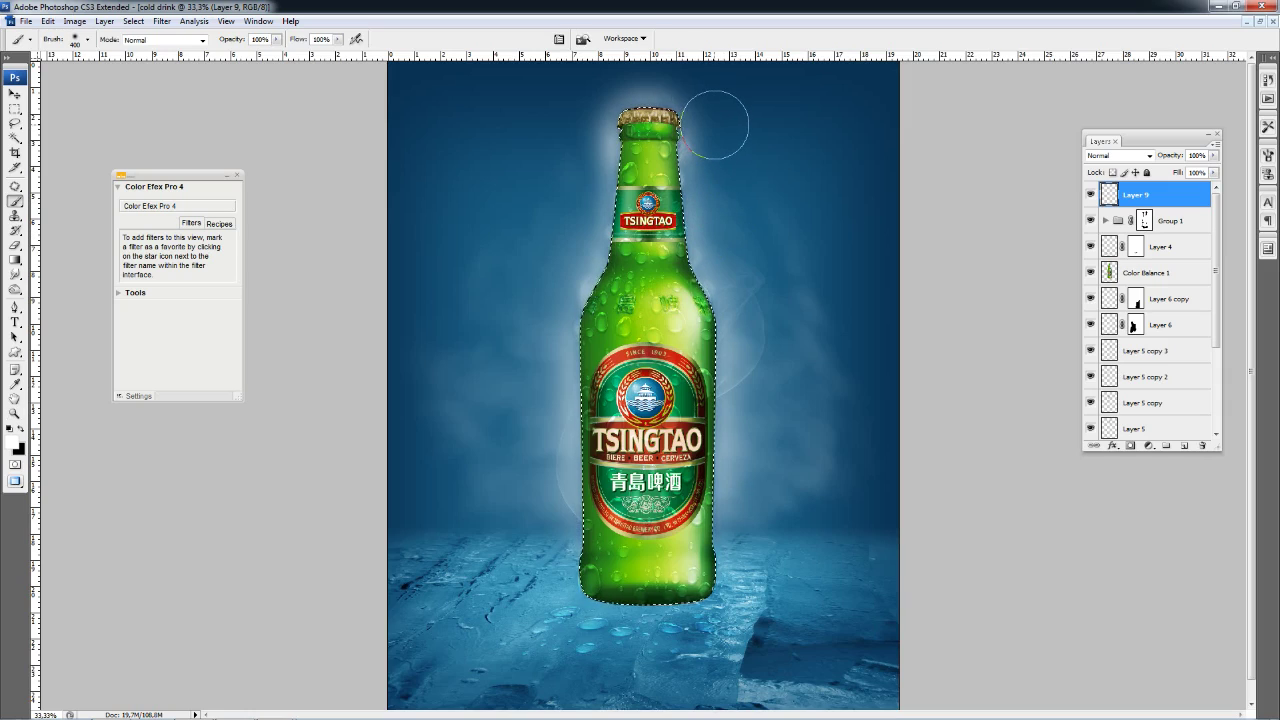
- Set Layer 9 to Screen and paint rim glow along the bottle edges with 500, 200 and 300 px brushes
key("bracketright")
left_click(1120, 155)
left_click(1110, 274)
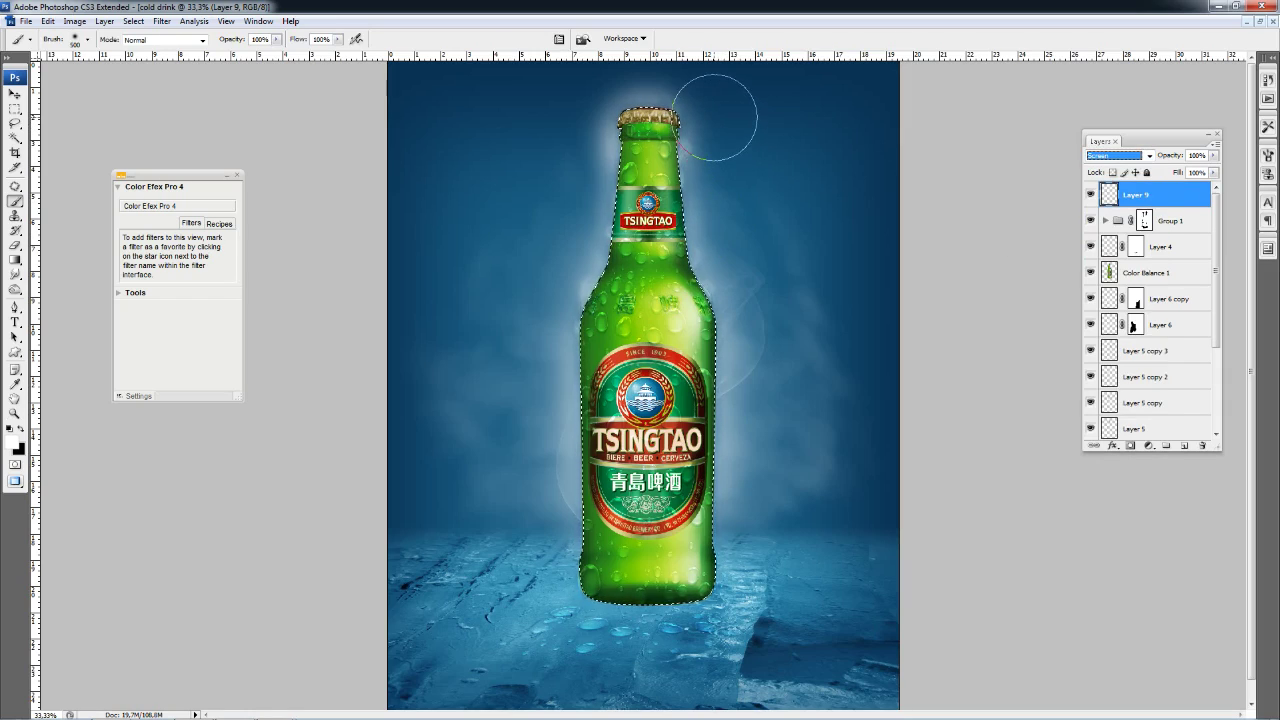
left_click_drag(715, 117, 730, 155)
key("bracketleft")
key("bracketleft")
key("bracketleft")
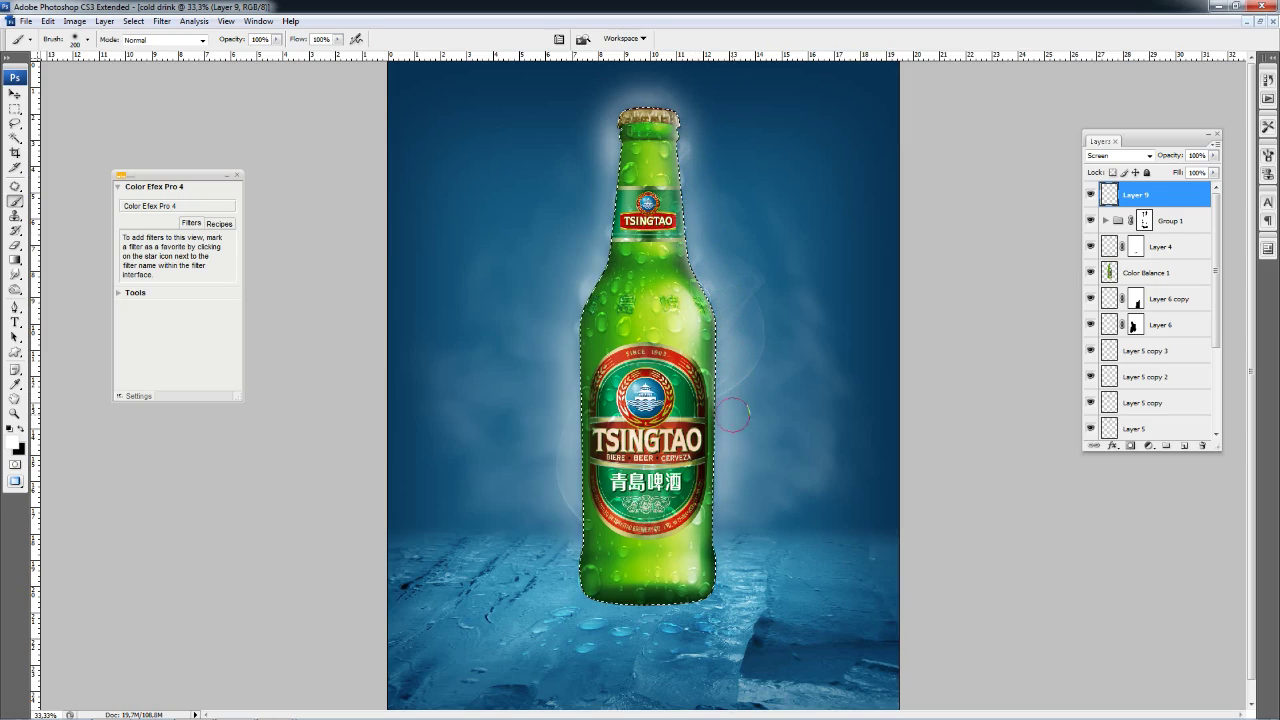
left_click_drag(731, 477, 727, 540)
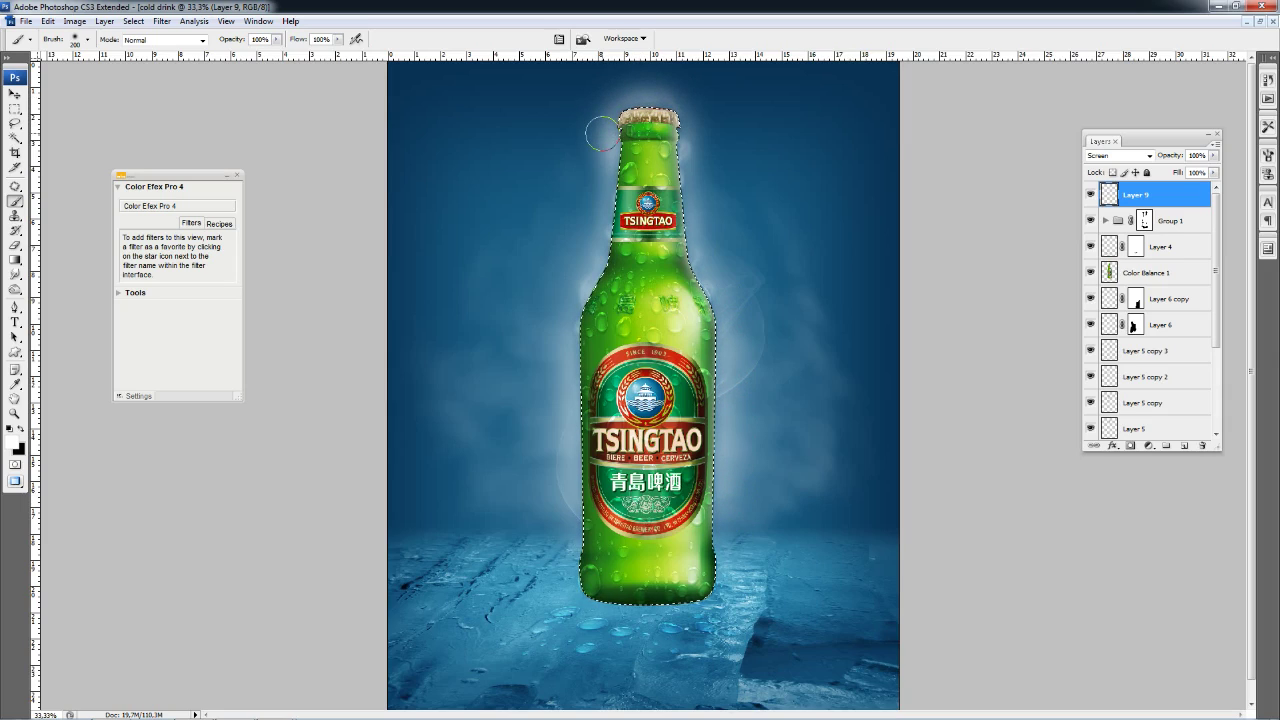
left_click_drag(601, 141, 573, 289)
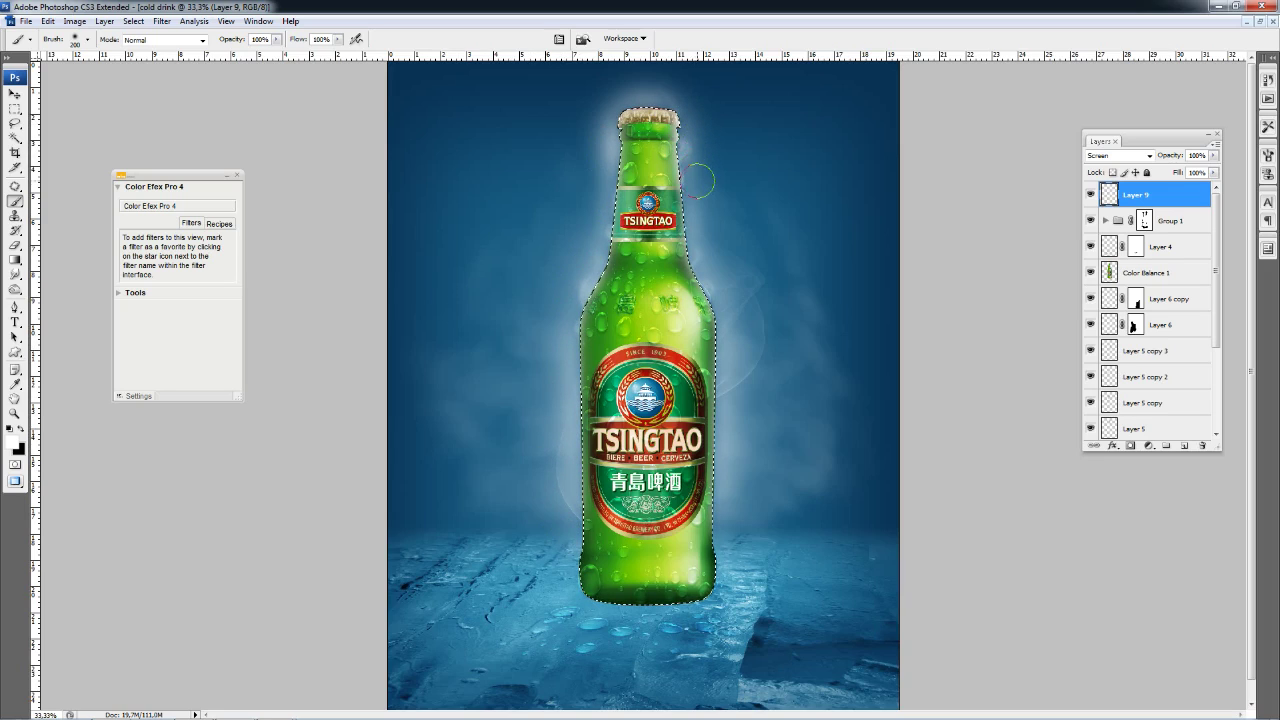
key("bracketright")
key("bracketright")
key("bracketright")
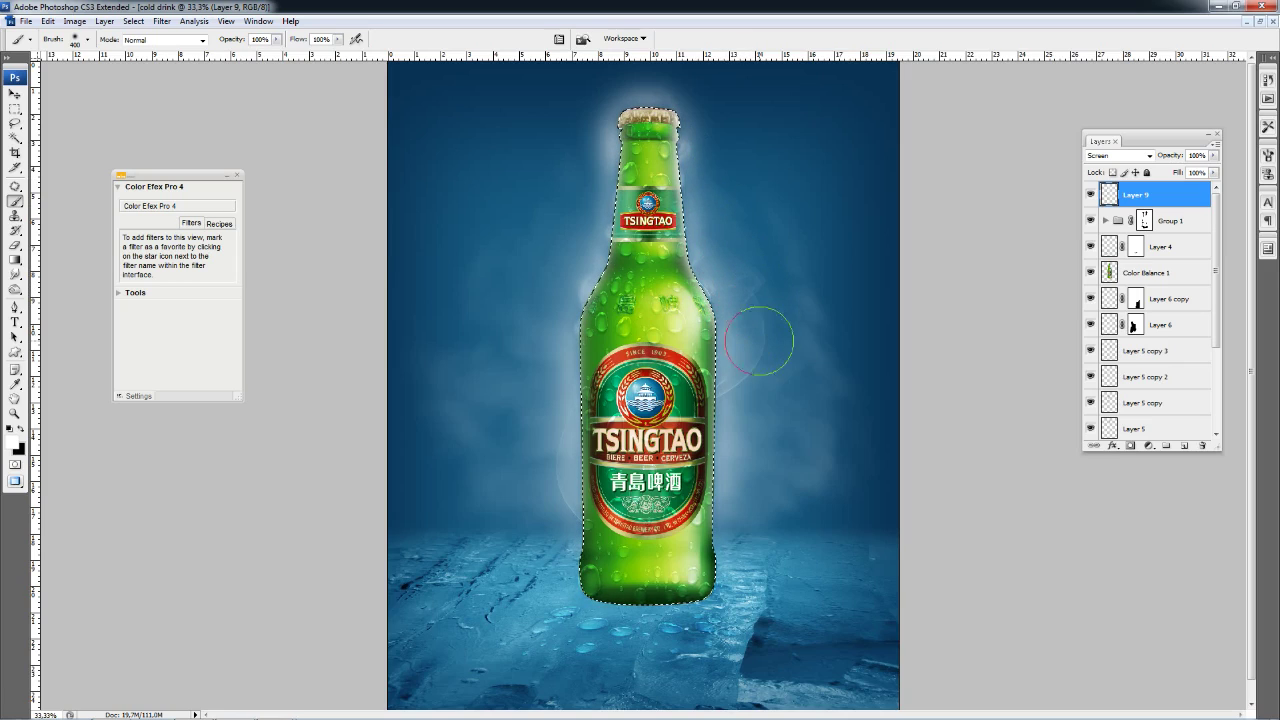
left_click_drag(580, 148, 552, 289)
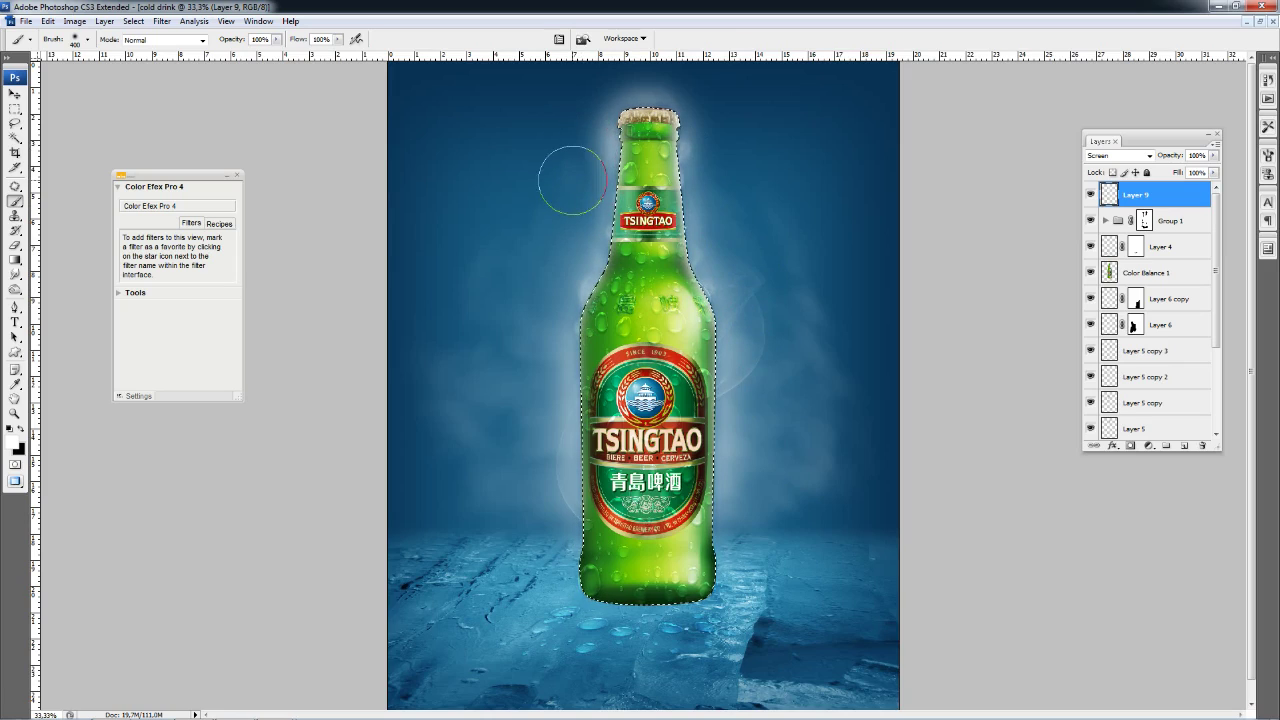
- Deselect, zoom in to inspect the neck, then delete Layer 9
key("ctrl+d")
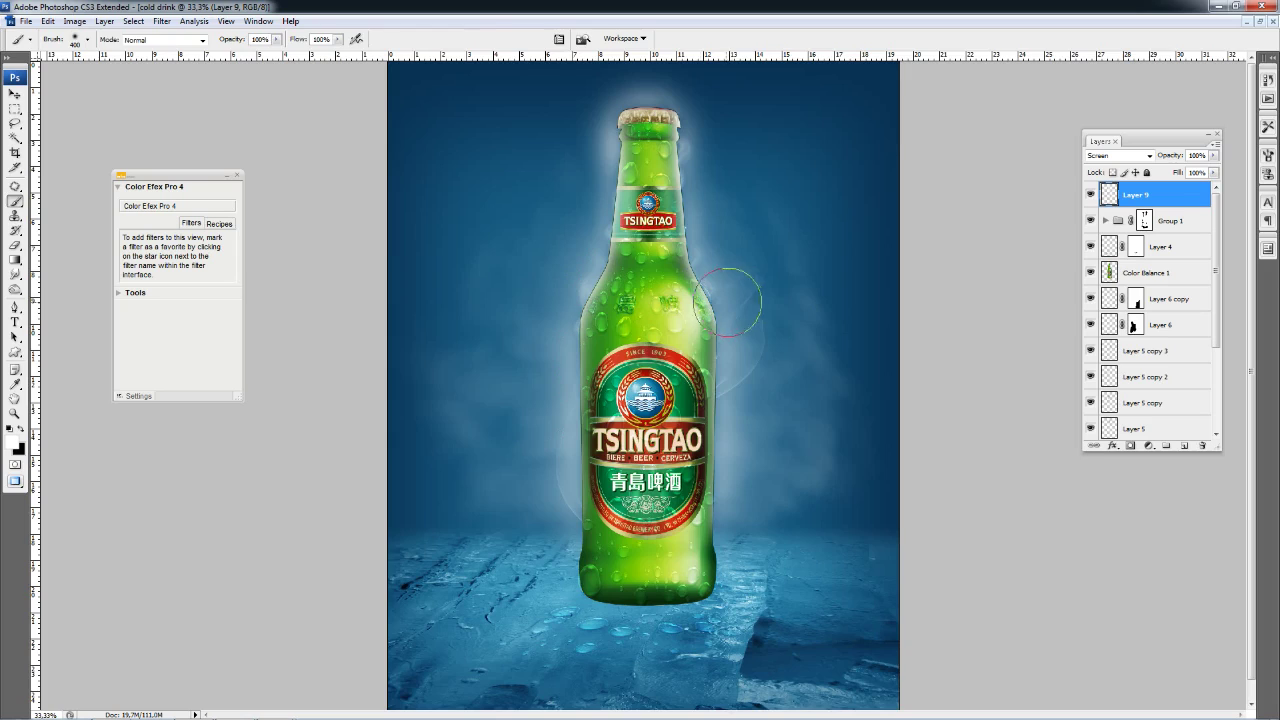
key("z")
left_click(648, 200)
left_click(648, 200)
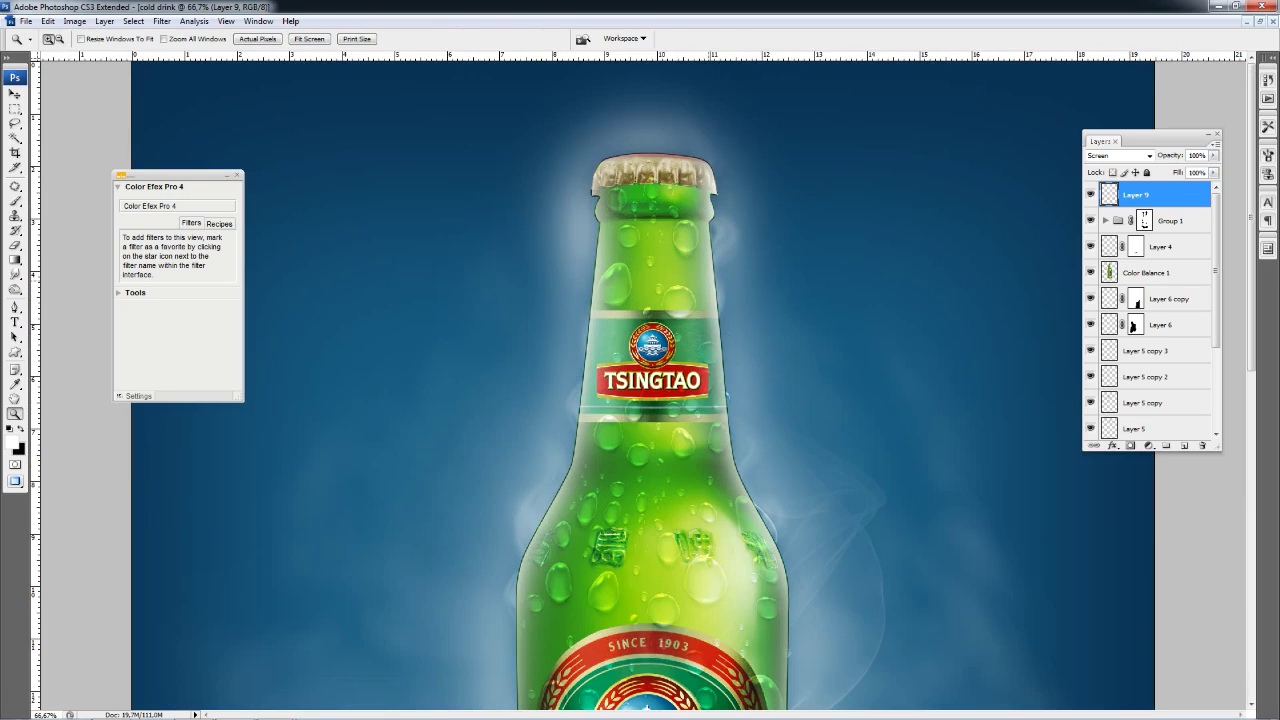
key("ctrl+minus")
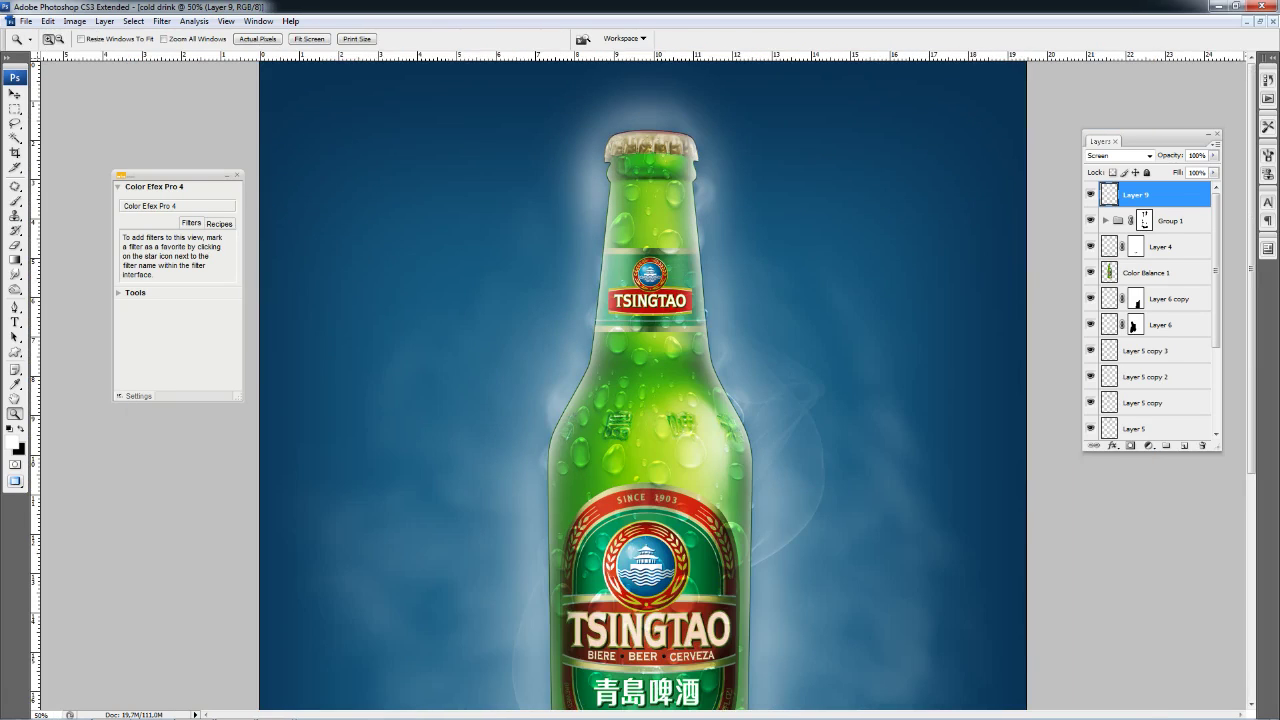
left_click_drag(1140, 194, 1202, 445)
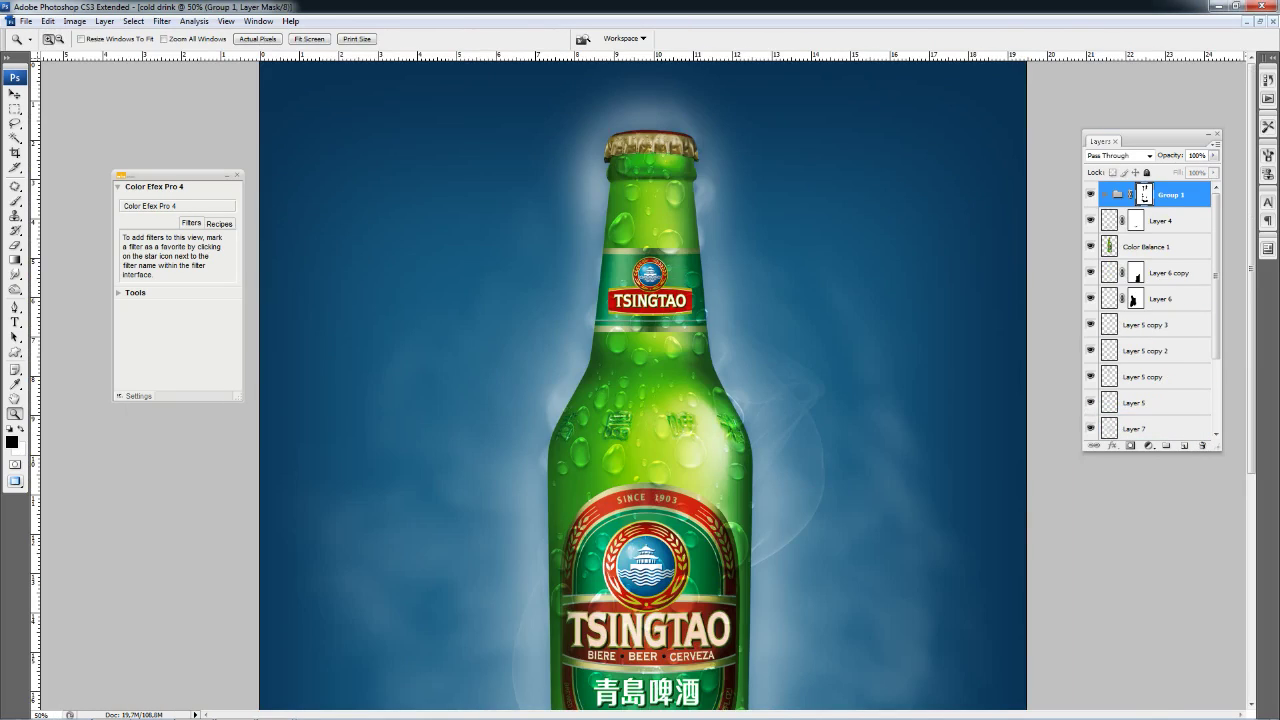
- Expand the bottle selection slightly and set the brush size to 250
left_click(133, 21)
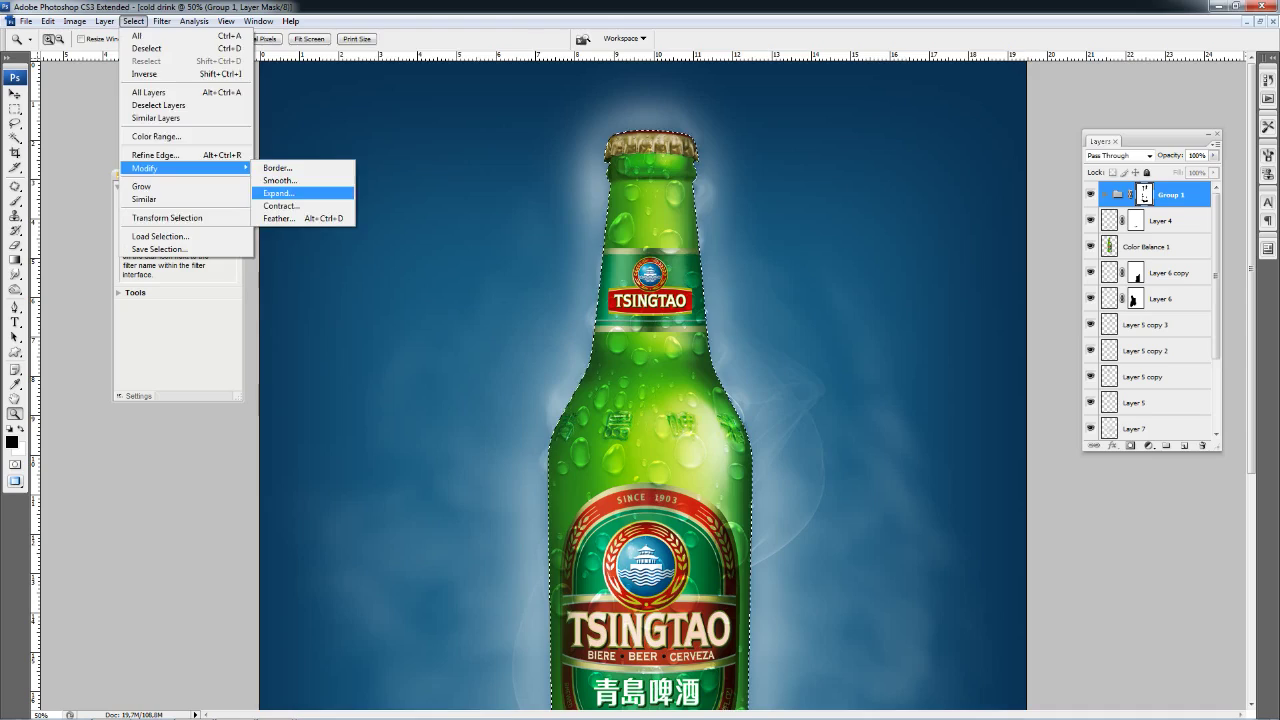
left_click(280, 190)
key("Return")
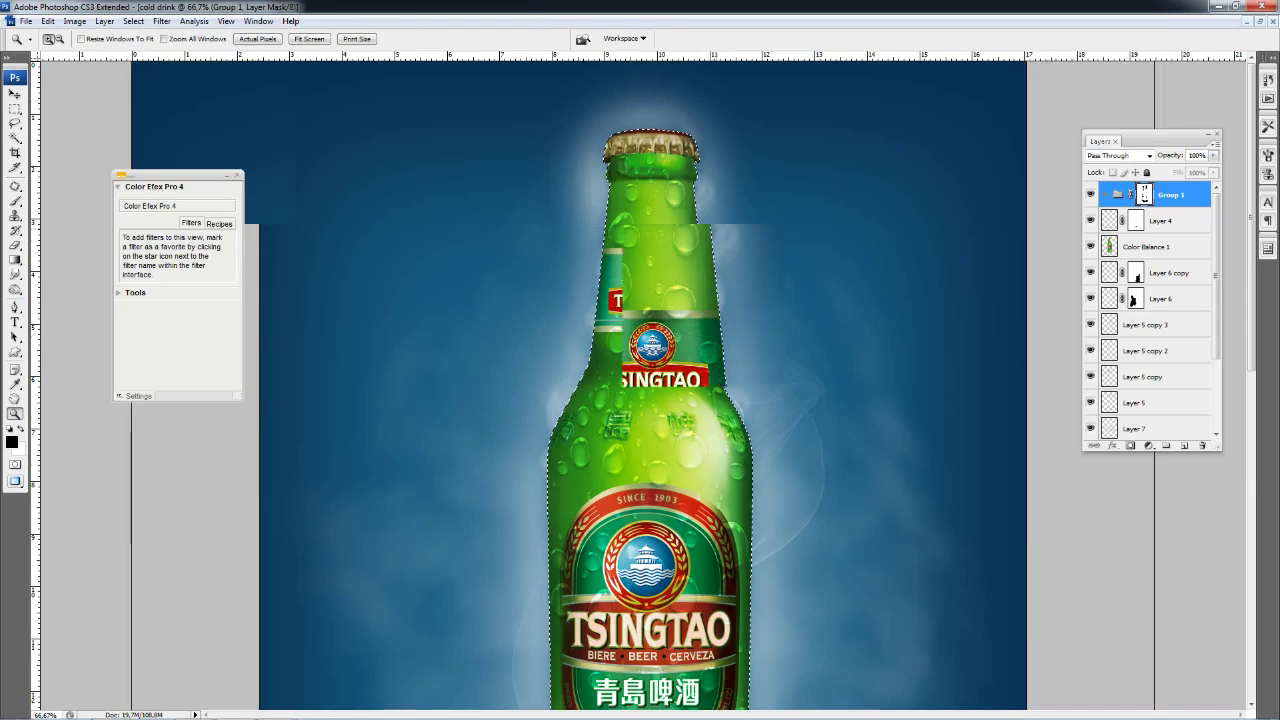
key("b")
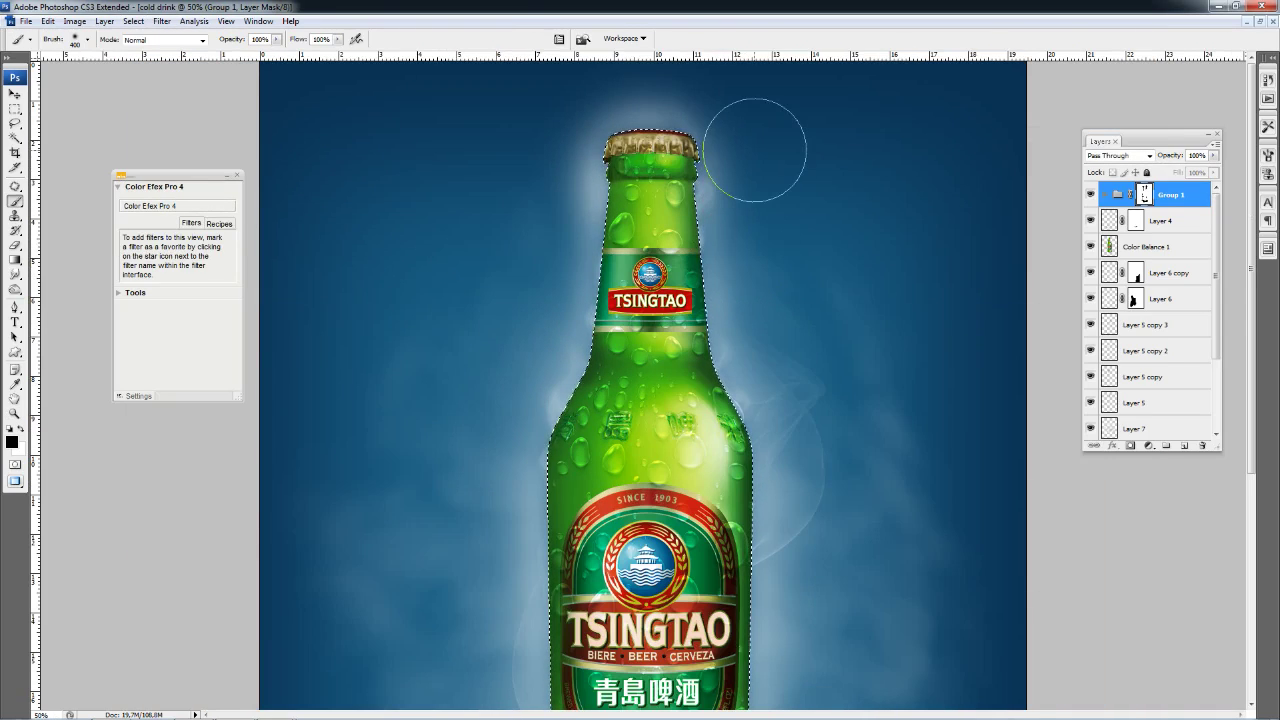
scroll(752, 160, "down", 3)
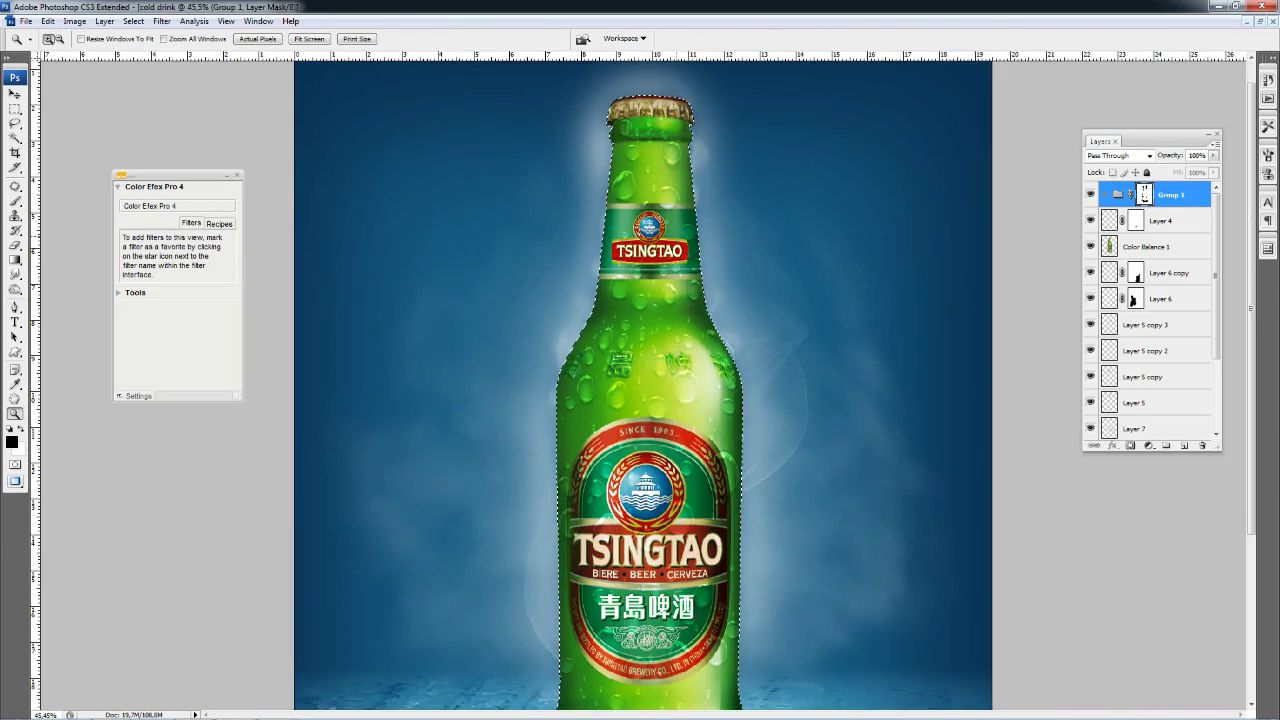
key("bracketright")
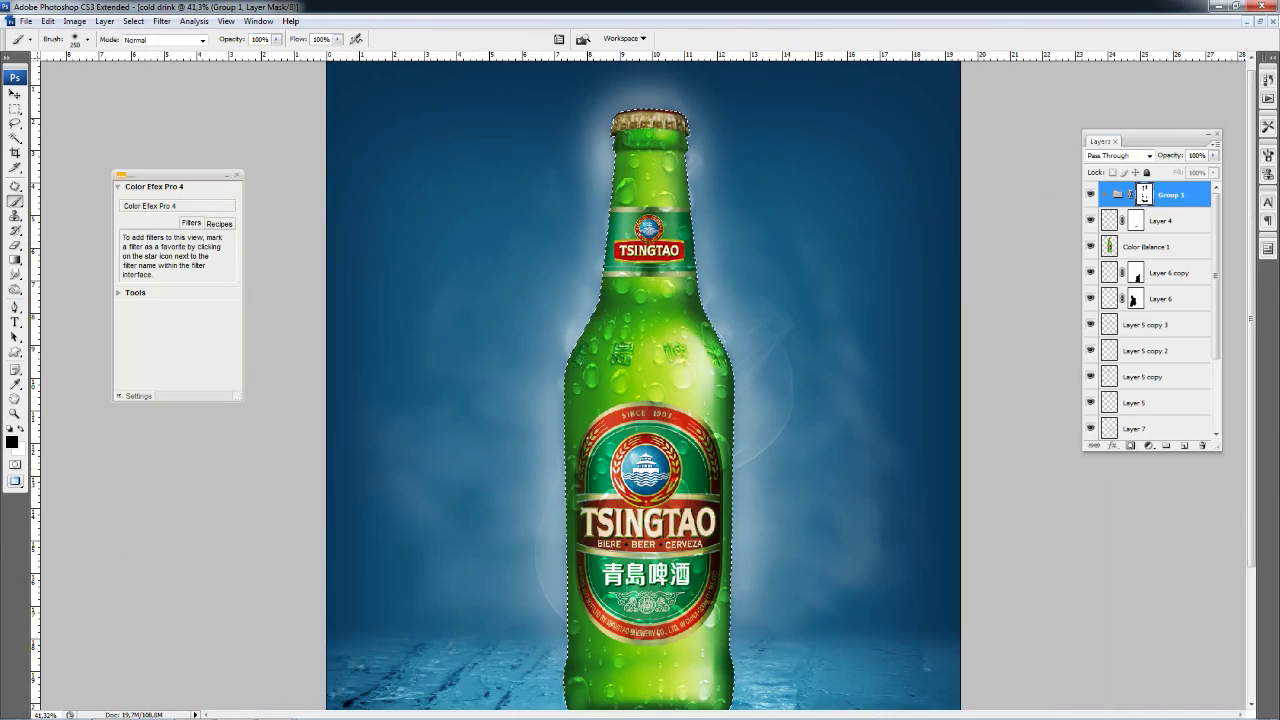
- Add a Screen-mode Layer 9 and paint glow down the bottle's right edge and above the cap
left_click(1184, 445)
left_click(1120, 155)
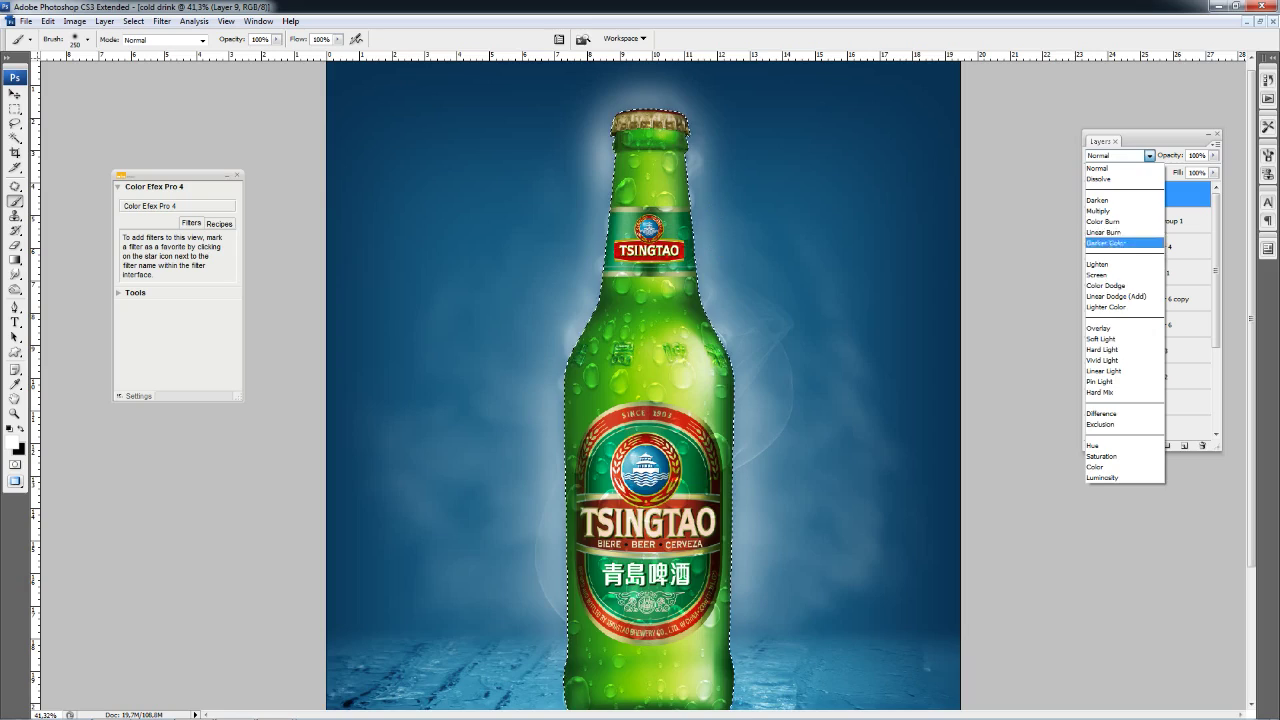
left_click(1110, 274)
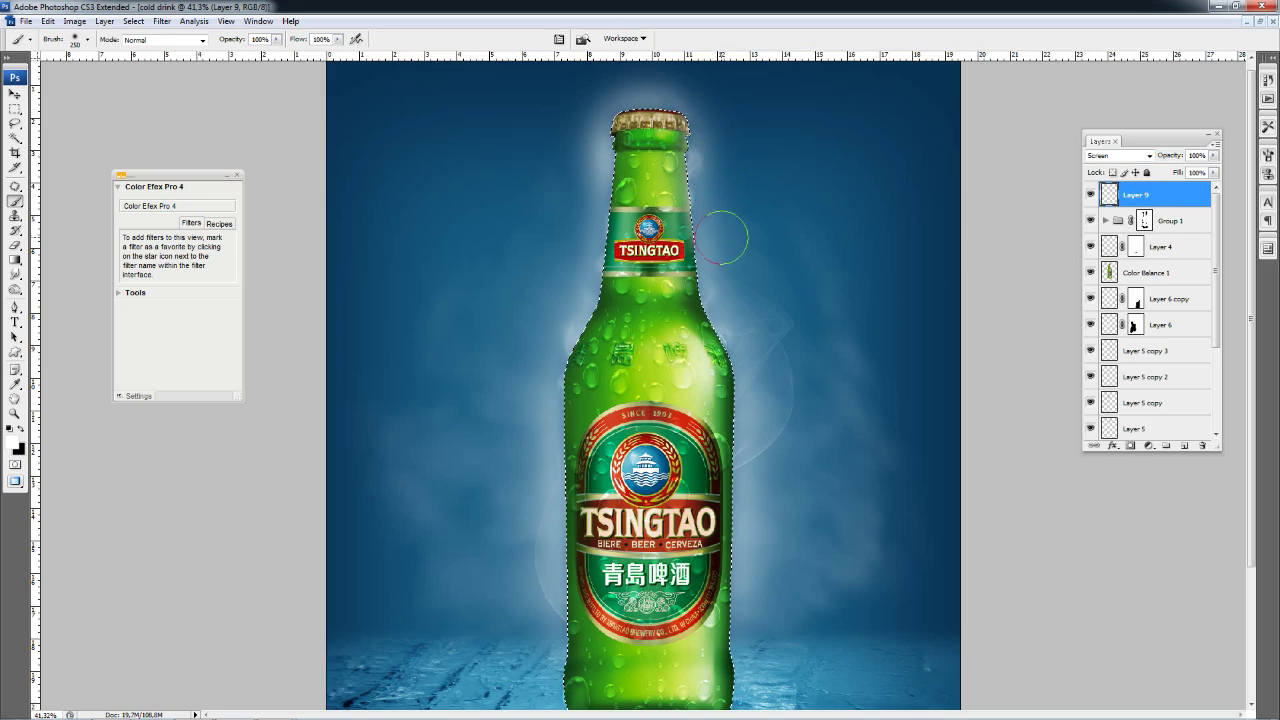
mouse_move(725, 270)
left_mouse_down()
mouse_move(762, 382)
mouse_move(760, 516)
left_mouse_up()
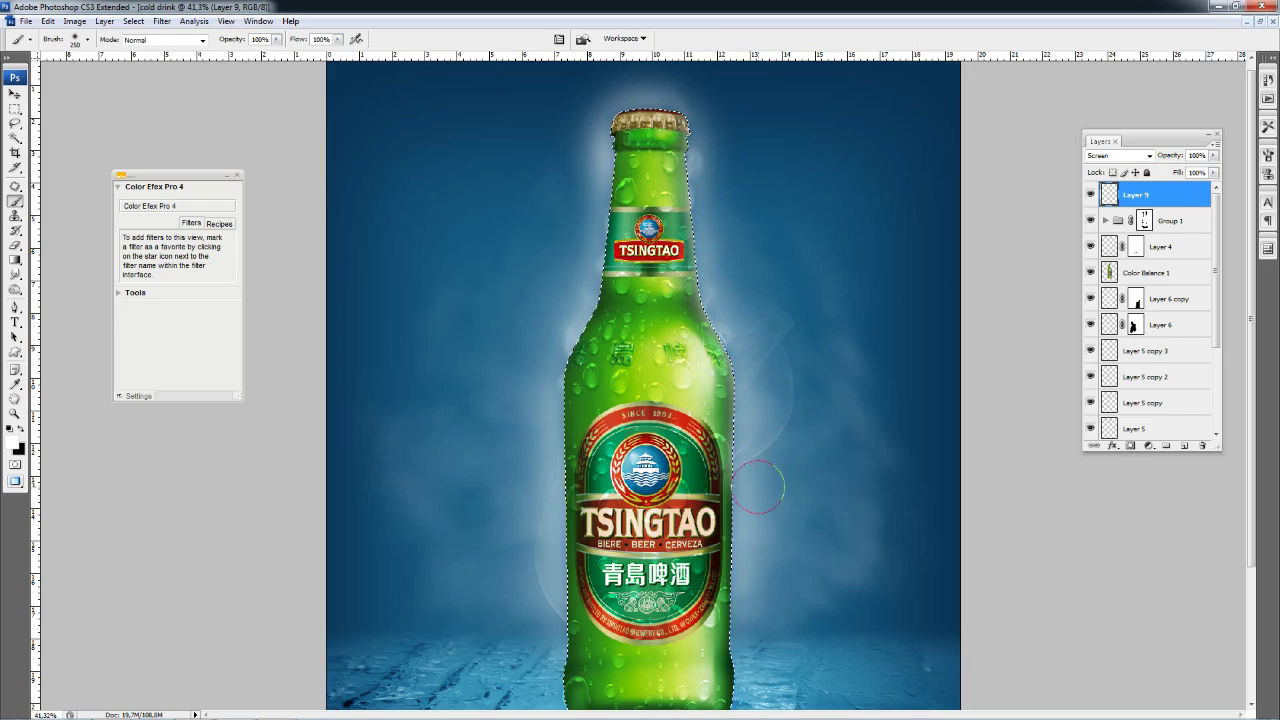
left_click_drag(760, 516, 752, 590)
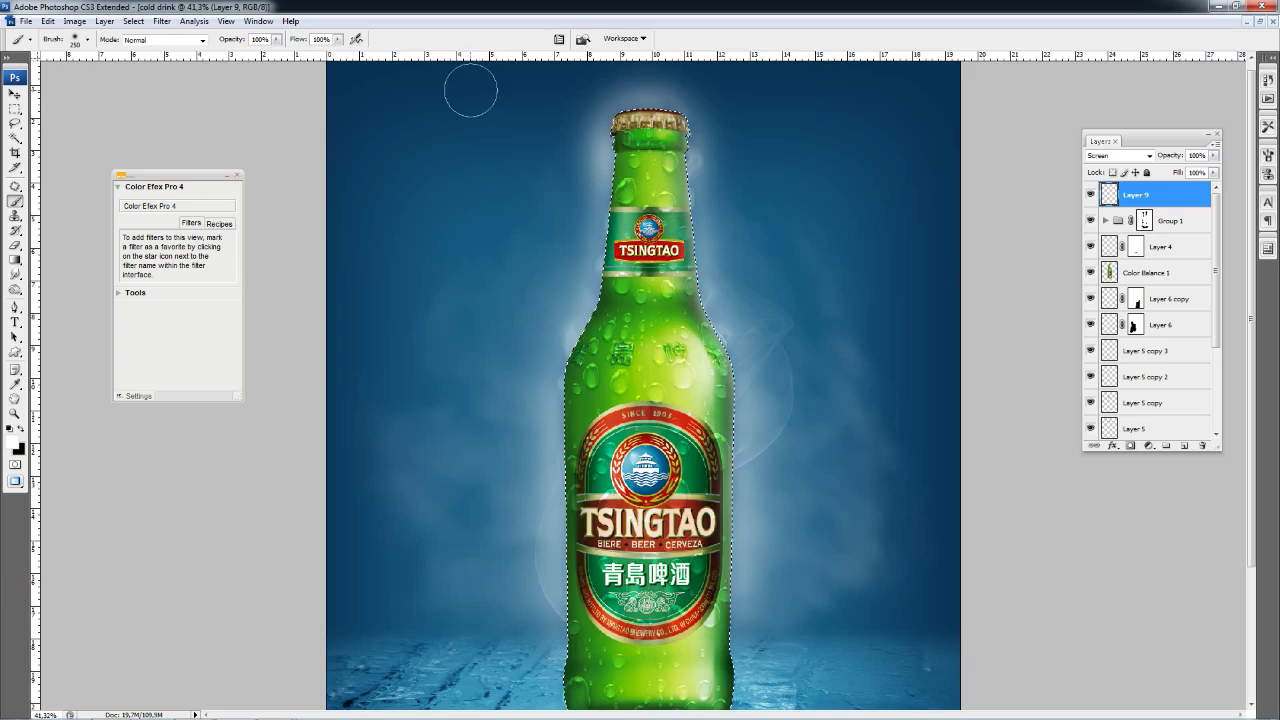
mouse_move(714, 100)
left_mouse_down()
mouse_move(641, 85)
mouse_move(585, 158)
mouse_move(572, 282)
mouse_move(535, 370)
left_mouse_up()
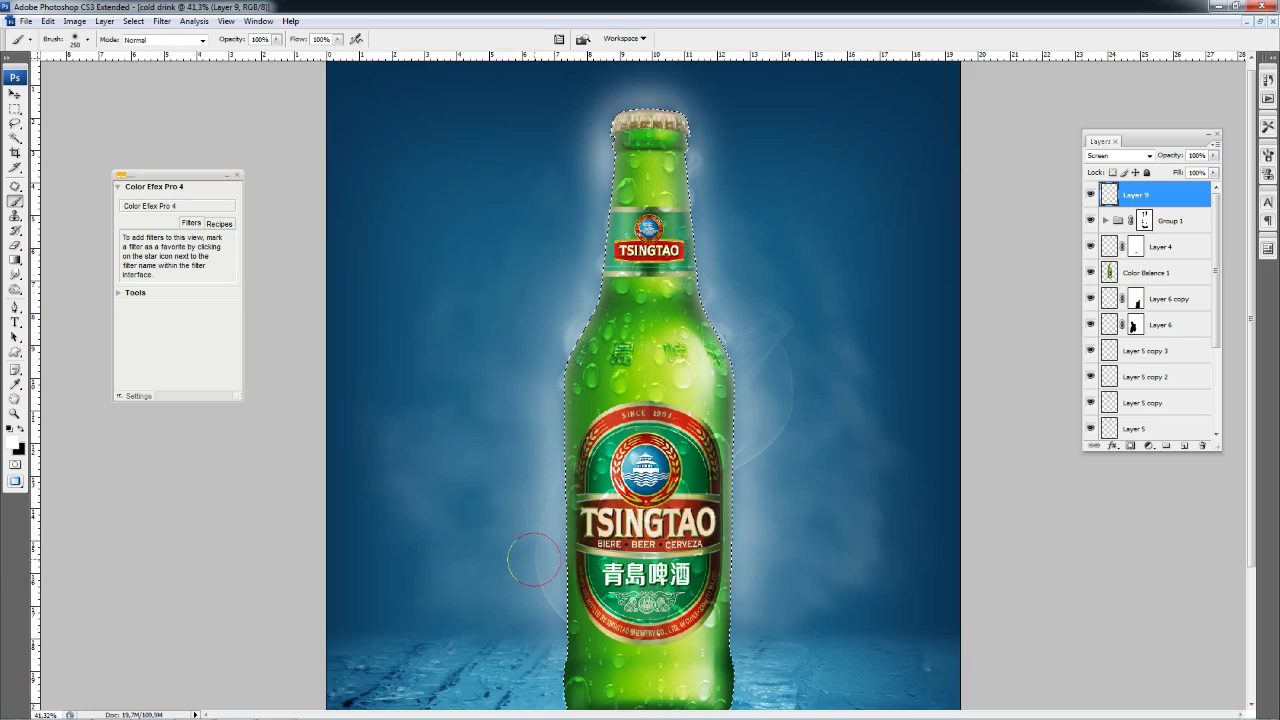
key("bracketright")
key("bracketright")
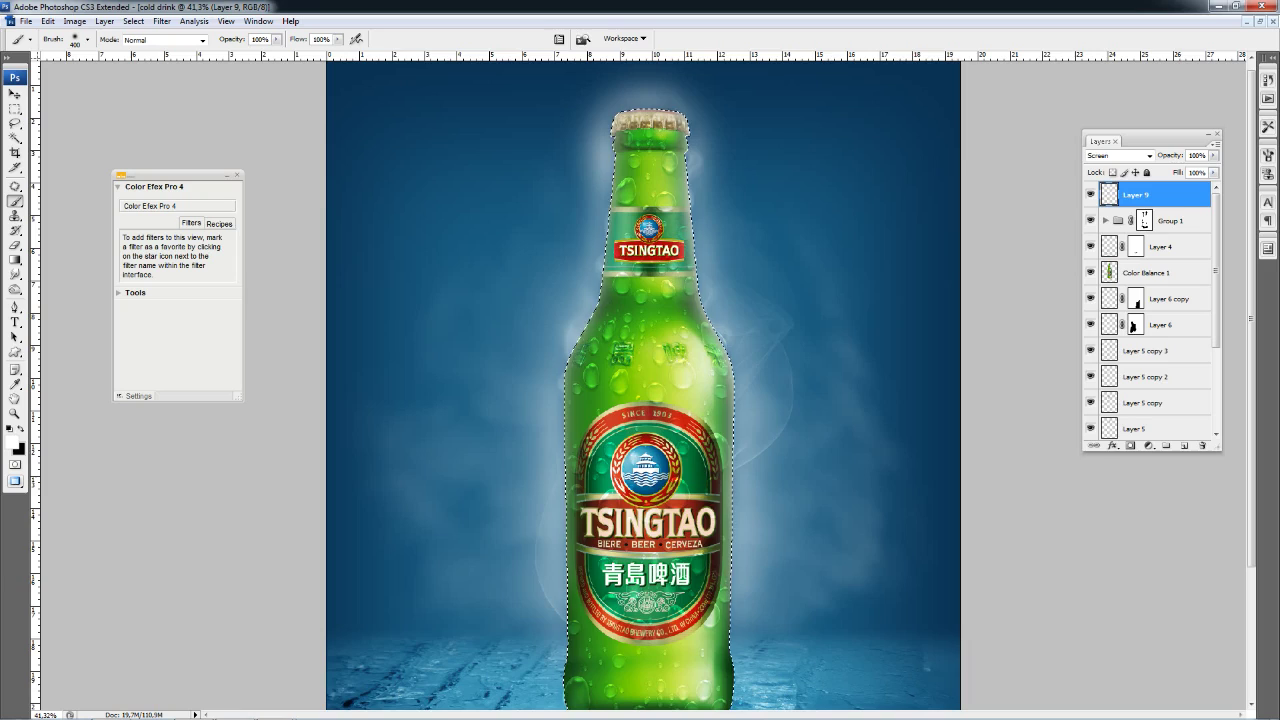
left_click(1144, 220)
- Add a new Overlay layer above Group 1 and paint soft sampled light around the bottle neck
left_click(1183, 445)
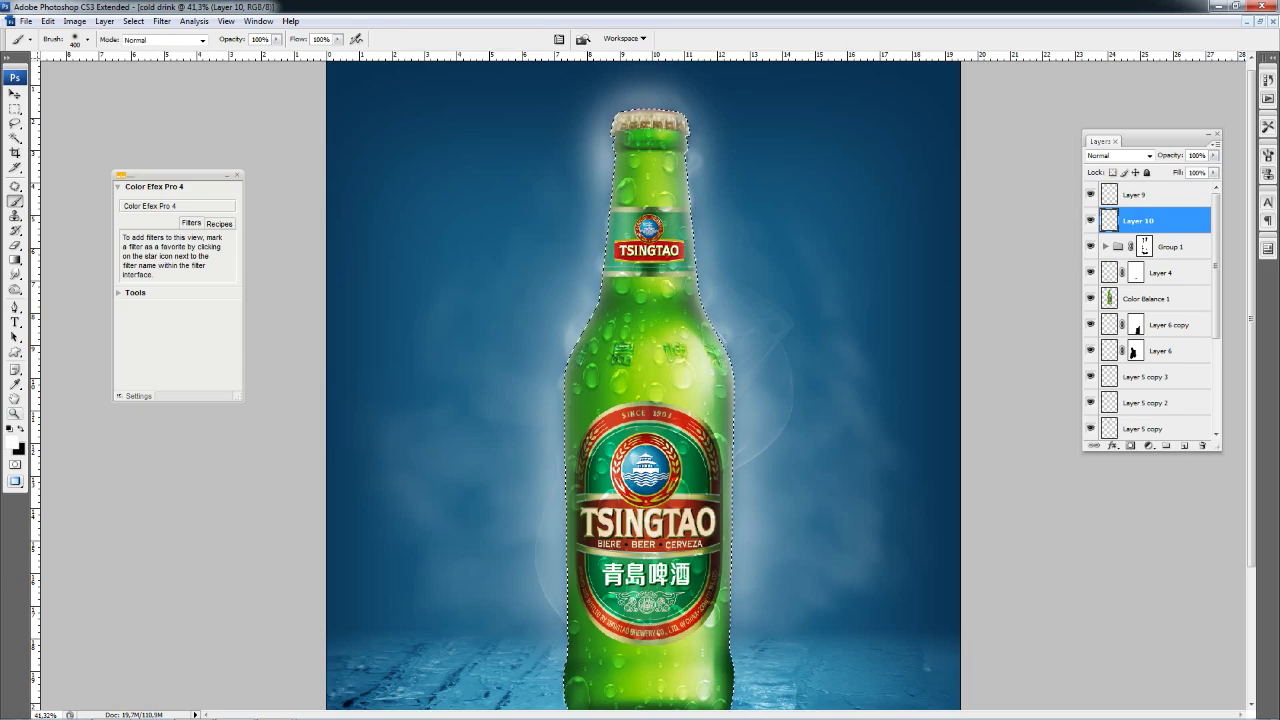
key("i")
key("b")
left_click(1120, 155)
left_click(1110, 326)
left_click_drag(729, 148, 727, 152)
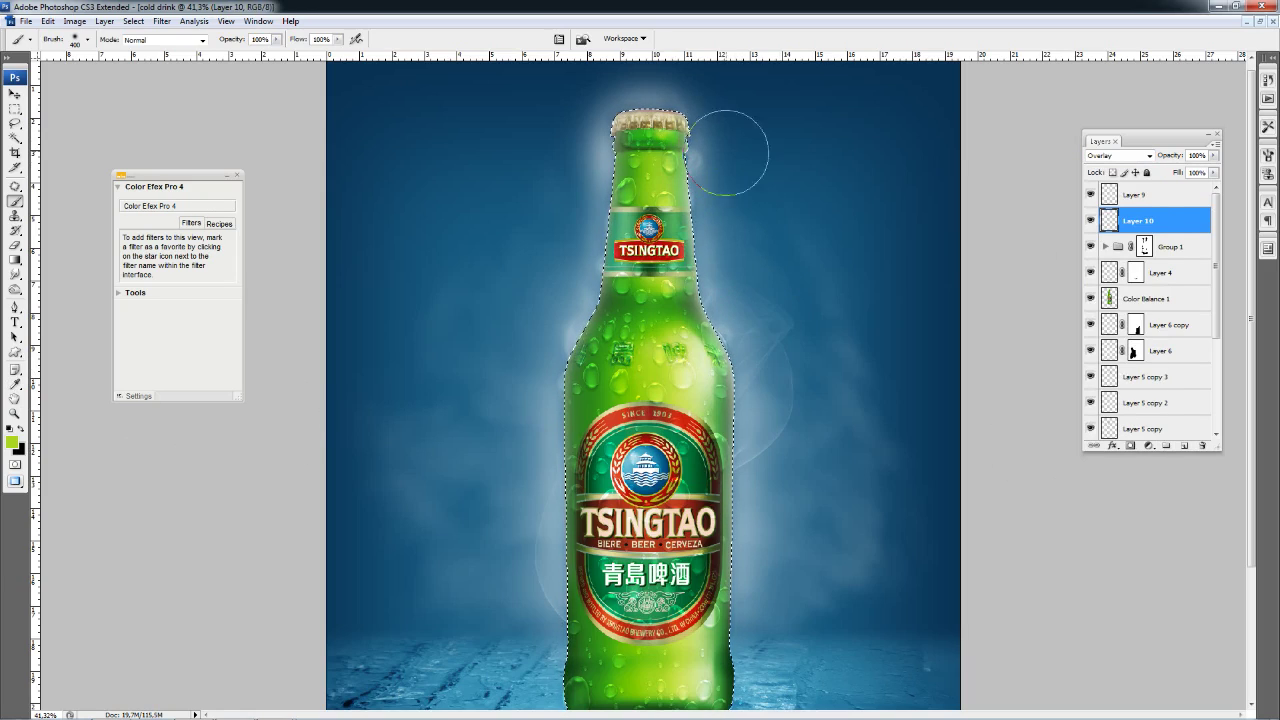
- Set the glow layer to Linear Dodge (Add) at 61% opacity
scroll(729, 160, "down", 2)
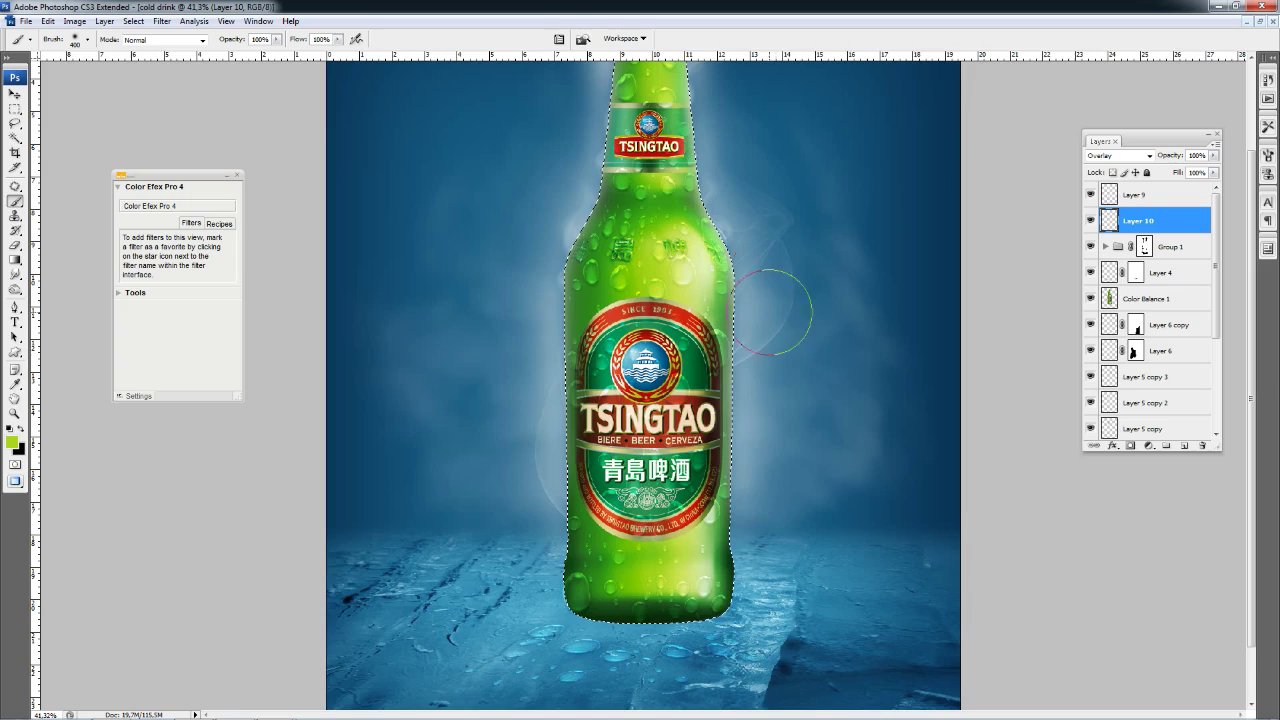
left_click(1148, 156)
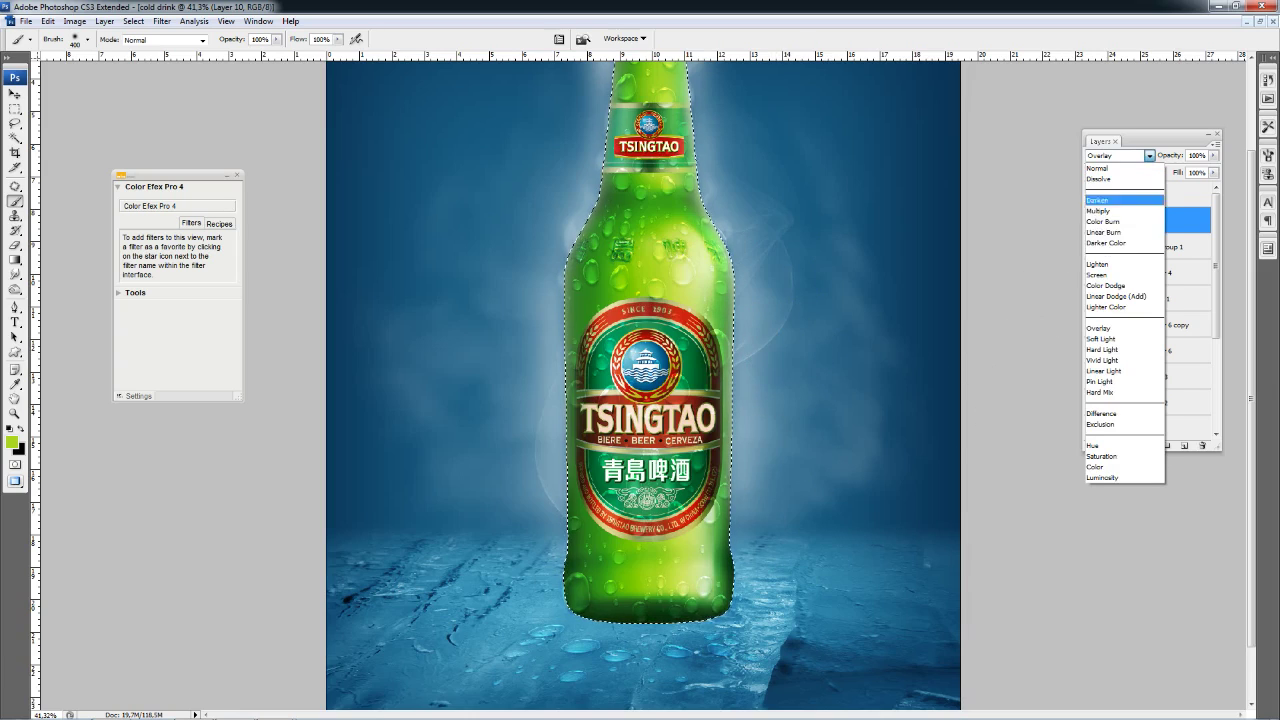
left_click(1097, 275)
key("Down")
key("Down")
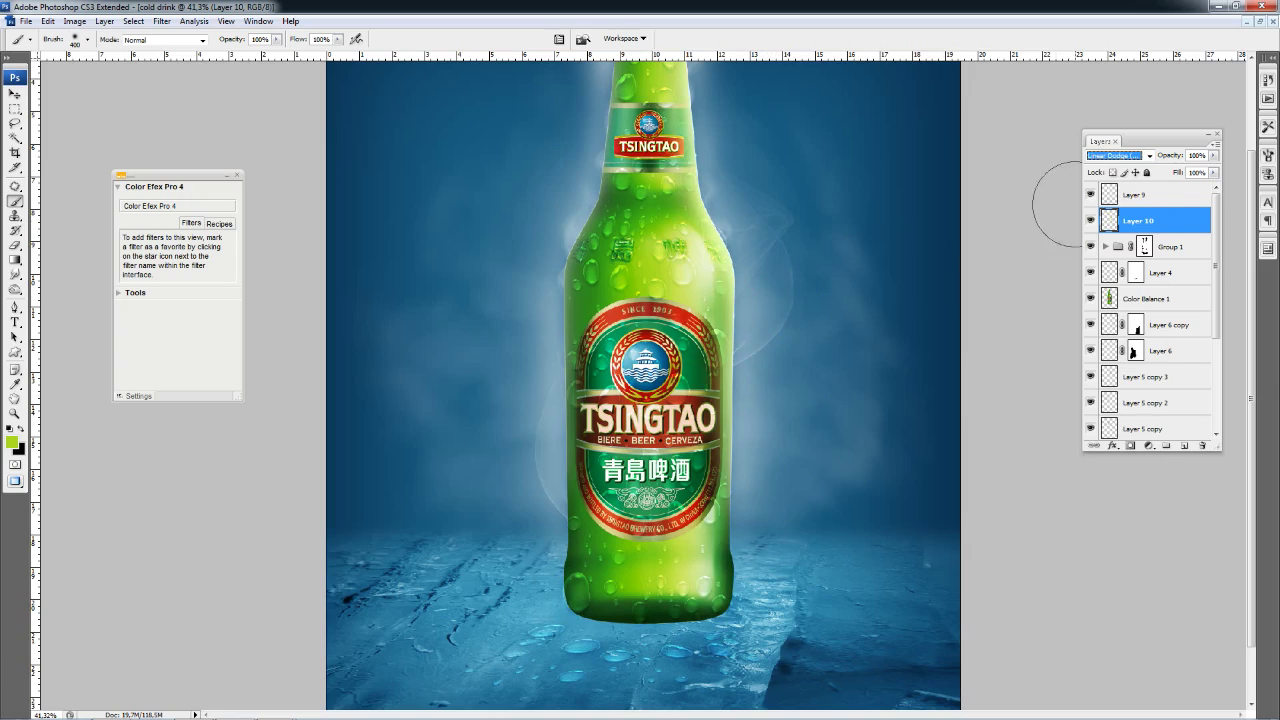
left_click(1149, 156)
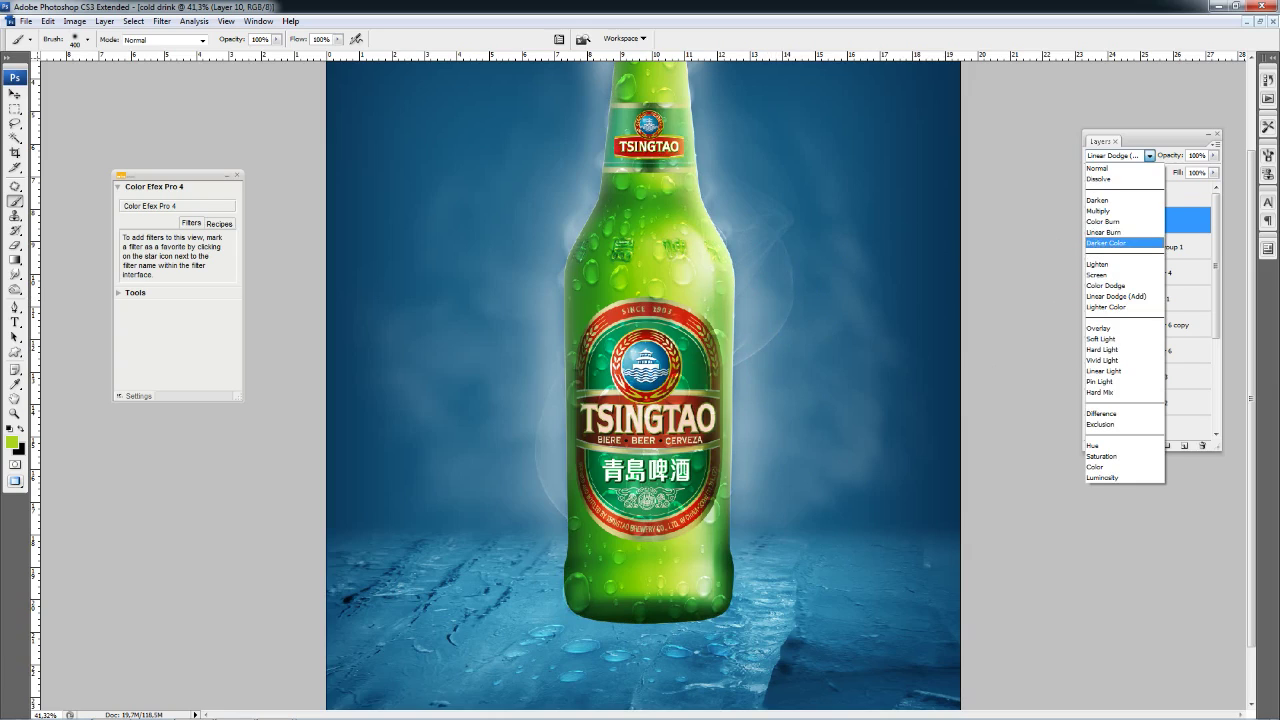
key("Down")
key("Up")
key("Escape")
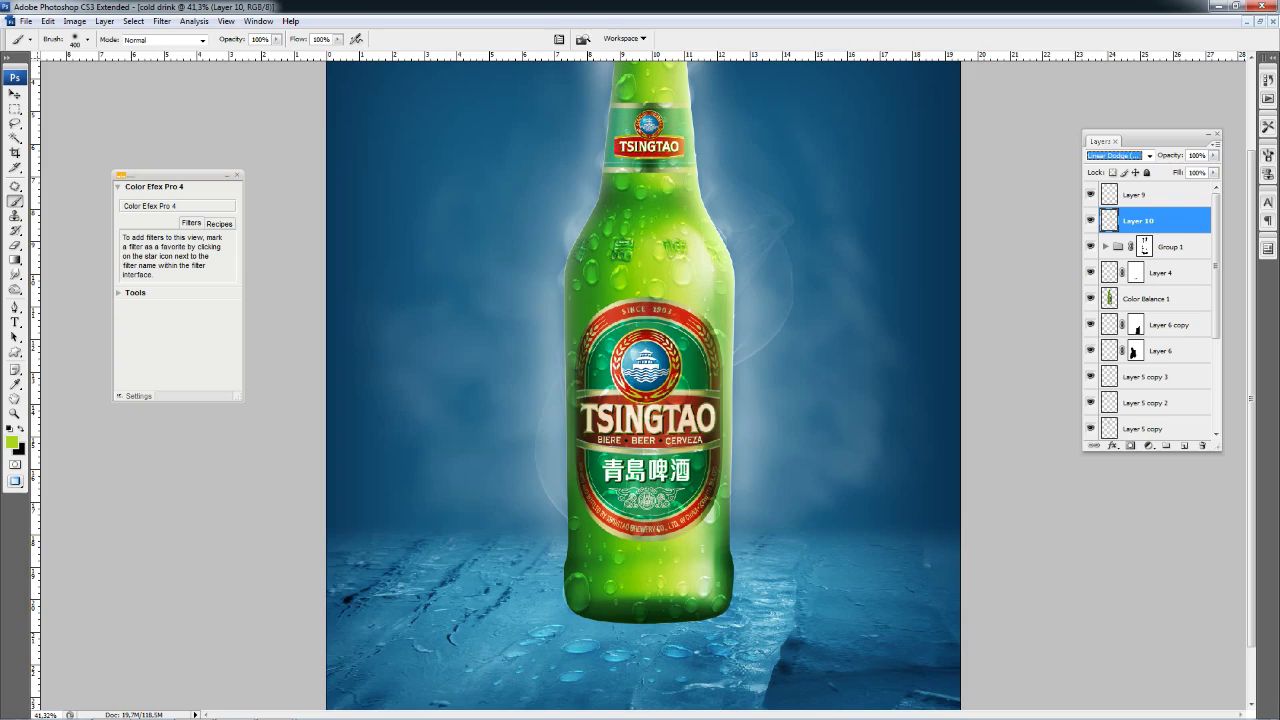
left_click(1213, 156)
left_click_drag(1212, 168, 1187, 168)
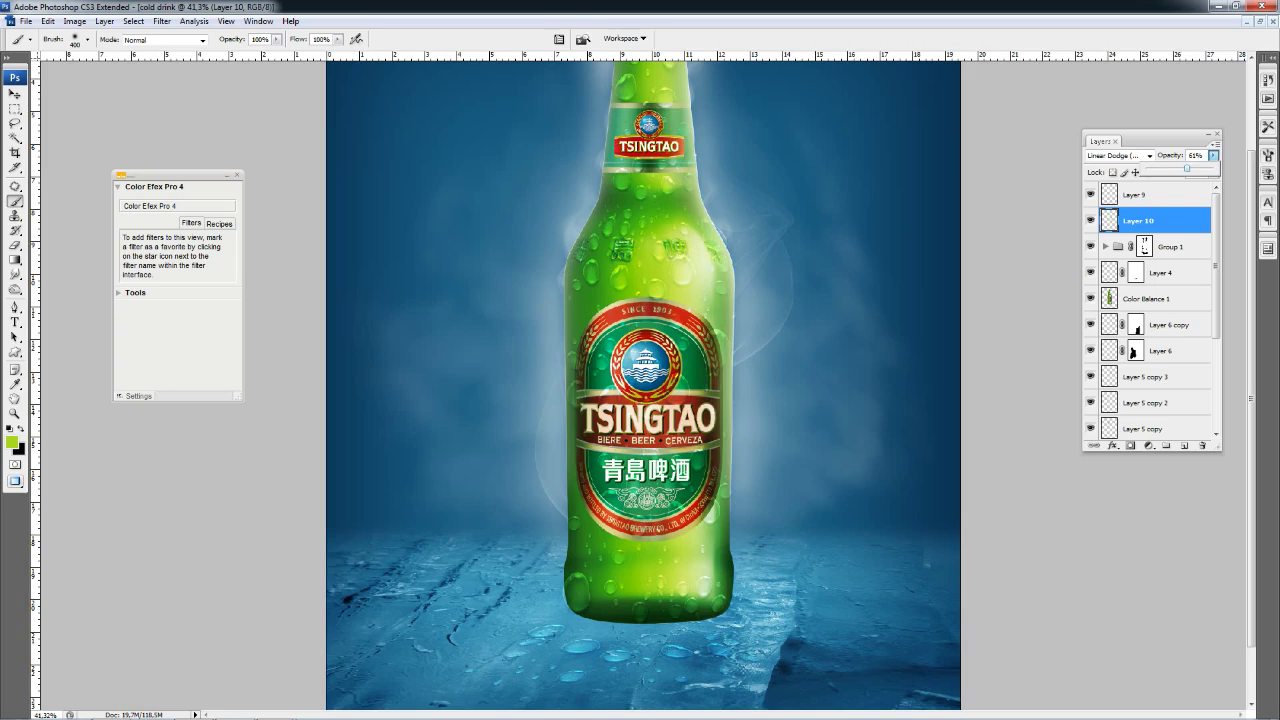
- Select Layer 9 and zoom out to view the whole image
left_click(1135, 194)
key("ctrl+minus")
key("z")
left_click(640, 270)
key("ctrl+minus")
key("ctrl+minus")
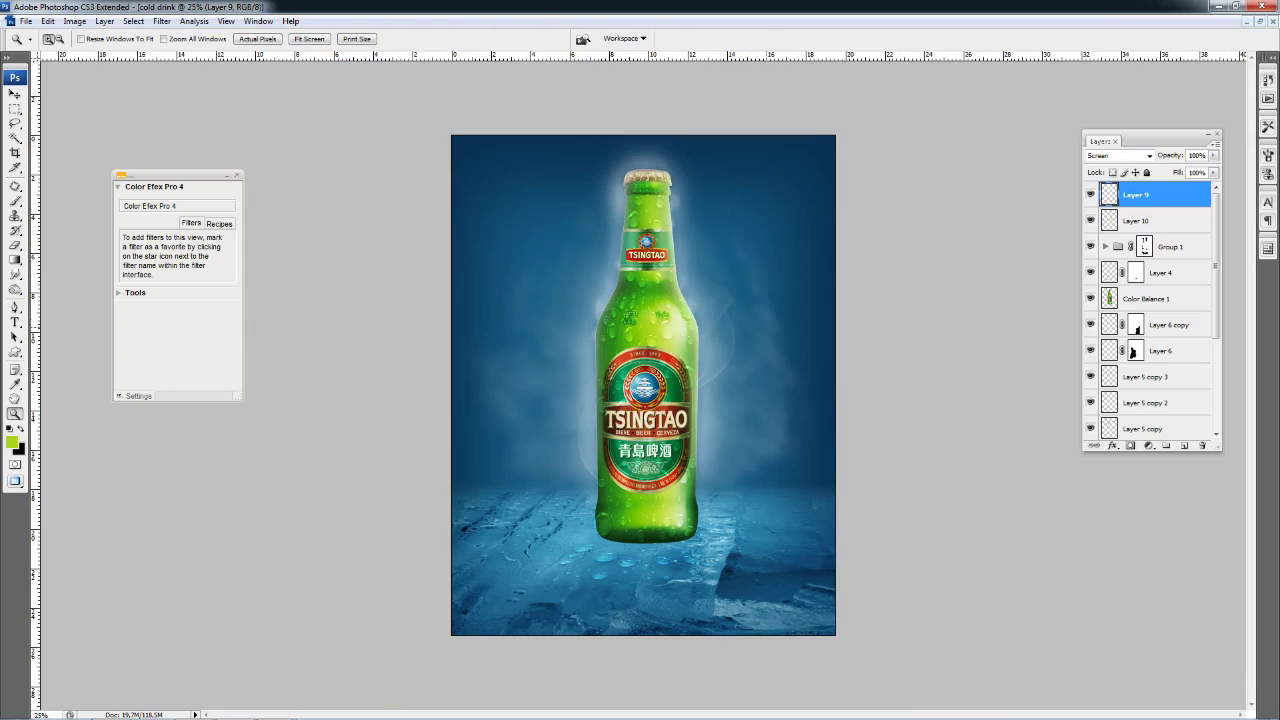
- Toggle Layer 8 and Layer 5 visibility to compare their effect
left_click(1148, 298)
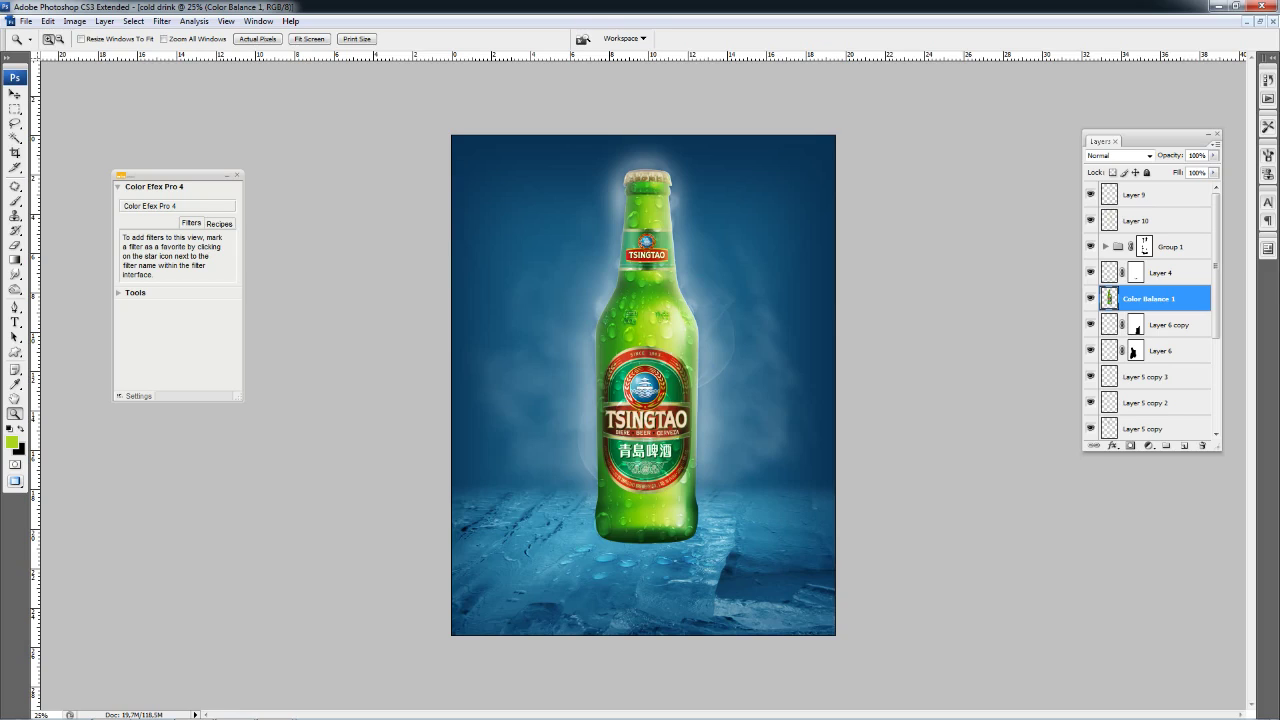
scroll(1150, 310, "down", 3)
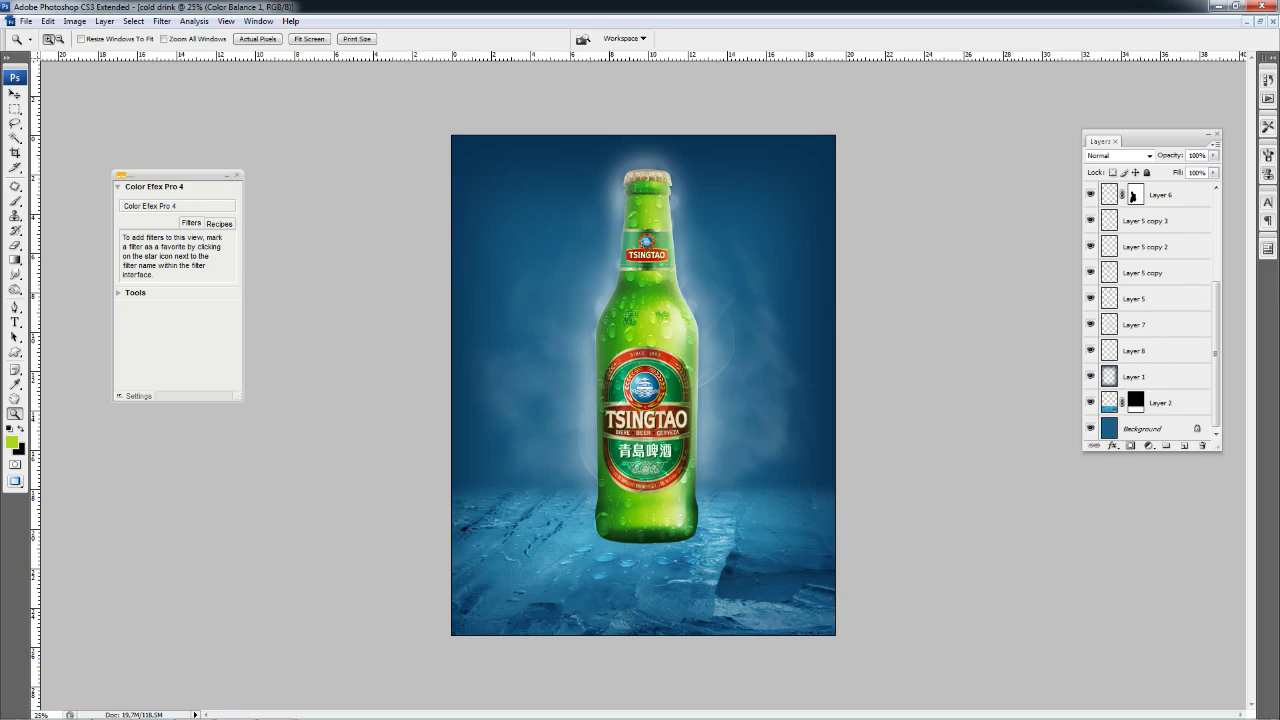
left_click(1090, 350)
left_click(1090, 350)
left_click(1090, 298)
- Move Layer 4 to sit just above Layer 1 and add an empty Layer 11 above it
key("v")
right_click(662, 560)
left_click(690, 569)
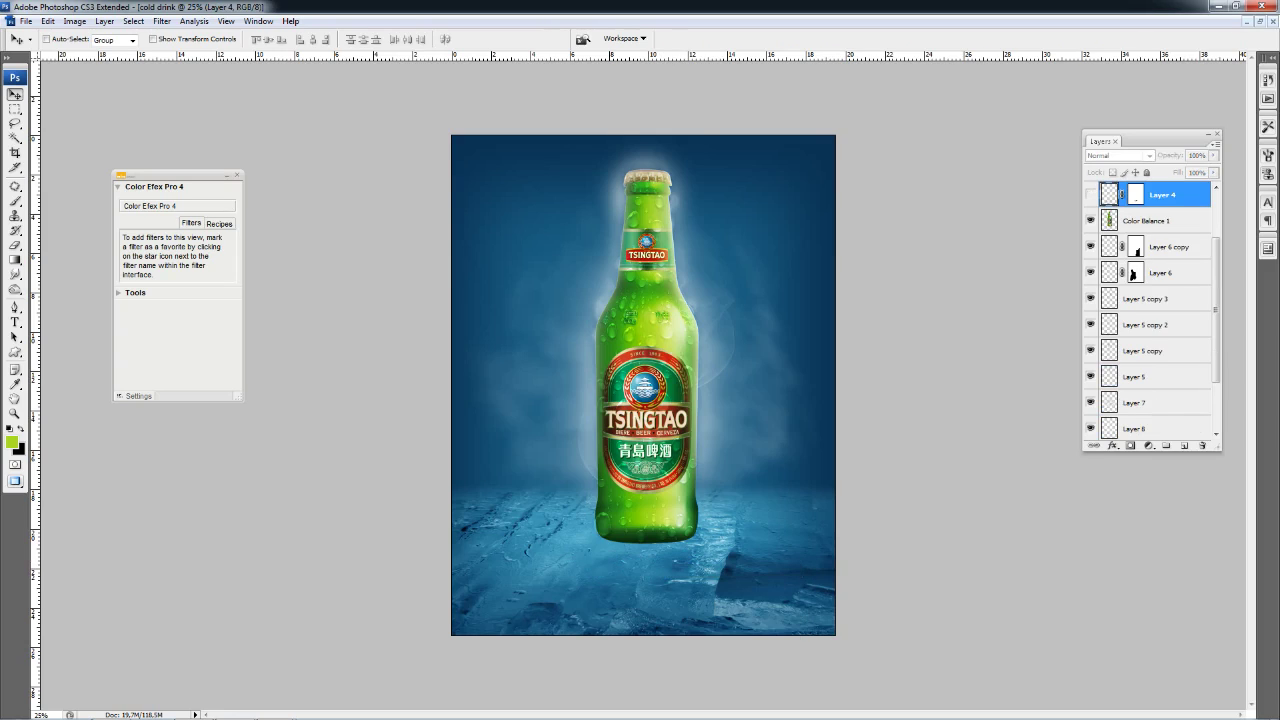
key("ctrl+shift+bracketleft")
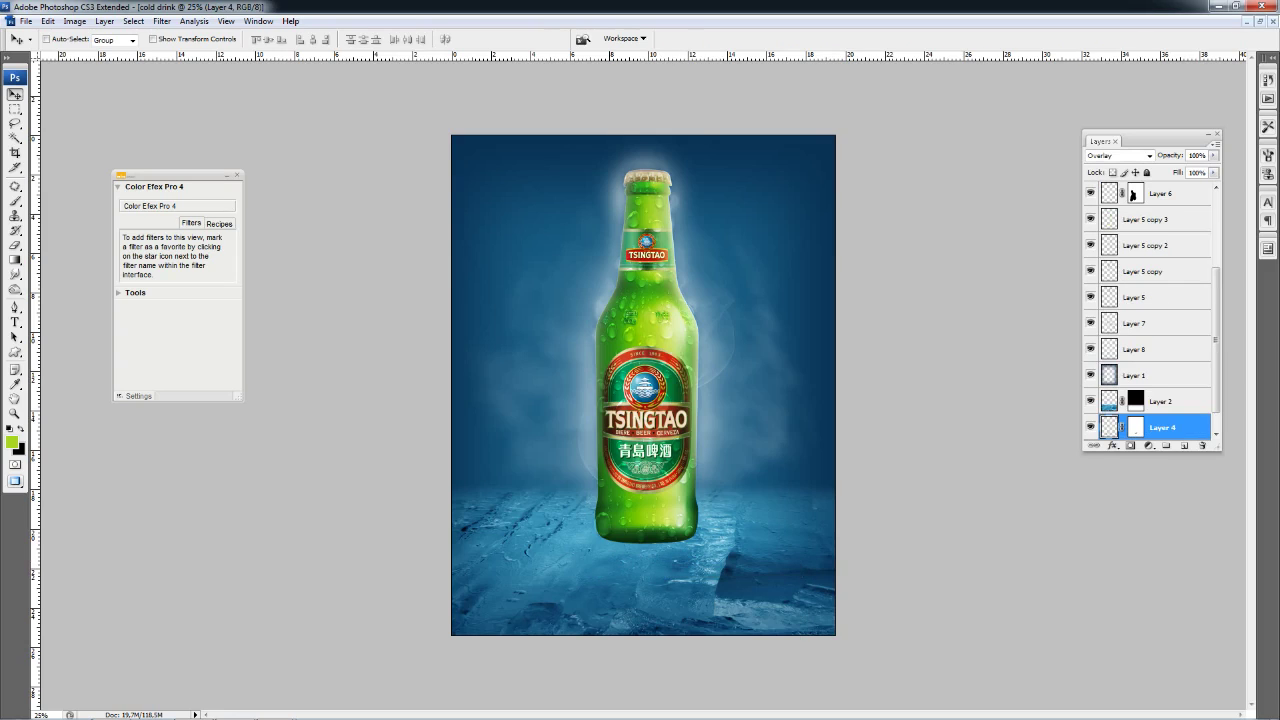
key("ctrl+bracketright")
key("ctrl+bracketright")
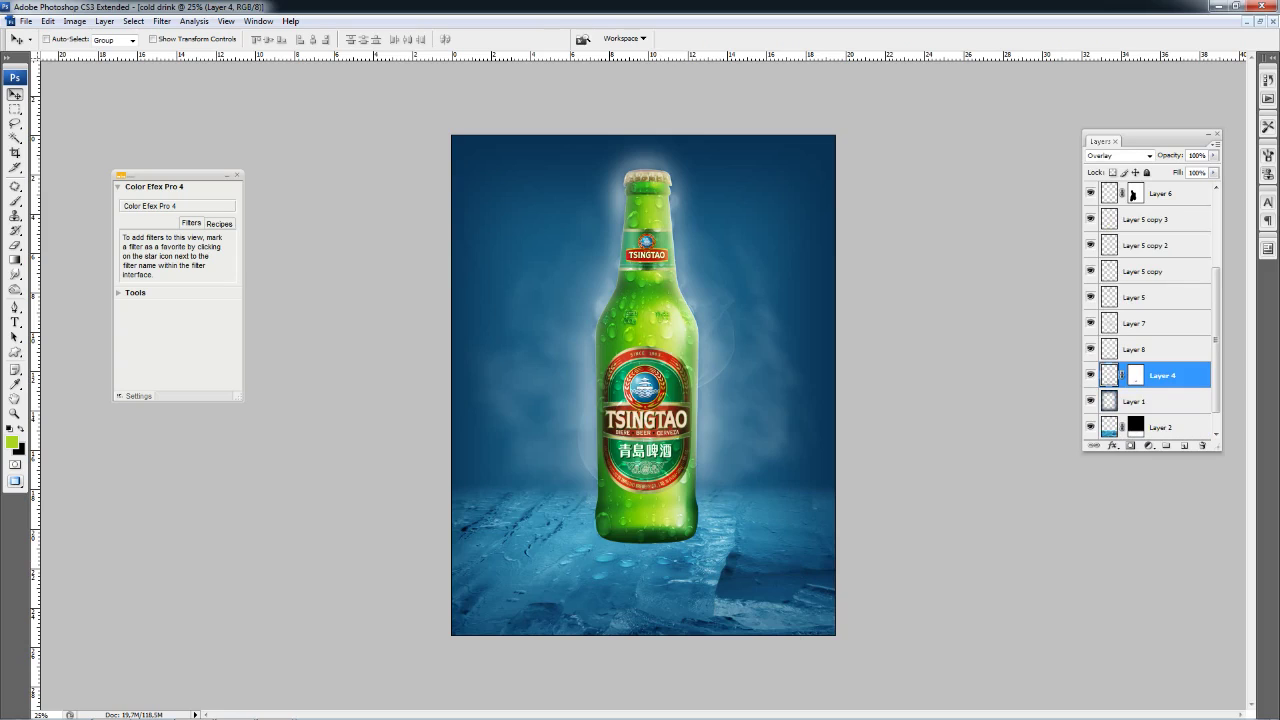
left_click(1184, 445)
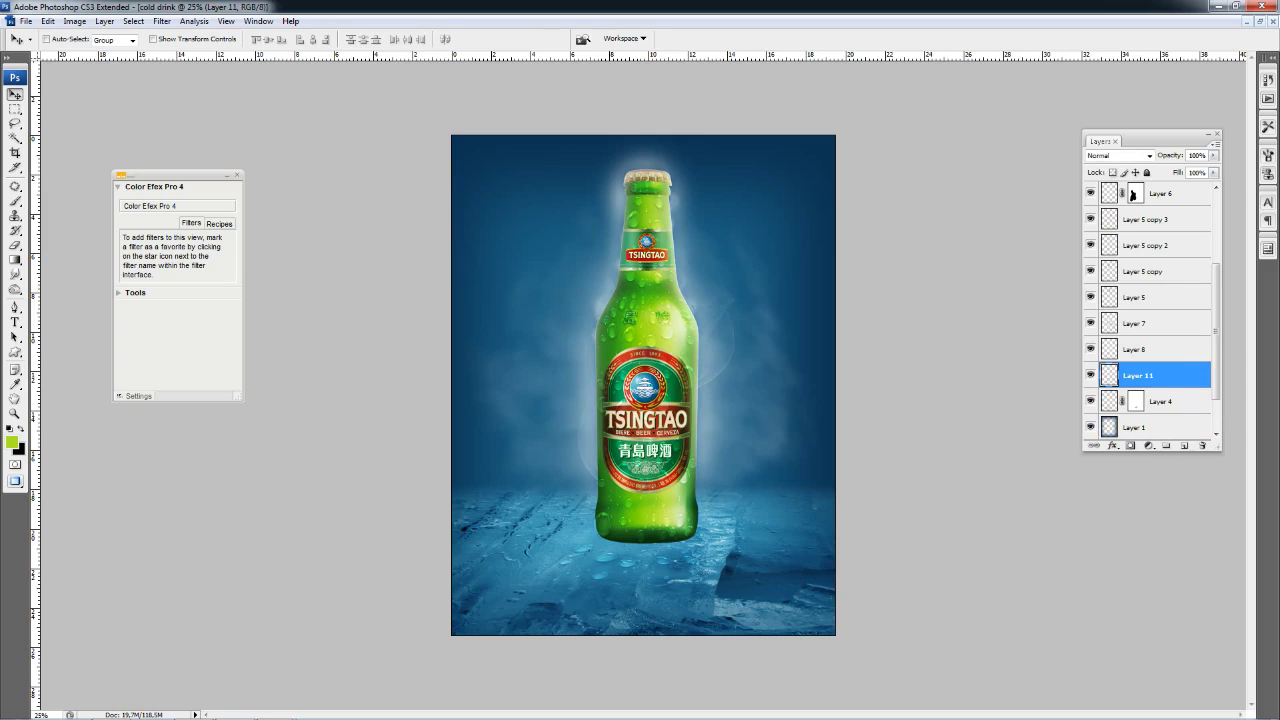
key("i")
key("ctrl+plus")
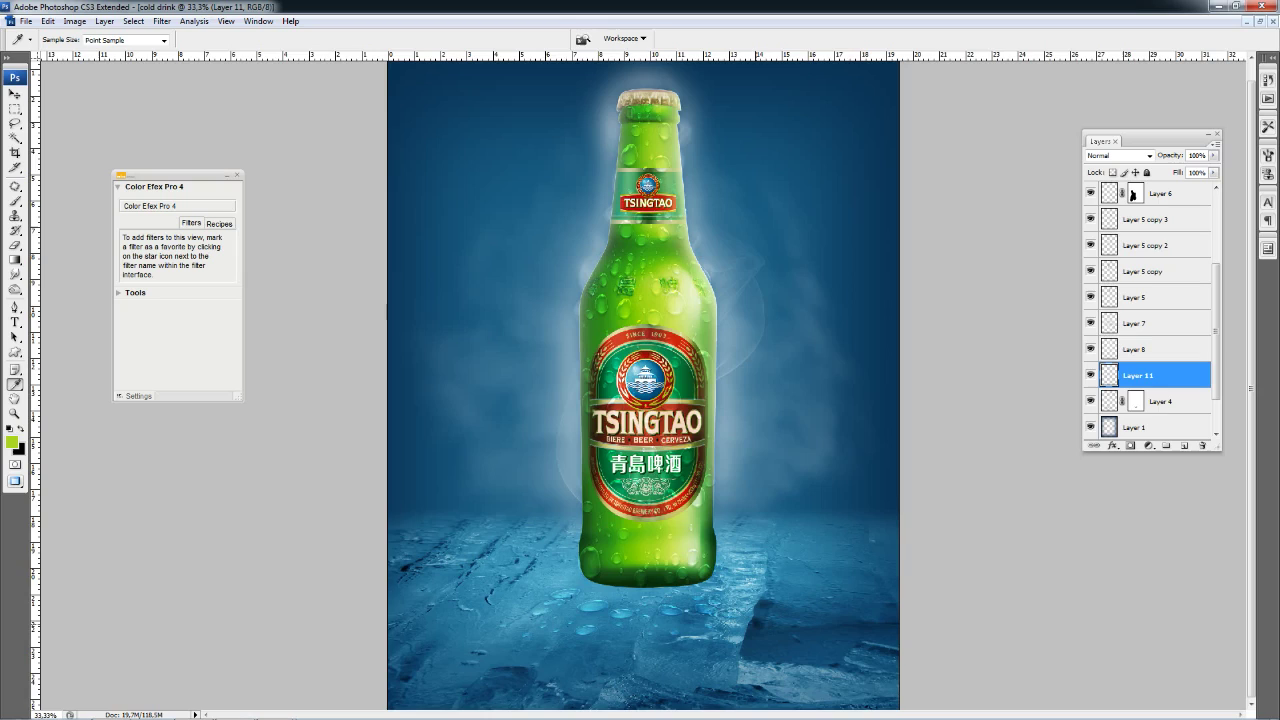
- Paint dark blue with an 800 px brush and transform it into a wide, flat strip beneath the bottle
key("b")
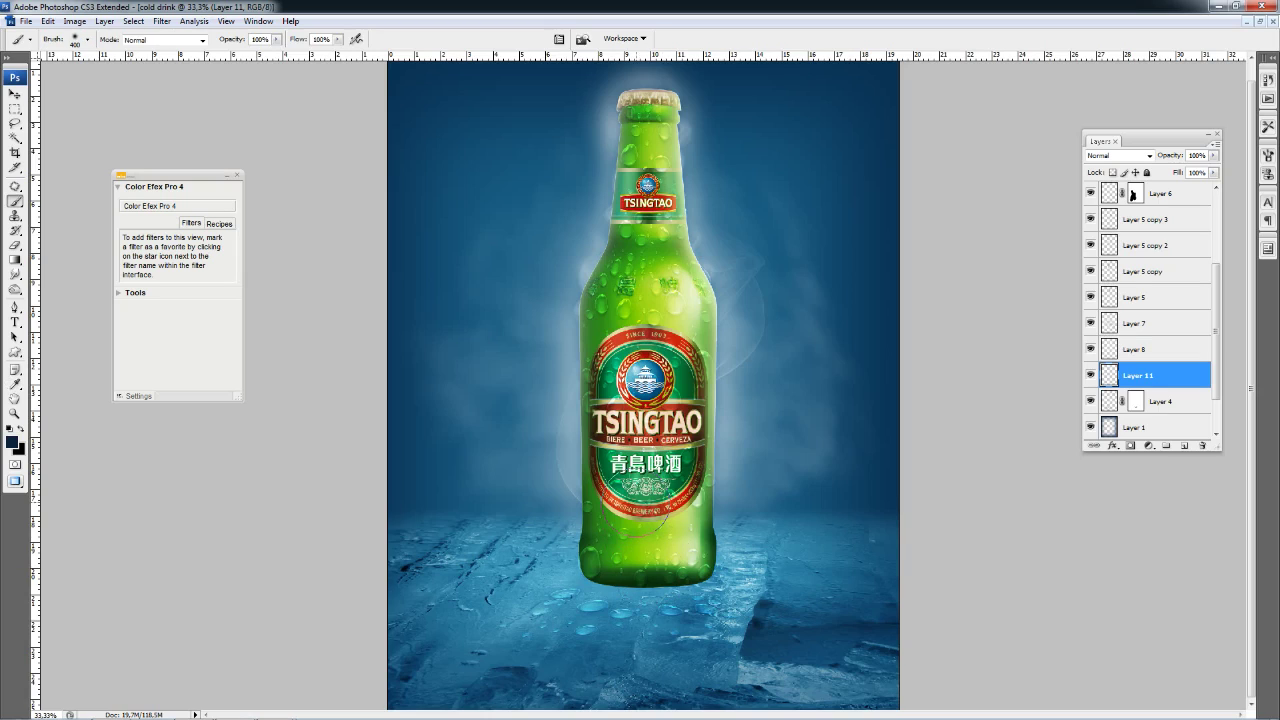
key("bracketright")
key("bracketright")
key("bracketright")
key("bracketright")
key("ctrl+t")
left_click_drag(644, 630, 644, 585)
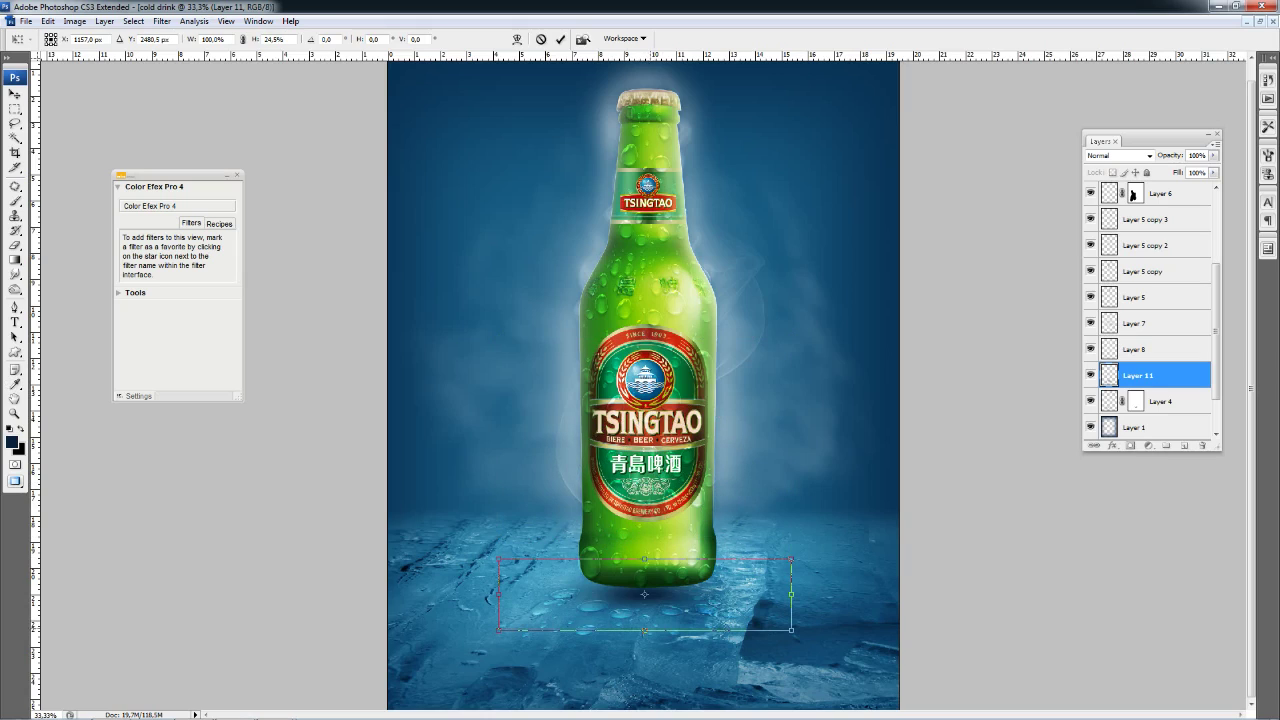
left_click_drag(793, 585, 843, 587)
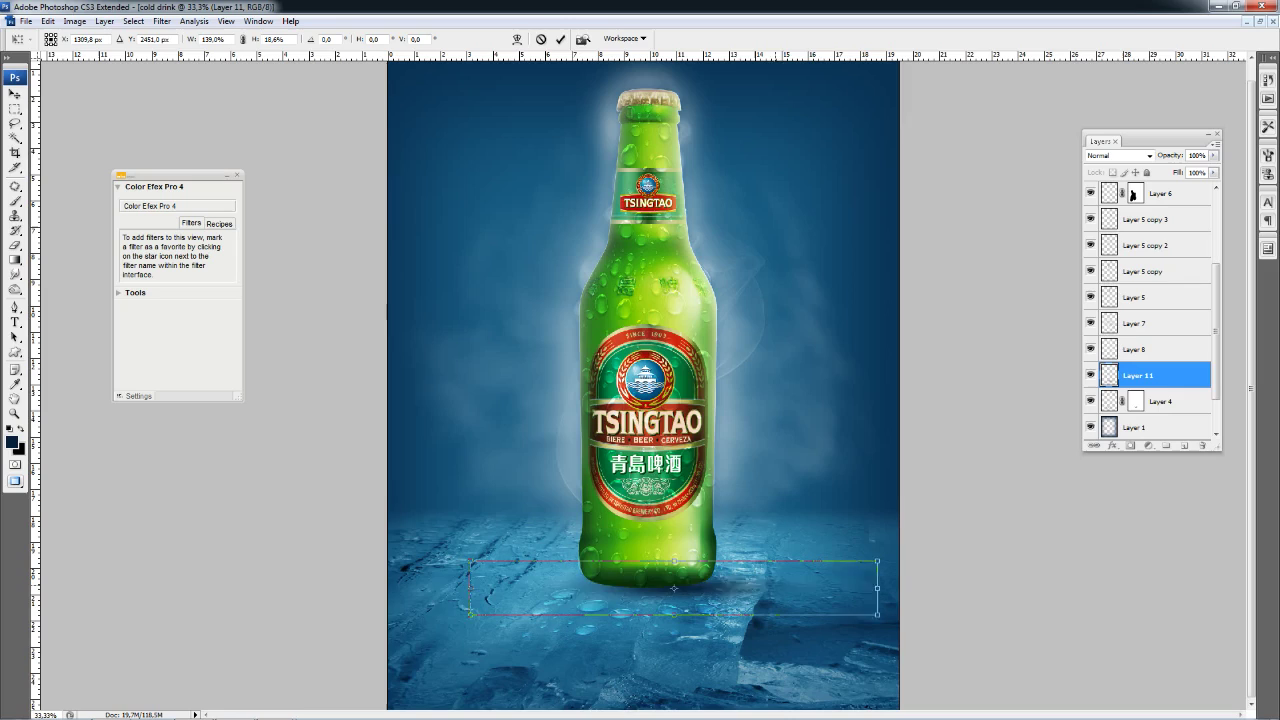
left_click_drag(475, 587, 435, 587)
mouse_move(651, 614)
left_mouse_down()
mouse_move(639, 635)
mouse_move(654, 585)
left_mouse_up()
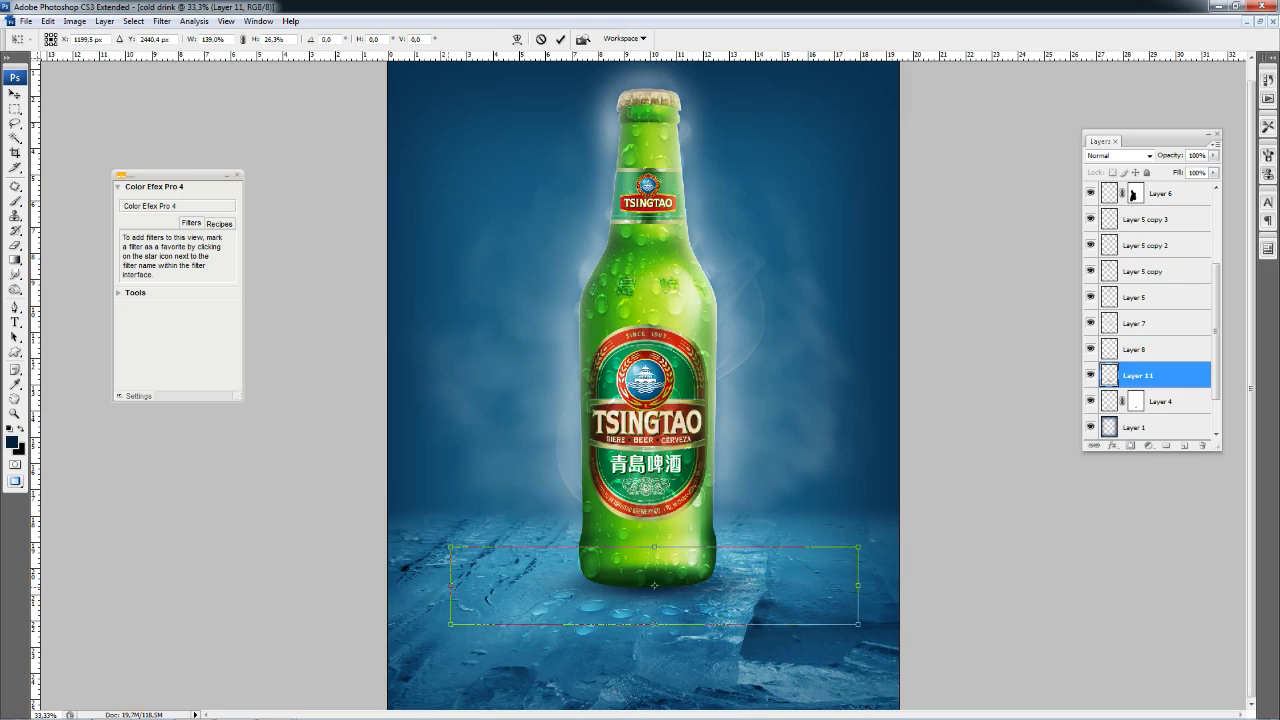
left_click_drag(451, 585, 397, 585)
left_click_drag(858, 585, 912, 585)
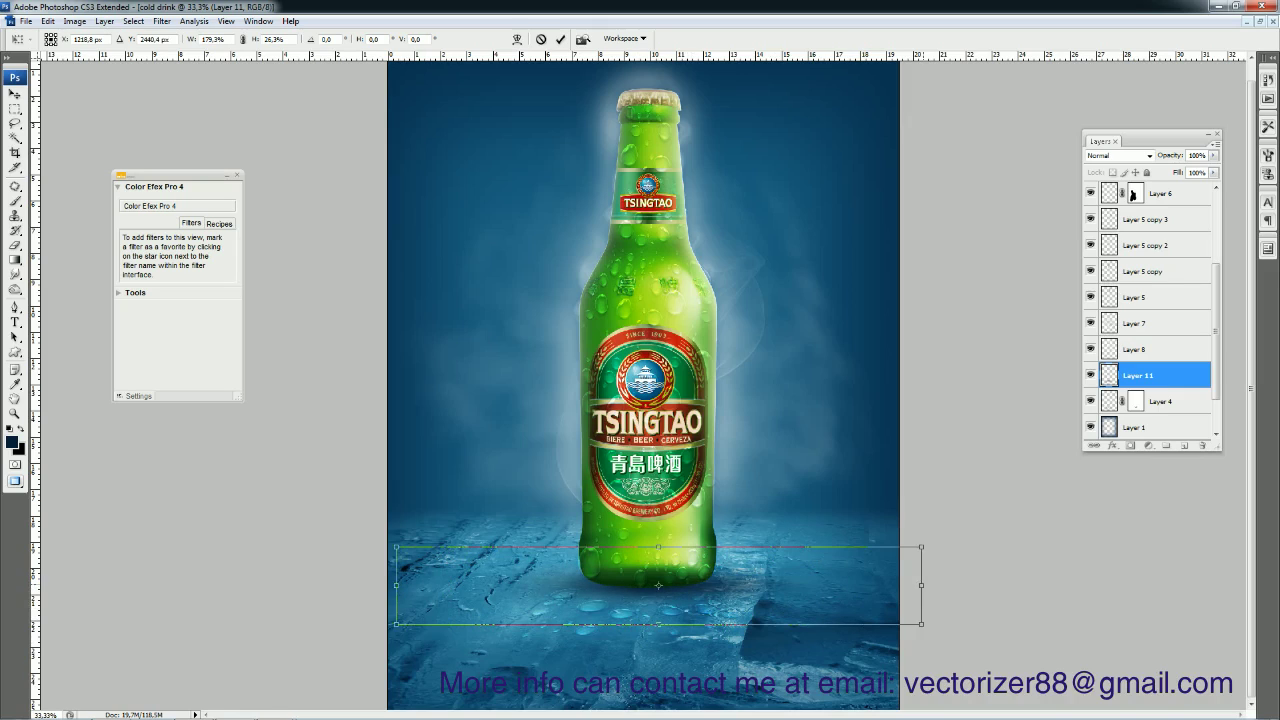
left_click_drag(397, 585, 387, 585)
key("Return")
- Set the Layer 11 shadow to the Multiply blend mode
key("b")
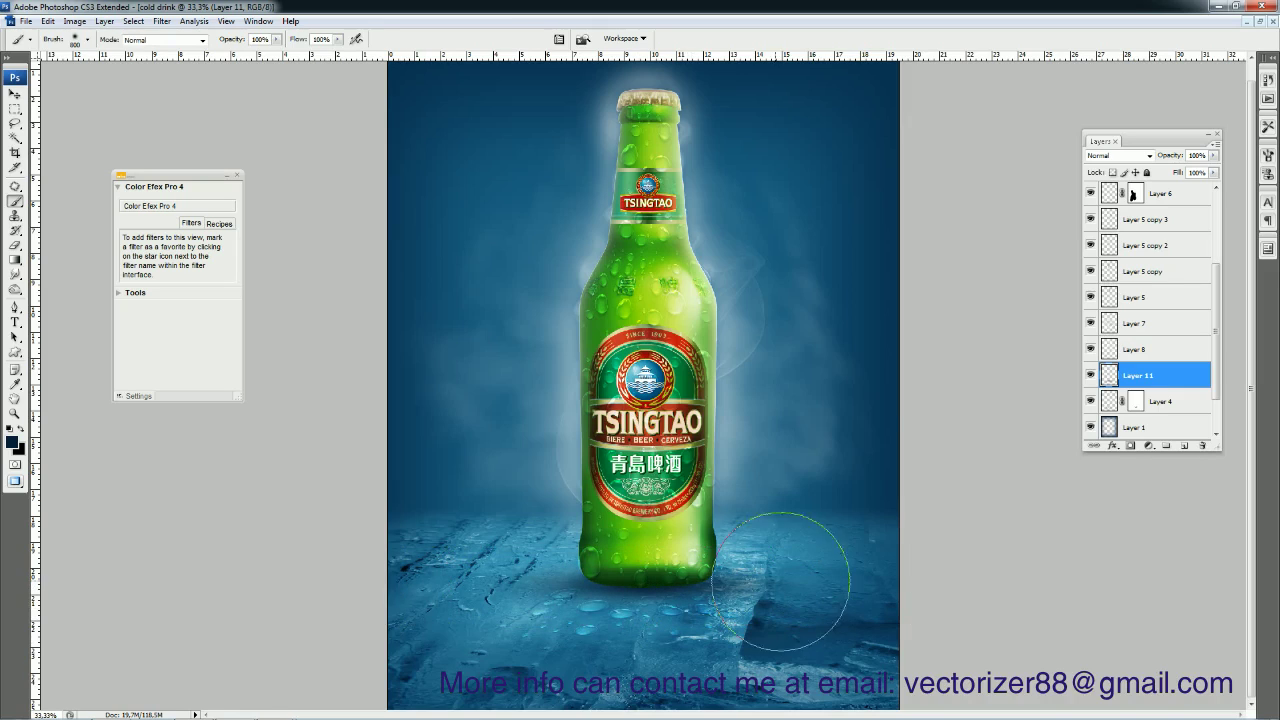
left_click(1149, 155)
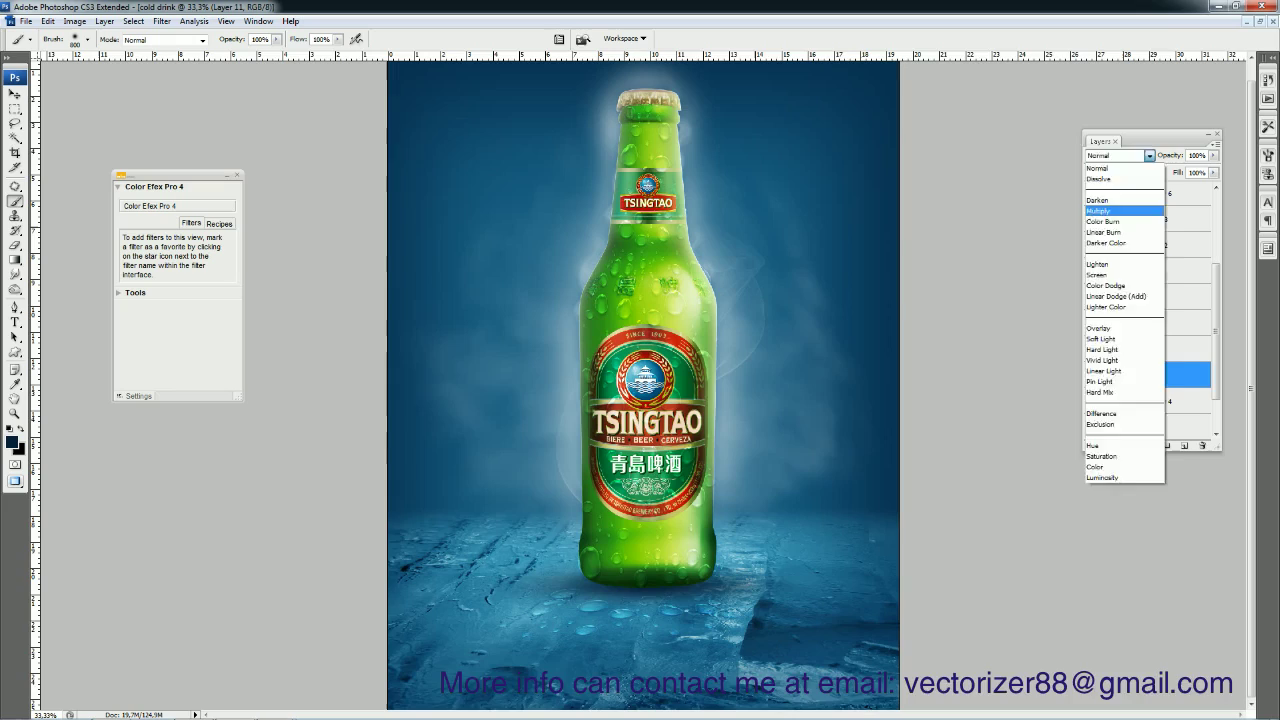
left_click(1098, 211)
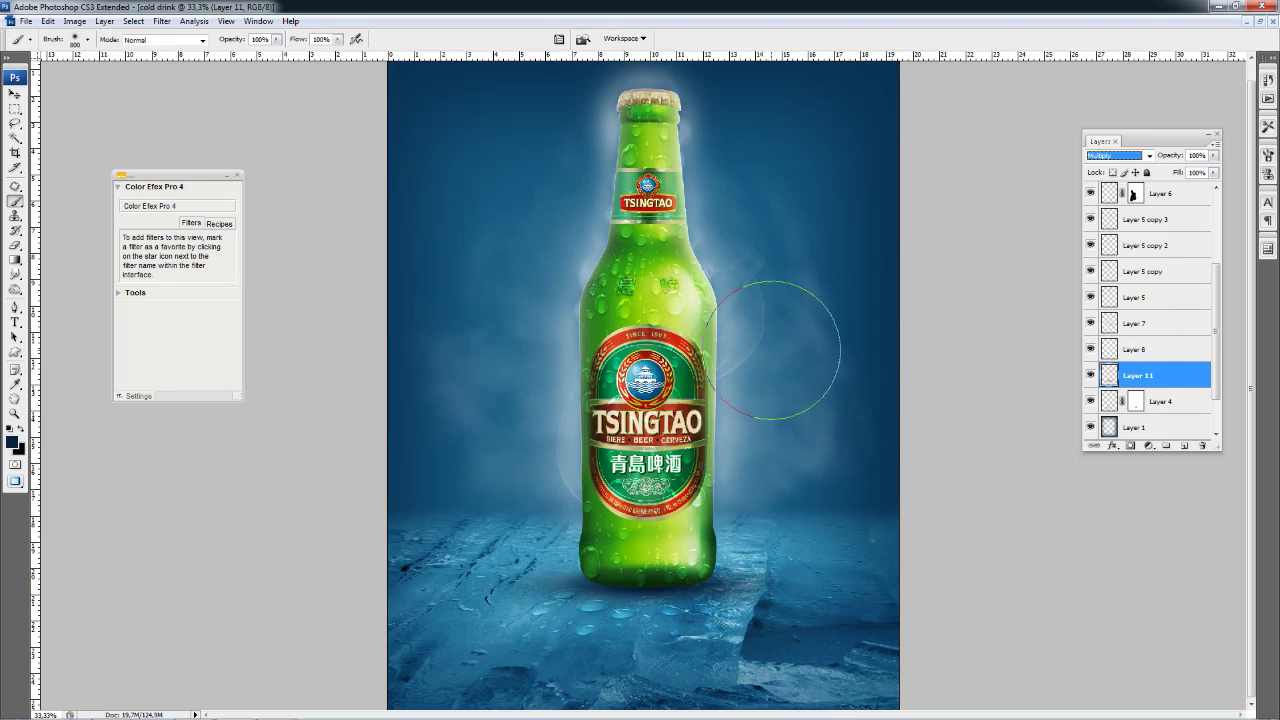
scroll(1150, 310, "up", 3)
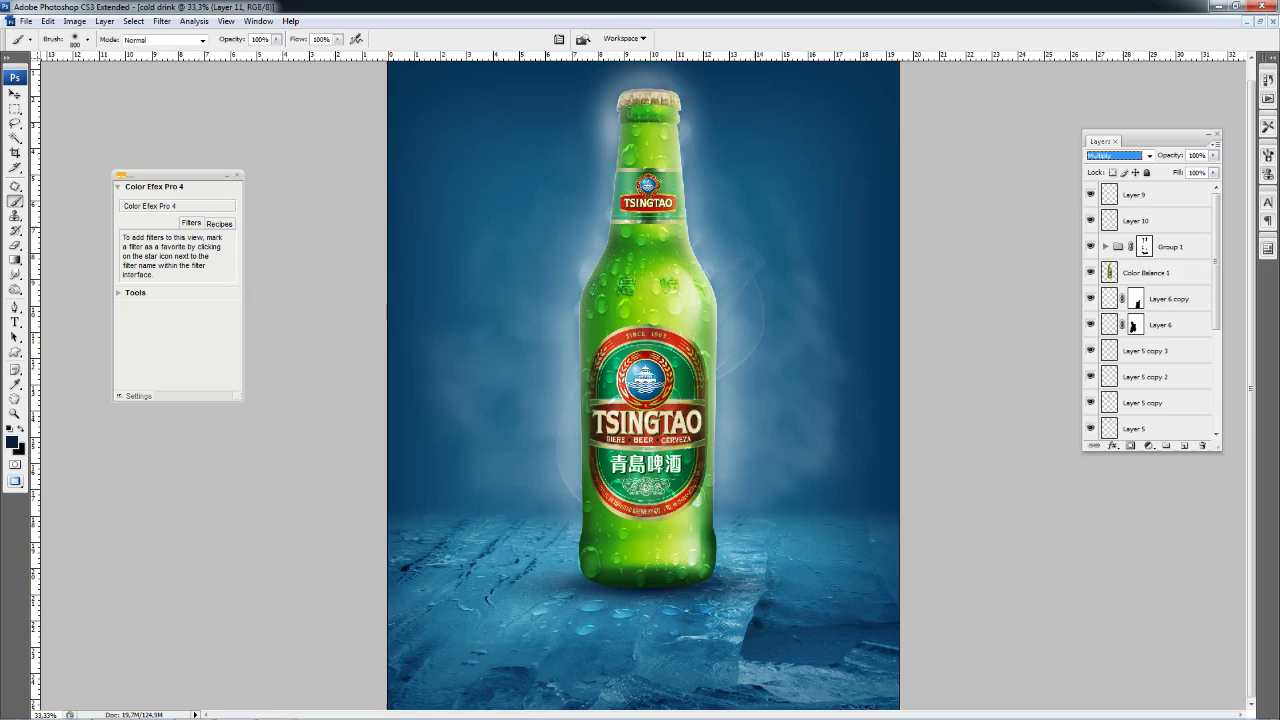
- Duplicate Group 1 and Color Balance 1 and merge the copies into one layer
left_click(1146, 272)
left_click(1170, 246, "shift")
left_click(1214, 143)
left_click(1160, 167)
left_click(752, 218)
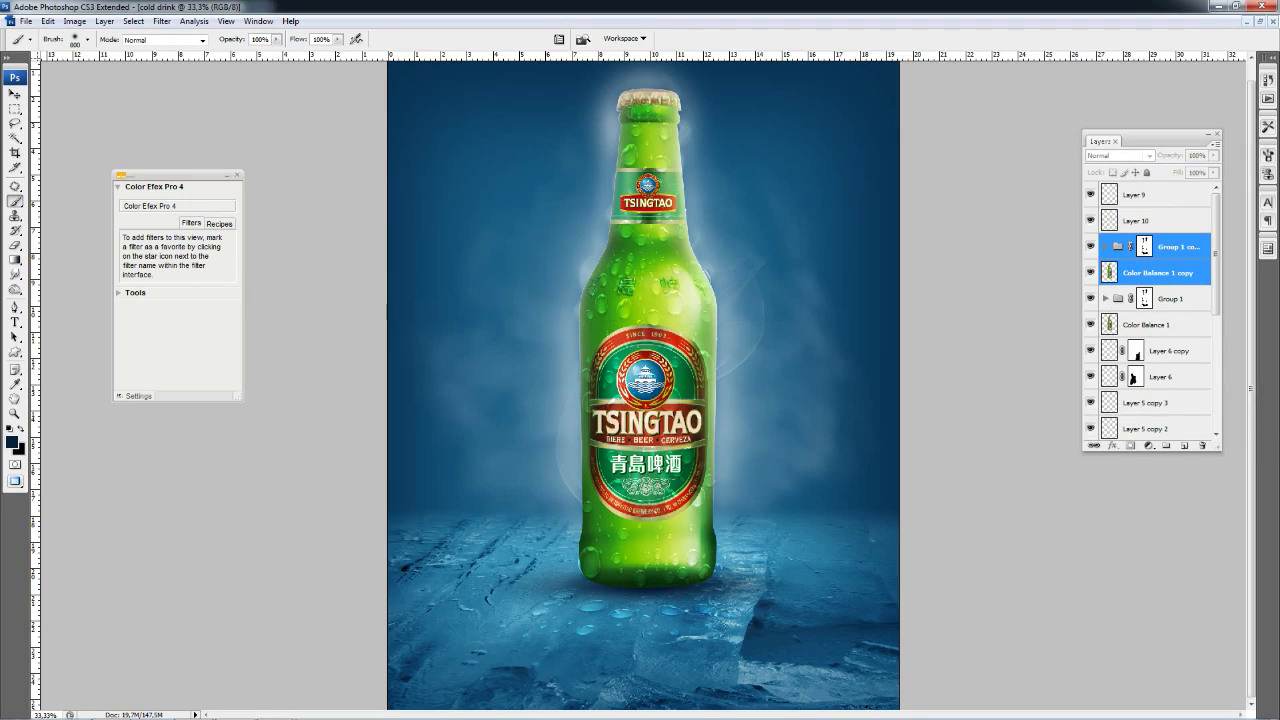
key("ctrl+e")
- Move the merged Group 1 copy down the stack to sit just above Layer 4
key("z")
left_click(777, 358, "alt")
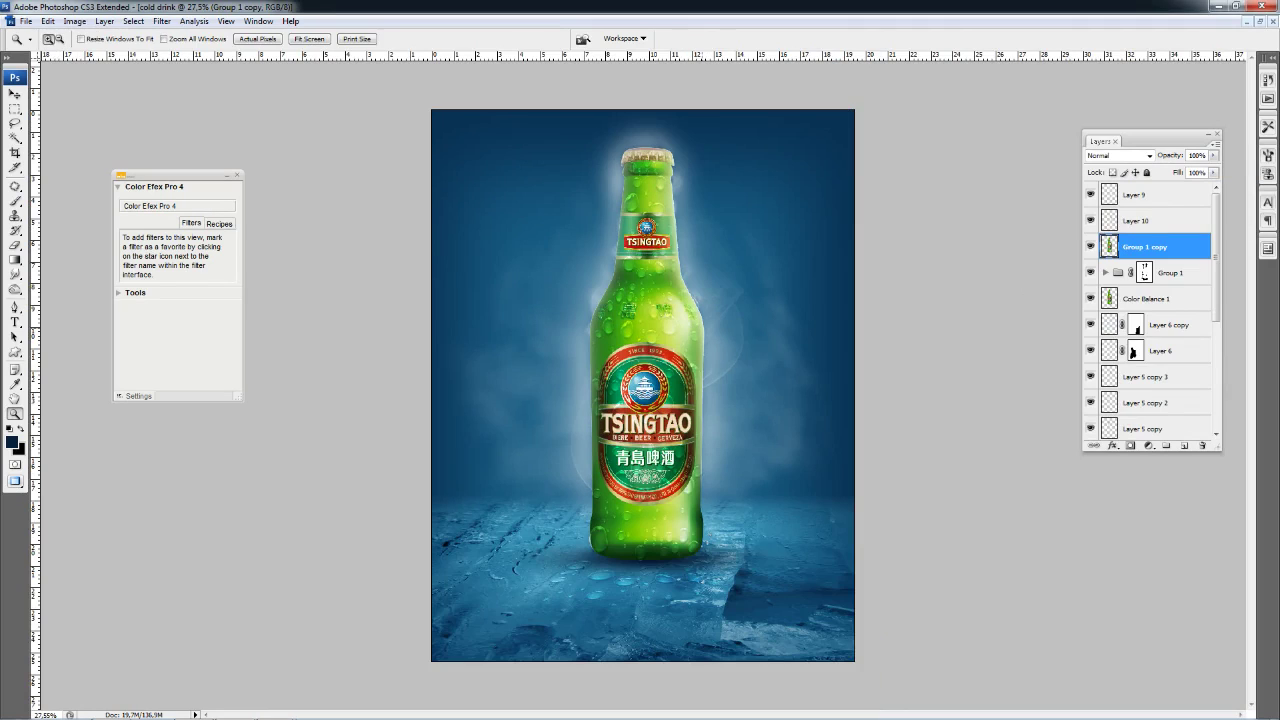
key("ctrl+shift+bracketleft")
key("ctrl+bracketright")
key("ctrl+bracketright")
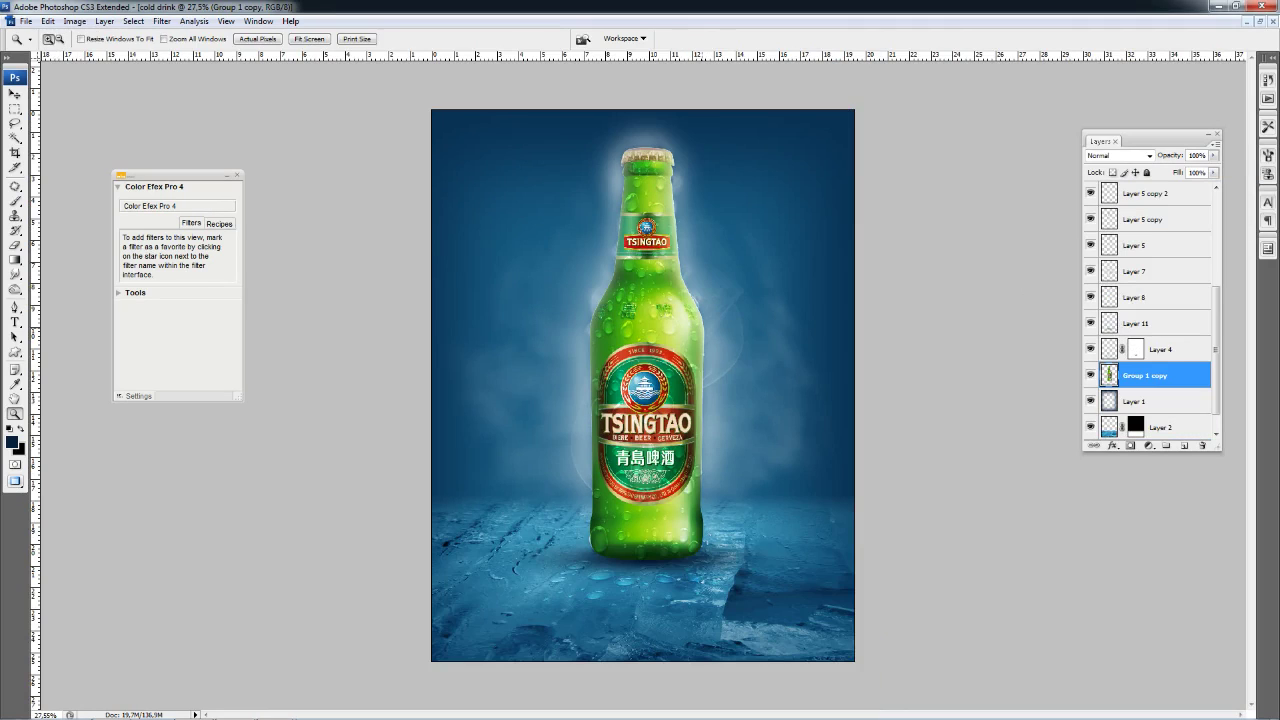
key("ctrl+bracketright")
key("ctrl+minus")
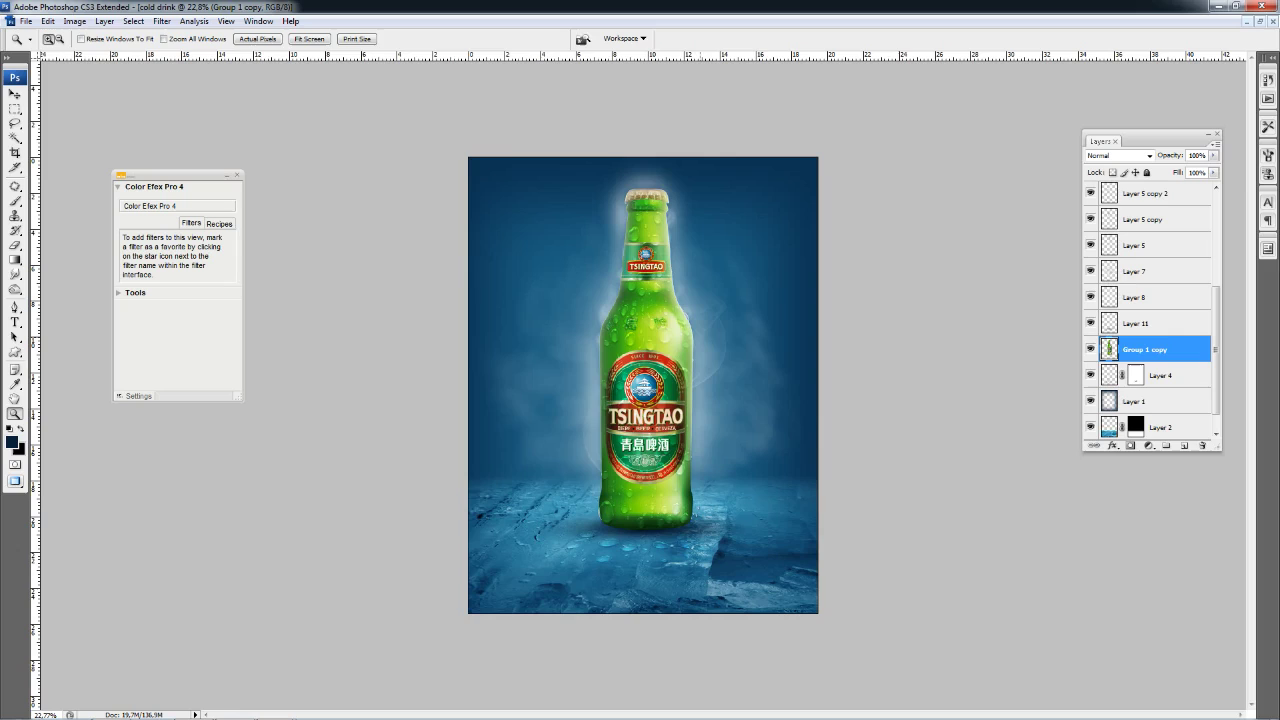
- Flip the Group 1 copy vertically and stretch it beneath the bottle as a reflection
key("ctrl+t")
left_click_drag(646, 188, 646, 474)
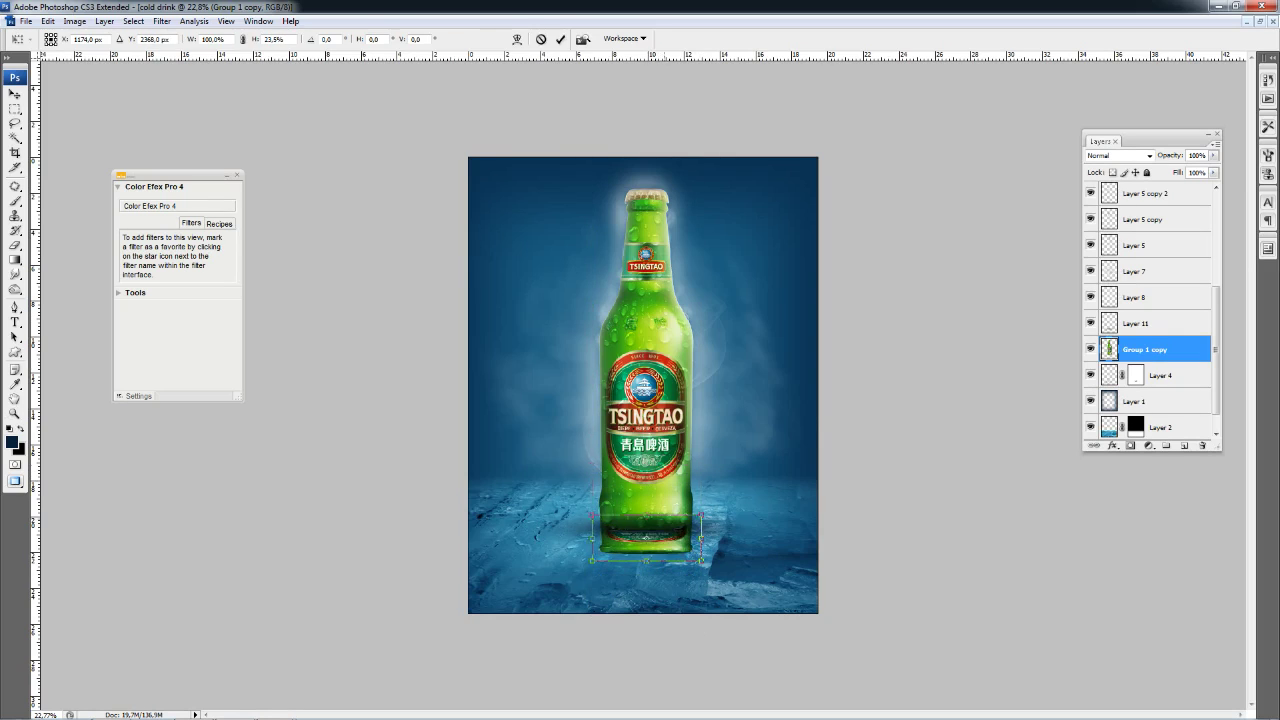
left_click_drag(646, 474, 646, 716)
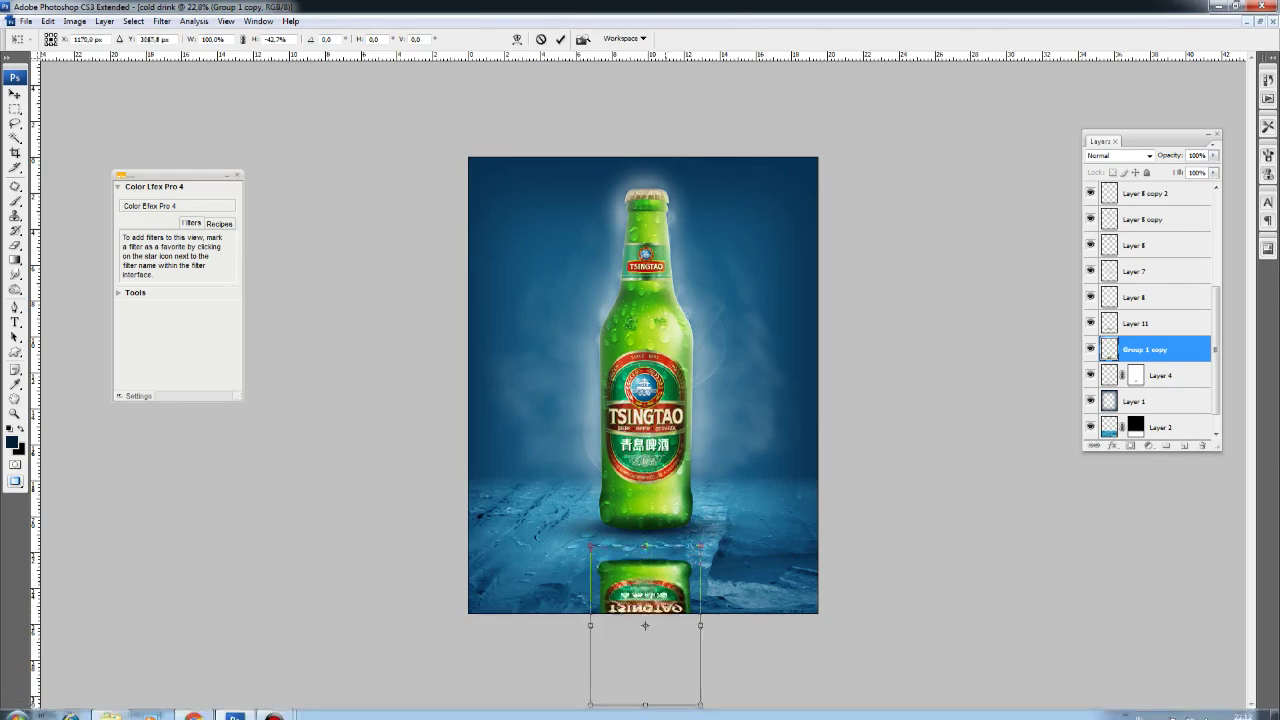
left_click_drag(646, 641, 646, 591)
key("Return")
- Nudge the reflection up to meet the bottle base, then fit the image on screen
key("z")
left_click_drag(500, 278, 790, 520)
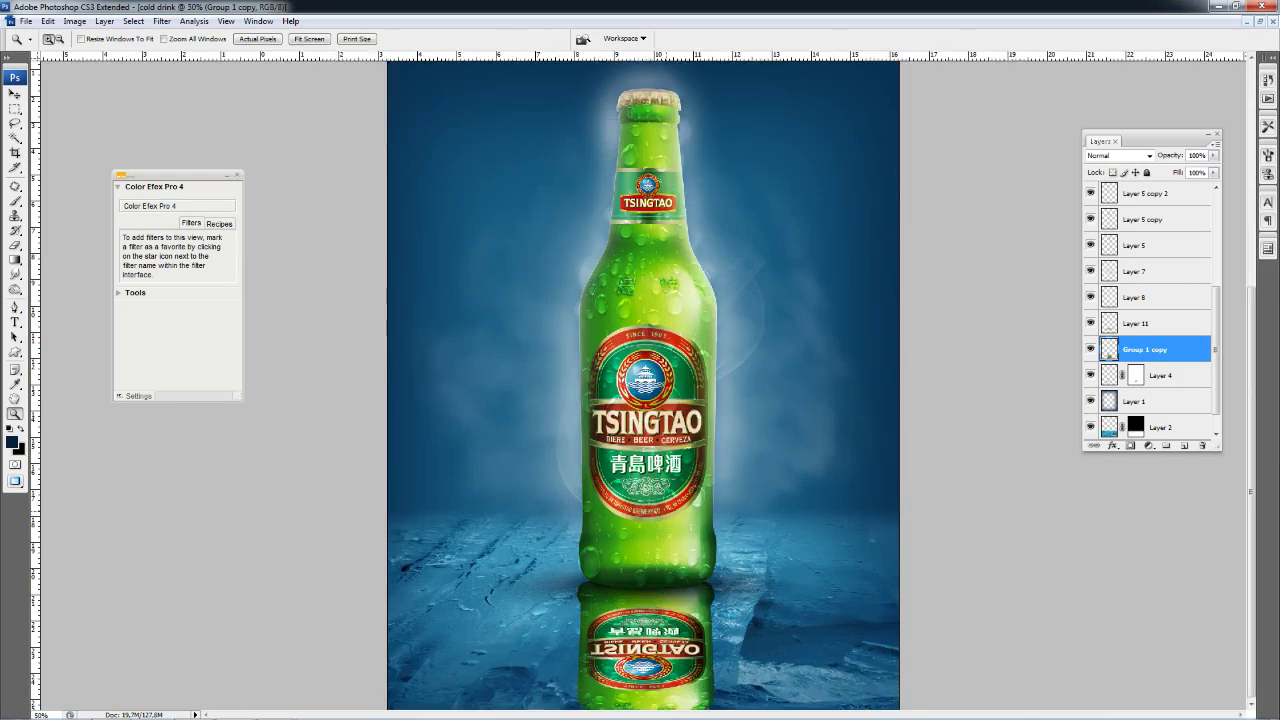
left_click(646, 487)
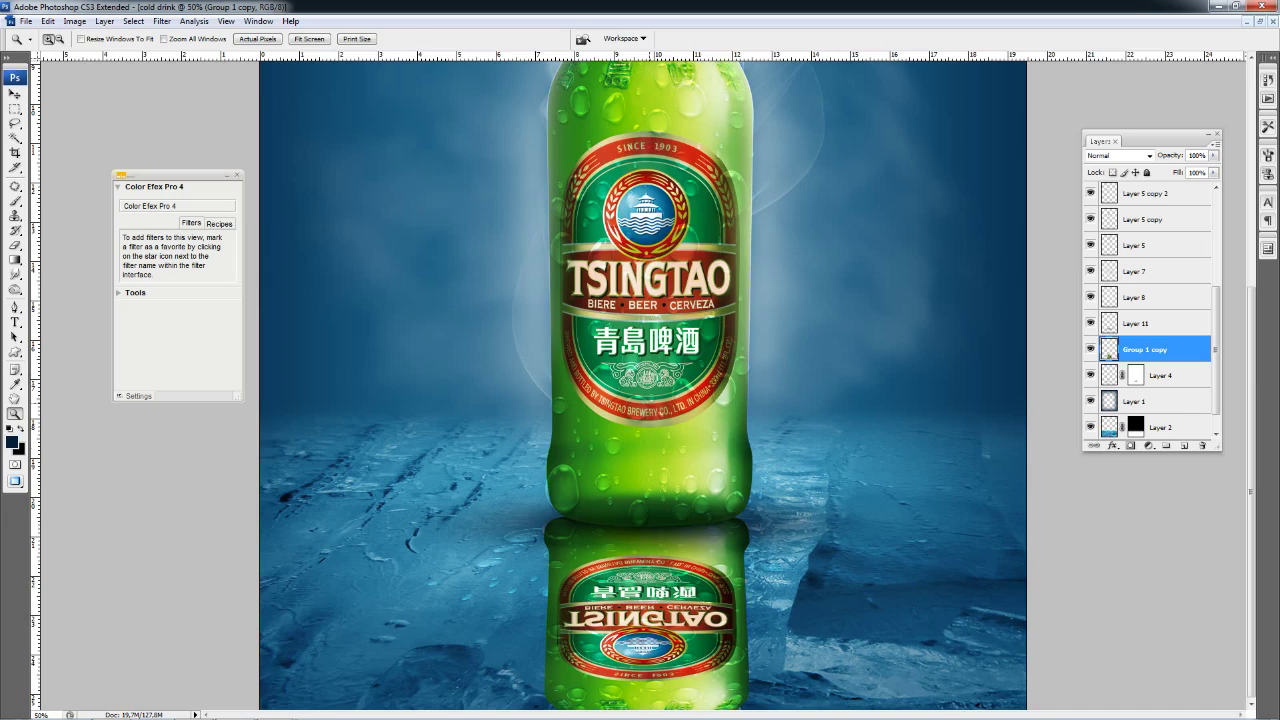
key("v")
key("shift+Up")
key("shift+Up")
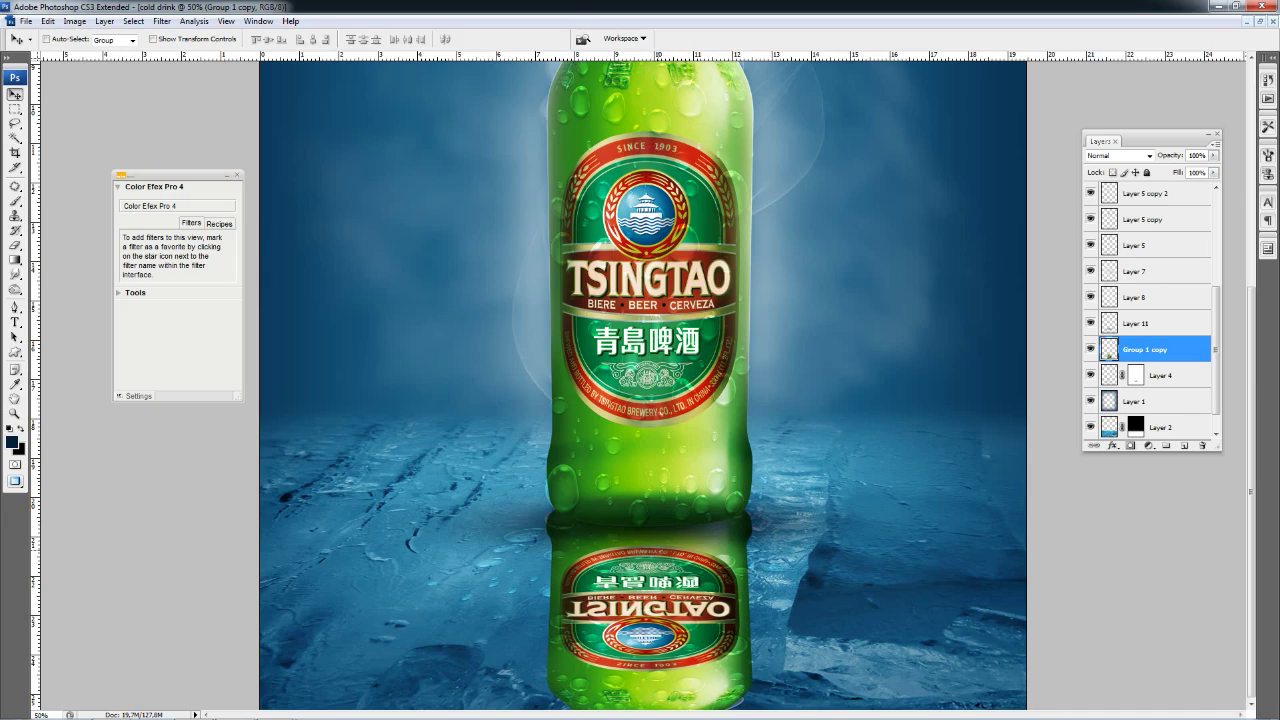
key("z")
key("ctrl+0")
key("f")
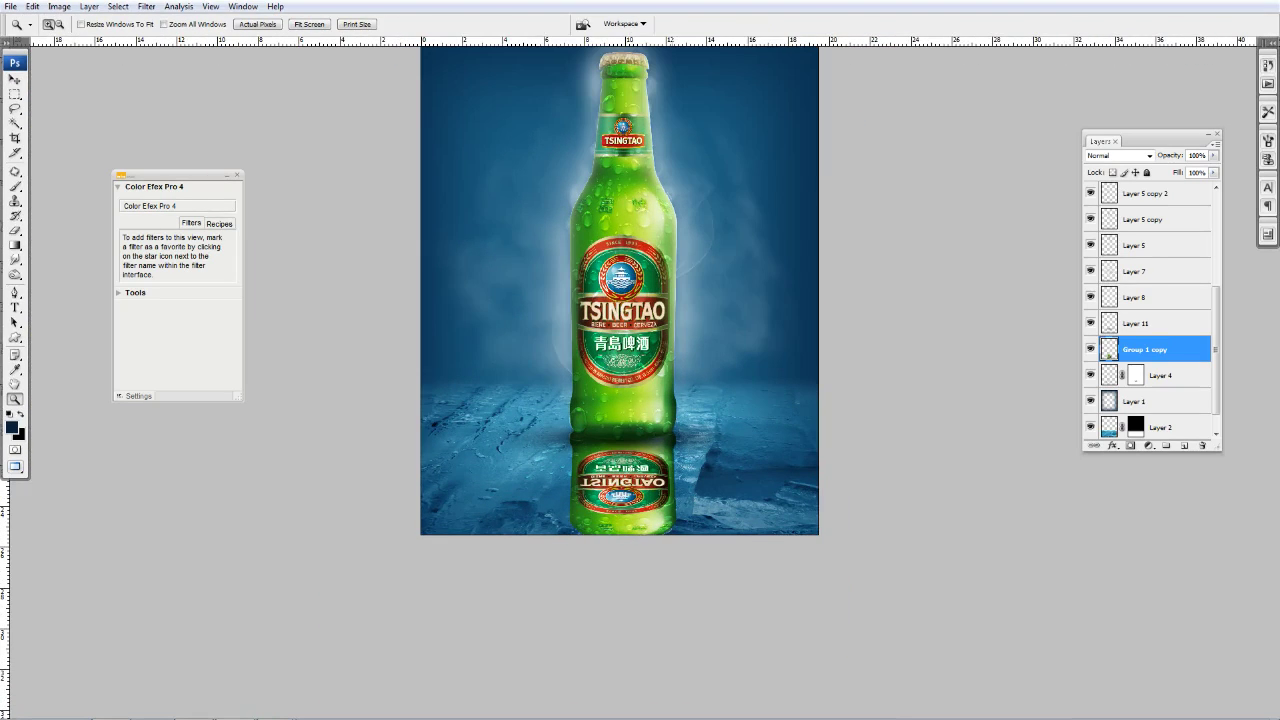
left_click(146, 6)
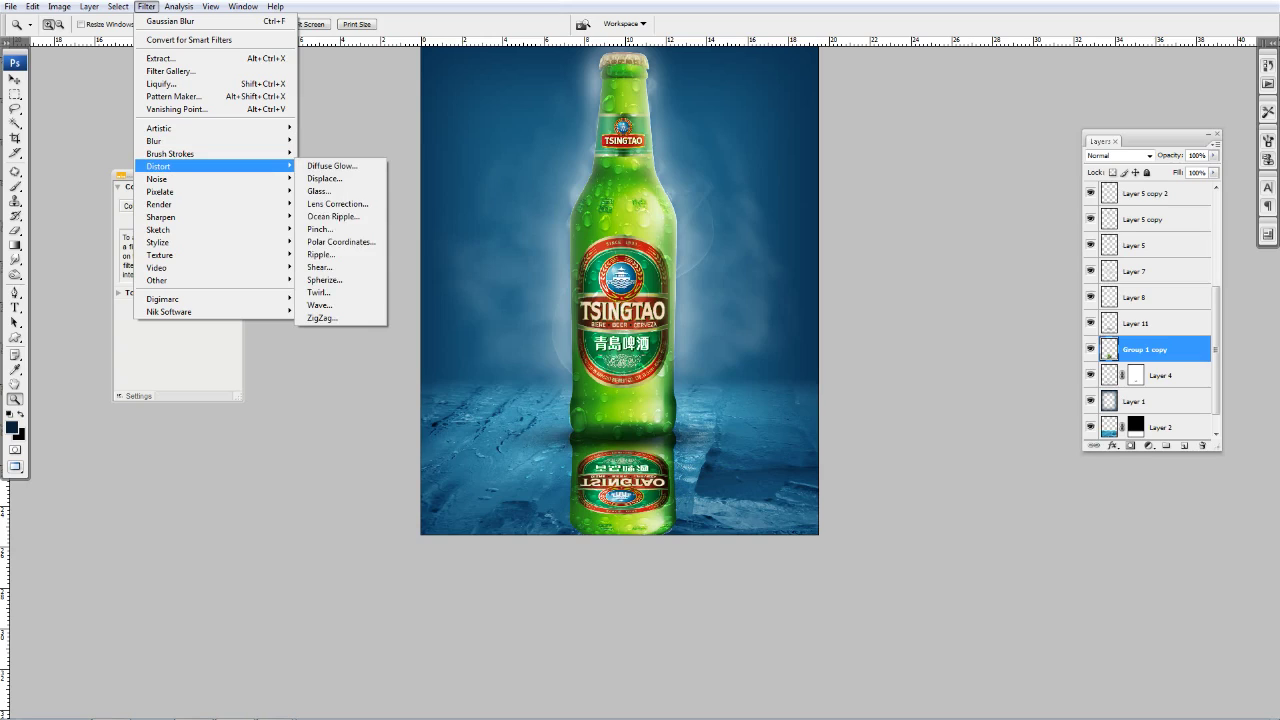
- Apply the Glass filter to the reflection with Distortion 6 and a Frosted texture
left_click(333, 216)
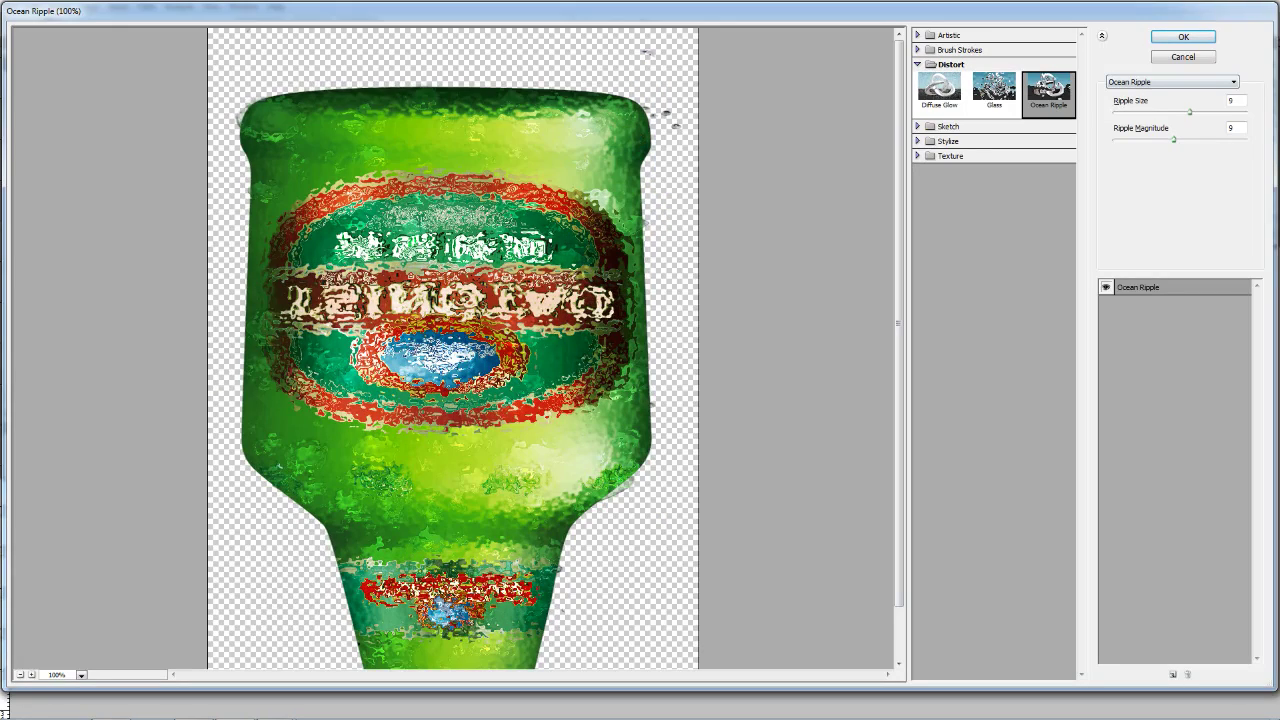
double_click(1235, 100)
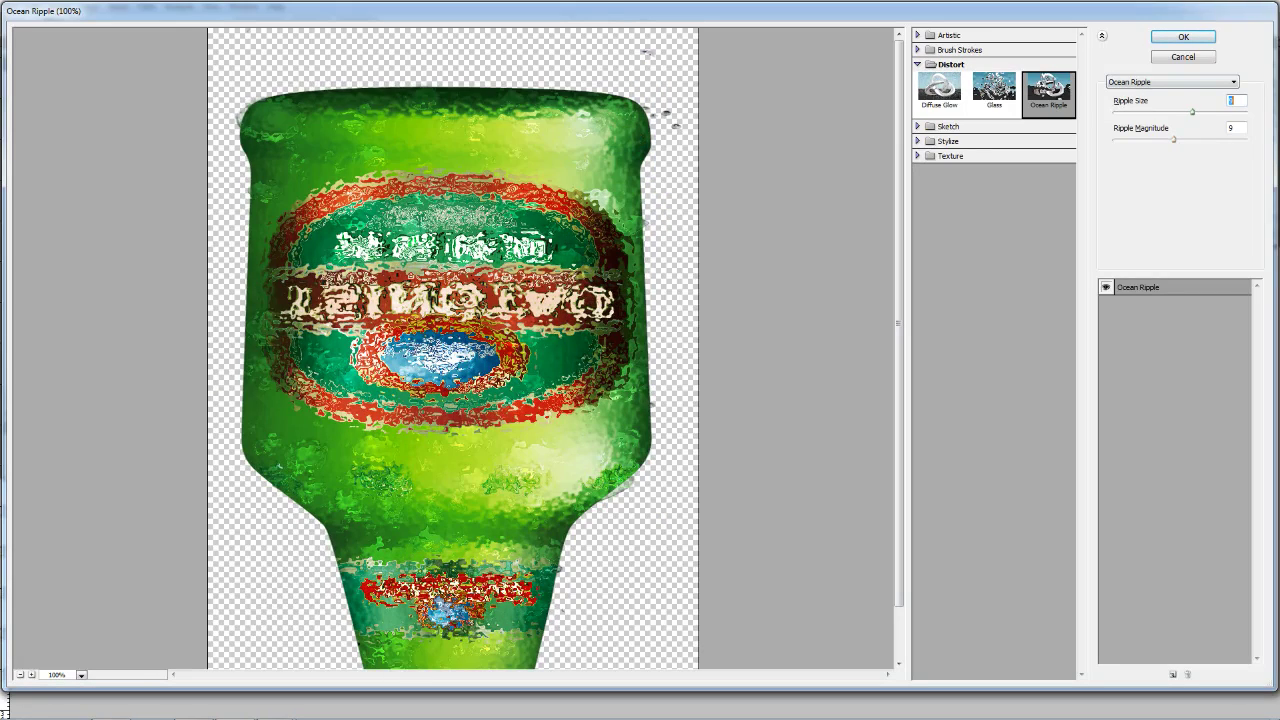
key("Tab")
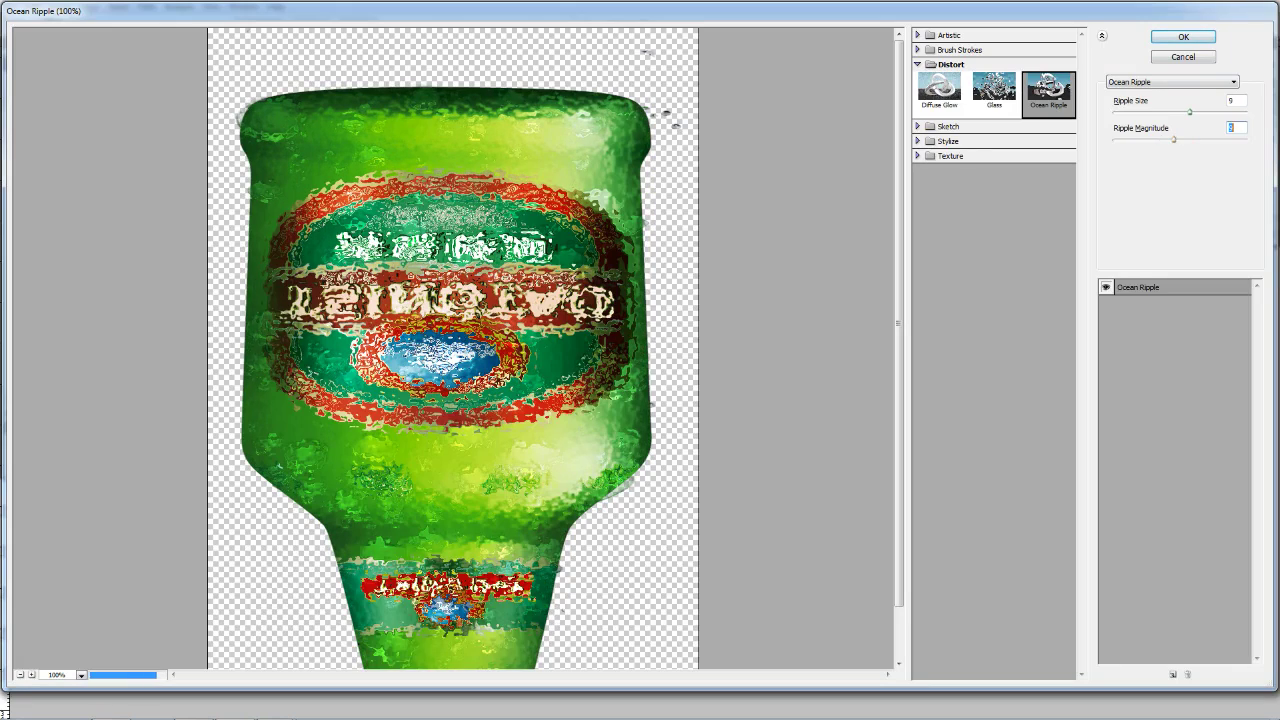
left_click(994, 88)
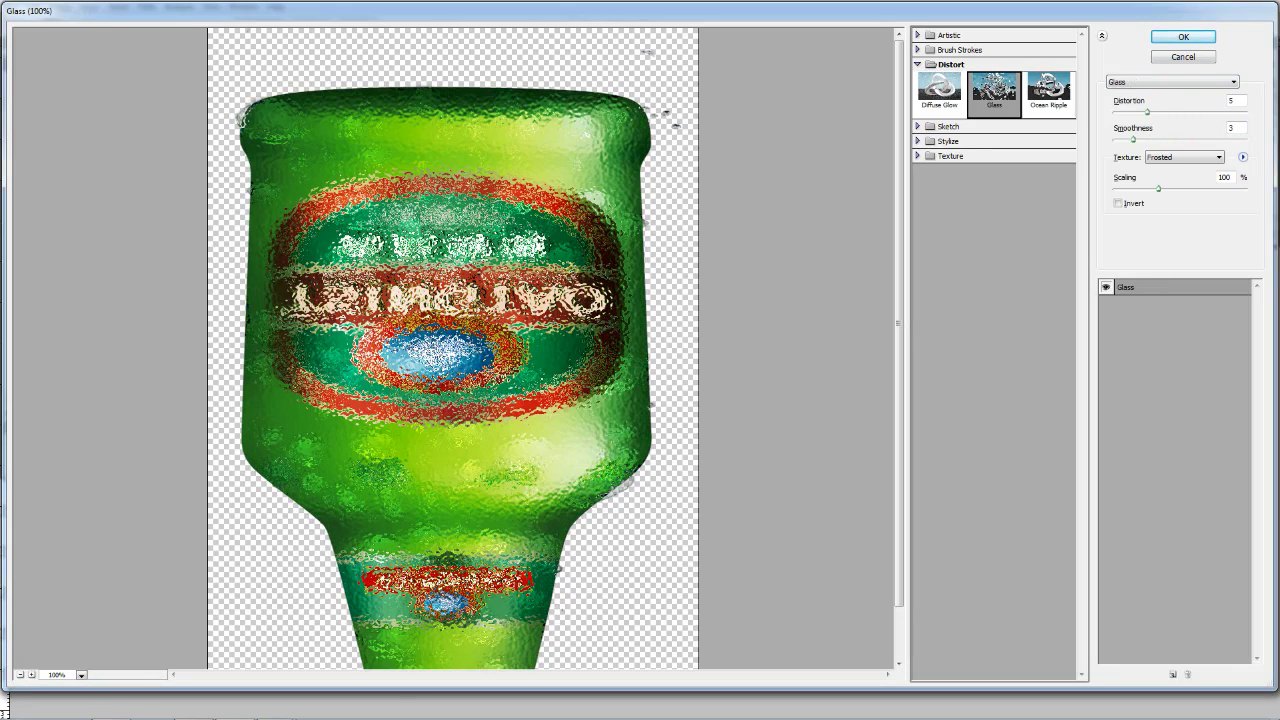
double_click(1233, 100)
type("6")
key("Tab")
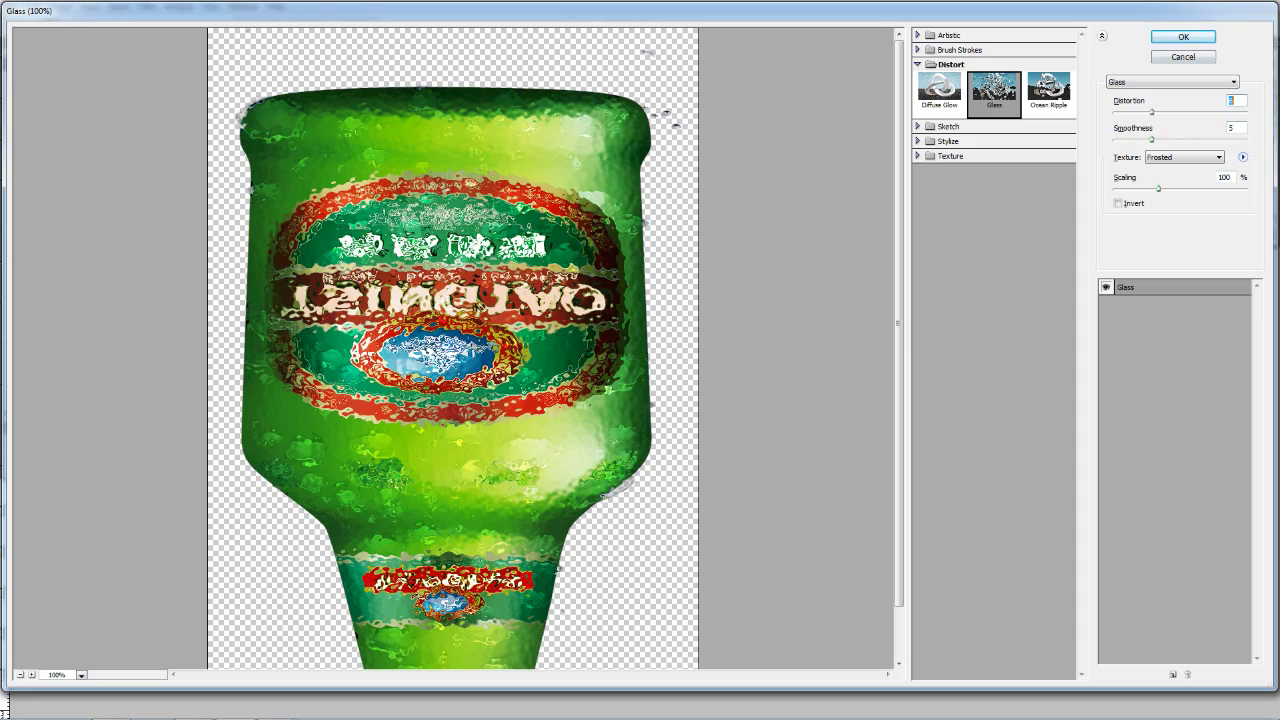
key("Return")
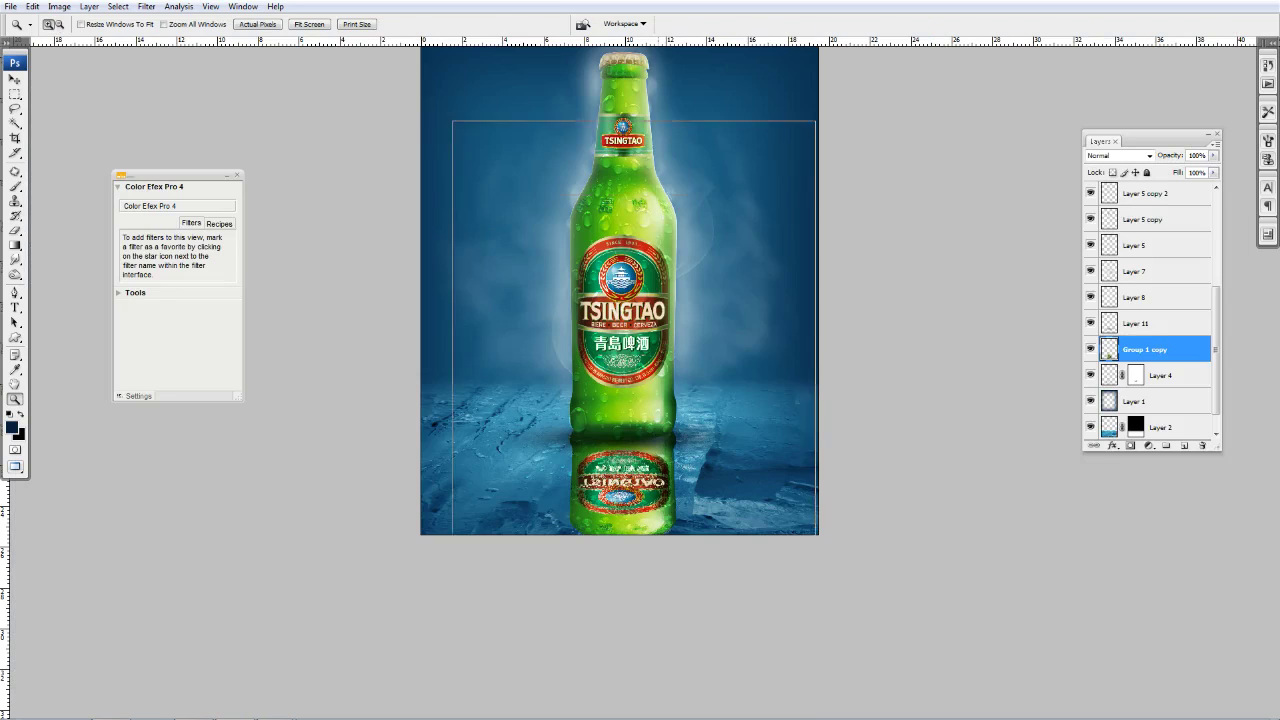
- Drop the reflection to 60% opacity, apply Levels (gamma 0.74, inputs 12/250), and set saturation to -23
left_click_drag(452, 120, 816, 536)
mouse_move(1213, 156)
left_mouse_down()
mouse_move(1186, 170)
mouse_move(1214, 170)
left_mouse_up()
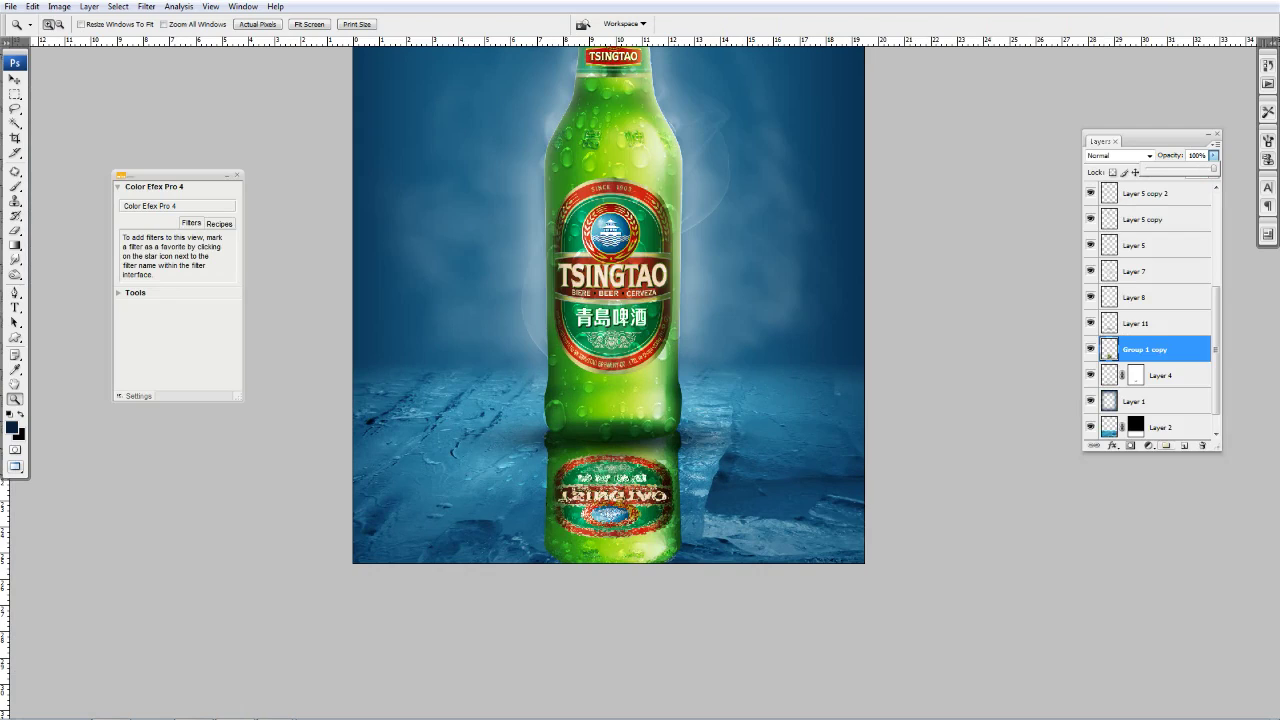
key("ctrl+l")
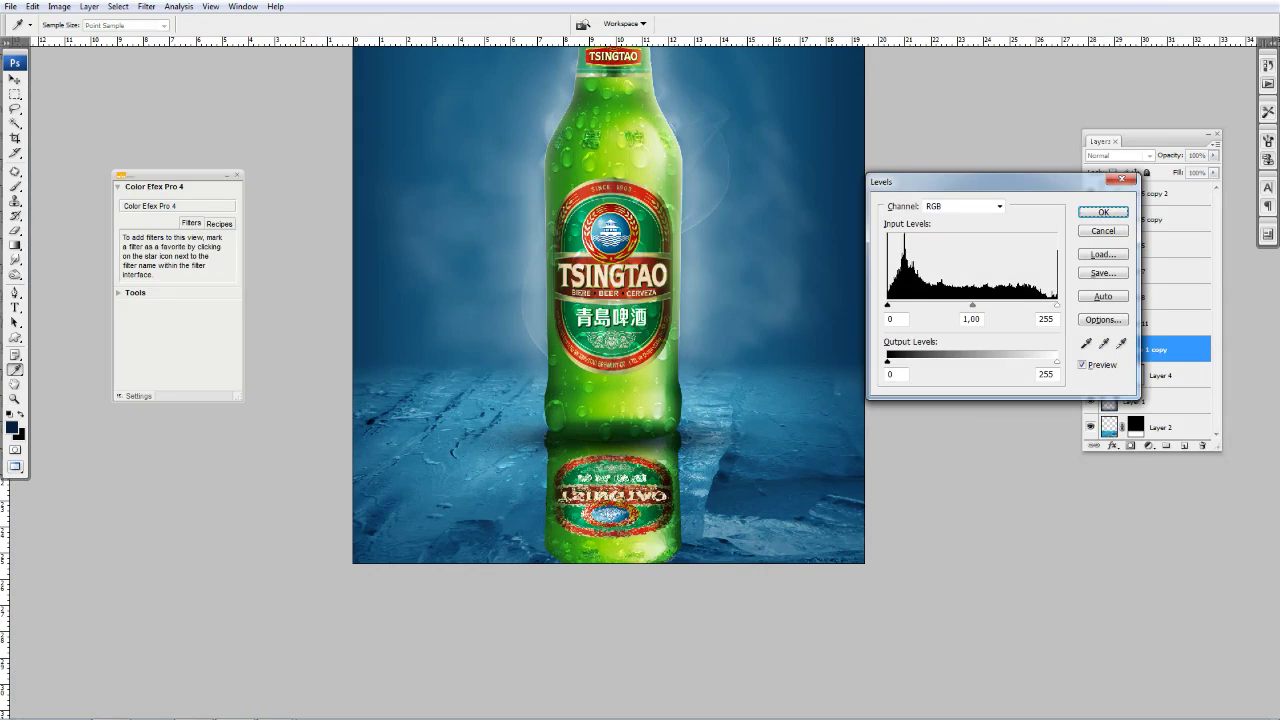
left_click_drag(972, 305, 988, 305)
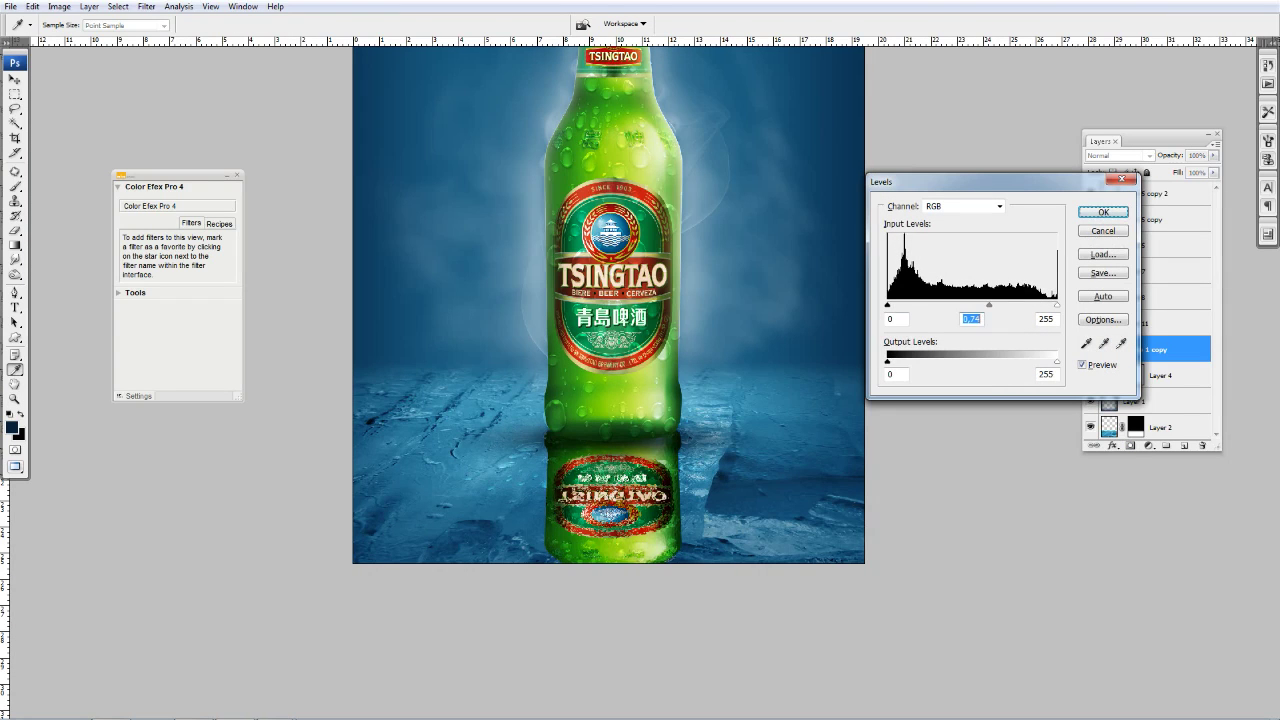
left_click_drag(891, 305, 895, 305)
left_click_drag(1056, 305, 1053, 305)
key("Return")
key("ctrl+u")
type("-52-23")
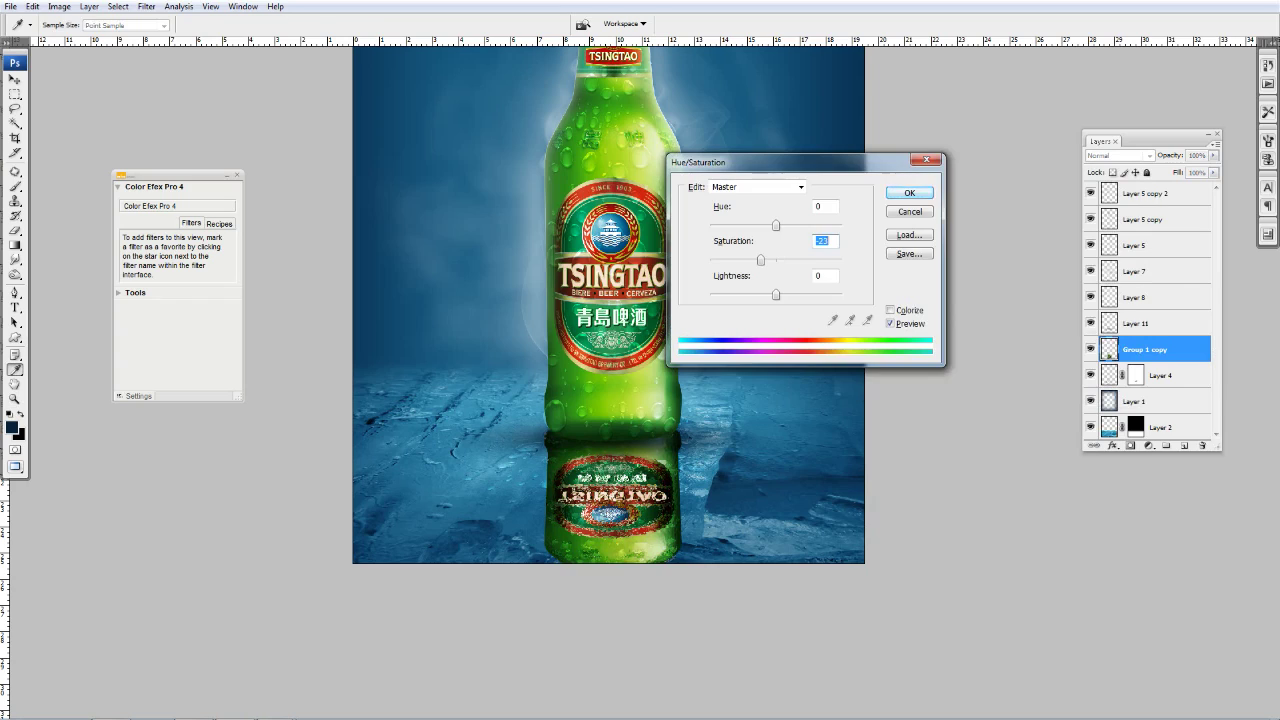
key("Return")
- Try Screen, Soft Light, Lighten and Color Dodge blend modes on the reflection
key("z")
left_click(1118, 155)
left_click(1110, 274)
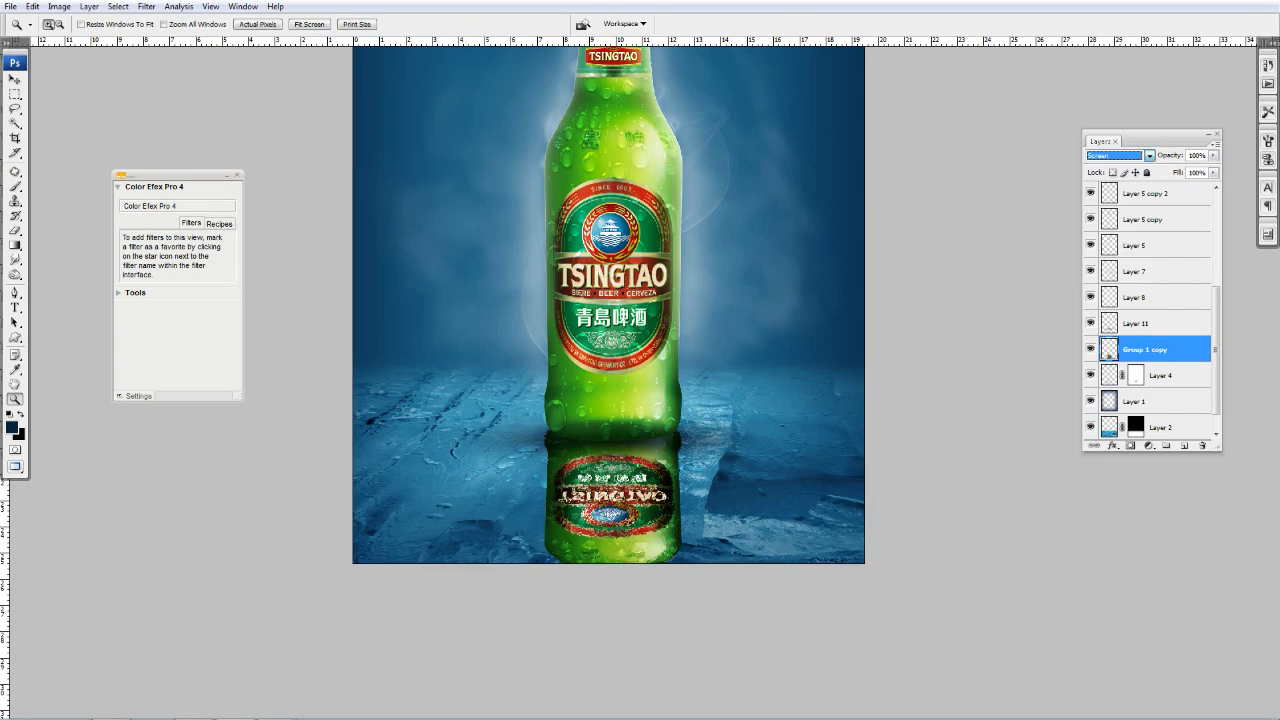
key("alt+Down")
key("Down")
key("Down")
key("Down")
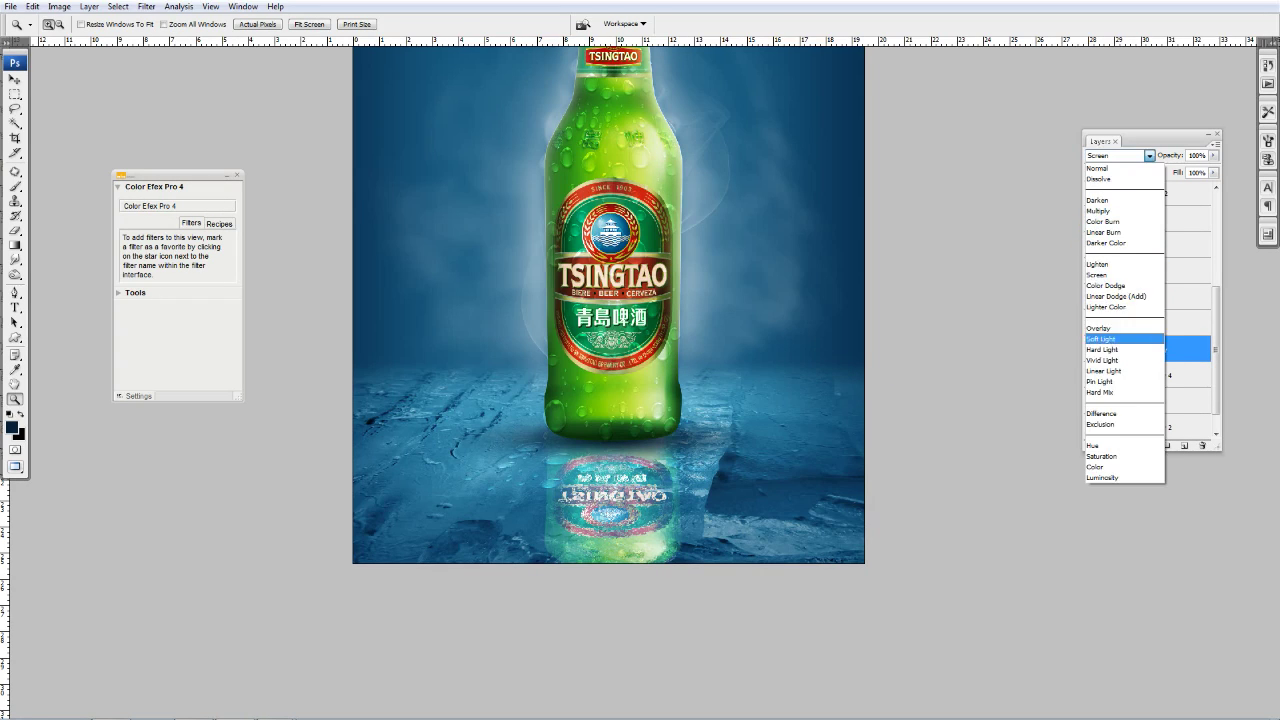
key("Return")
key("alt+Down")
key("Up")
key("Up")
key("Up")
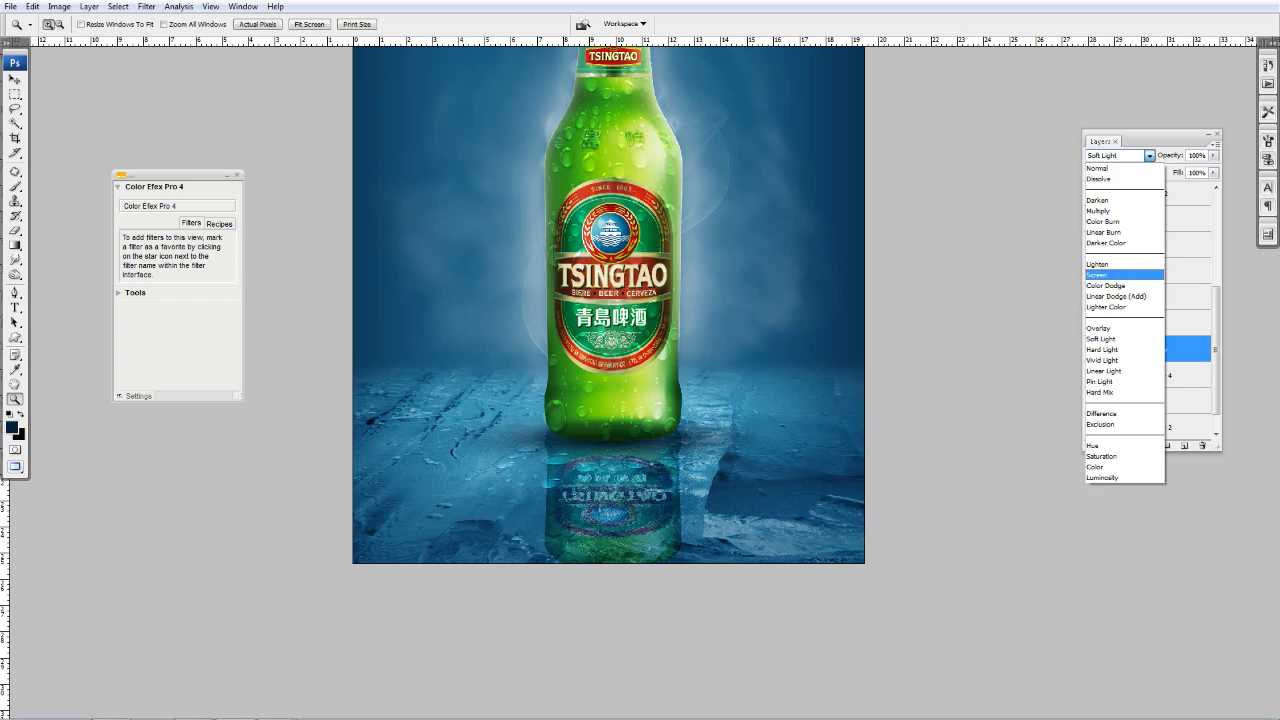
key("Return")
key("alt+Down")
key("Up")
key("Down")
- Try Linear Dodge and Multiply, then settle on Soft Light at 61% opacity
key("Down")
key("Down")
key("Return")
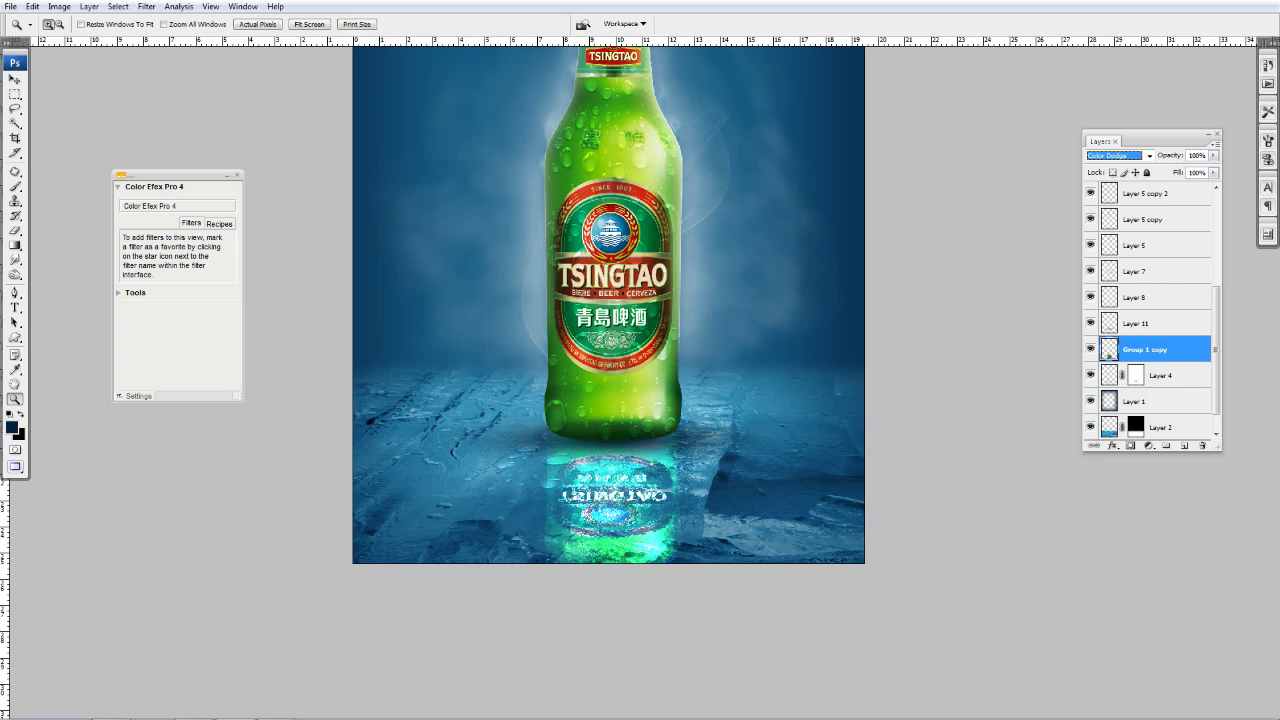
key("alt+Down")
key("Down")
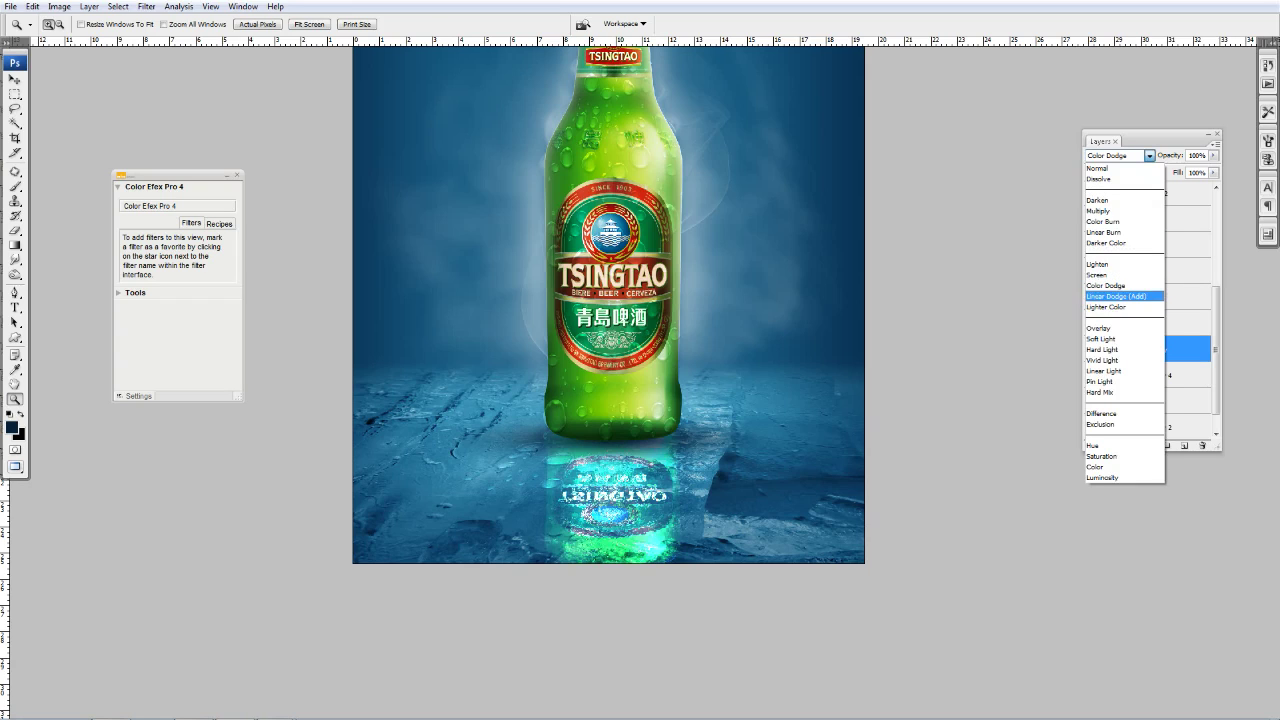
key("Return")
key("alt+Down")
key("Up")
key("Up")
key("Up")
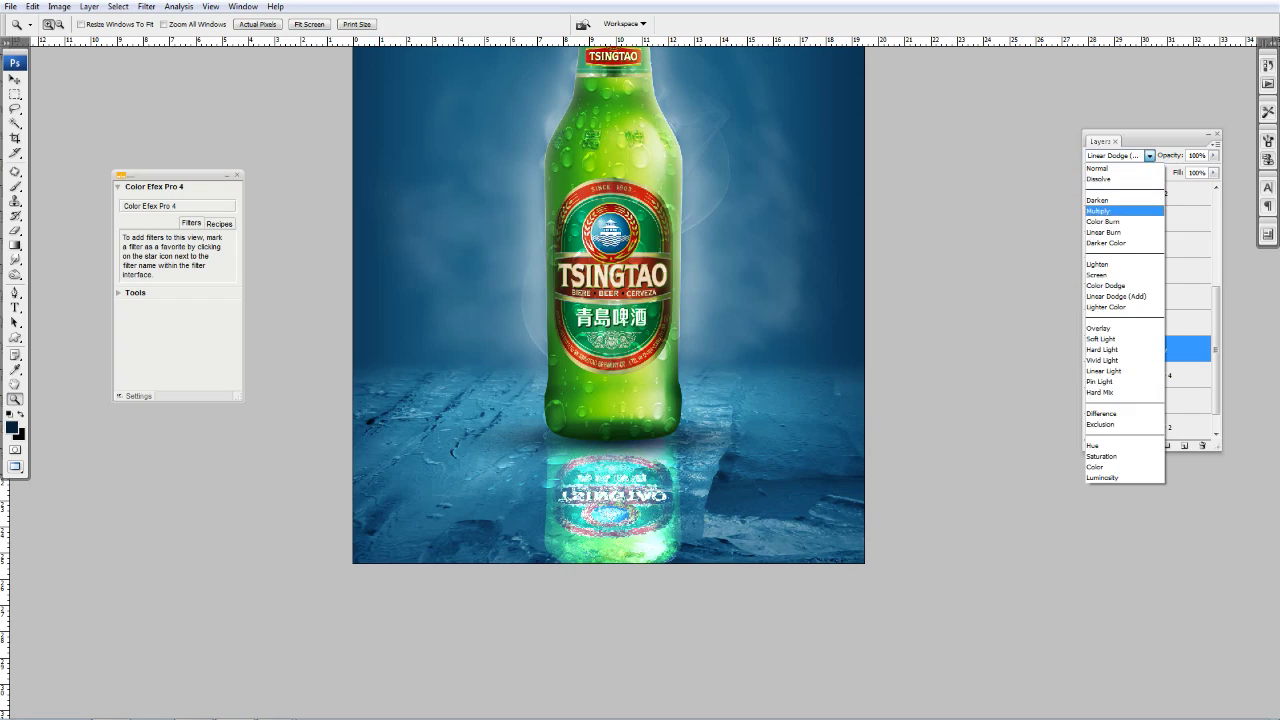
key("Return")
key("alt+Down")
key("Down")
key("Down")
key("Down")
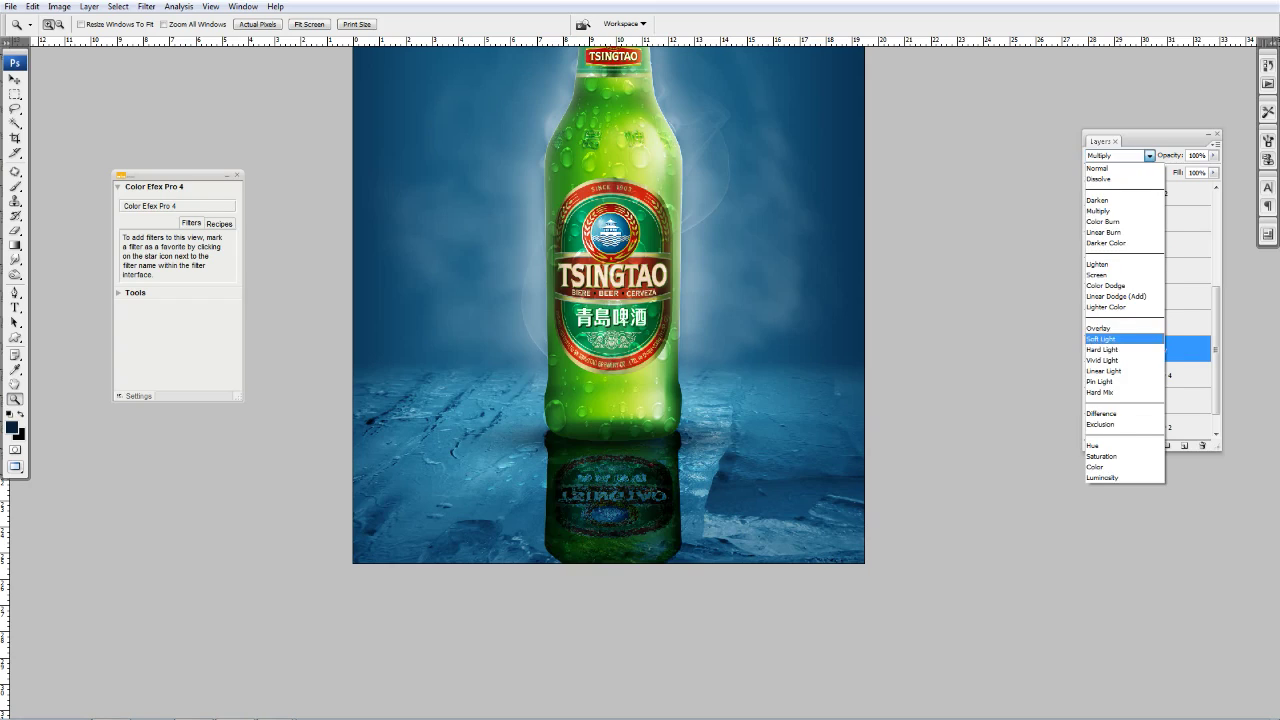
key("Return")
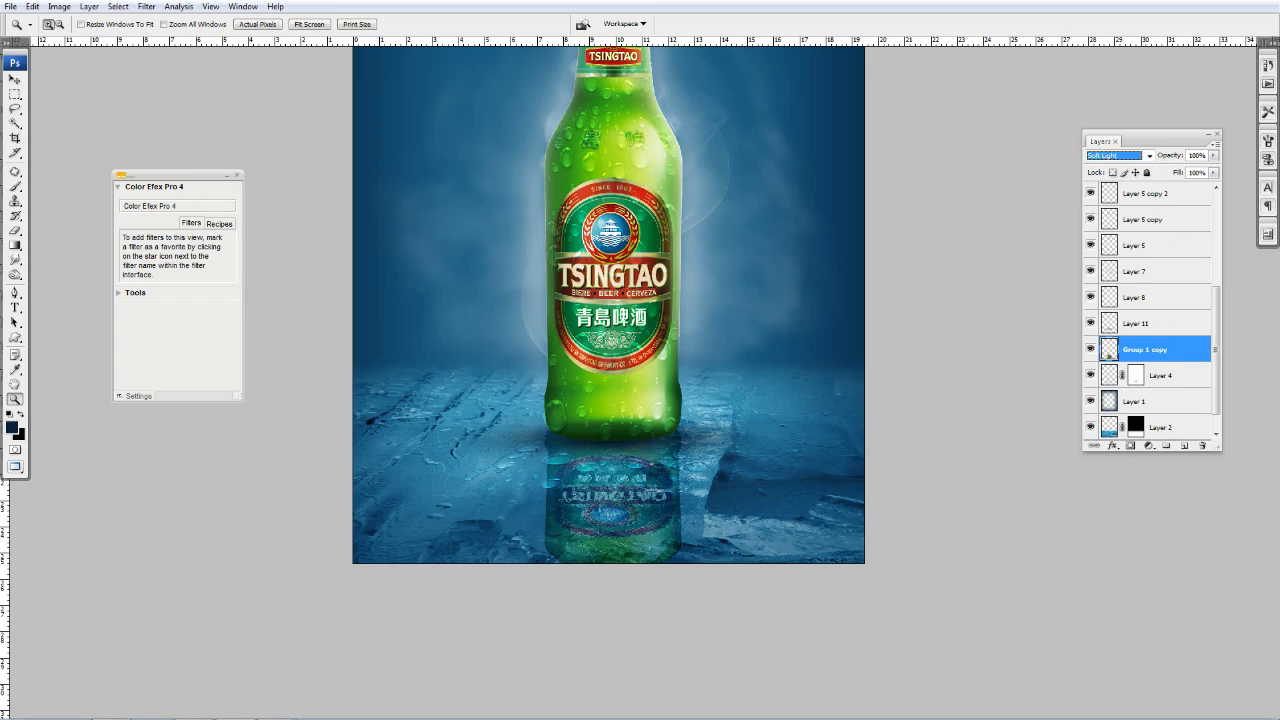
left_click_drag(1213, 155, 1189, 168)
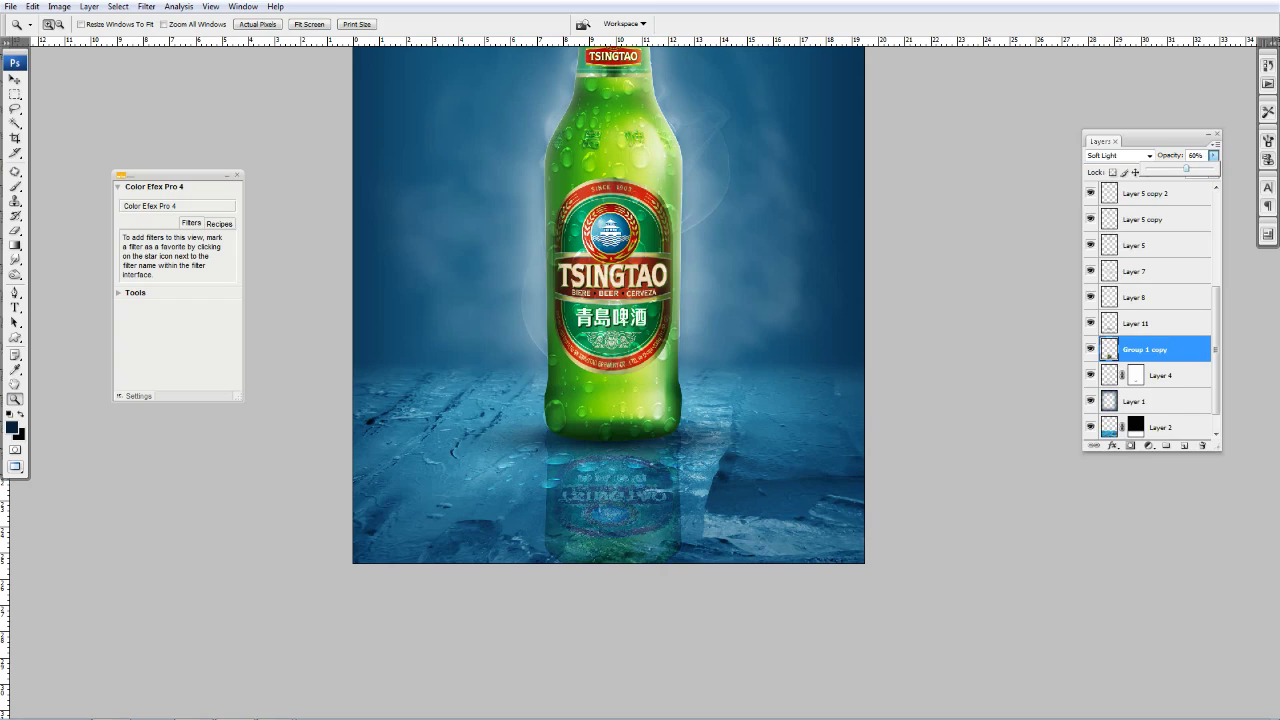
left_click(146, 6)
mouse_move(154, 141)
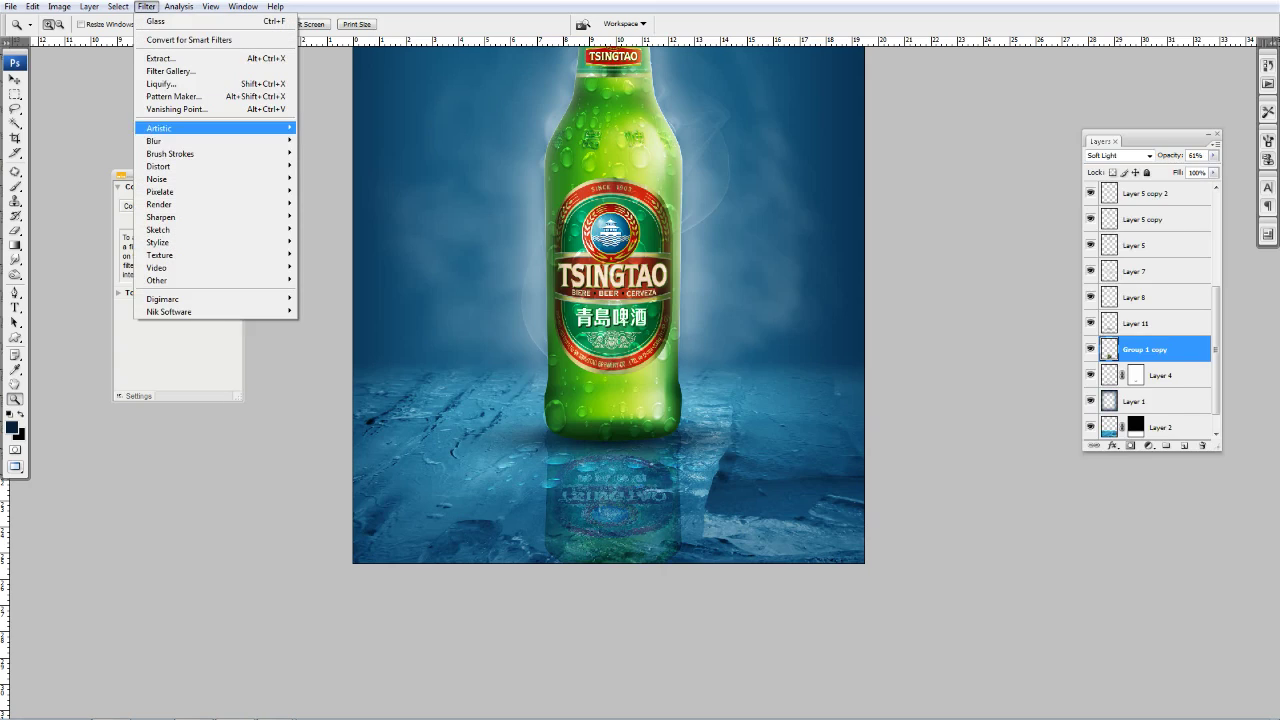
- Blur the reflection with a Gaussian Blur of about 3.1 pixels
left_click(333, 191)
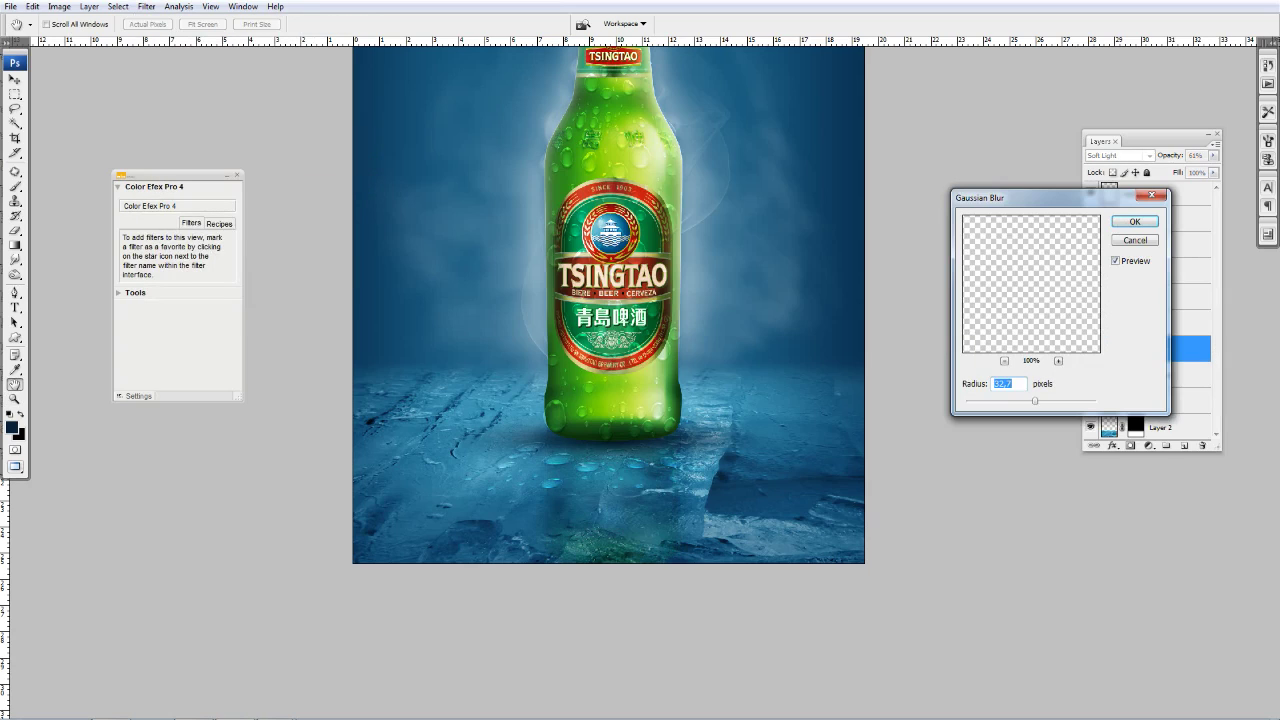
key("Down")
key("Down")
key("Down")
key("Down")
key("Down")
key("Down")
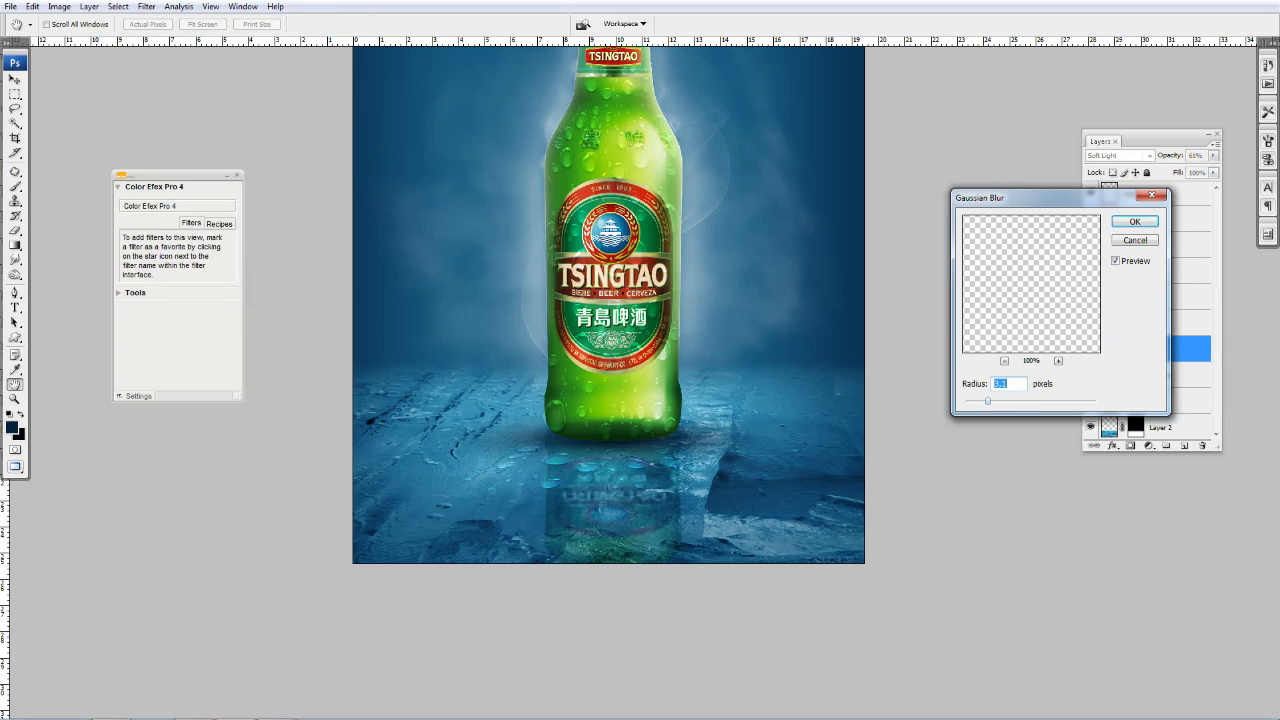
key("Return")
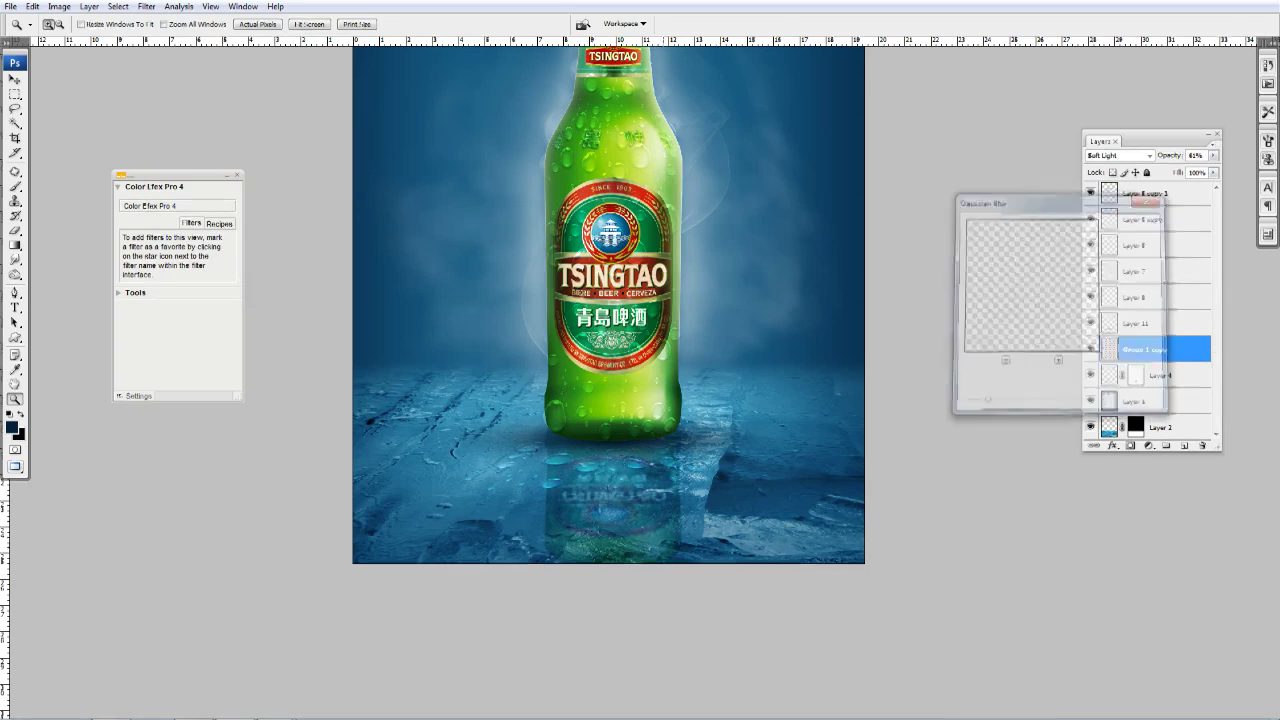
- Stretch the Layer 11 shadow to about 121% wide and 172% tall under the bottle
key("alt+bracketright")
key("ctrl+plus")
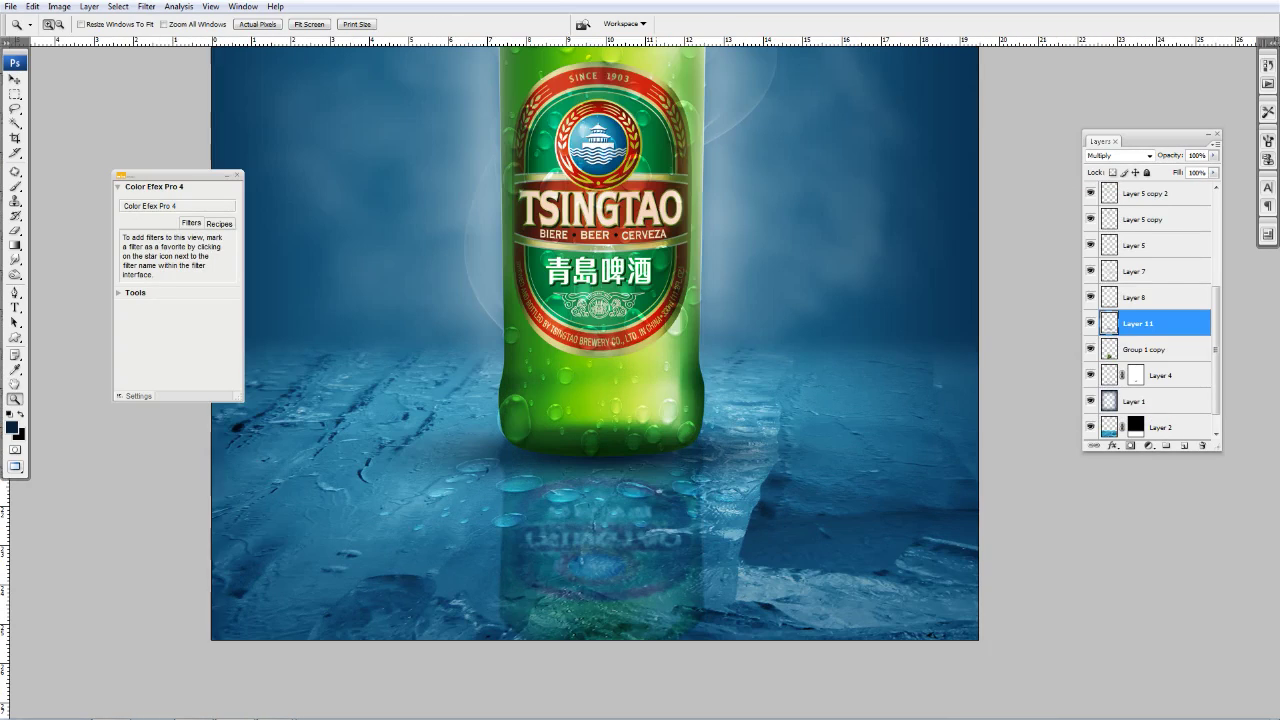
key("ctrl+plus")
key("v")
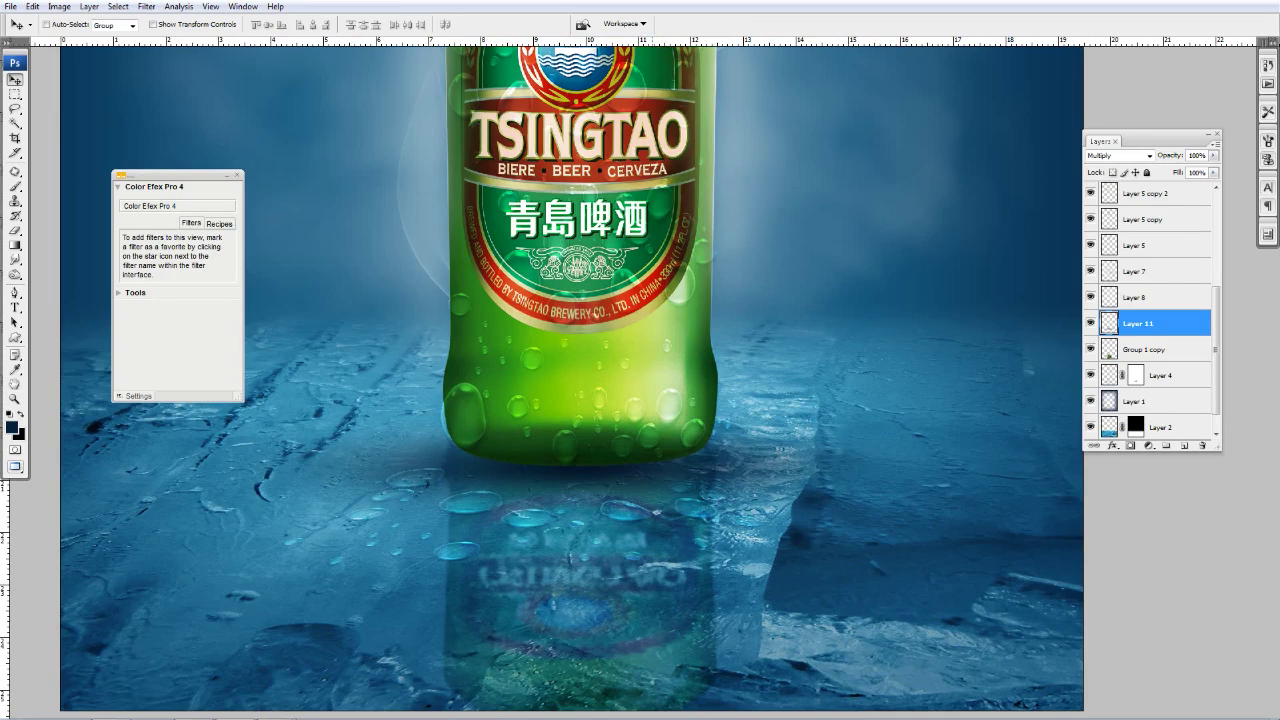
key("z")
key("ctrl+minus")
key("ctrl+minus")
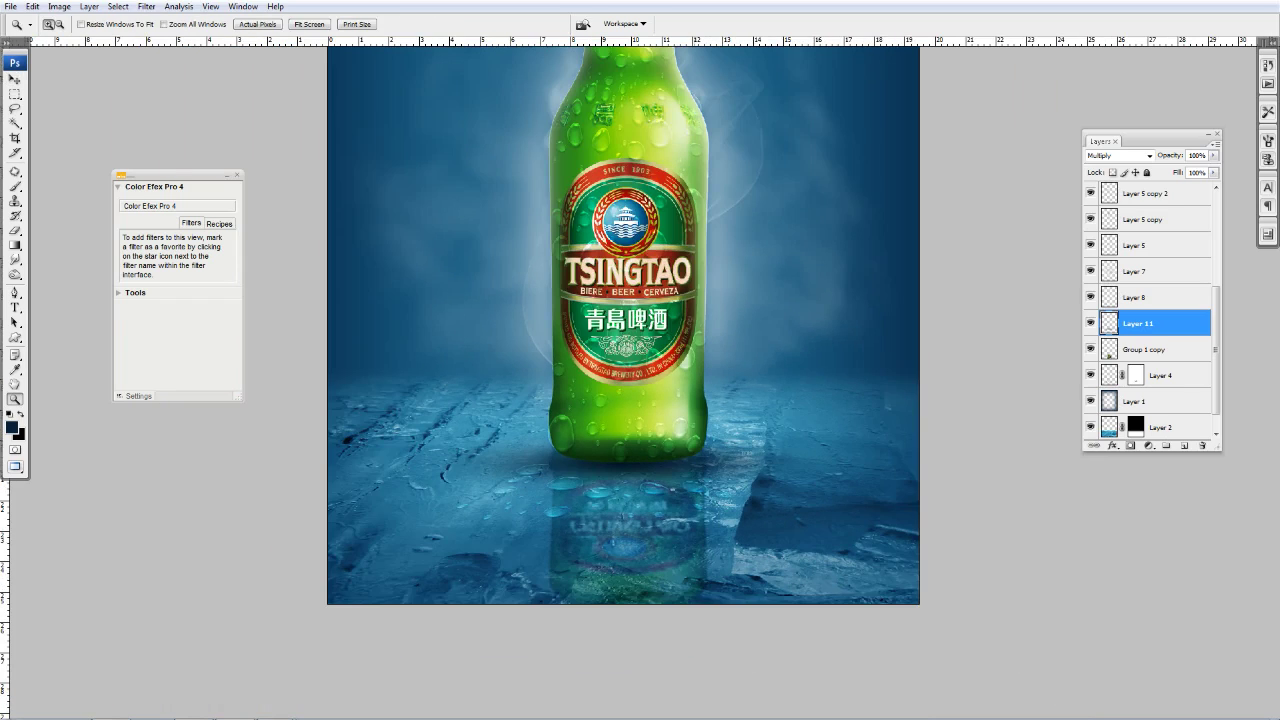
key("ctrl+t")
left_click_drag(932, 462, 1063, 462)
mouse_move(700, 470)
left_mouse_down()
mouse_move(654, 472)
mouse_move(647, 456)
left_mouse_up()
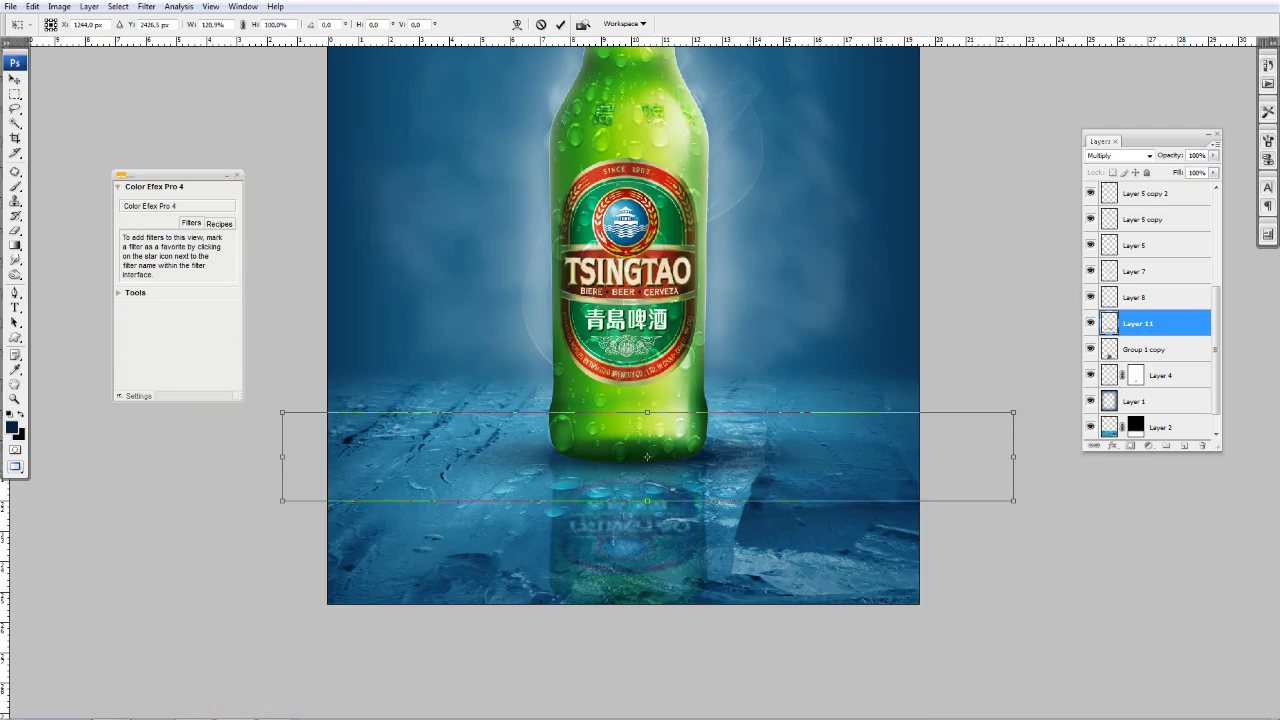
left_click_drag(647, 500, 647, 563)
left_click_drag(647, 486, 637, 470)
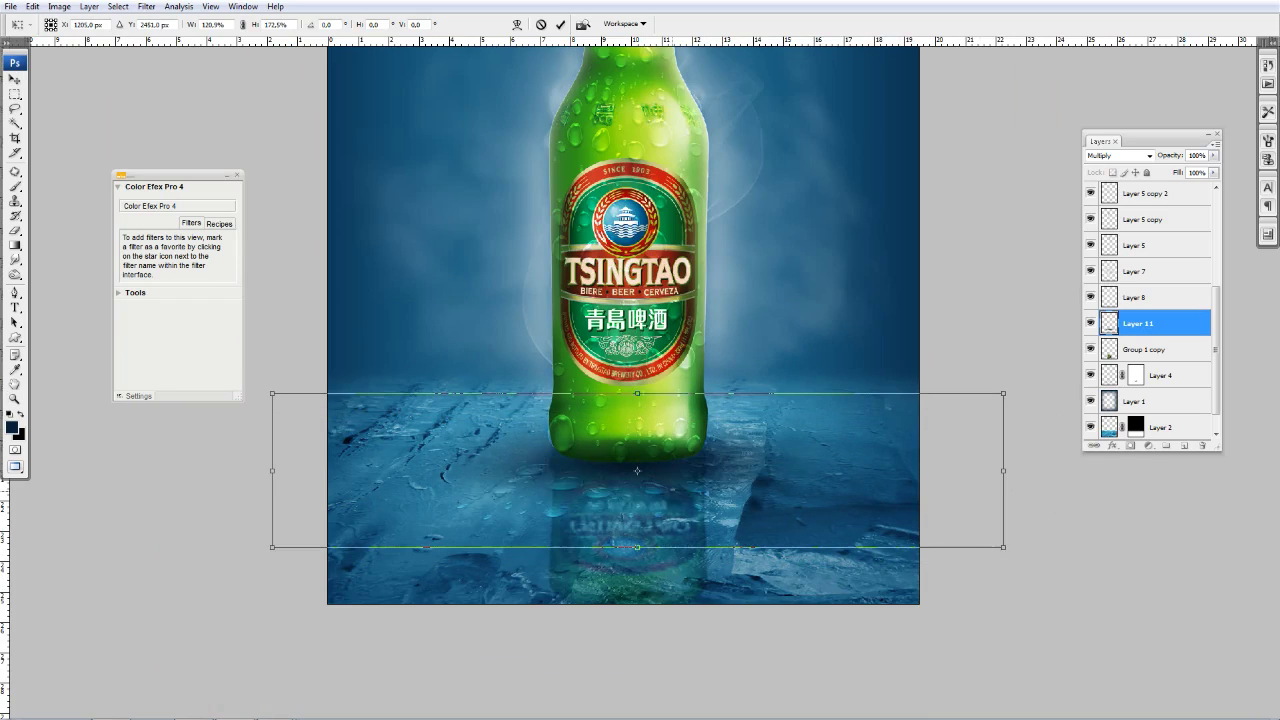
key("Return")
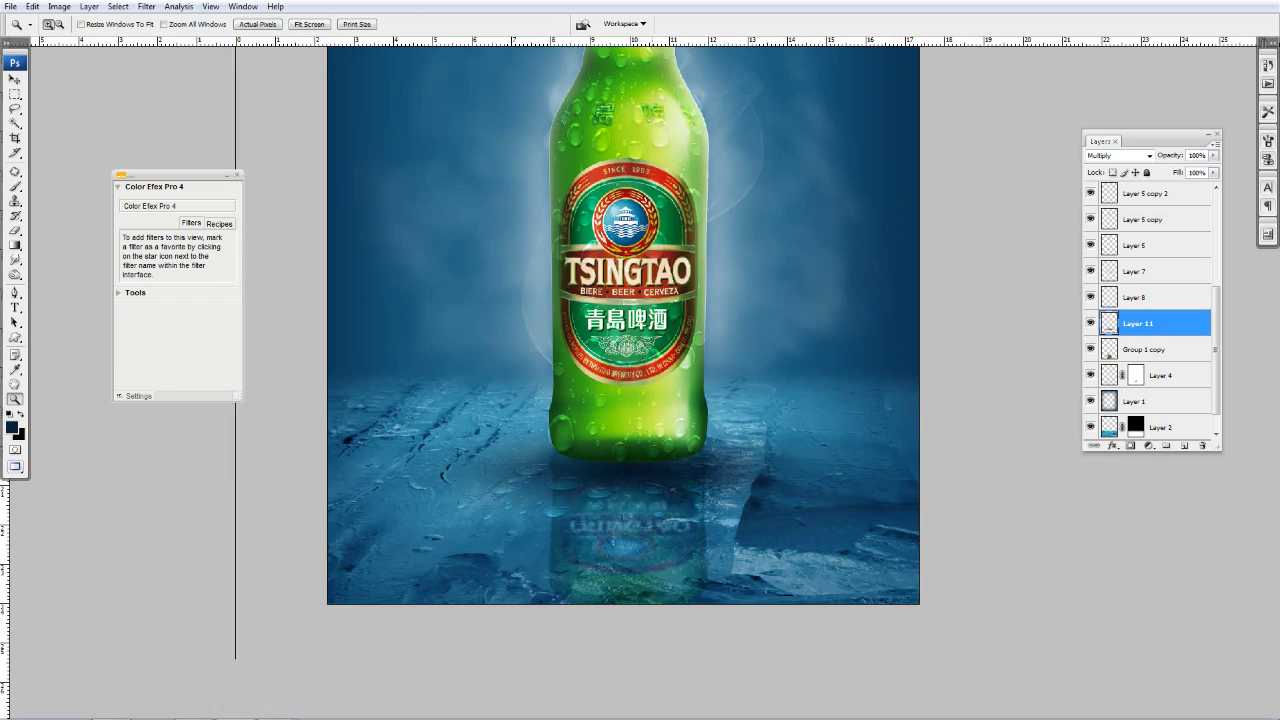
- Darken the shadow by pulling its Curves line down
key("ctrl+plus")
key("ctrl+m")
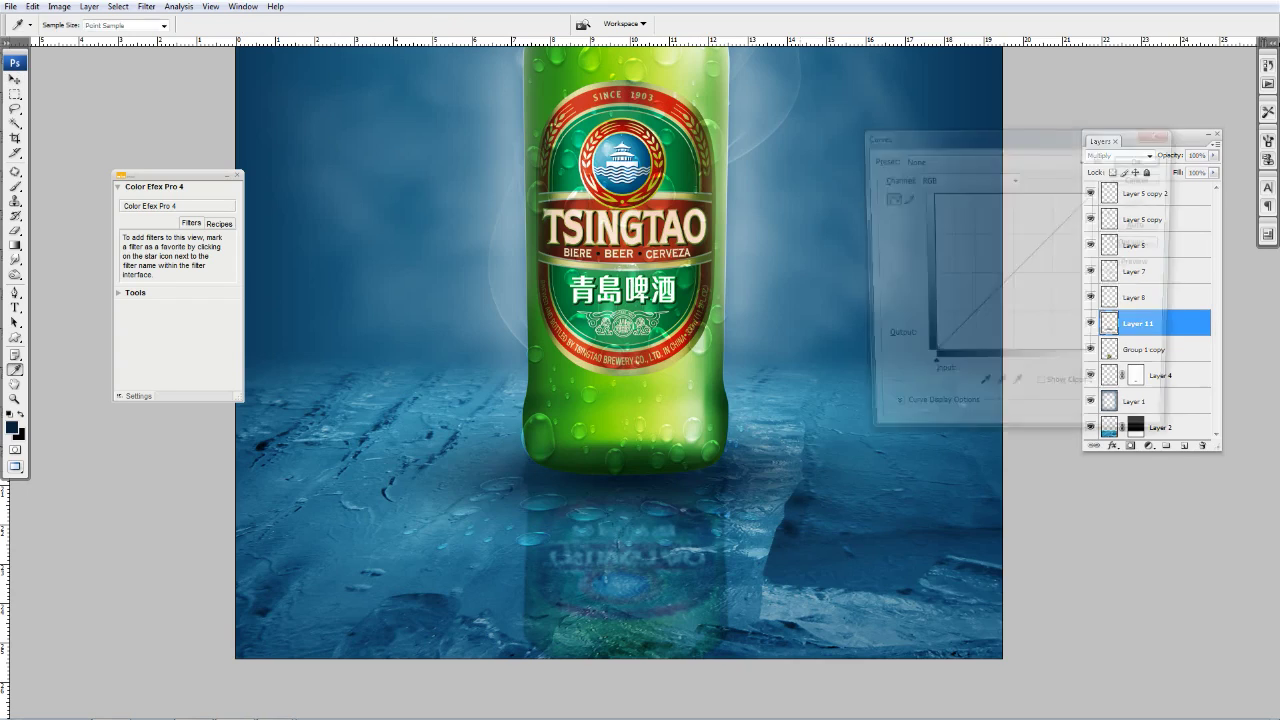
left_click_drag(1031, 258, 1038, 288)
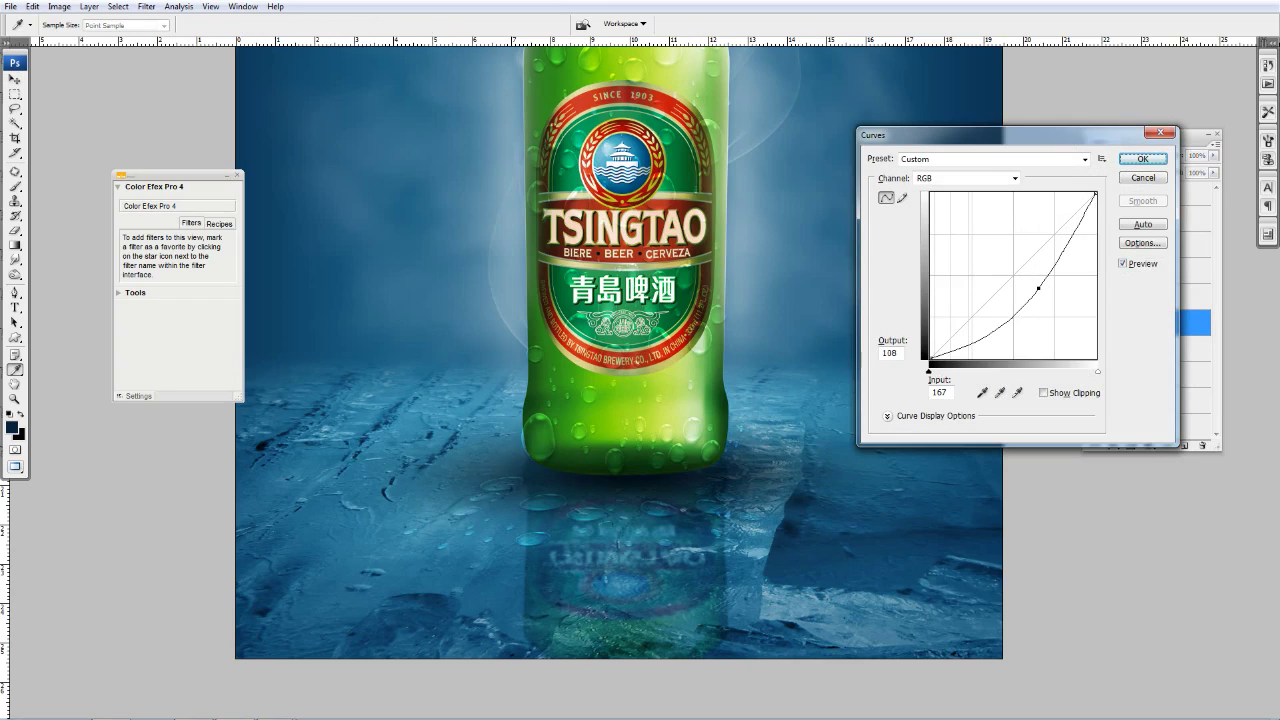
key("Return")
key("z")
key("ctrl+minus")
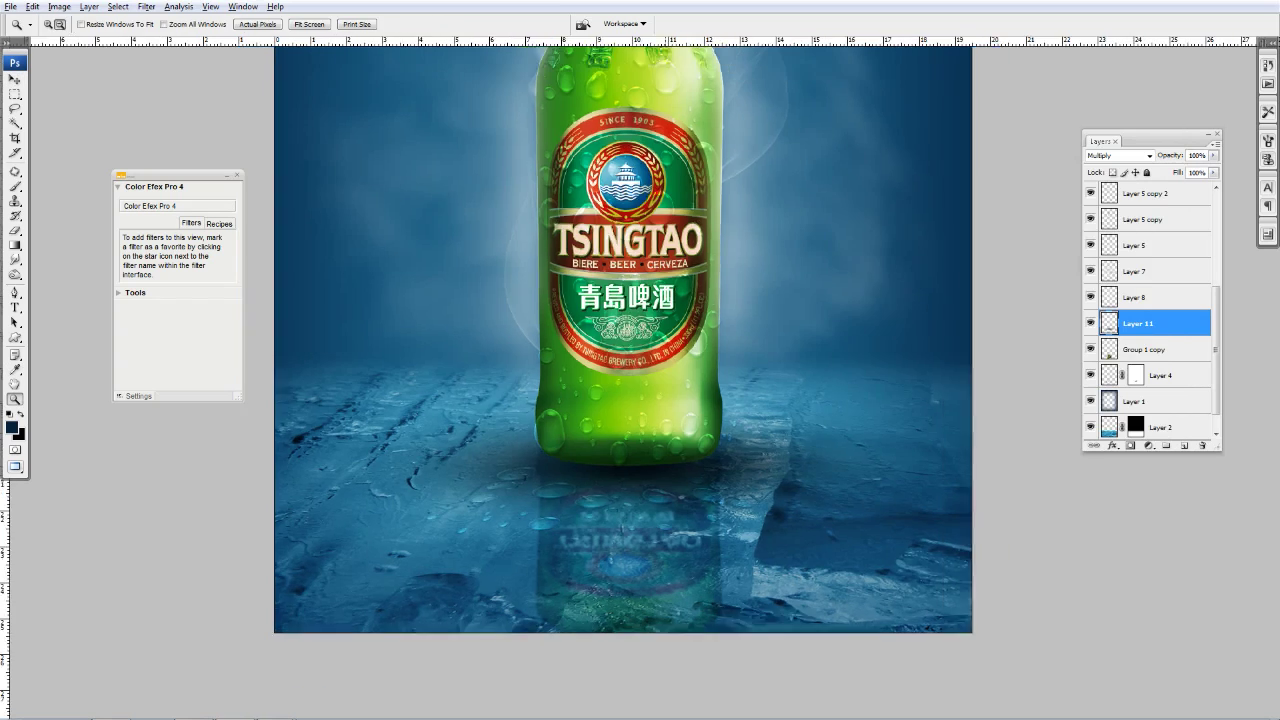
key("ctrl+minus")
key("ctrl+minus")
key("ctrl+minus")
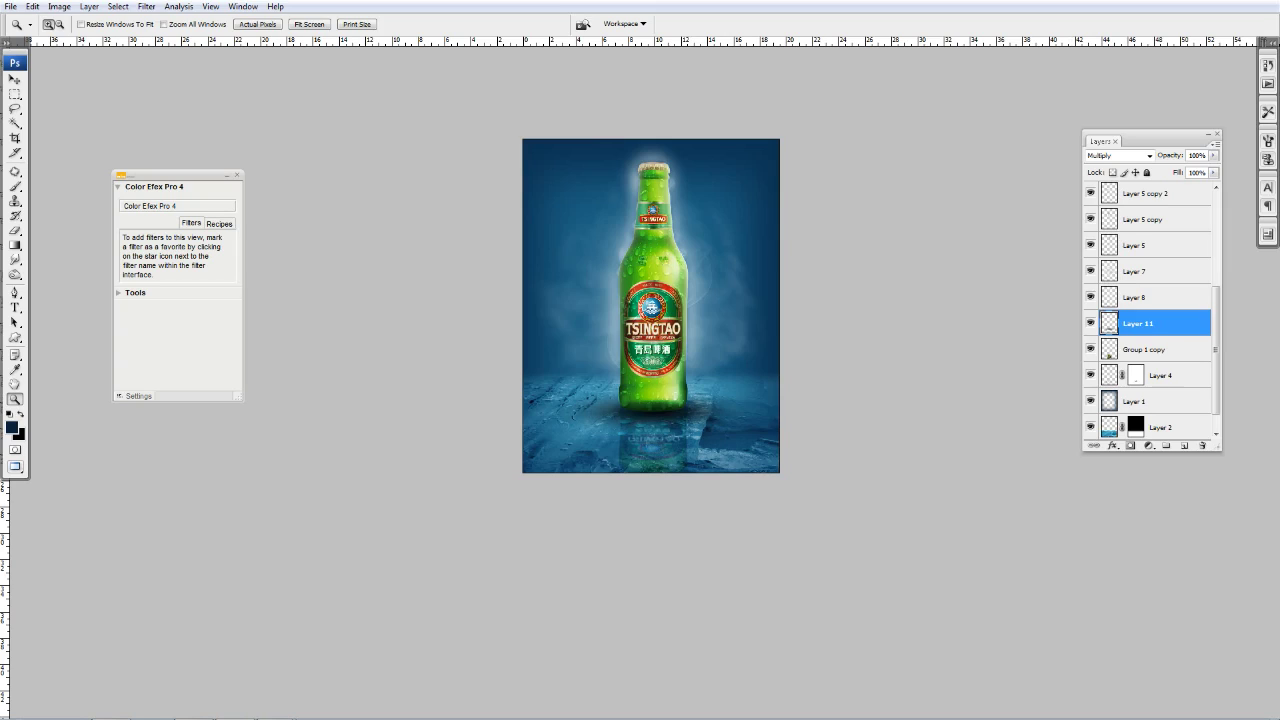
- Raise Layer 4 above Layer 11, then zoom in on the label to check the result
left_click(1160, 375)
key("ctrl+bracketright")
key("ctrl+bracketright")
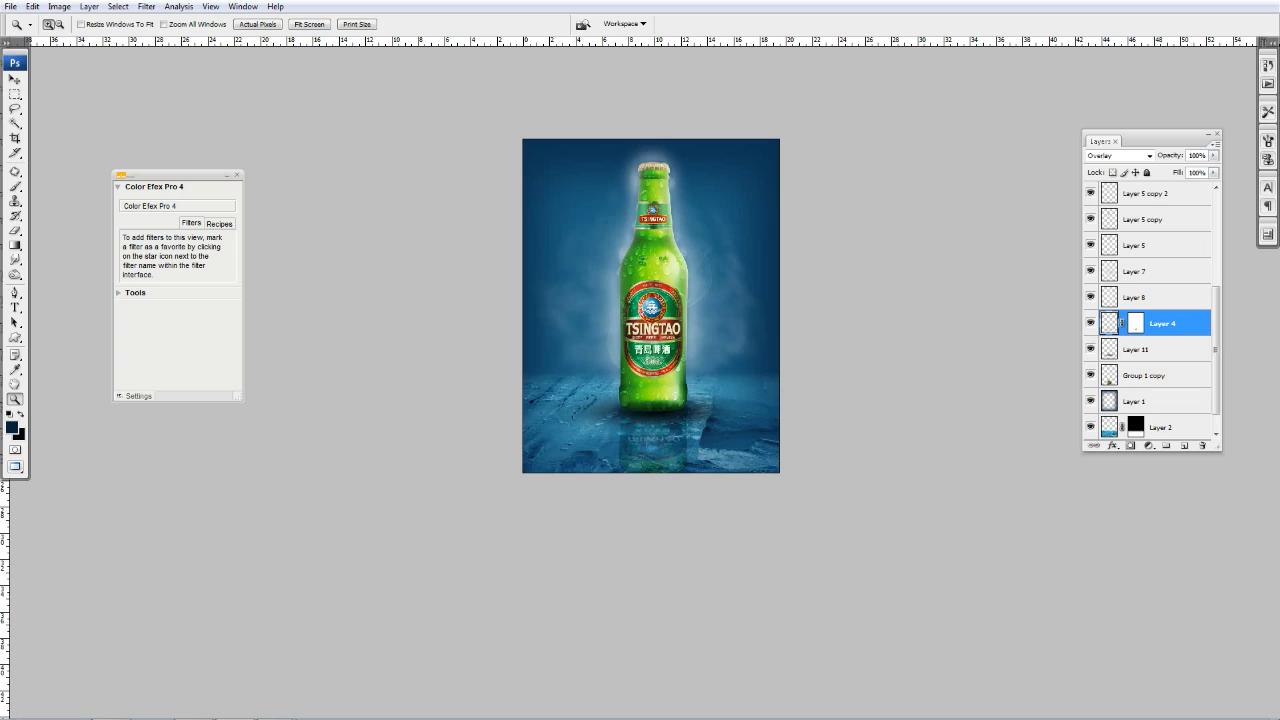
left_click(682, 371)
left_click(682, 371)
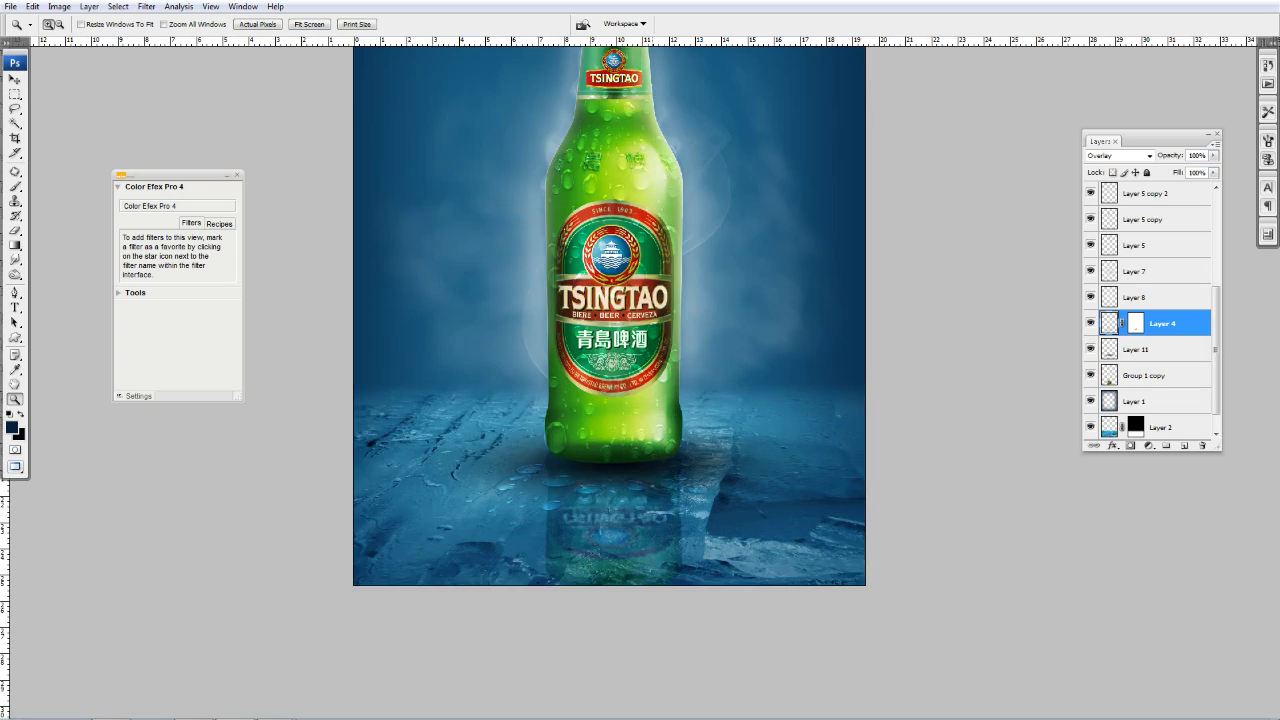
left_click(682, 371)
key("ctrl+minus")
key("ctrl+minus")
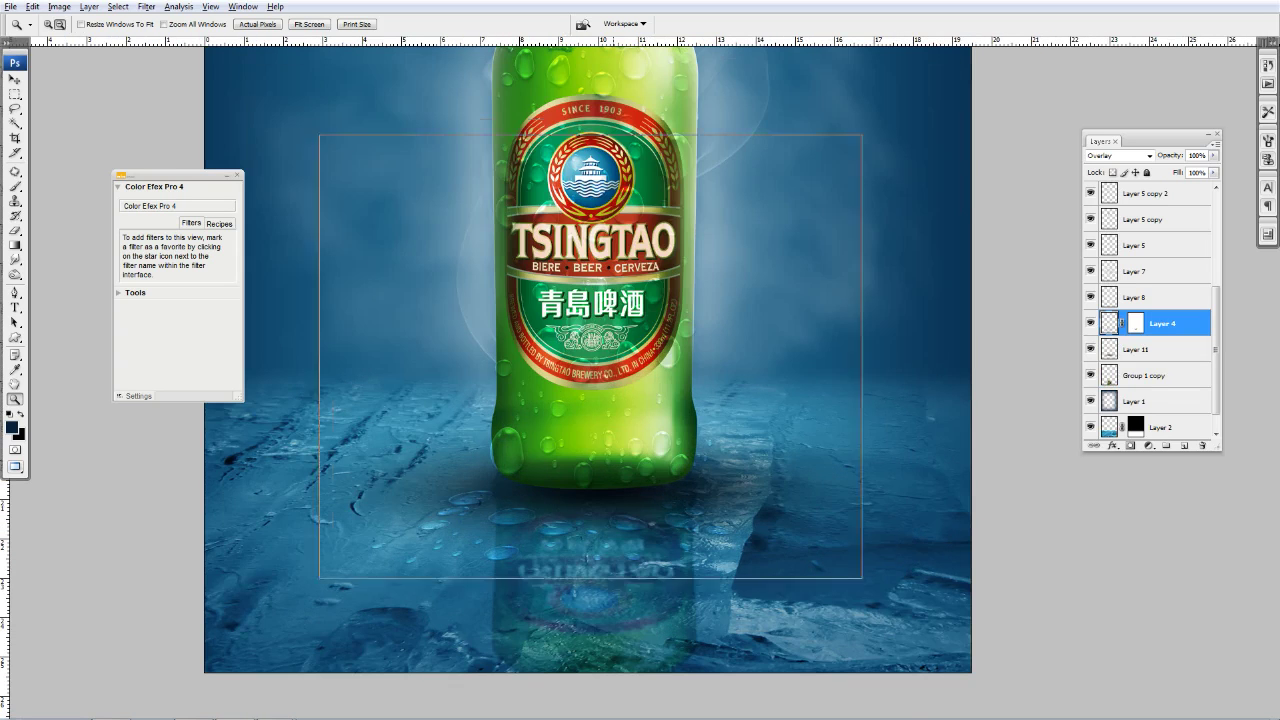
key("ctrl+minus")
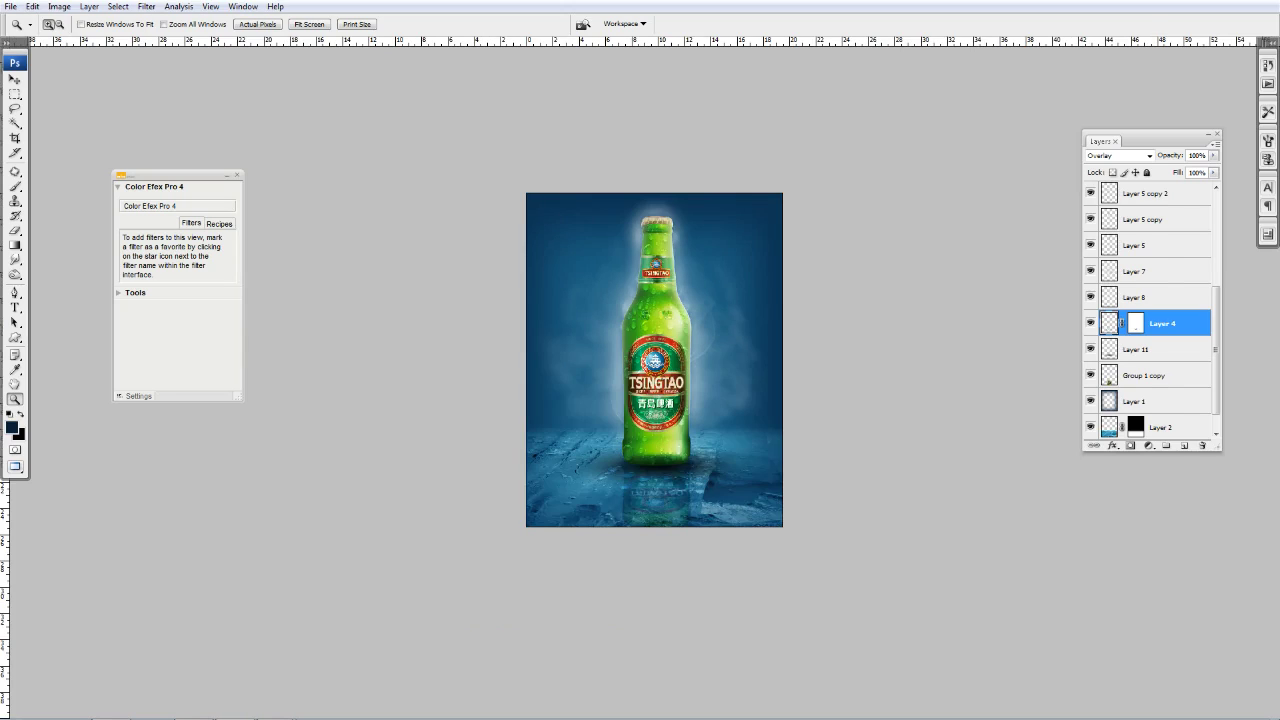
scroll(1150, 300, "up", 3)
left_click(1135, 194)
- Add a Color Balance adjustment layer with cyan -22 and blue raised +16
left_click(1149, 445)
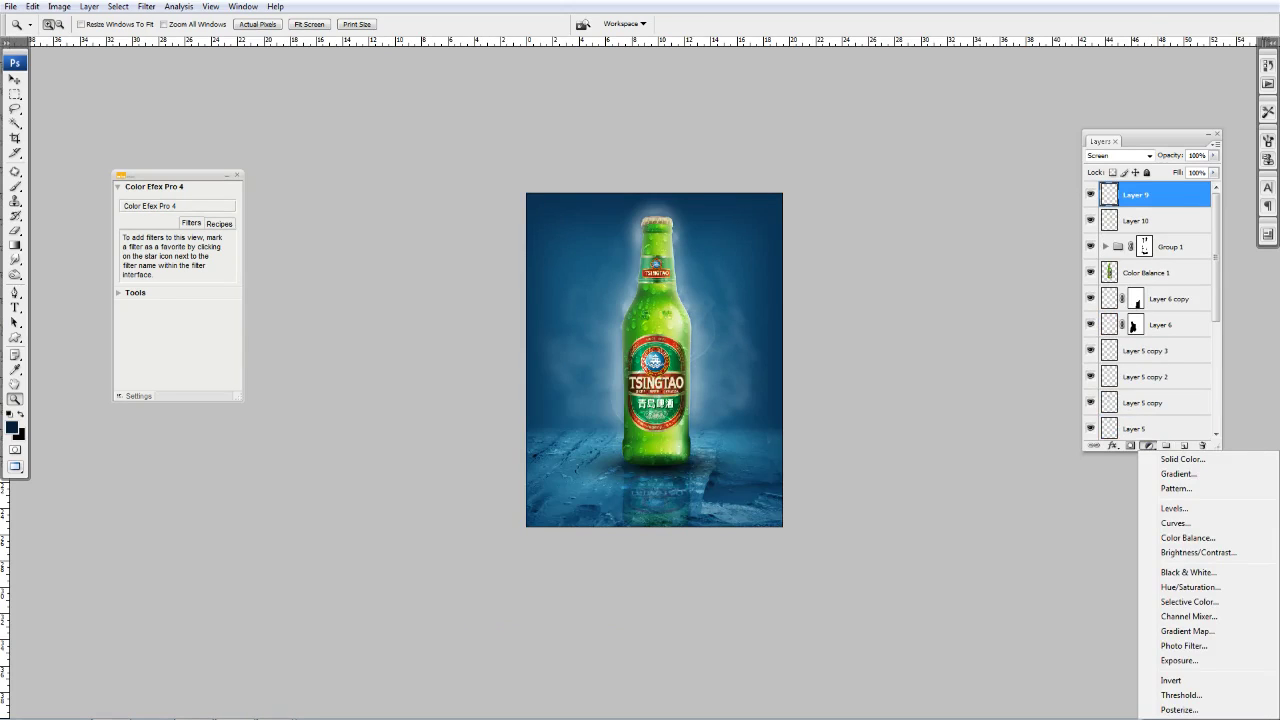
left_click(1188, 537)
key("Tab")
key("Tab")
type("+16")
key("shift+Tab")
key("shift+Tab")
type("-22")
left_click_drag(1035, 328, 1038, 328)
key("Tab")
key("Tab")
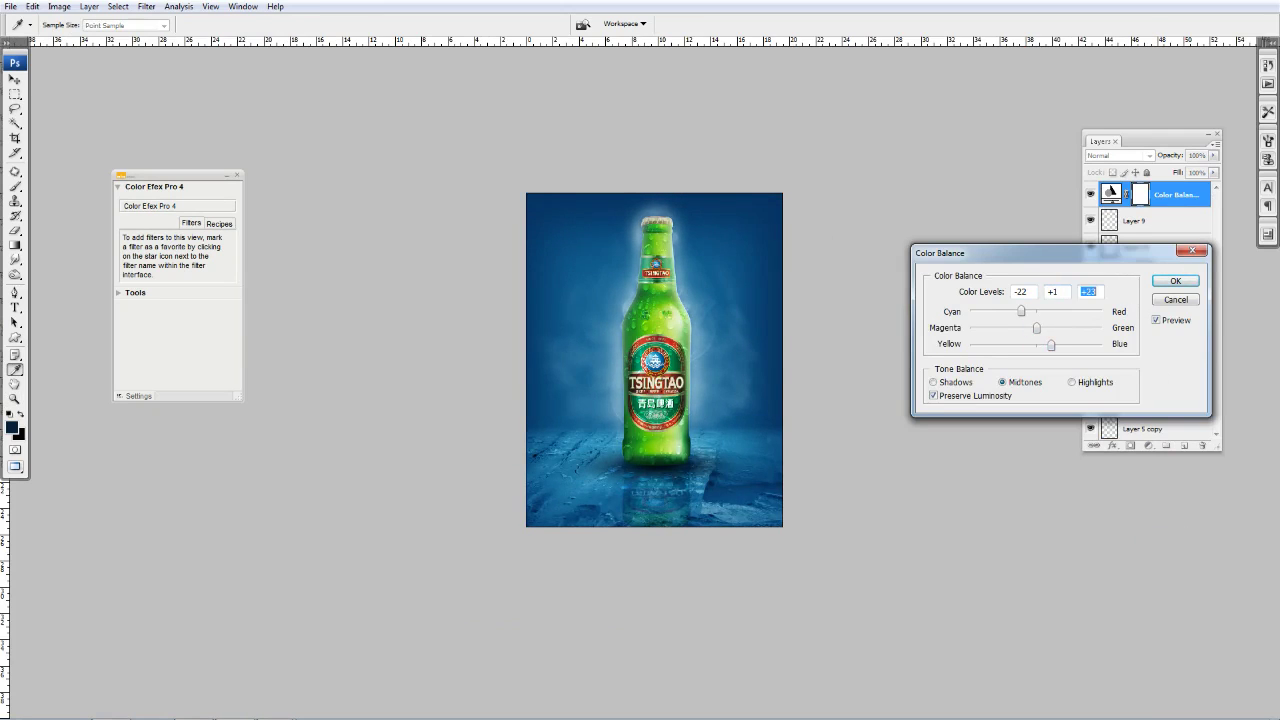
key("Return")
- Set the Color Balance layer to Lighten blending at 74% opacity
key("z")
left_click(1120, 155)
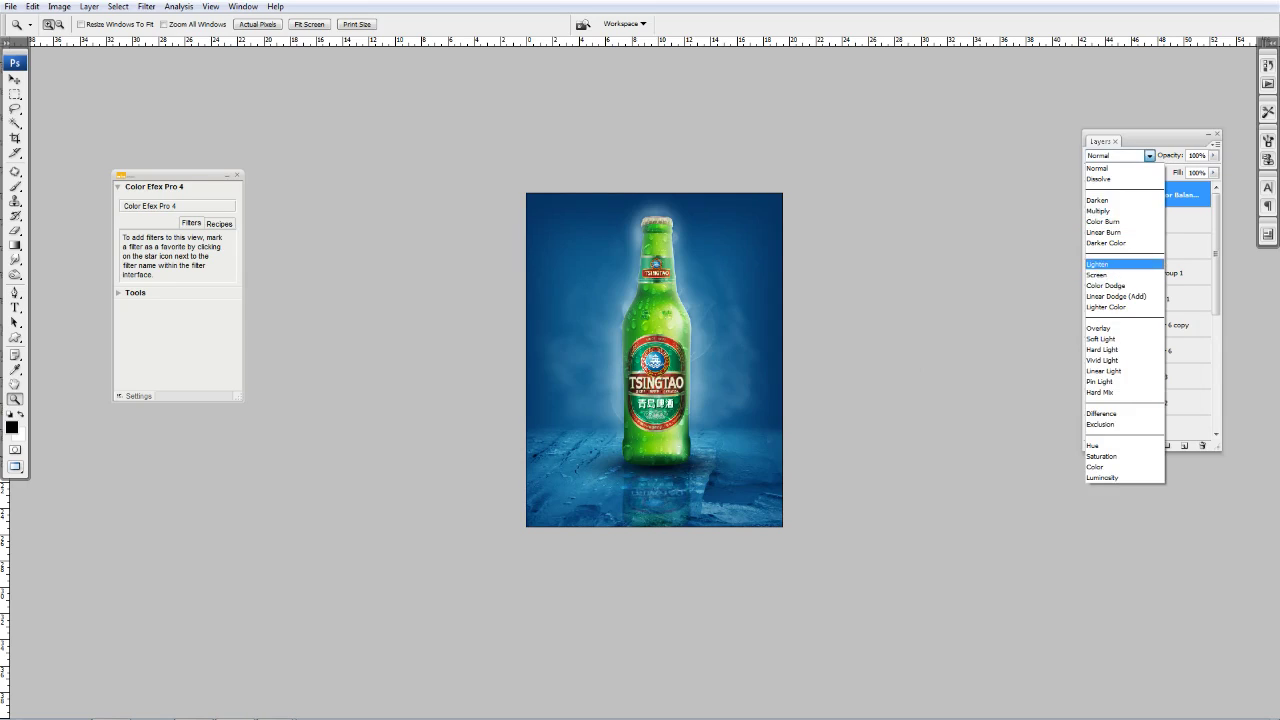
left_click(1120, 264)
left_click_drag(1213, 155, 1197, 168)
- Paint its mask black over the bottle, partly at 46% brush opacity
key("b")
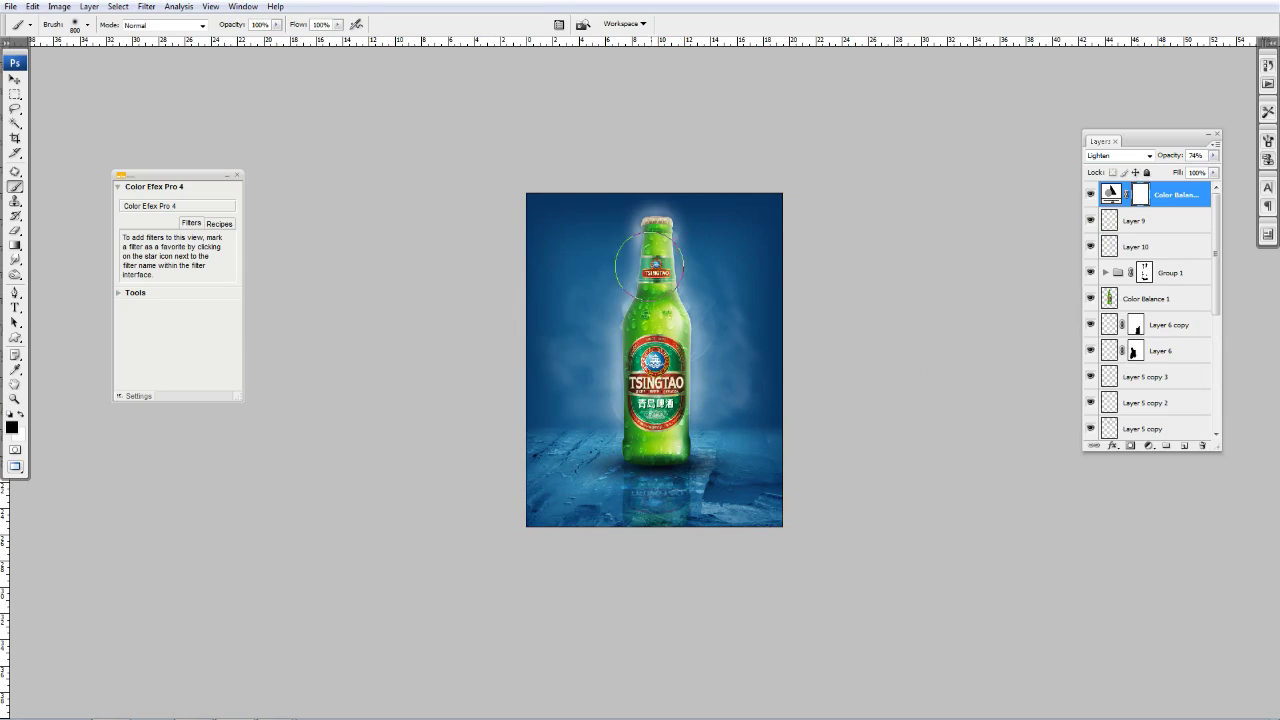
left_click_drag(652, 268, 690, 350)
left_click_drag(276, 24, 240, 37)
left_click_drag(629, 221, 673, 360)
left_click(1149, 445)
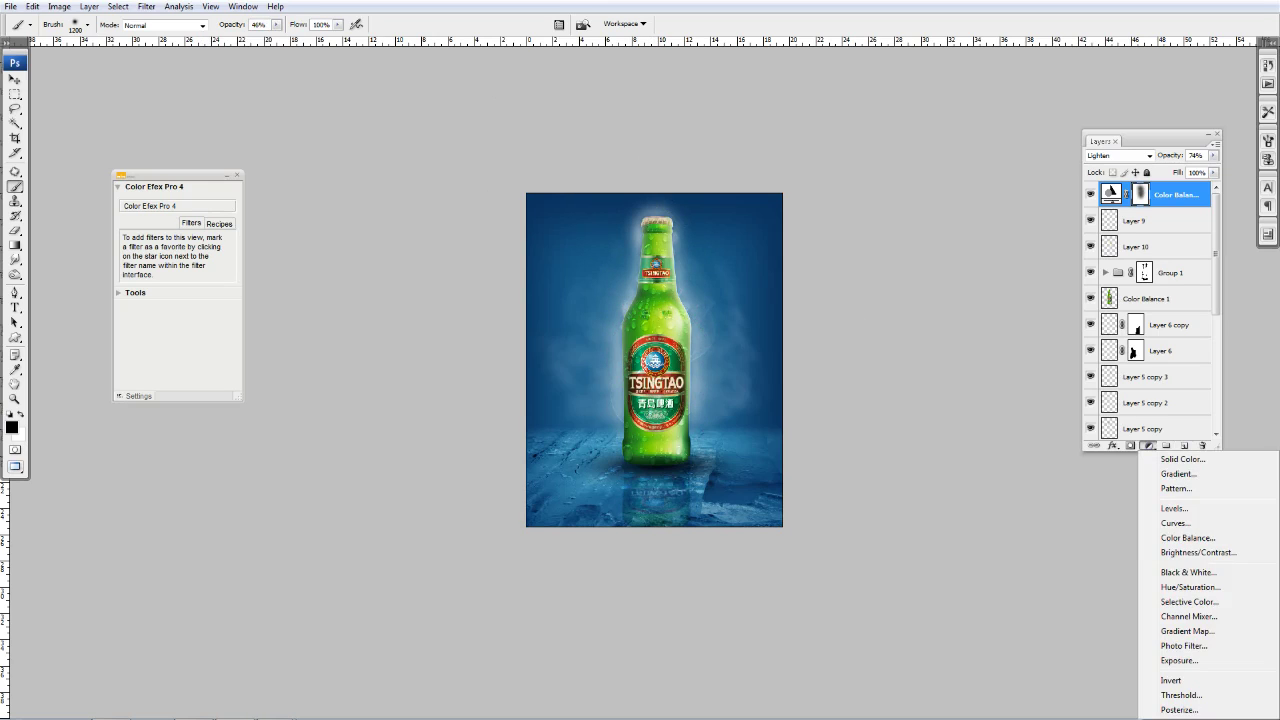
- Add a Color Balance layer with midtone levels -22, 0, +14
left_click(1185, 538)
mouse_move(1037, 343)
left_mouse_down()
mouse_move(1021, 311)
mouse_move(1046, 328)
left_mouse_up()
left_click(1175, 280)
key("b")
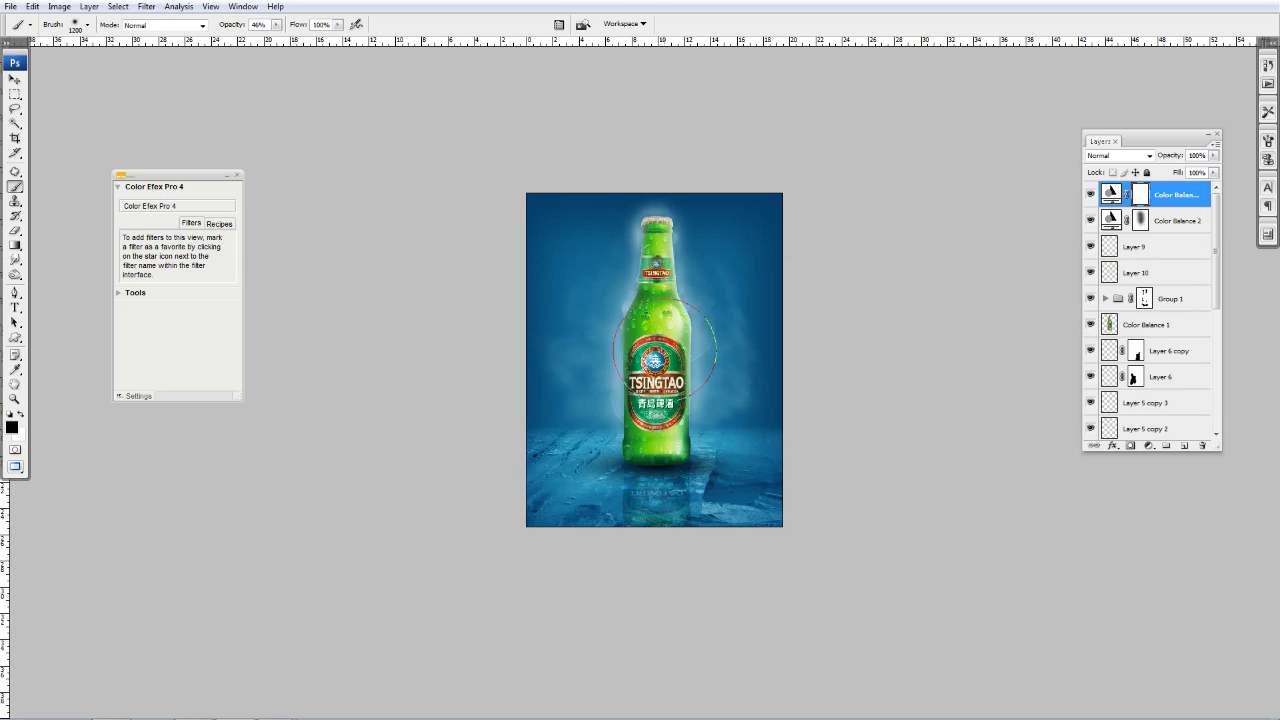
scroll(1150, 310, "down", 5)
left_click(1150, 375)
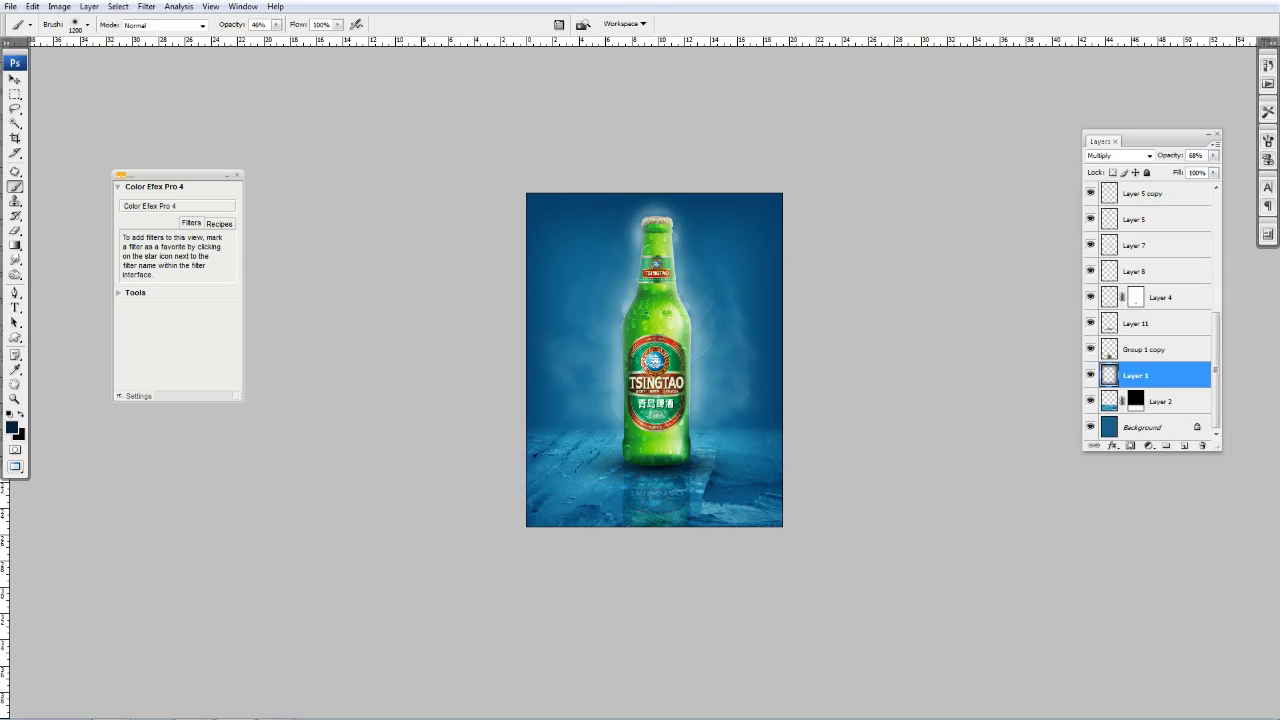
- Darken Layer 1 with a Curves adjustment mapping input 177 to output 93
key("ctrl+m")
left_click_drag(1034, 255, 1045, 298)
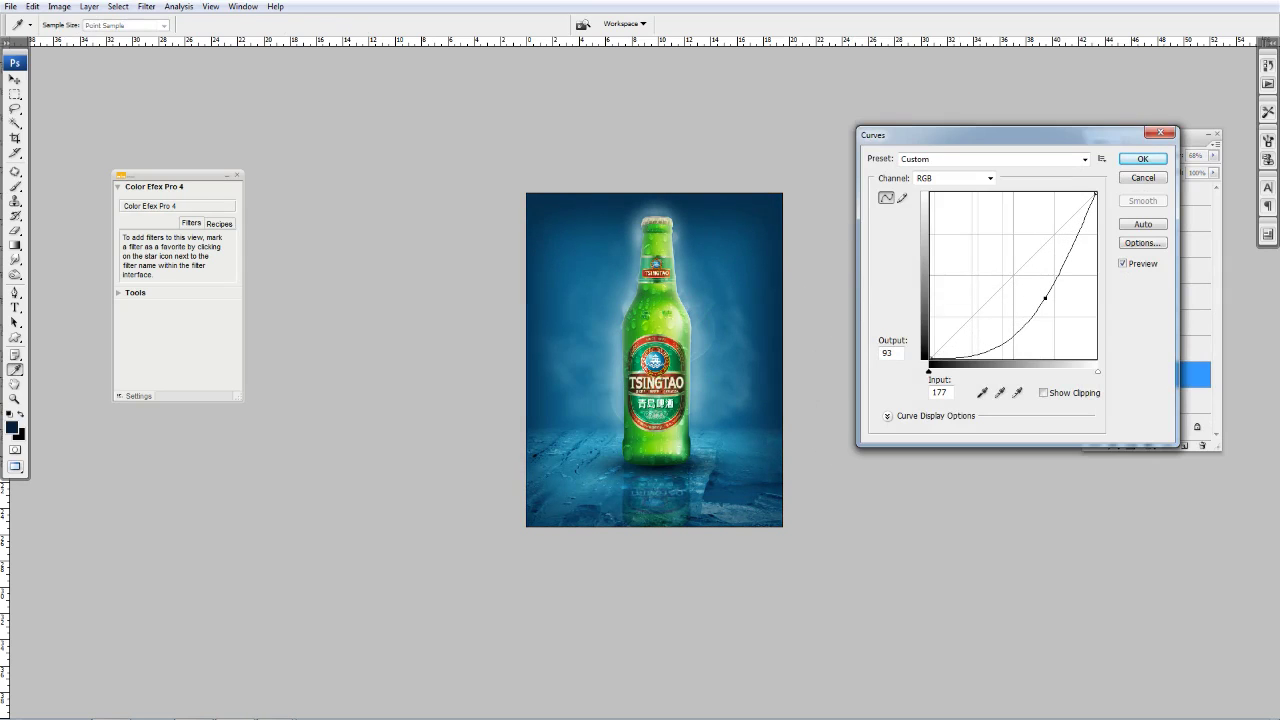
key("Return")
key("b")
- Select every layer from the top of the stack down to Background
scroll(1020, 263, "up", 1)
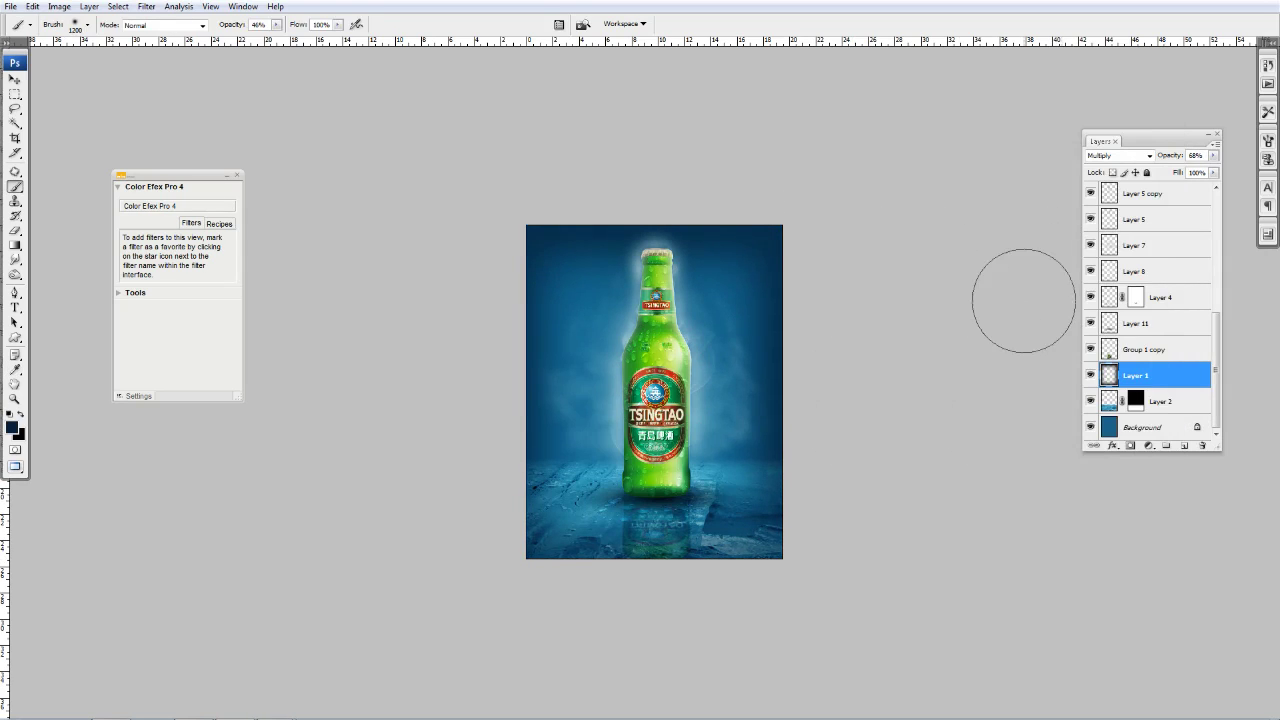
scroll(1028, 290, "up", 2)
scroll(1028, 297, "up", 1)
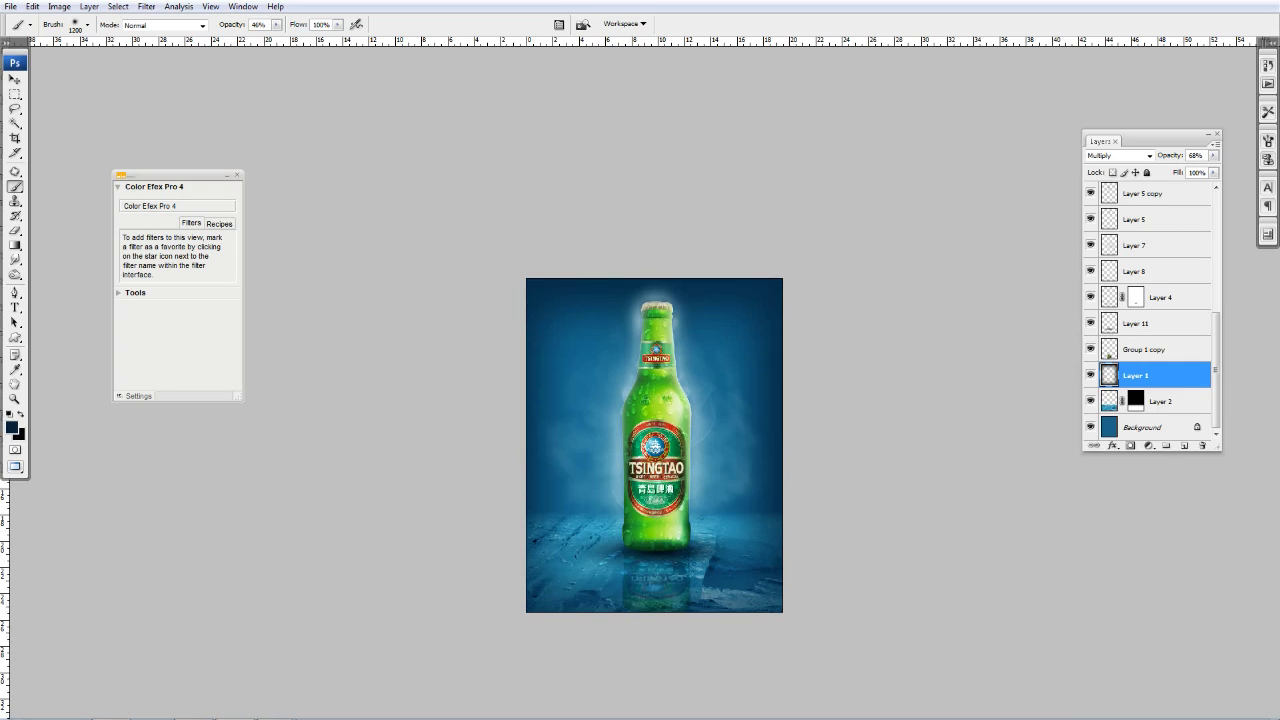
scroll(1150, 310, "up", 2)
scroll(1150, 310, "up", 2)
scroll(1150, 310, "up", 3)
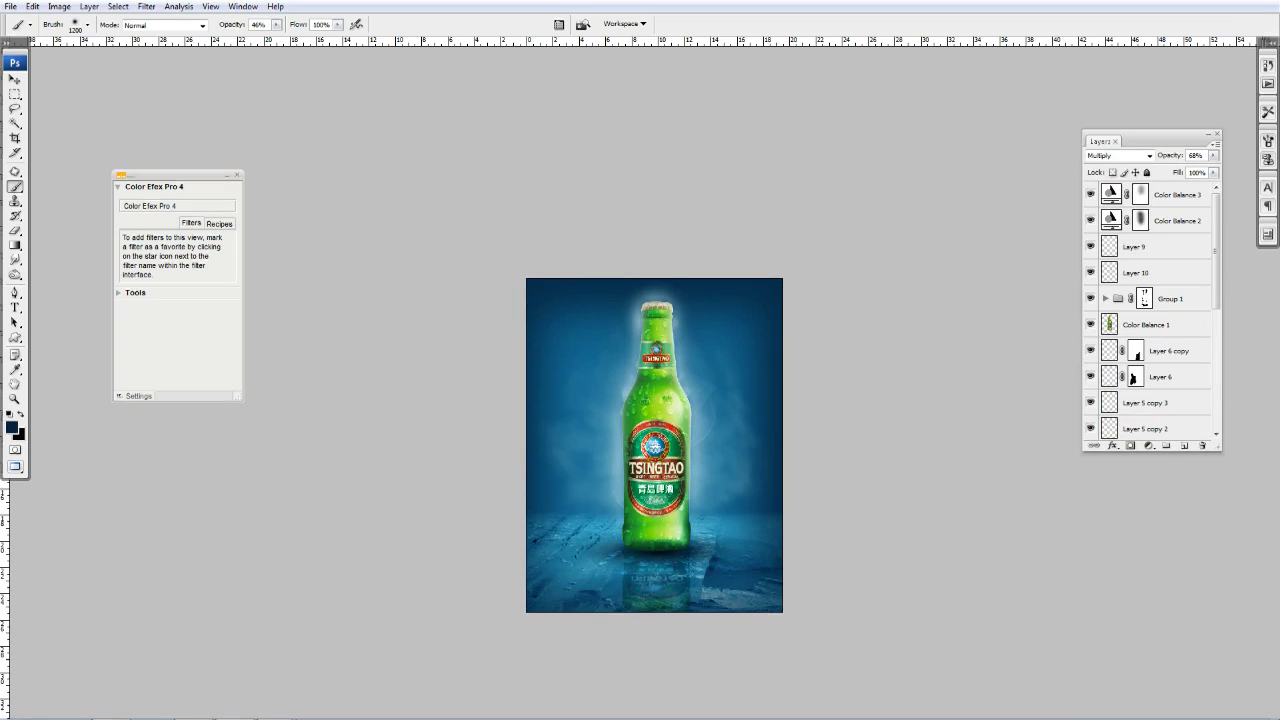
left_click(1150, 194)
scroll(1150, 310, "down", 2)
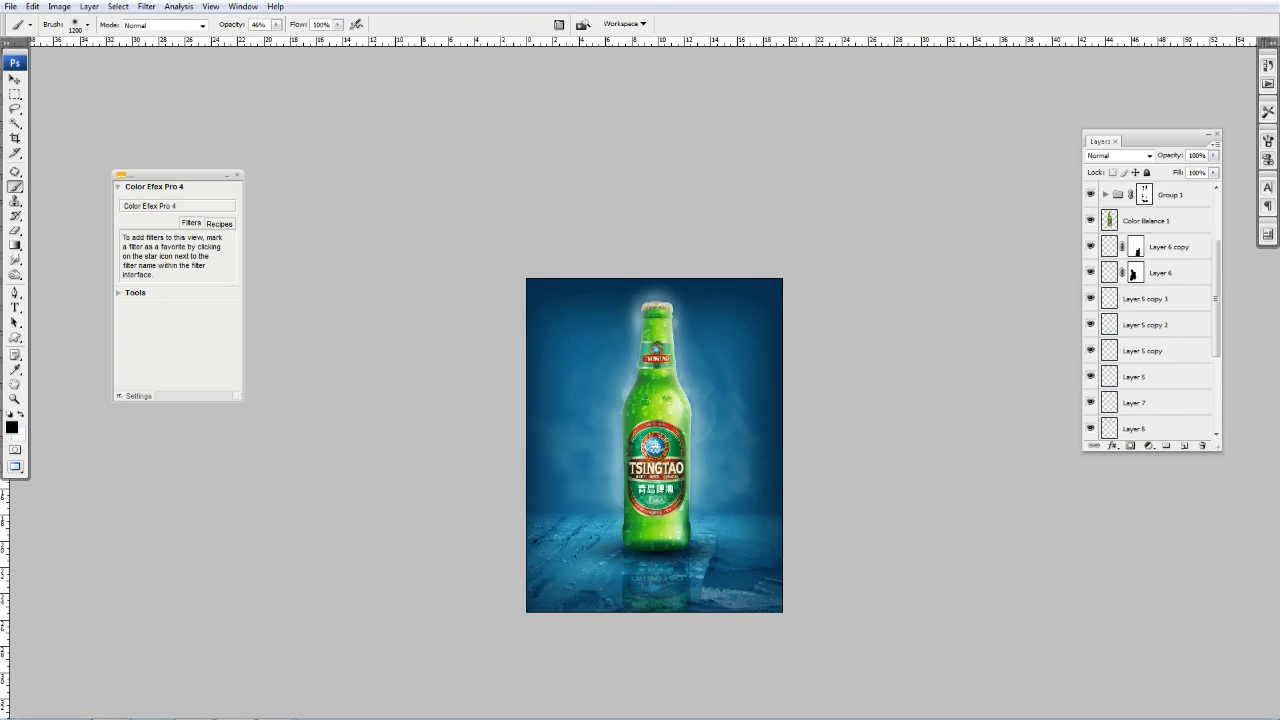
scroll(1150, 310, "down", 5)
left_click(1150, 427)
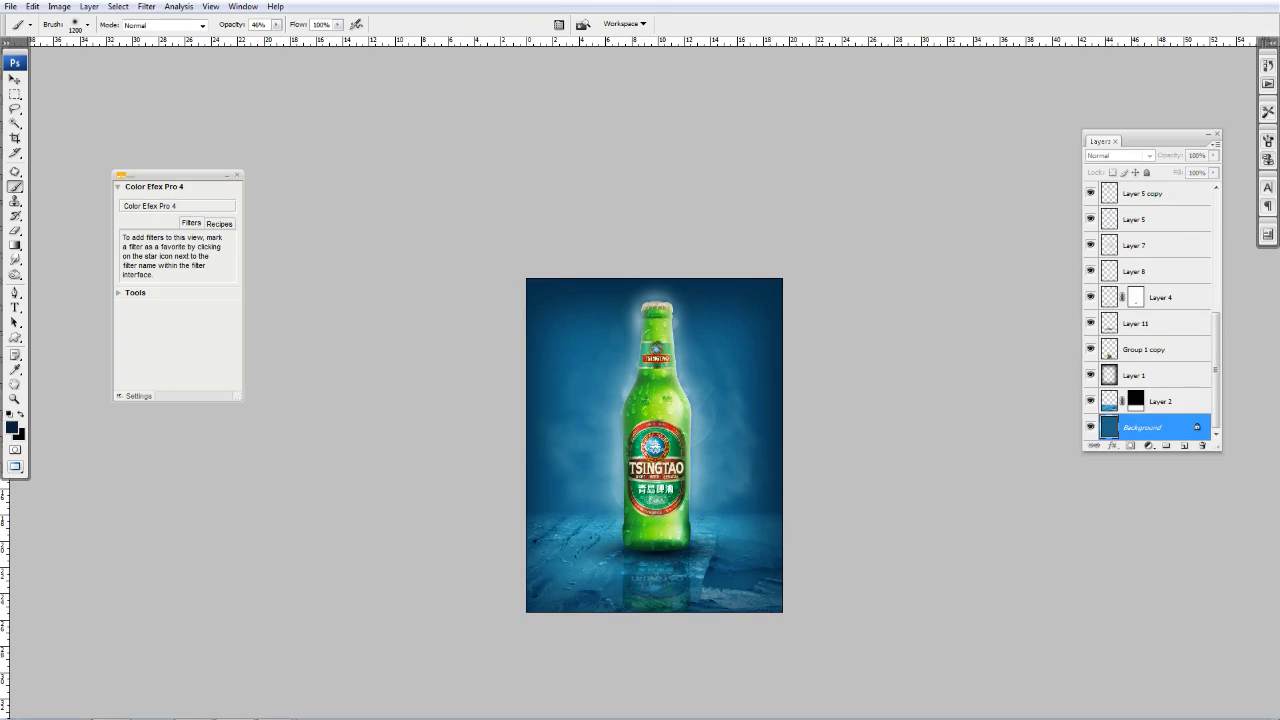
scroll(1150, 310, "up", 3)
scroll(1150, 310, "up", 4)
left_click(1150, 194, "shift")
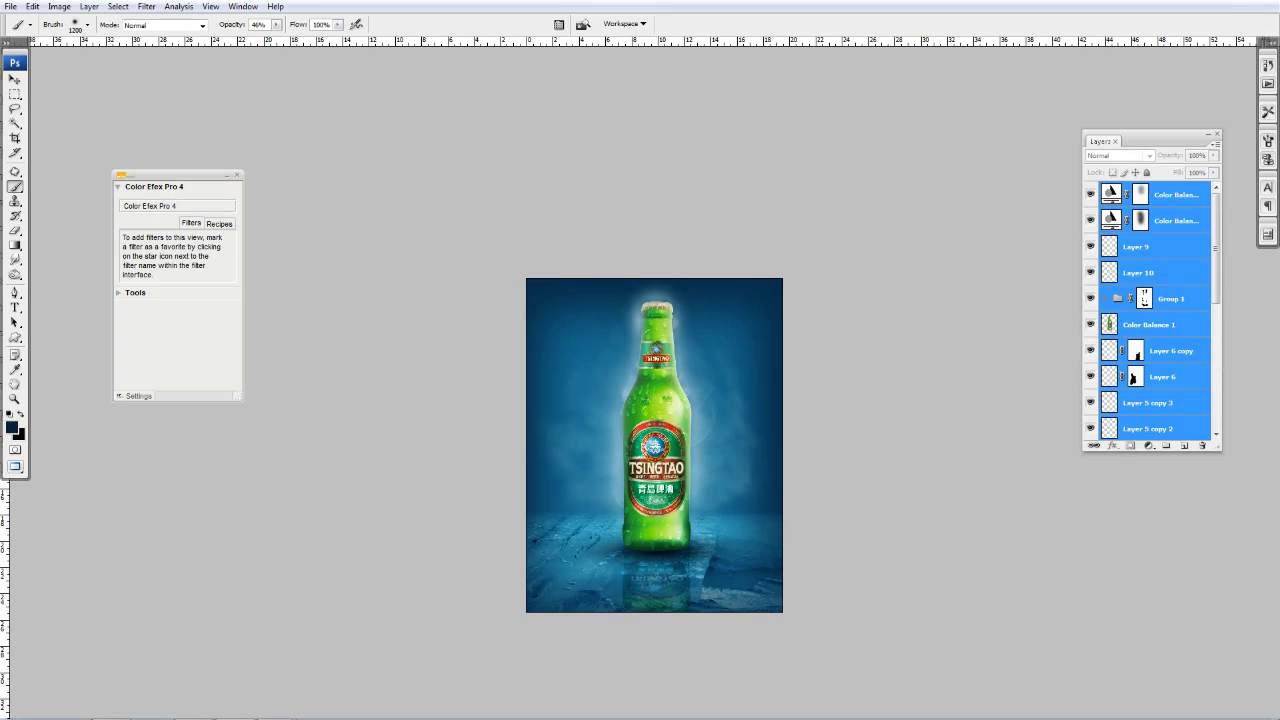
- Merge all visible layers into a new layer, duplicate it, and apply High Pass to the copy
key("ctrl+alt+shift+e")
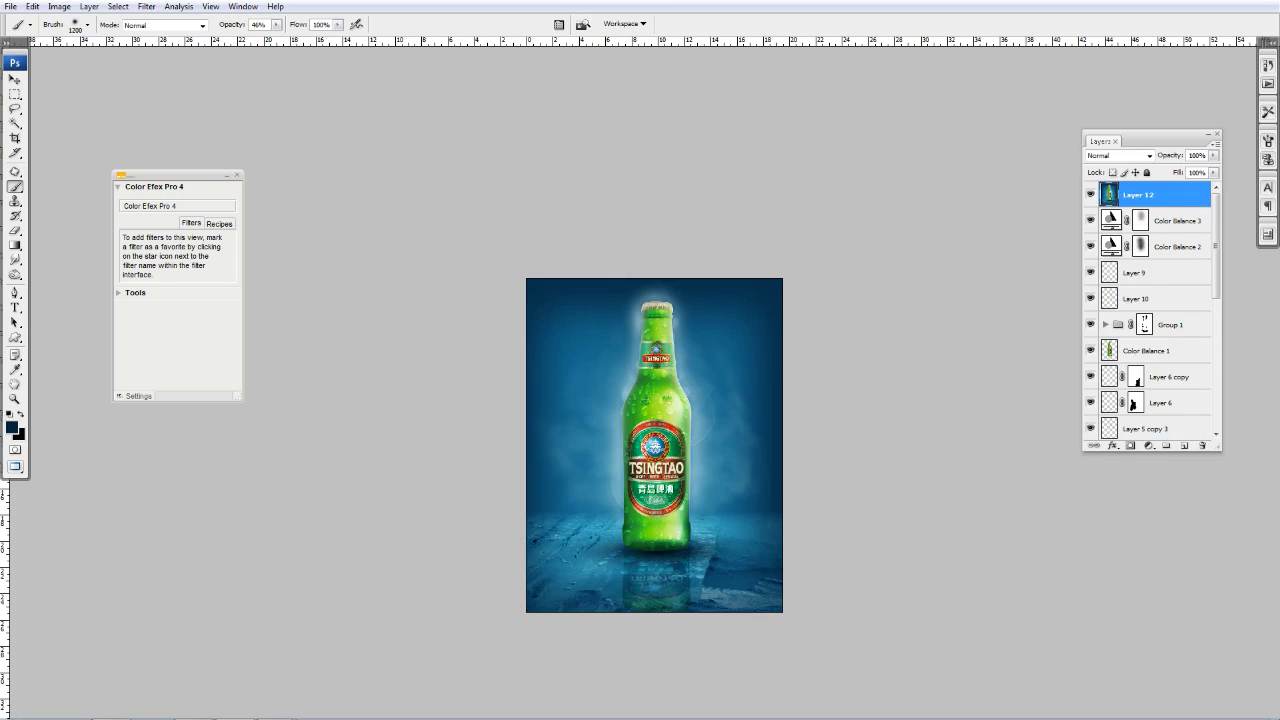
key("ctrl+j")
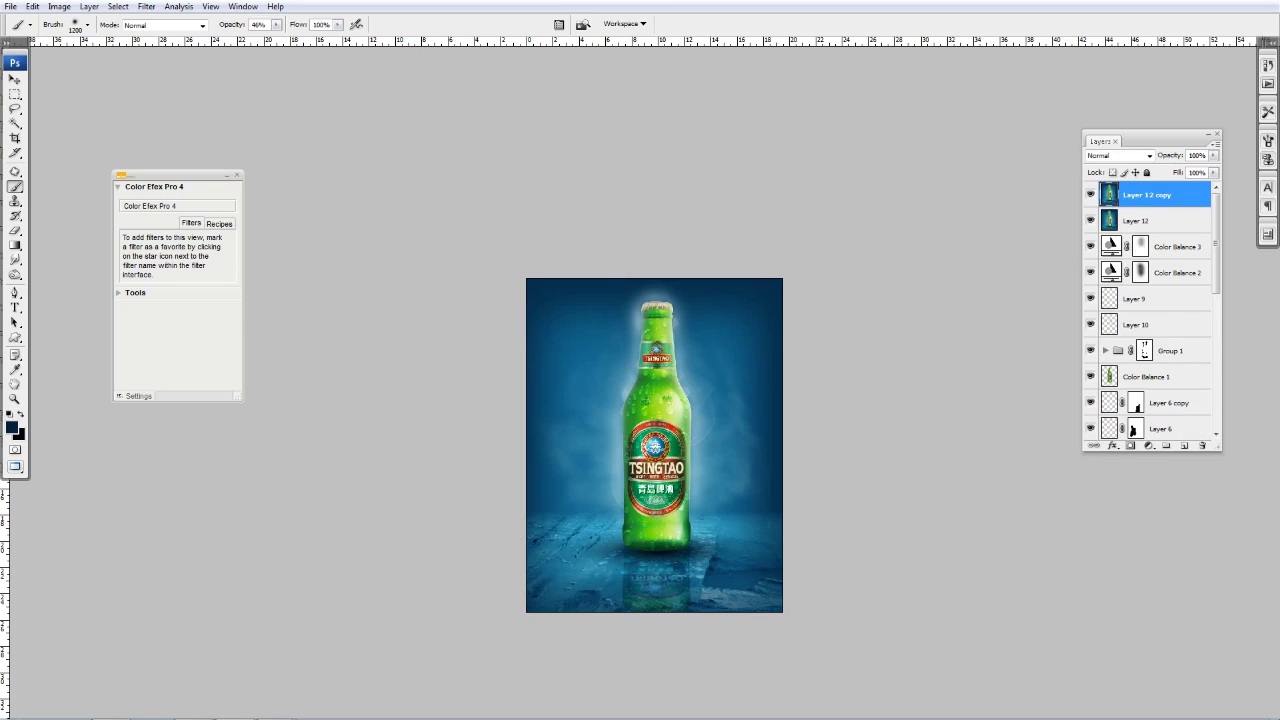
left_click(146, 6)
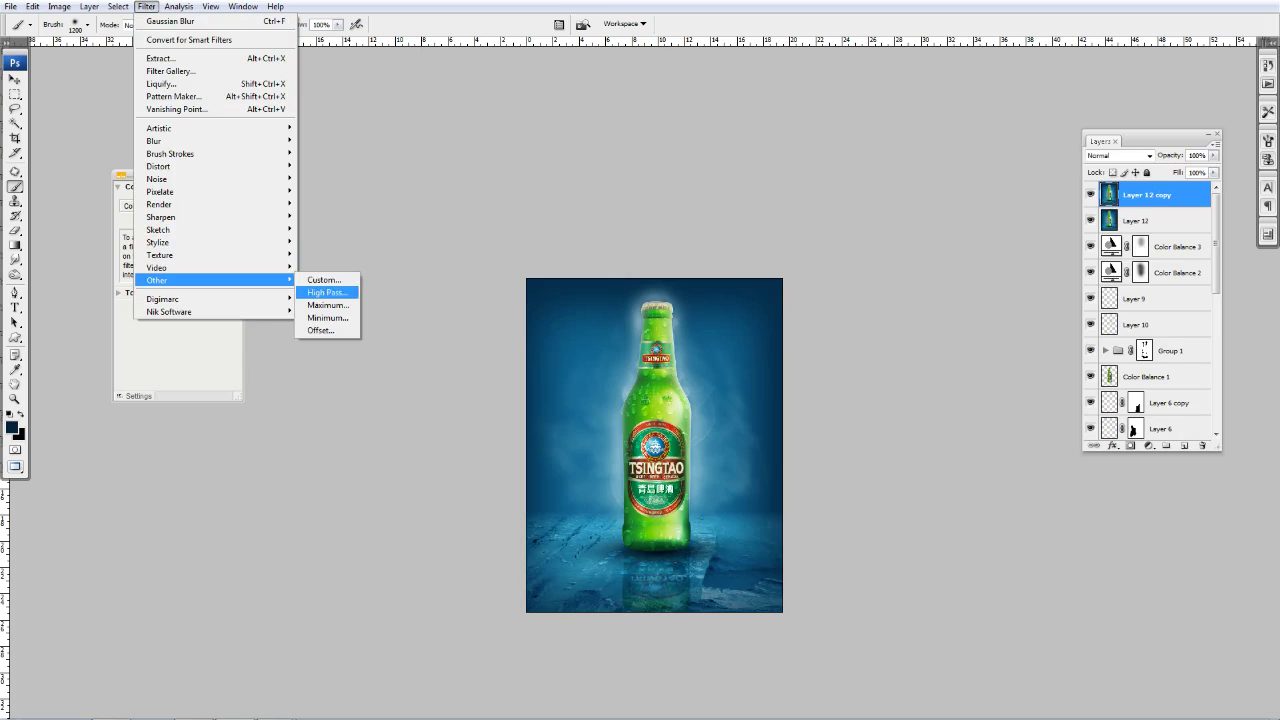
left_click(325, 293)
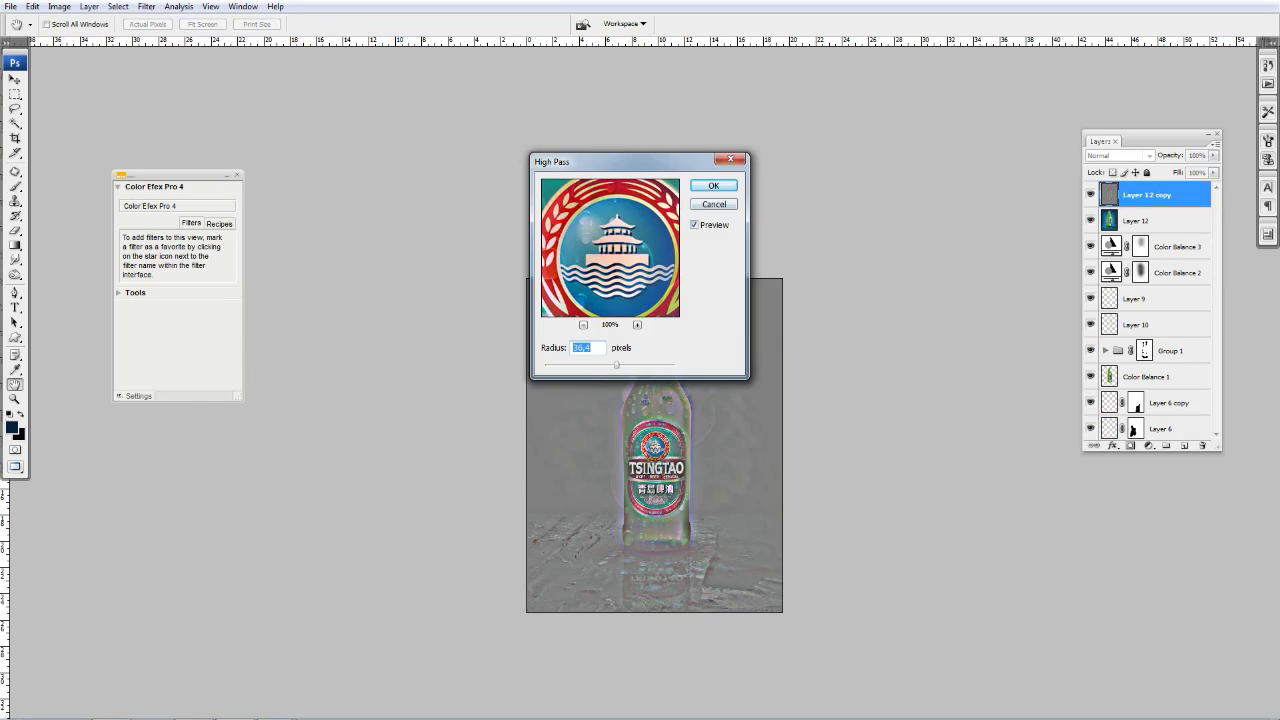
key("Return")
- Set the high-pass copy to Linear Light blending at 10% opacity and give it a layer mask
left_click(1120, 155)
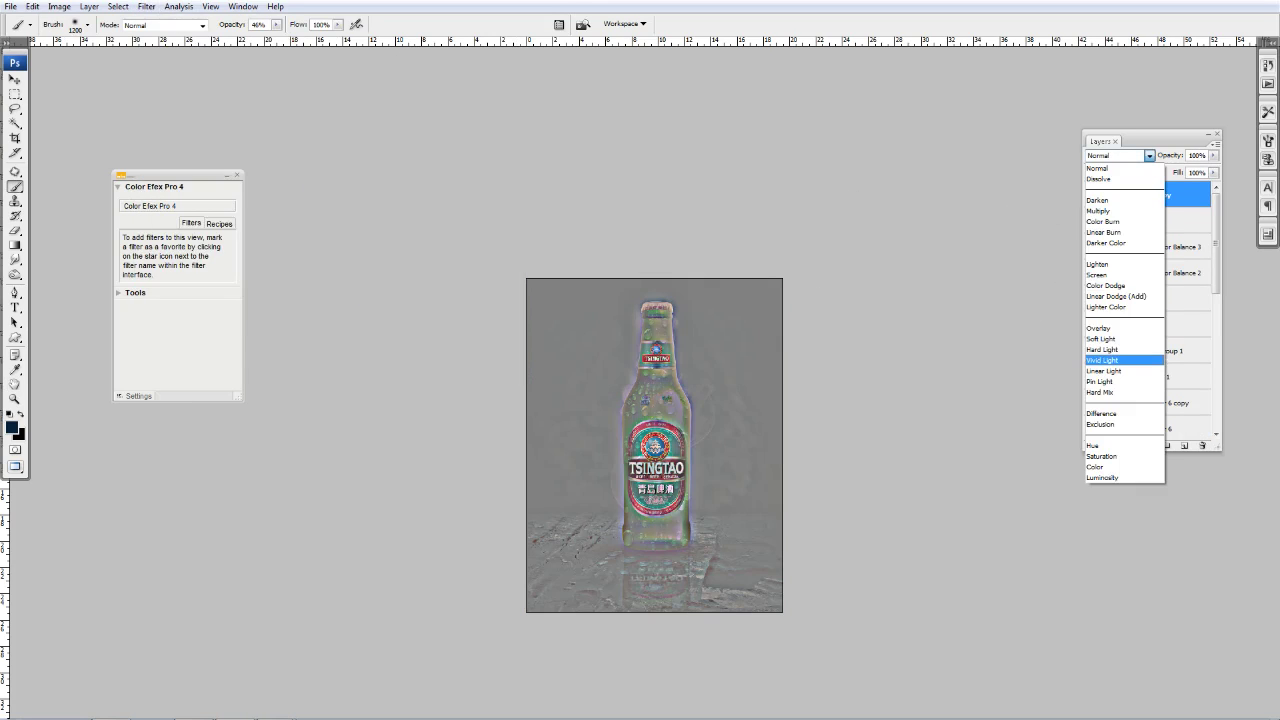
left_click(1104, 371)
left_click(1213, 155)
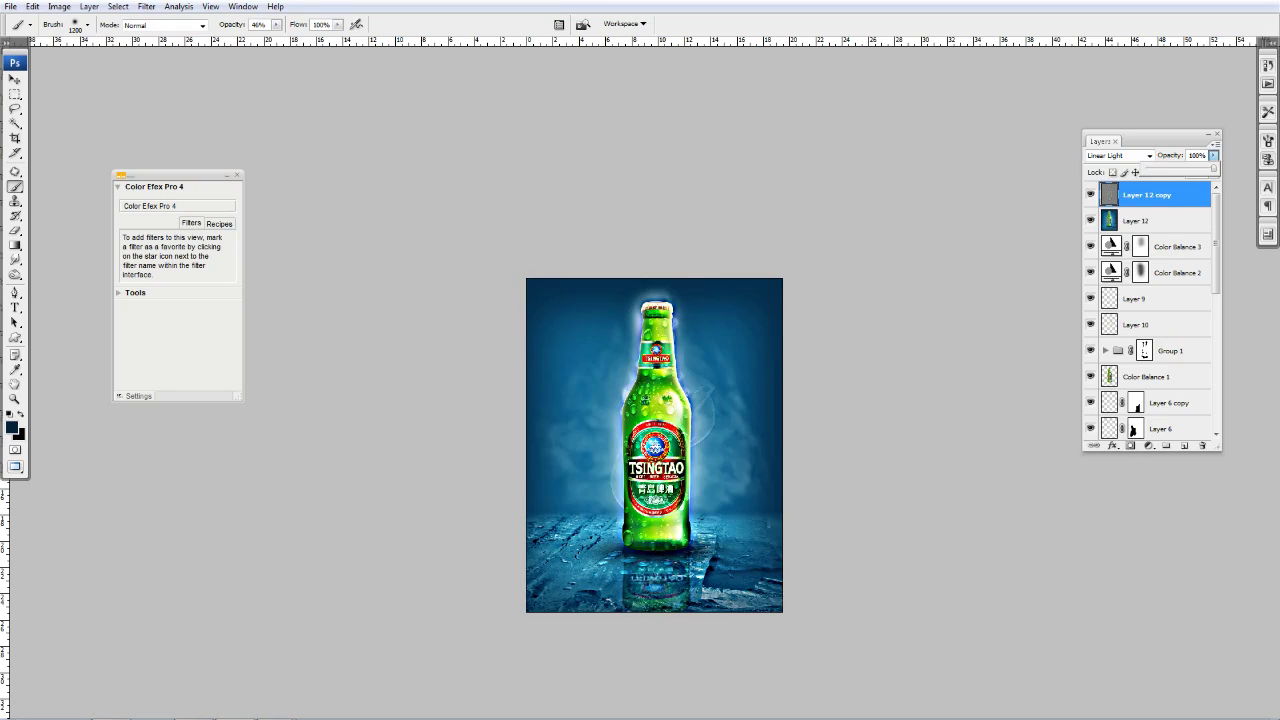
left_click_drag(1211, 168, 1151, 168)
key("Return")
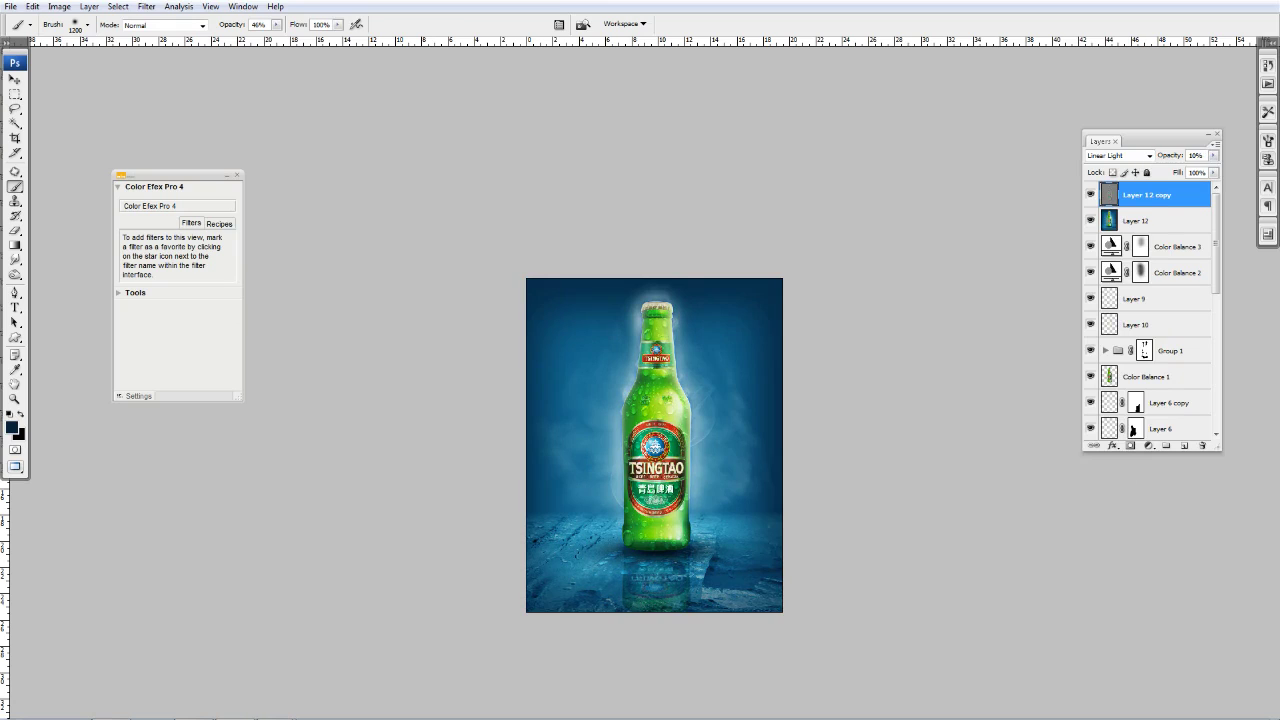
left_click(1130, 445)
key("ctrl+plus")
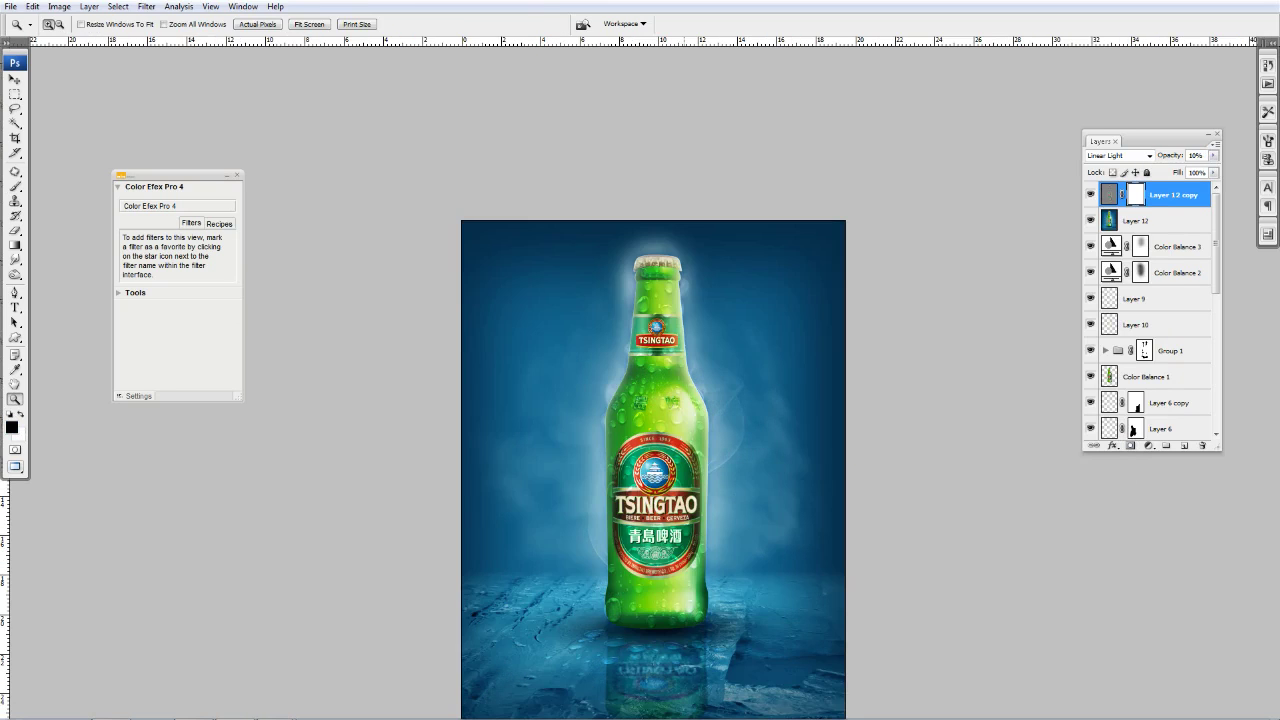
- Brush black on the high-pass mask around the bottle-neck glow, then zoom out to the whole image
key("b")
left_click_drag(672, 342, 640, 390)
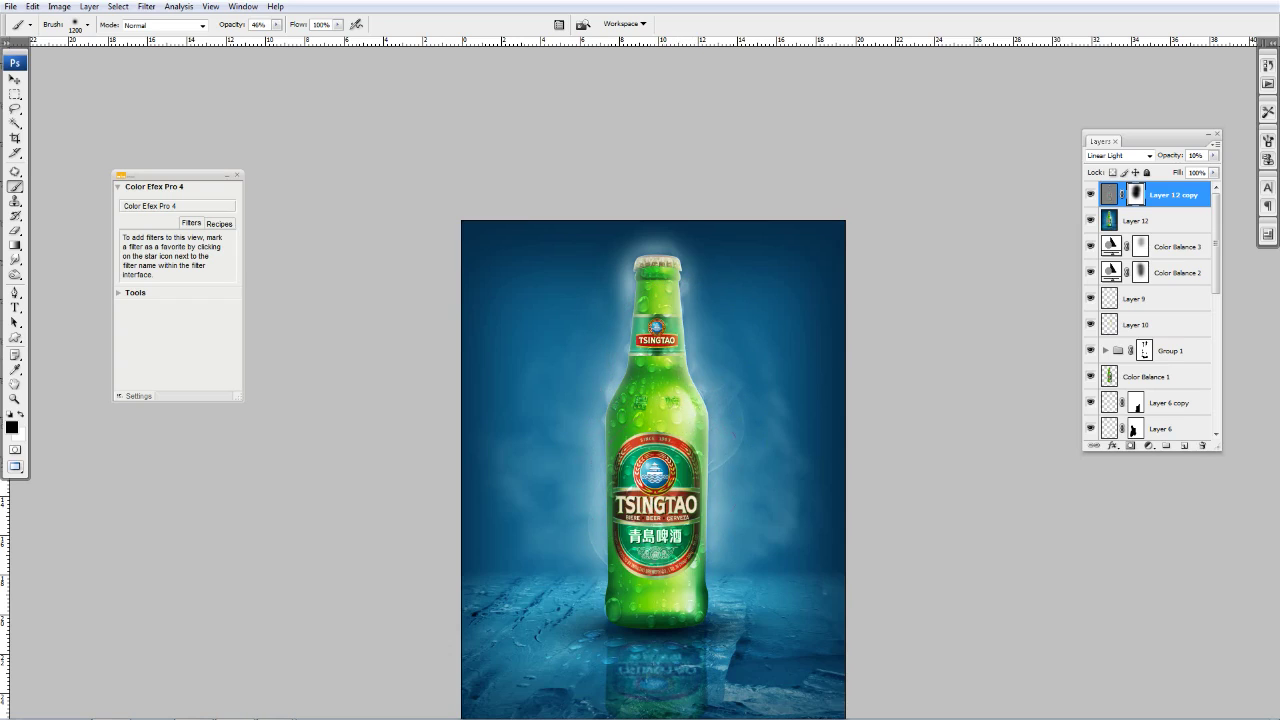
key("z")
left_click(770, 500, "alt")
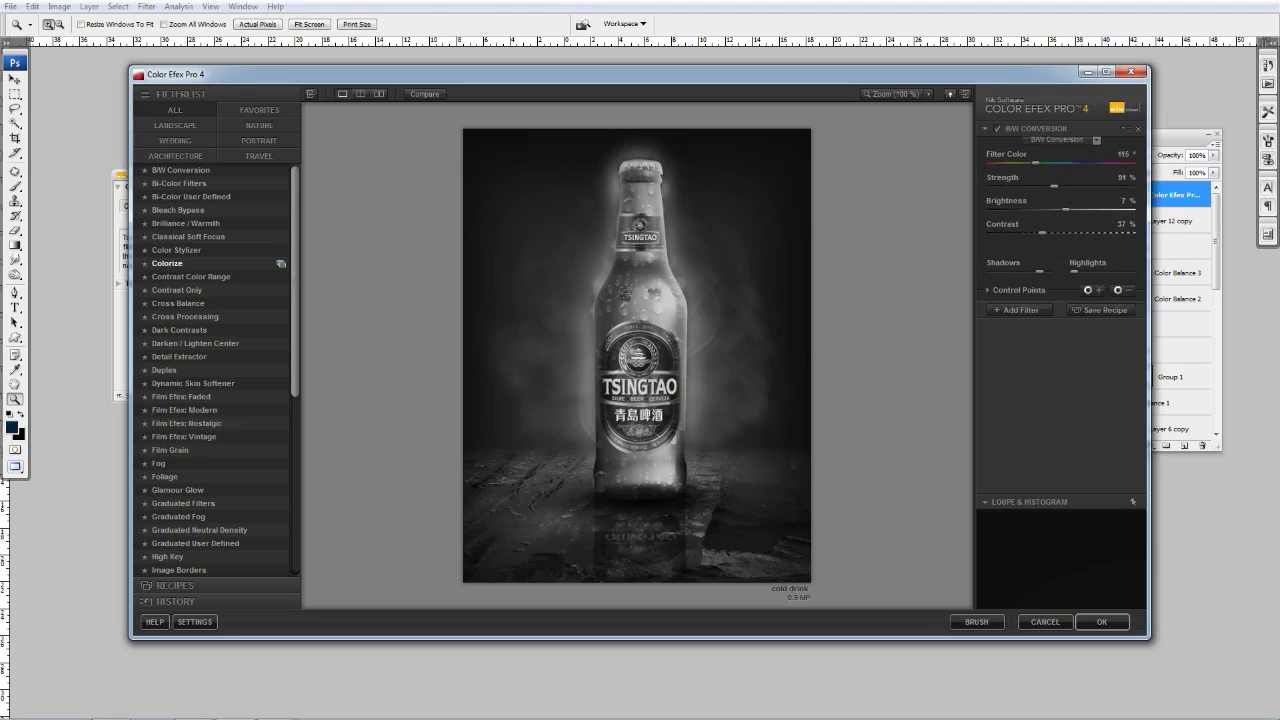
- Apply Reflector Efex using the Soft Gold method, 8% light intensity and 35% falloff
left_click(183, 396)
scroll(200, 405, "down", 5)
scroll(215, 405, "down", 8)
left_click(177, 450)
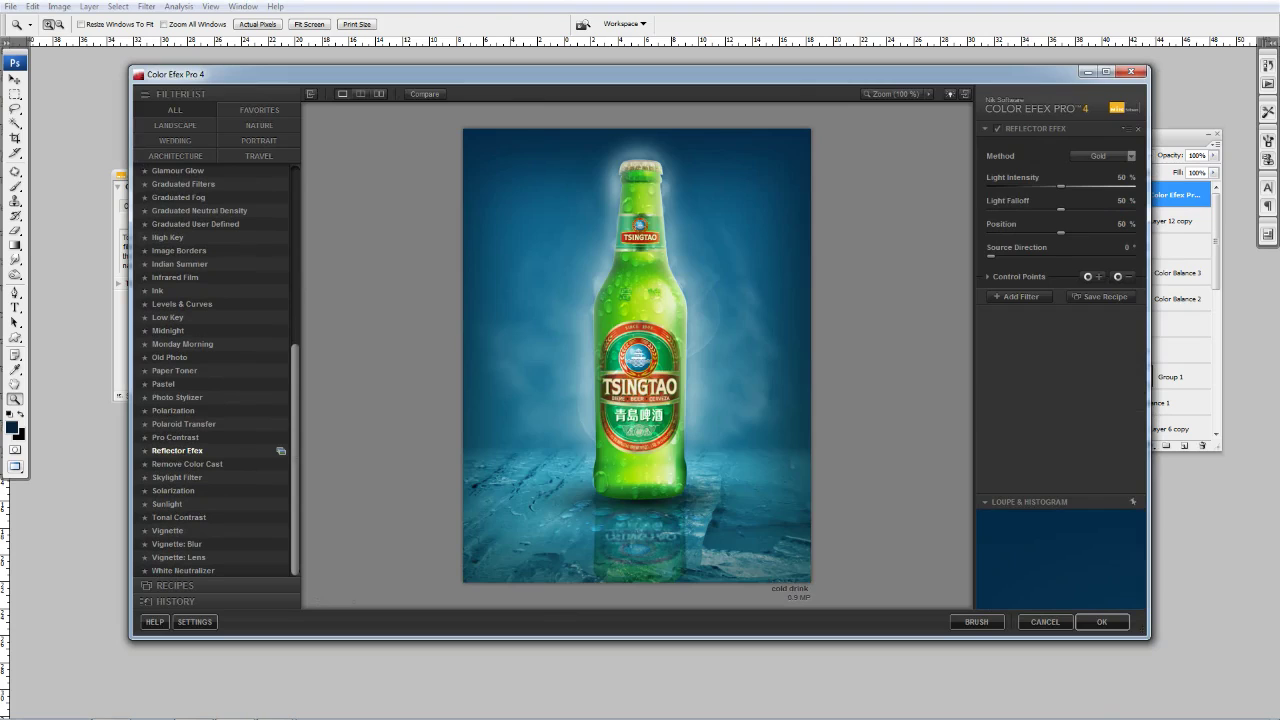
left_click(1100, 156)
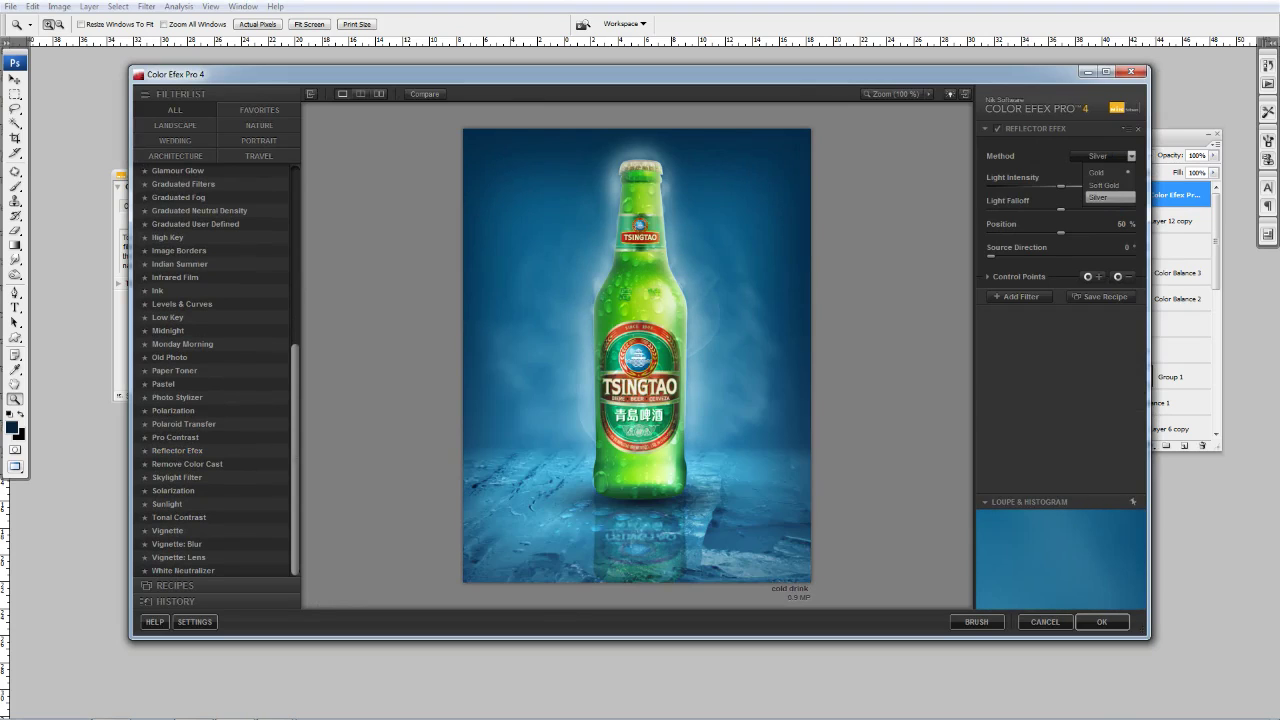
key("Up")
key("Up")
key("Return")
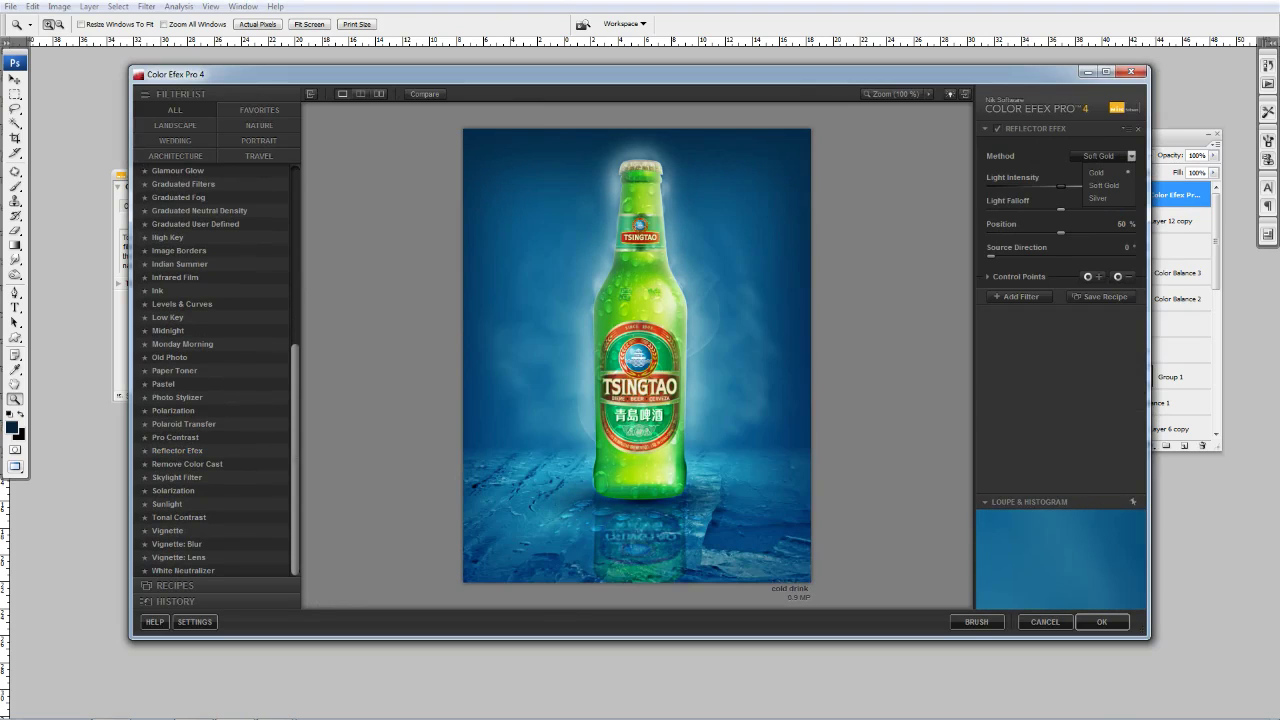
left_click_drag(1061, 186, 1010, 186)
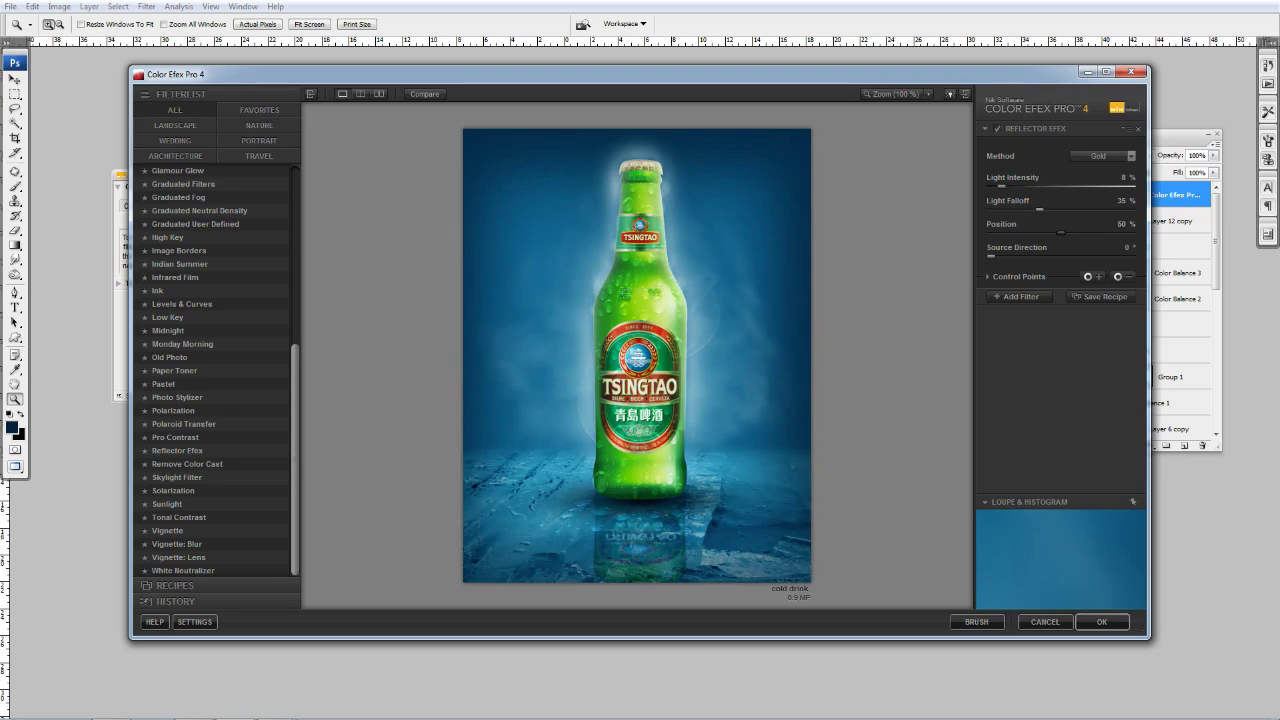
left_click(1100, 156)
left_click(1100, 171)
left_click(1101, 622)
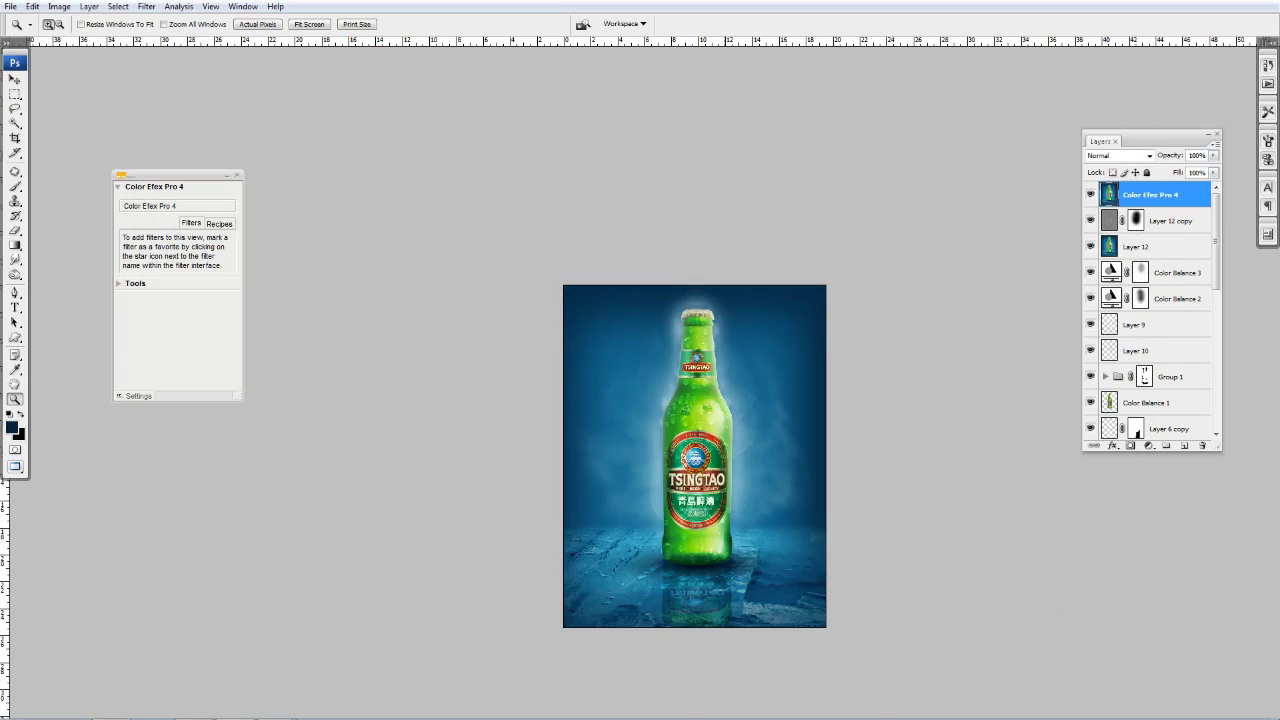
- Zoom in and hide the reflector layer to compare the bottle before and after
key("ctrl+alt+0")
left_click(1090, 194)
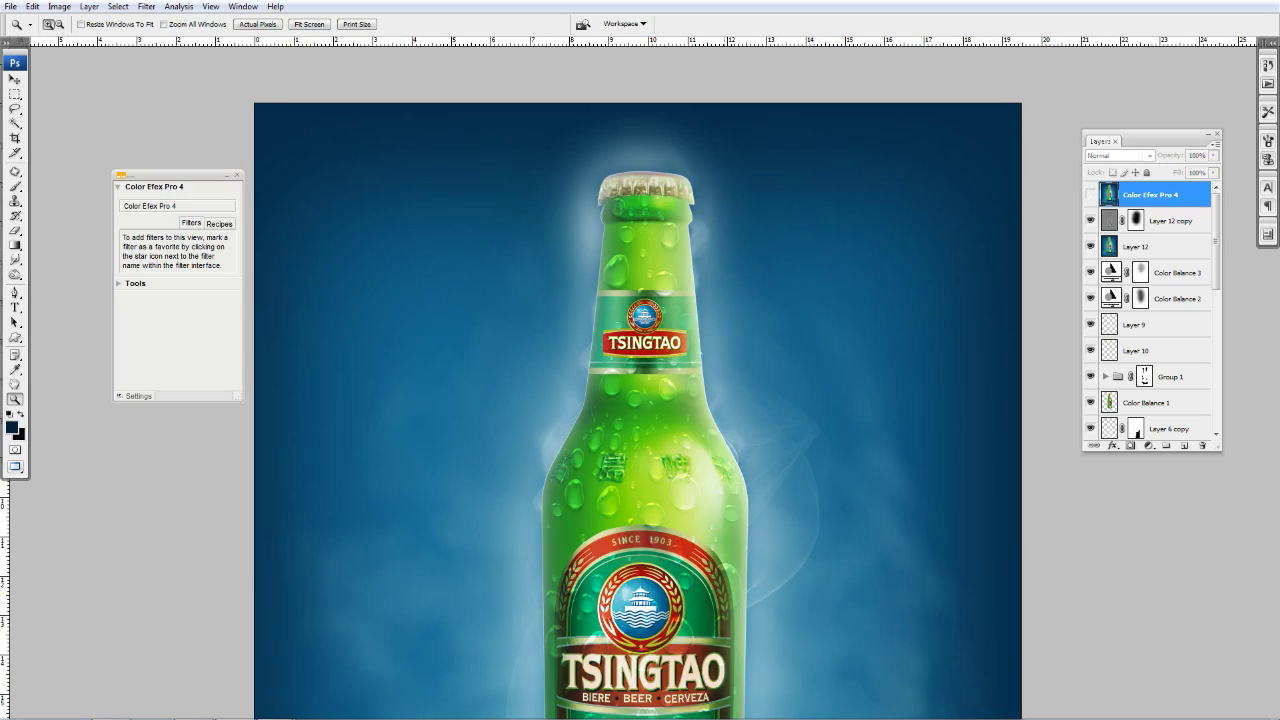
key("ctrl+minus")
key("ctrl+minus")
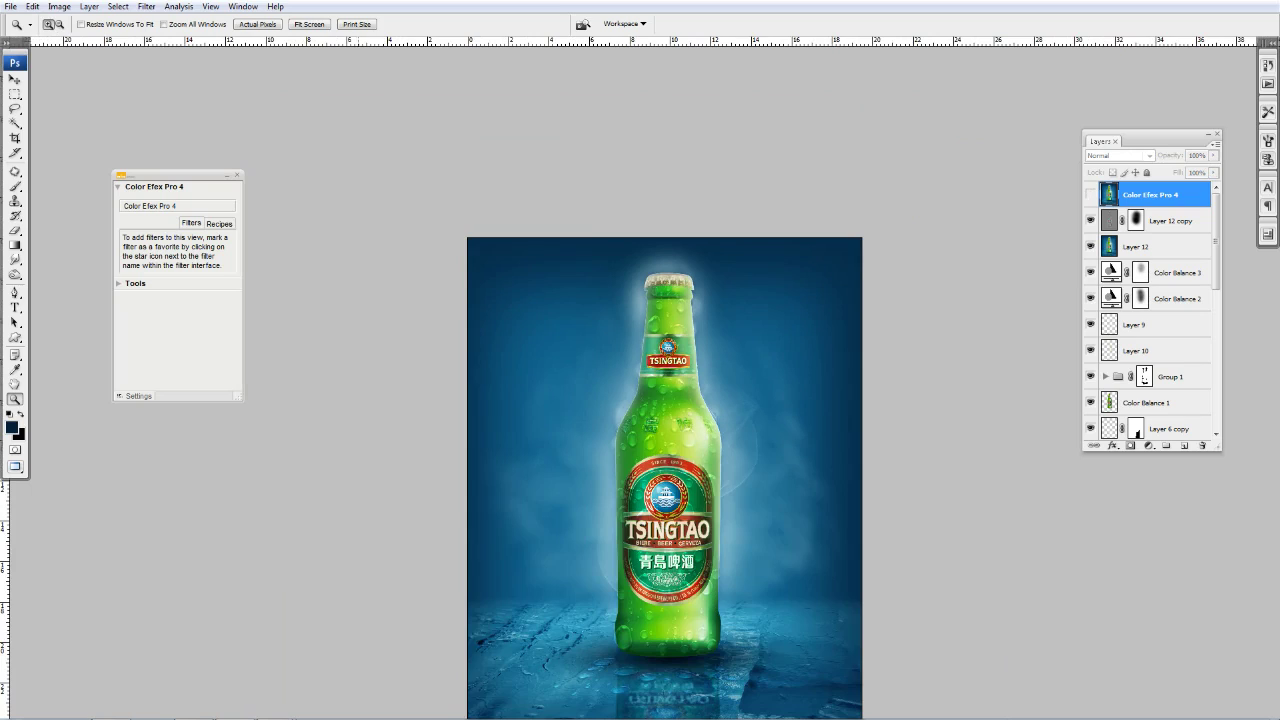
- Apply Tonal Contrast on a new Color Efex layer (highlights 8%, midtones 18%, shadows −23%) and mask it
left_click(177, 205)
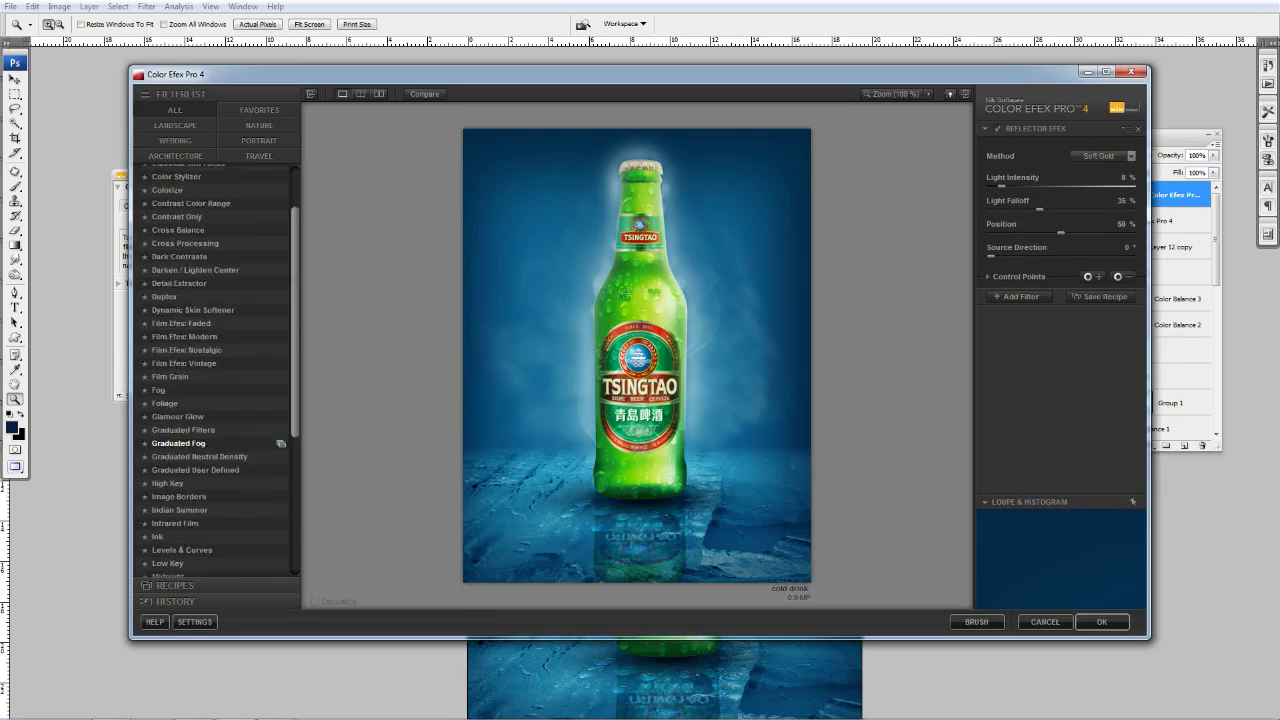
scroll(218, 370, "down", 5)
left_click(179, 517)
left_click_drag(1078, 160, 1066, 160)
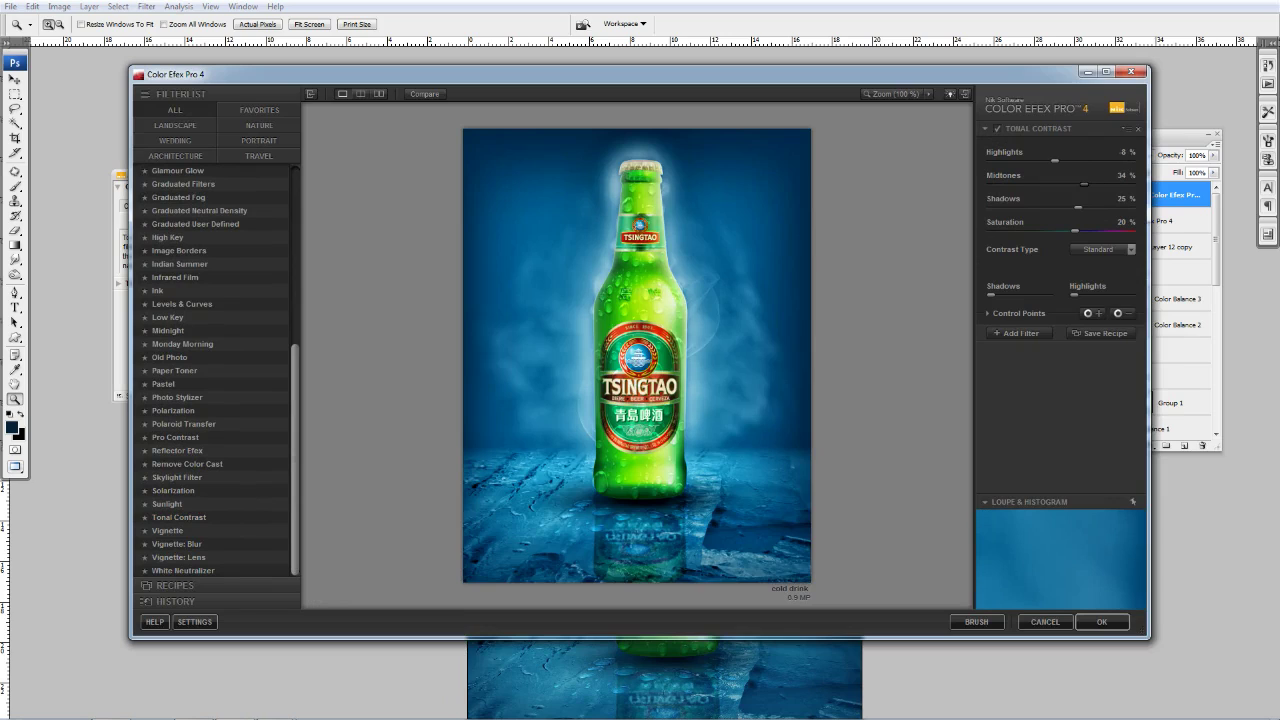
mouse_move(1078, 207)
left_mouse_down()
mouse_move(1050, 207)
mouse_move(1078, 231)
left_mouse_up()
left_click_drag(1084, 184, 1044, 207)
left_click(1101, 622)
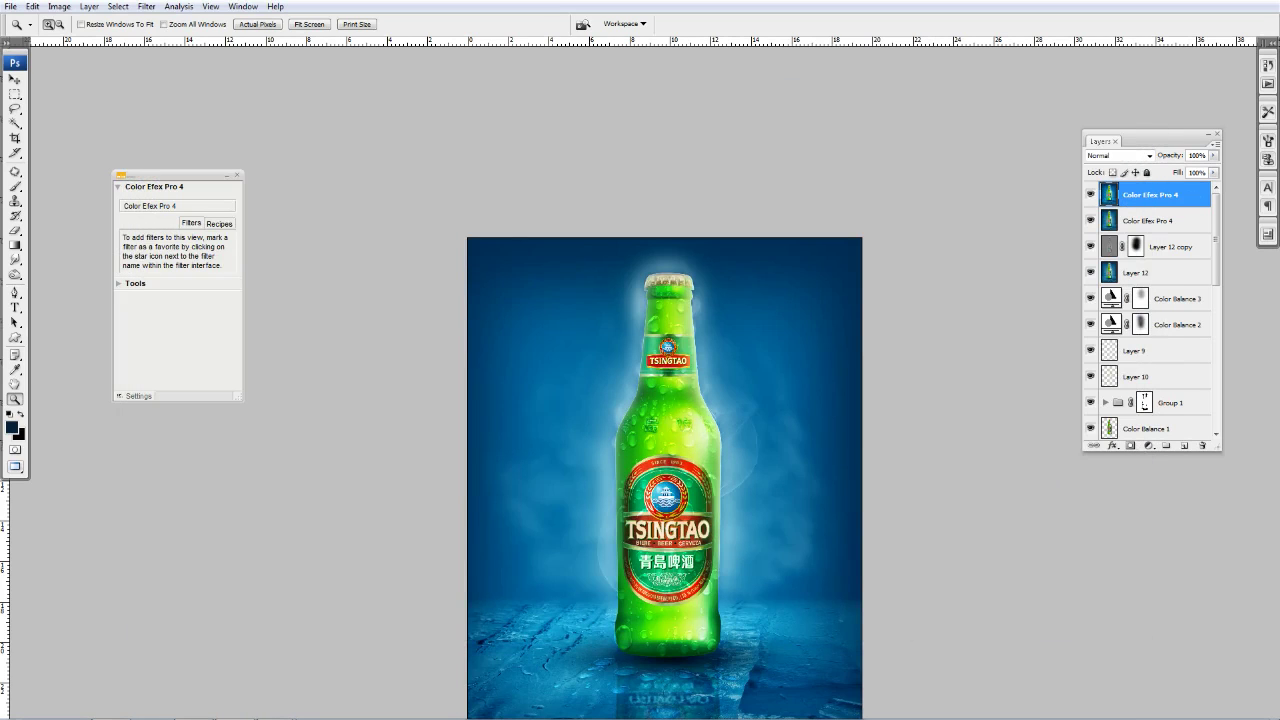
left_click(1130, 445)
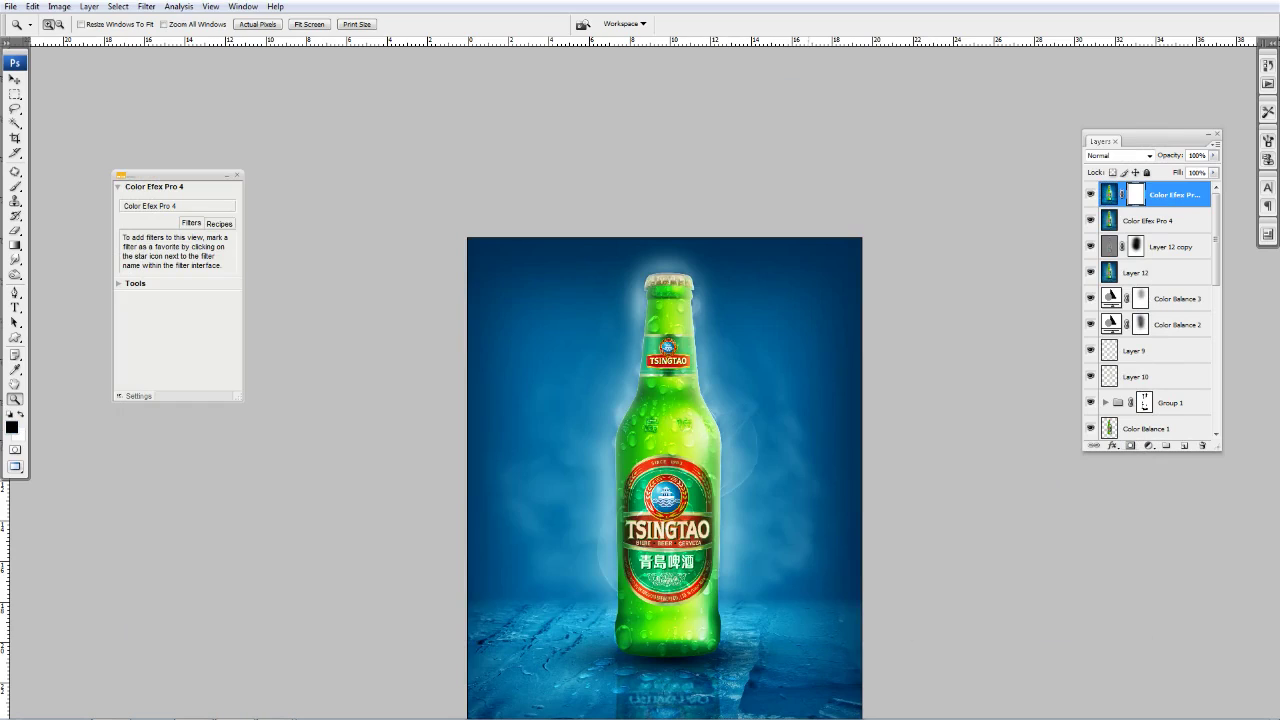
- Paint the tonal-contrast mask black around the image edges with a large brush at 73% opacity
key("ctrl+minus")
key("b")
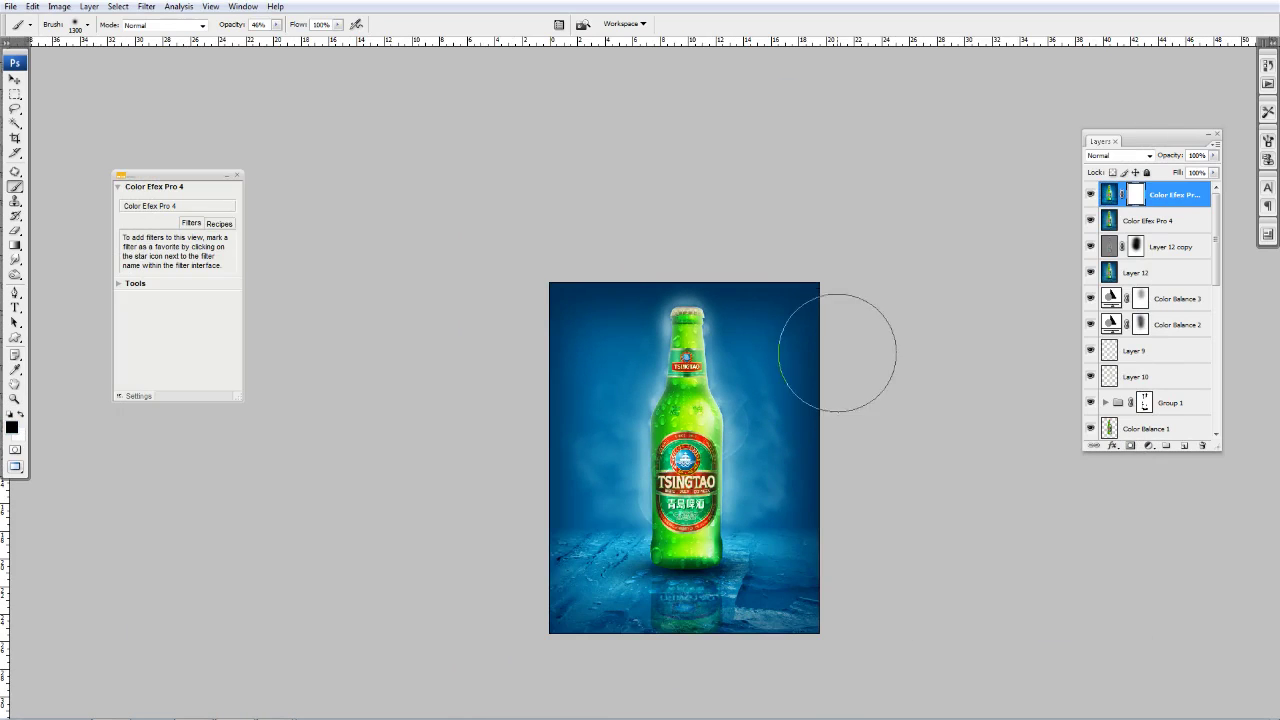
left_click(276, 24)
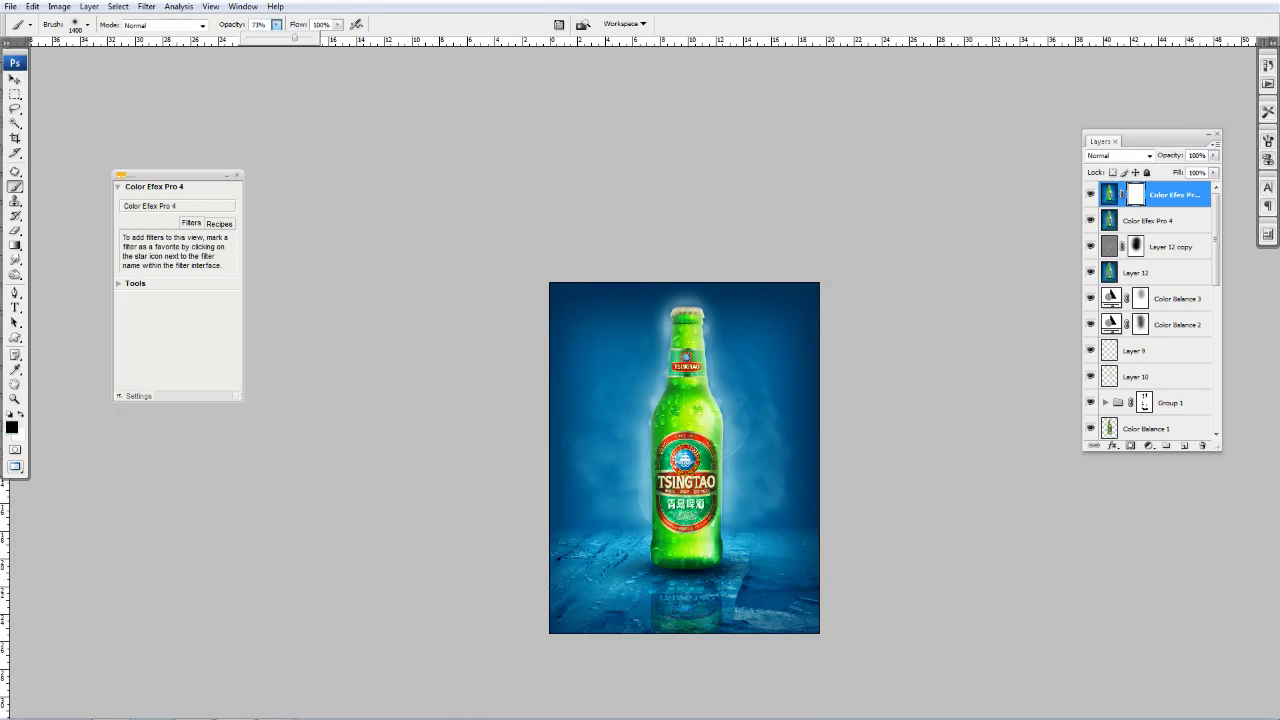
left_click(890, 415)
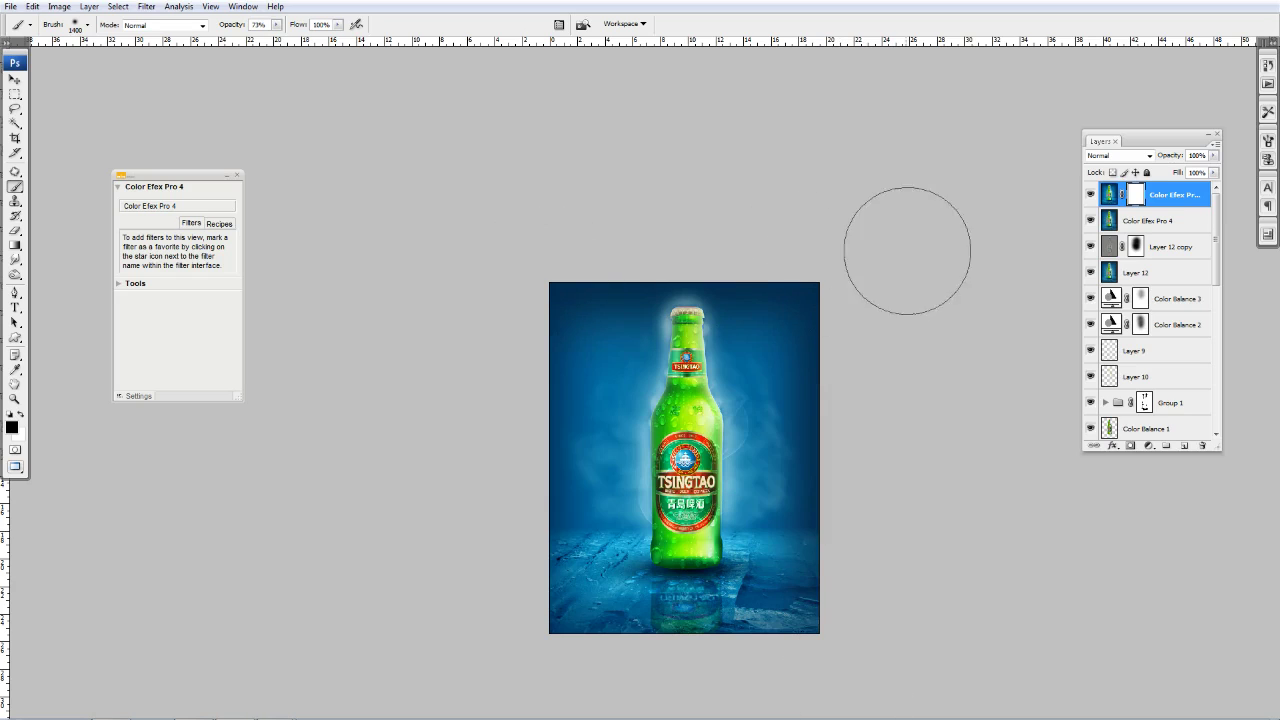
left_click_drag(557, 400, 877, 634)
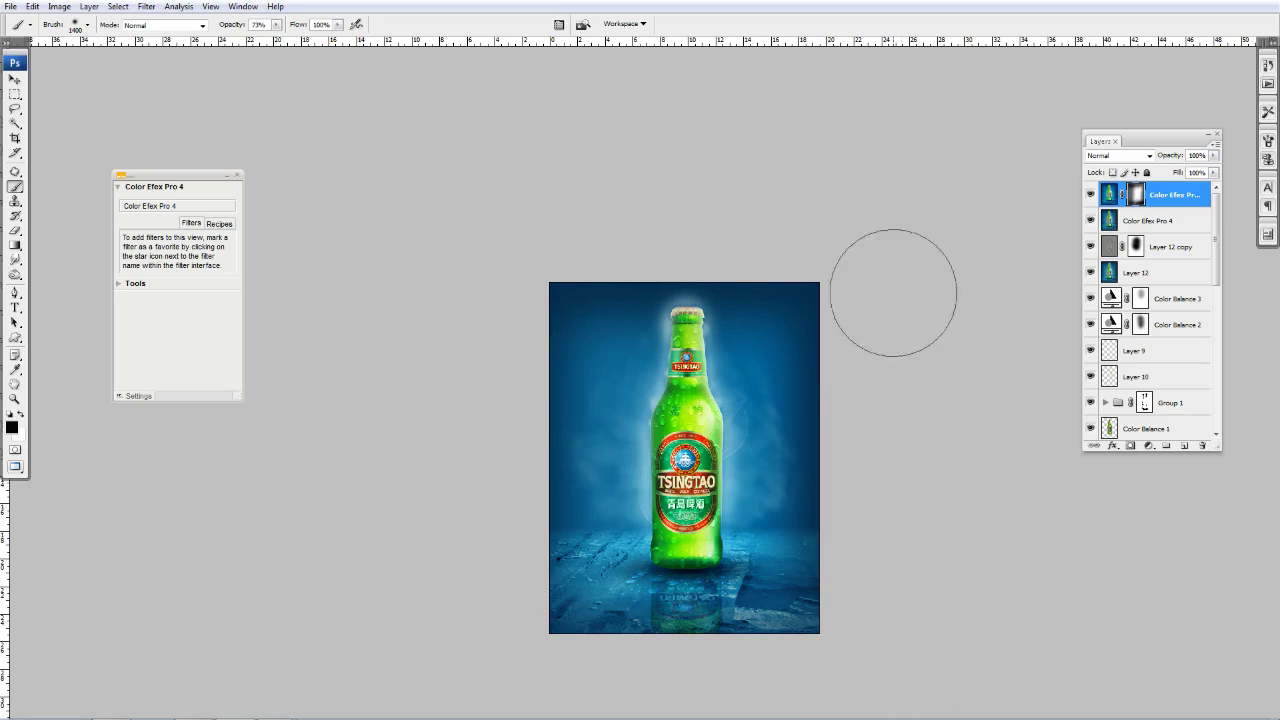
key("bracketright")
key("bracketright")
key("bracketright")
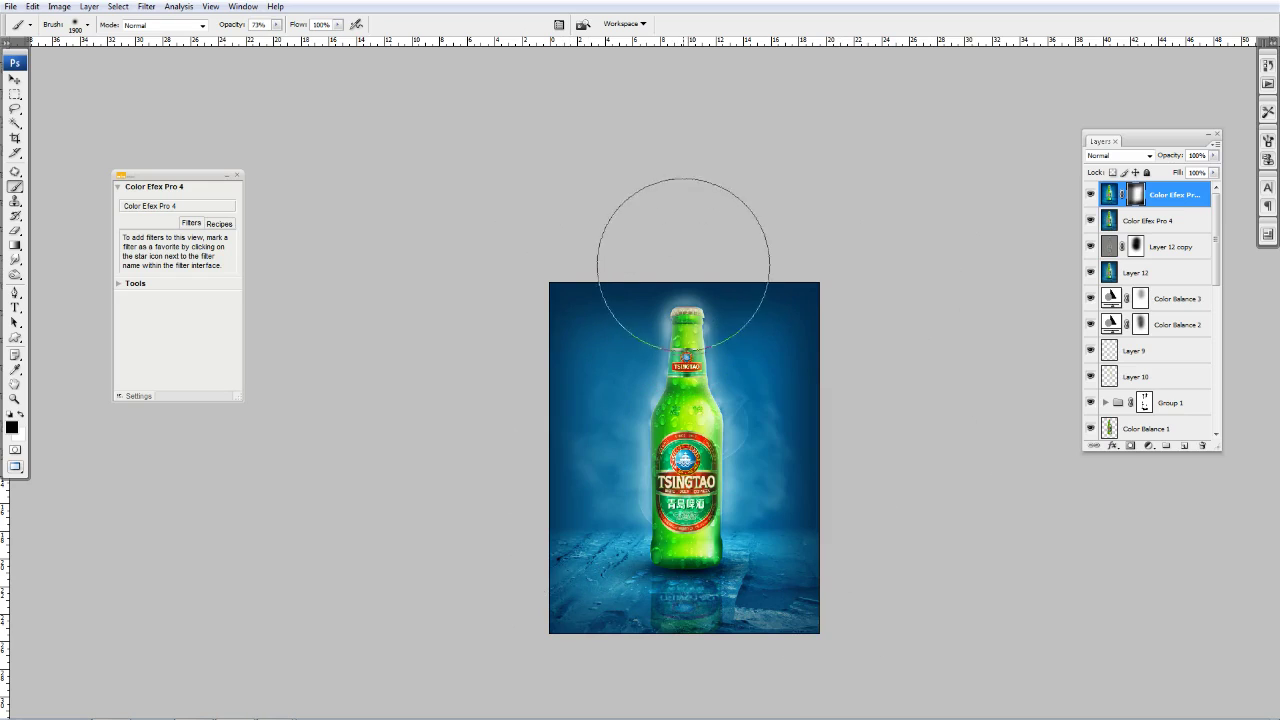
key("z")
key("ctrl+minus")
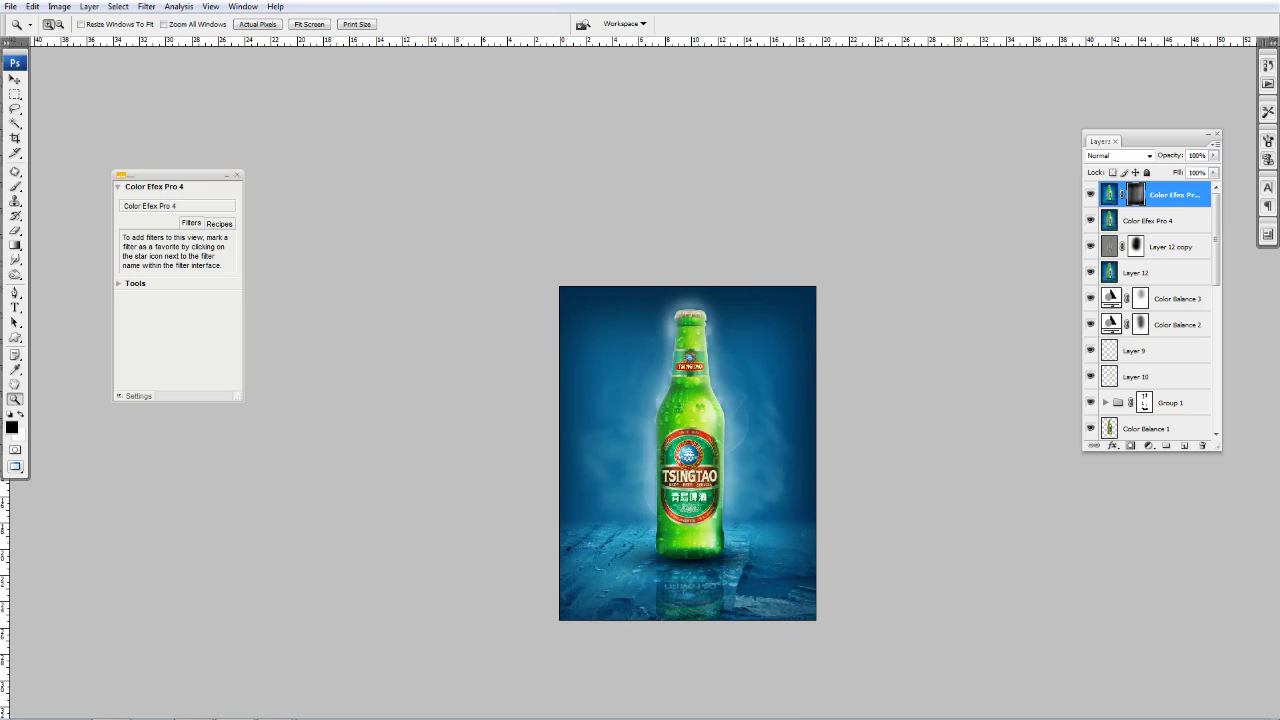
left_click(1149, 446)
- Create a Brightness/Contrast adjustment layer set to Brightness −14 and Contrast +14
left_click(1180, 531)
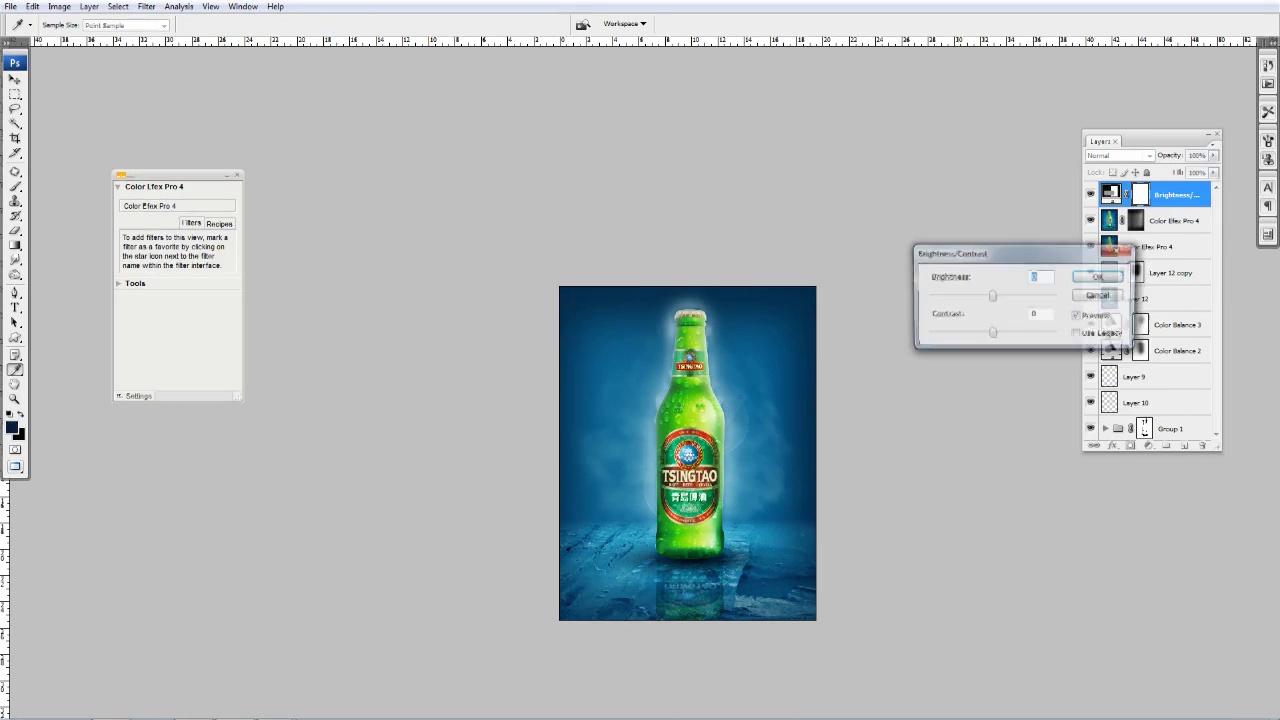
key("Tab")
type("14")
key("shift+Tab")
type("-14")
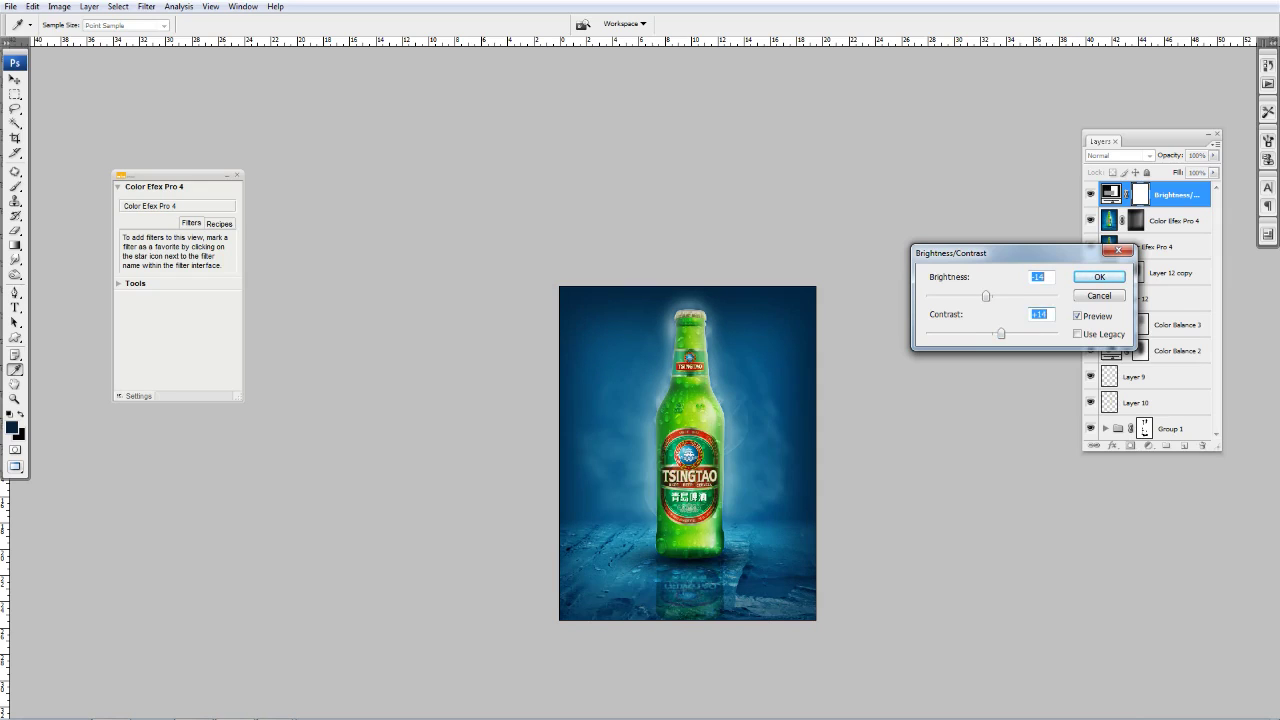
key("Return")
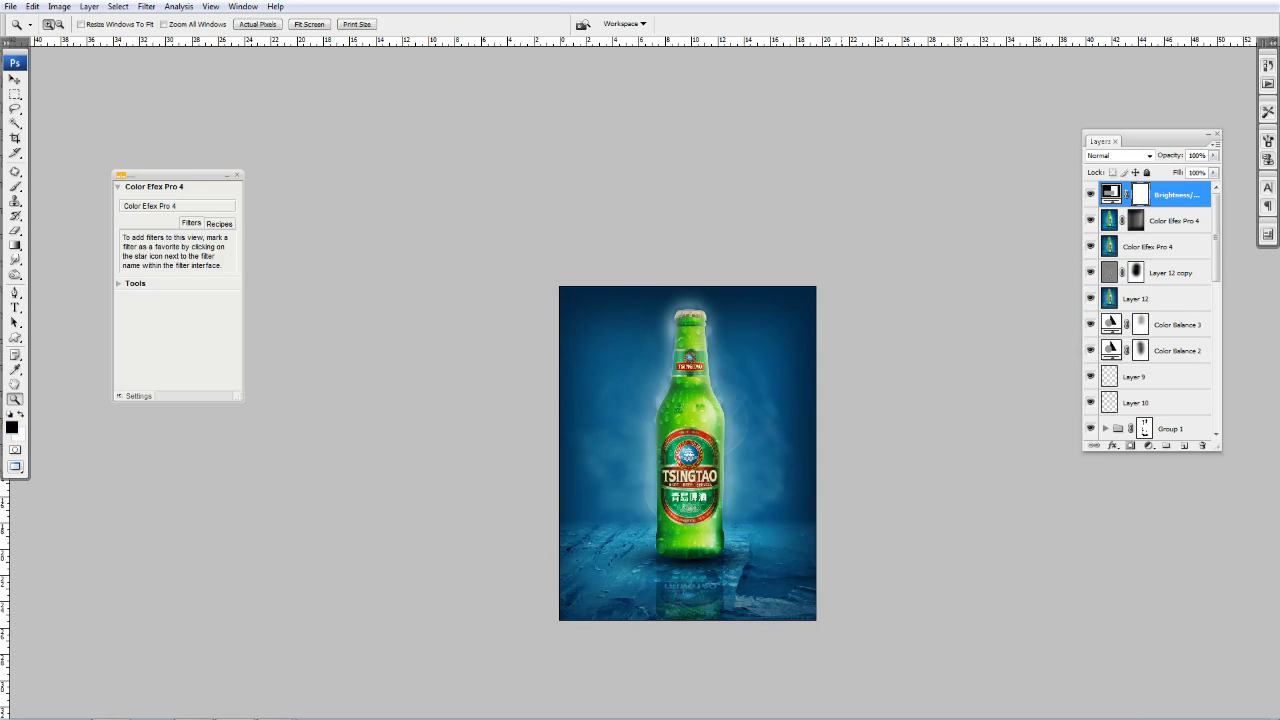